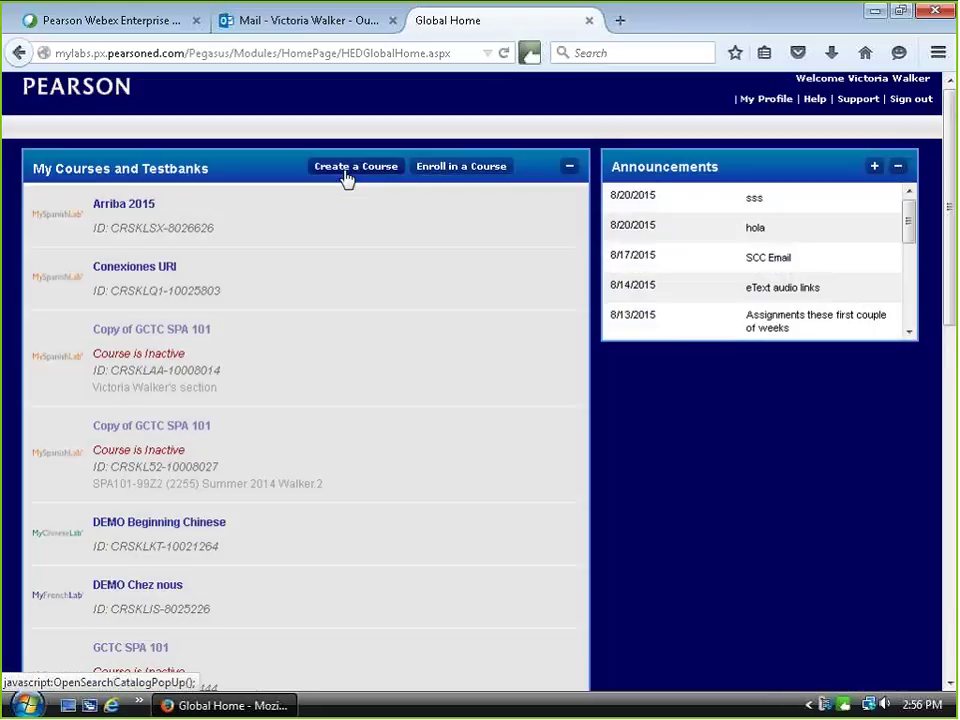
- Start creating a course and browse the catalog by the Spanish discipline
click(346, 176)
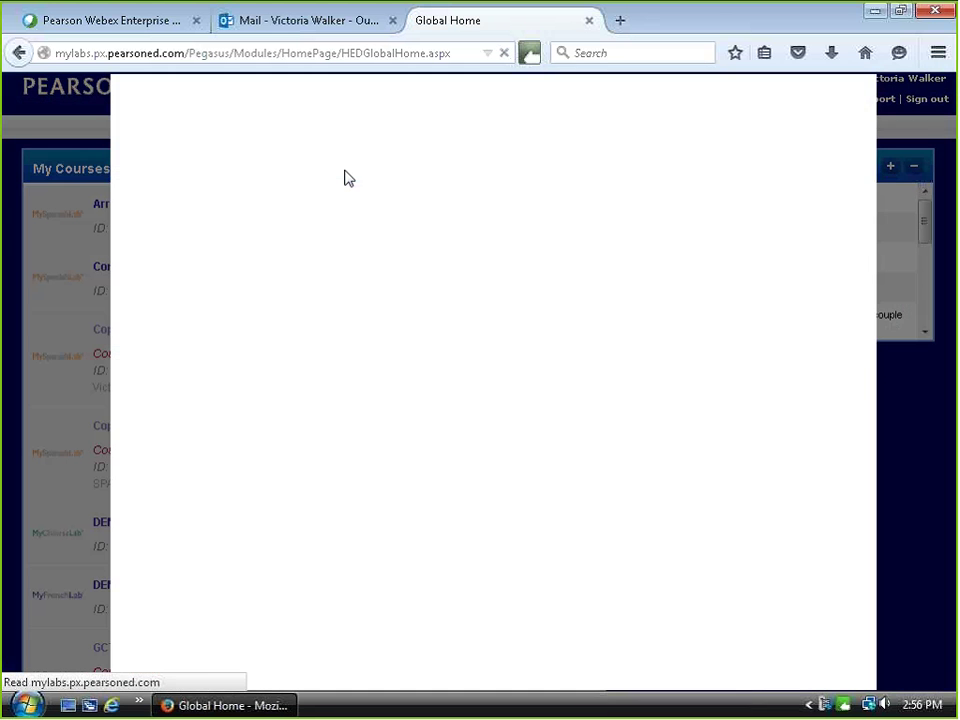
click(423, 441)
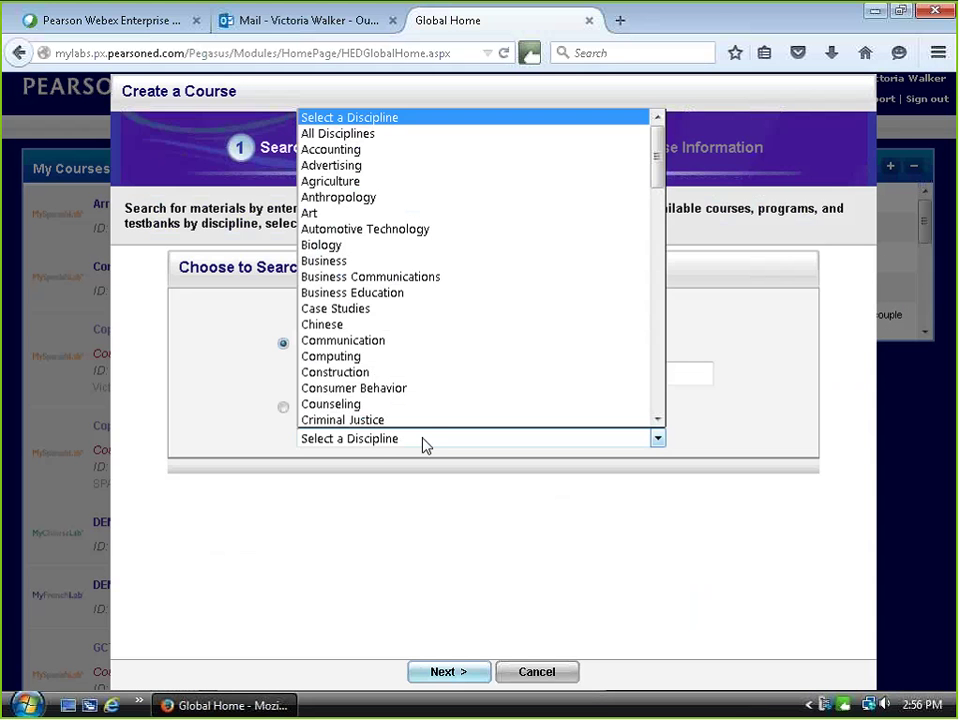
drag(656, 178, 658, 437)
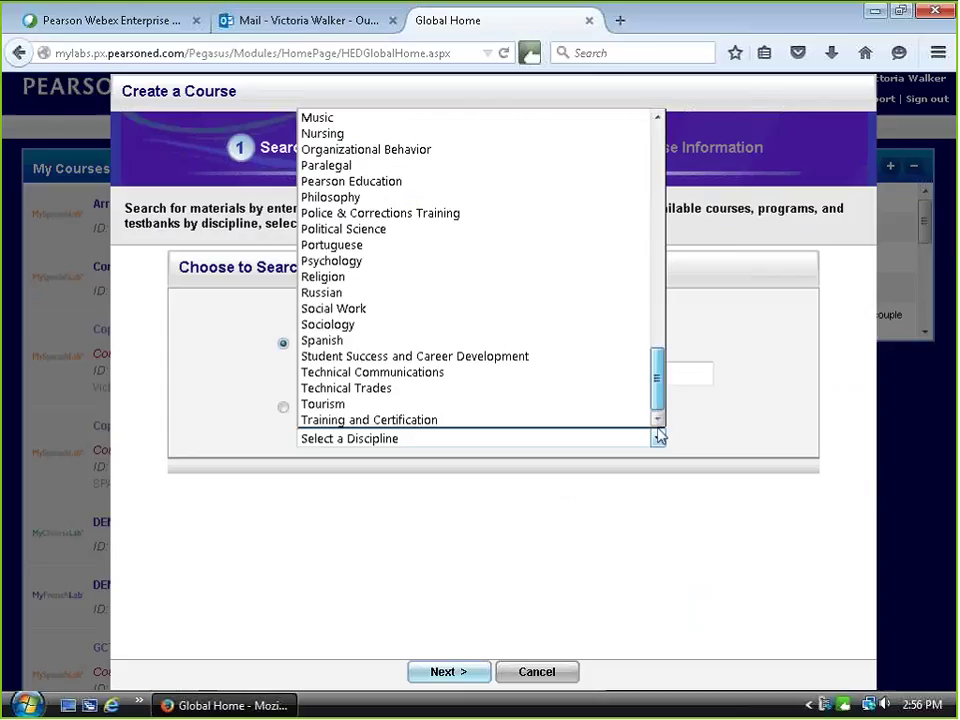
click(339, 339)
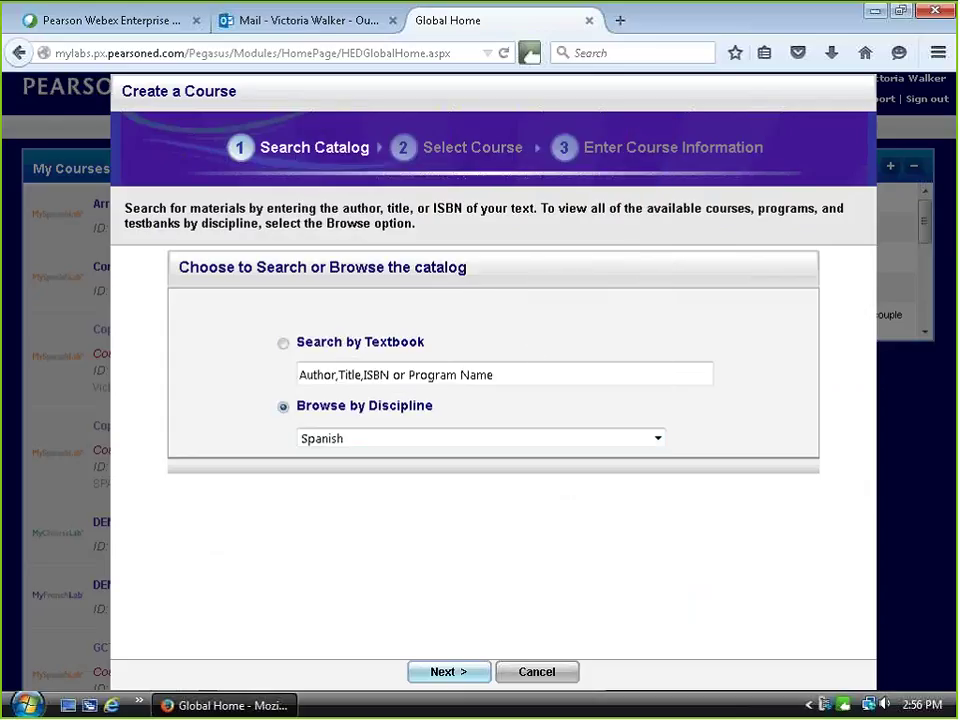
click(453, 674)
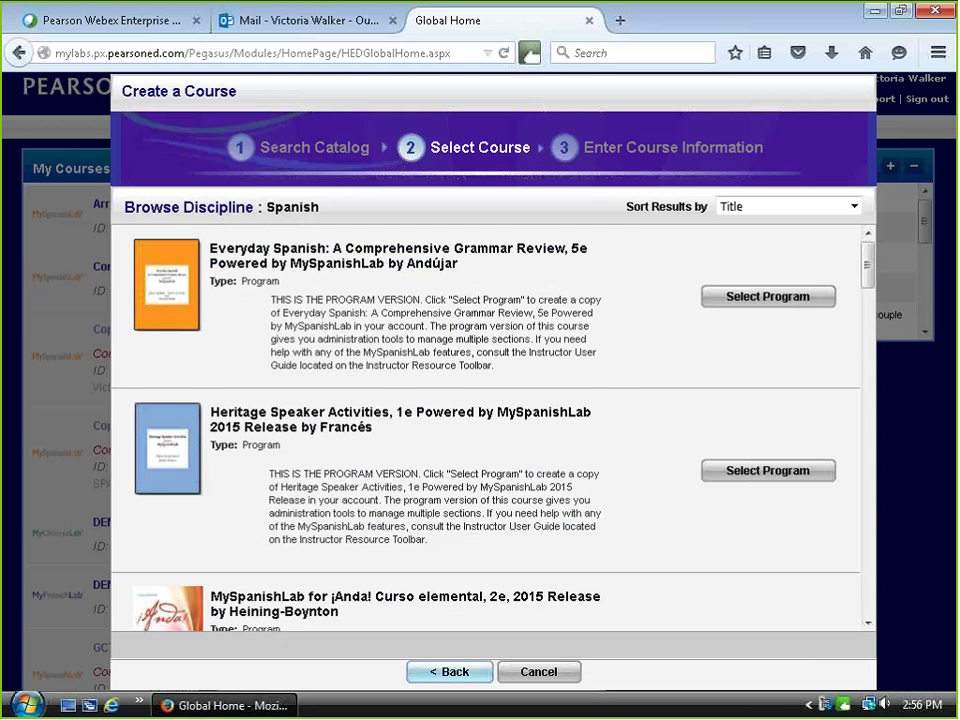
- Look through the available Spanish programs in the catalog and leave course creation without selecting one
scroll(638, 404, down, 2)
scroll(638, 404, down, 10)
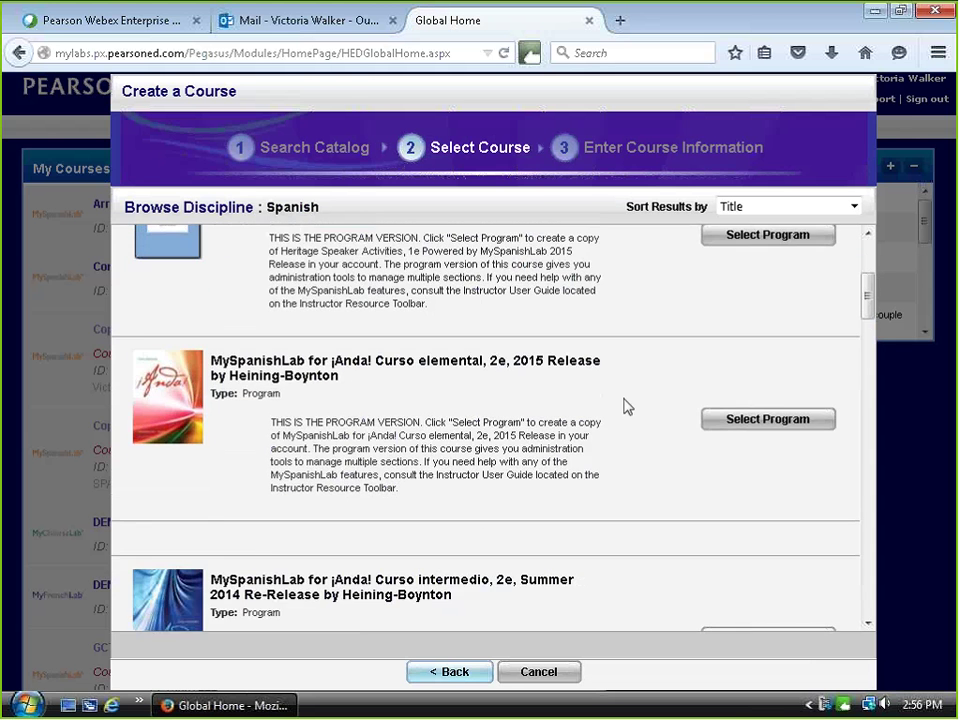
scroll(604, 424, down, 1)
scroll(572, 418, up, 2)
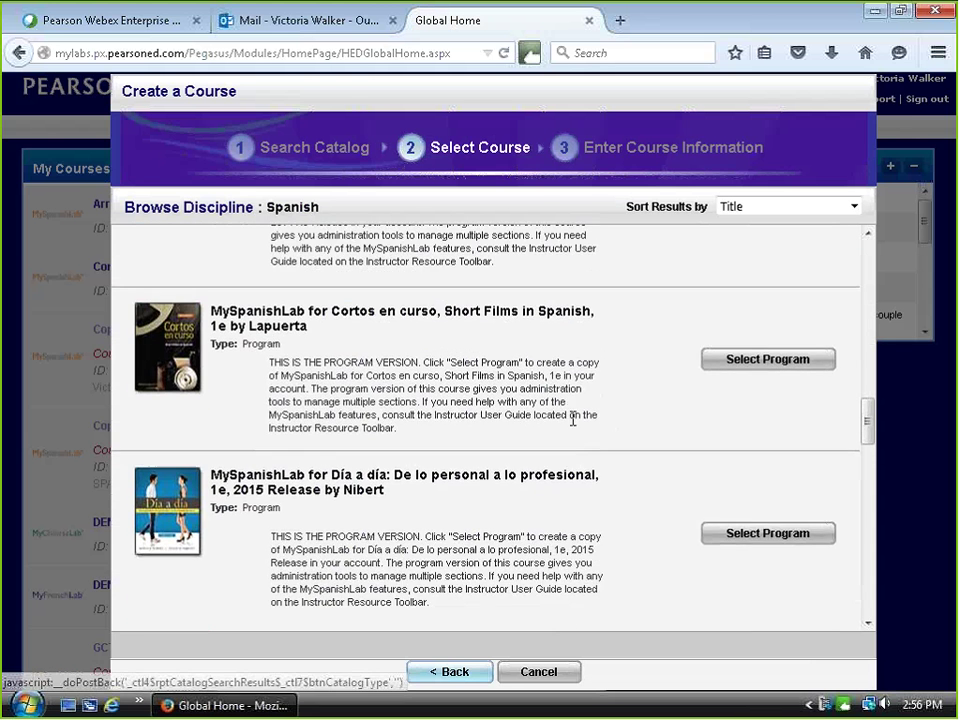
scroll(573, 416, down, 4)
scroll(573, 416, down, 6)
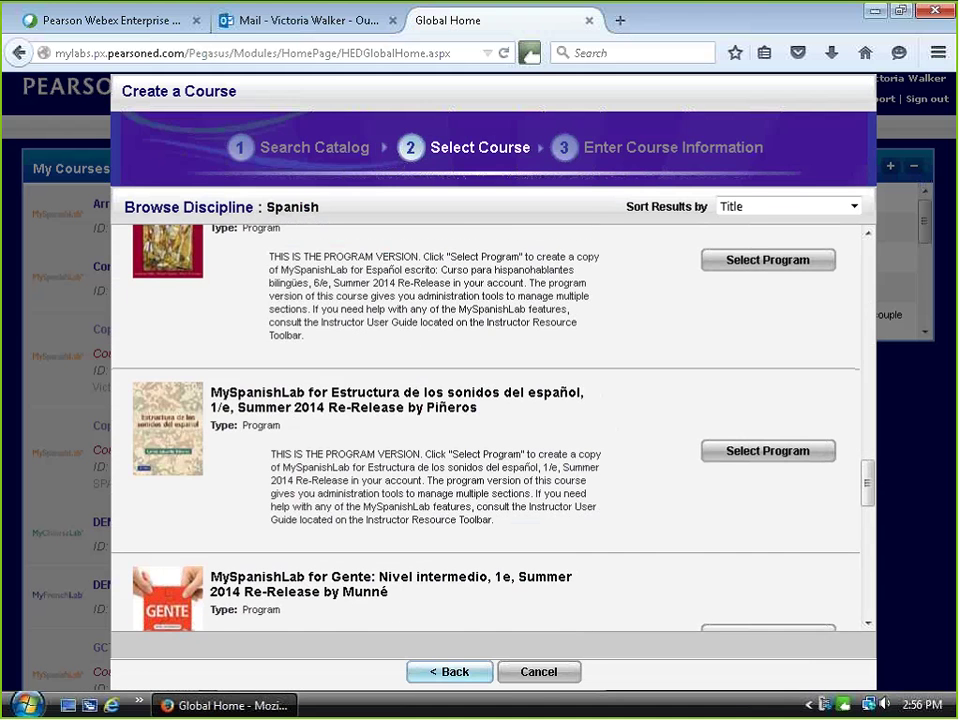
click(524, 671)
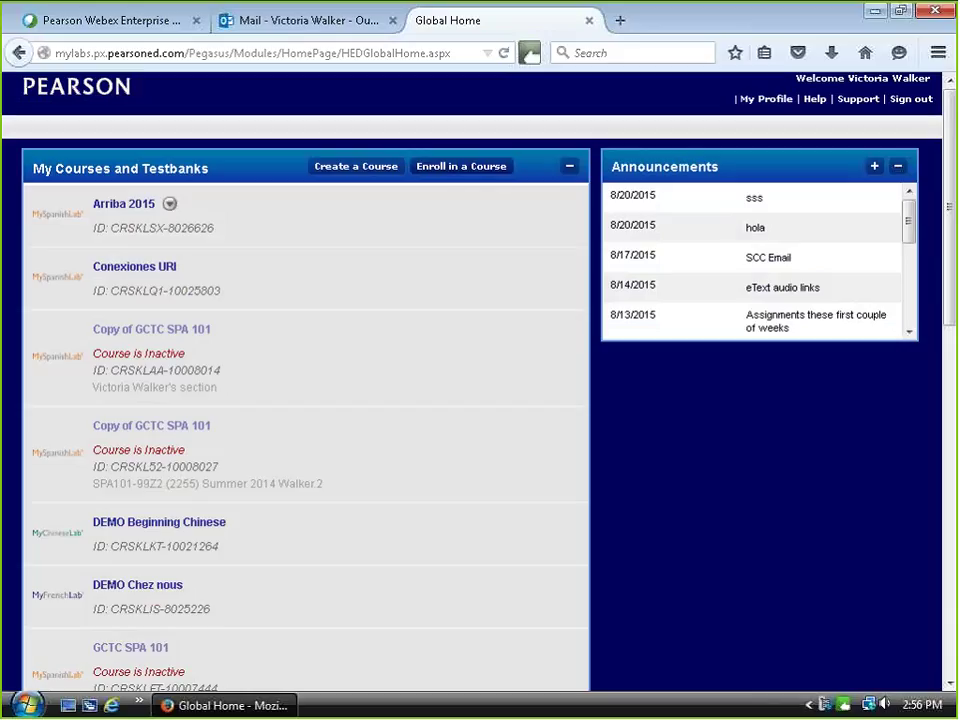
- Open the High School Spanish II section of the MySpanishLab for Arriba 6e Summer 2014 program
scroll(362, 296, down, 14)
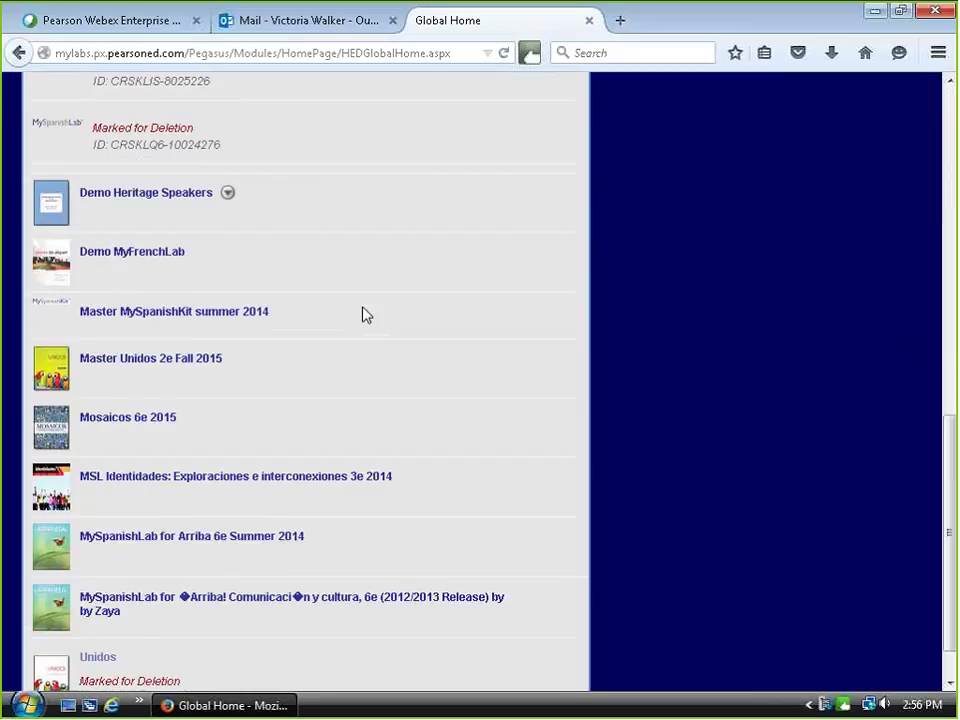
click(191, 483)
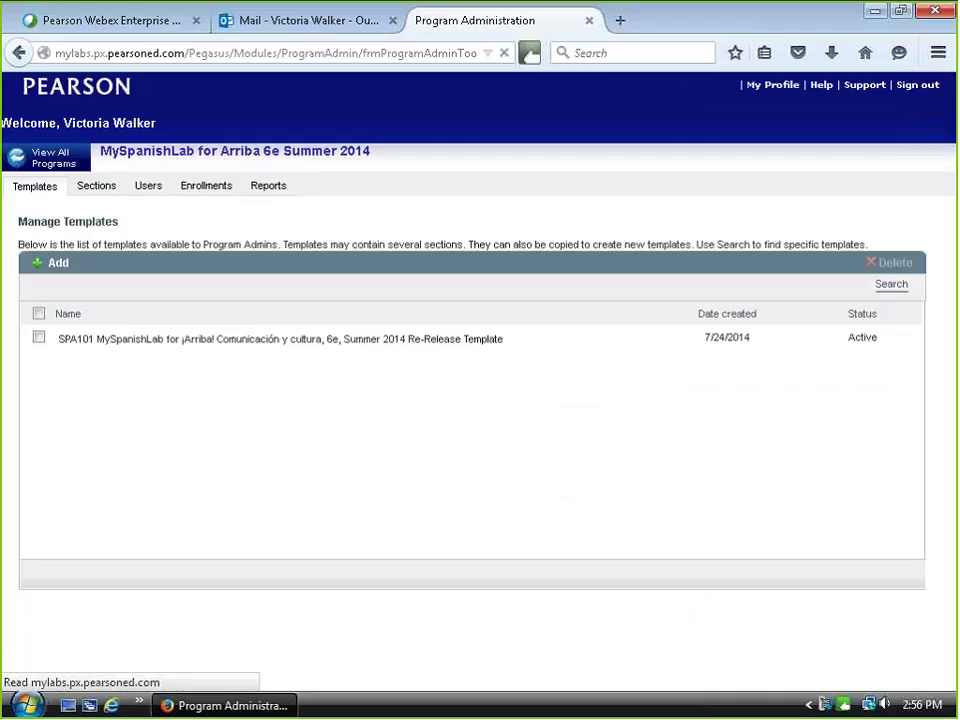
click(93, 189)
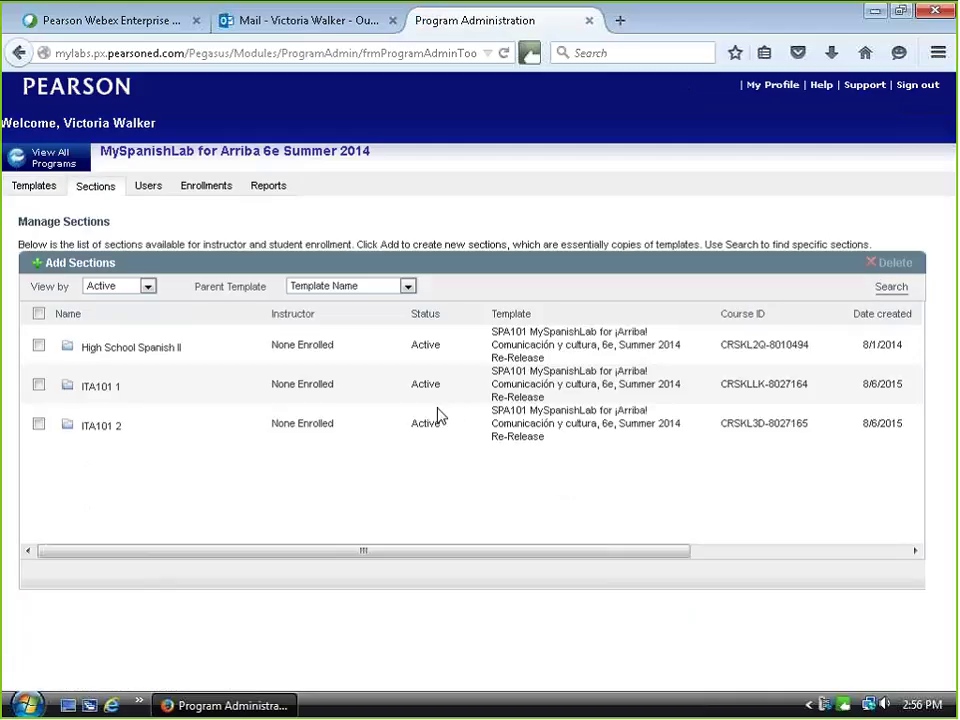
click(153, 358)
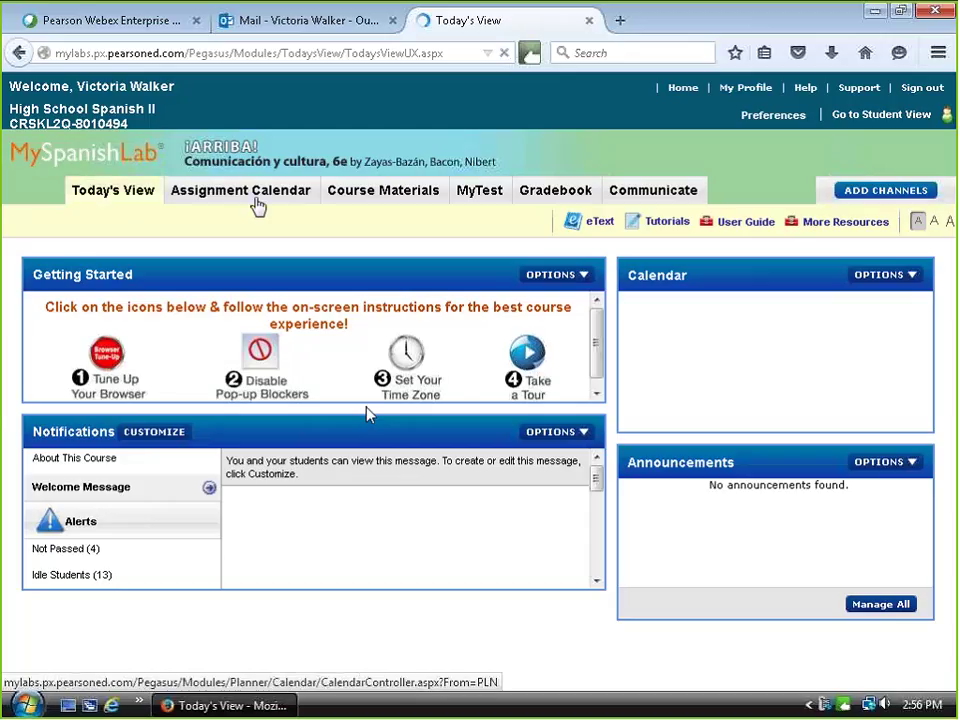
- Open the assignment calendar and expand the Student Activities Manual folder under Capítulo 04: ¿Cómo es tu familia?
click(257, 195)
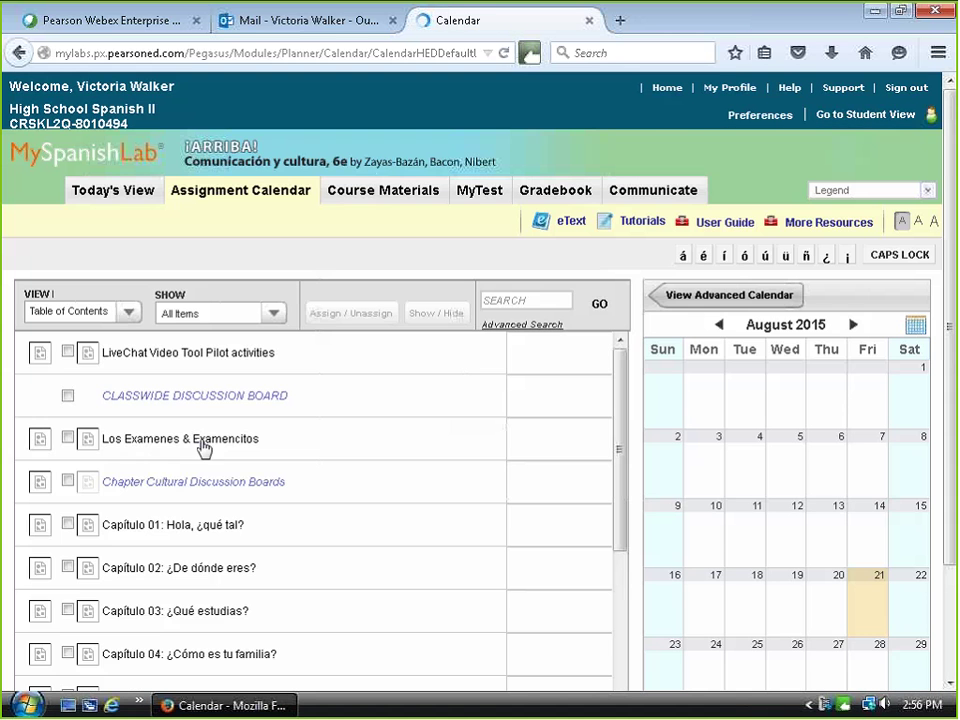
scroll(241, 453, down, 5)
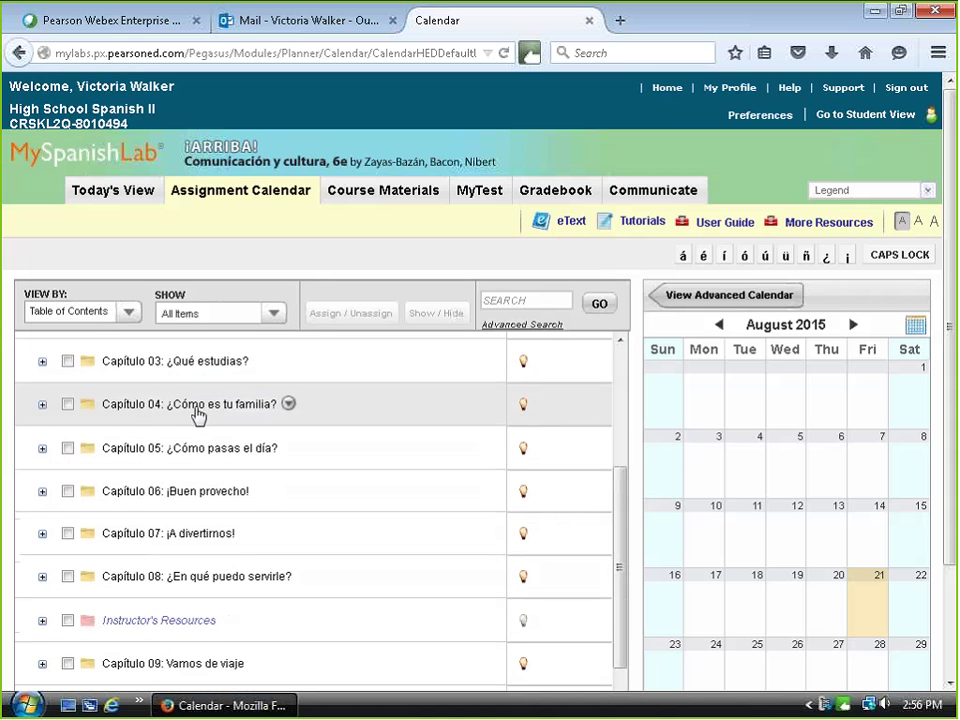
click(196, 404)
scroll(273, 403, down, 3)
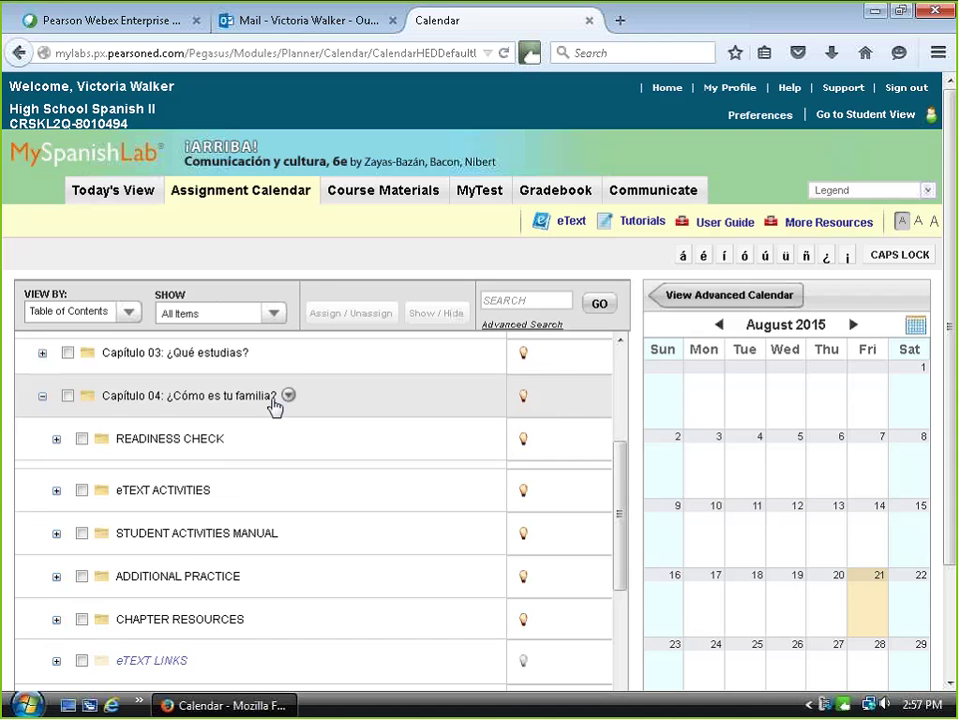
click(205, 410)
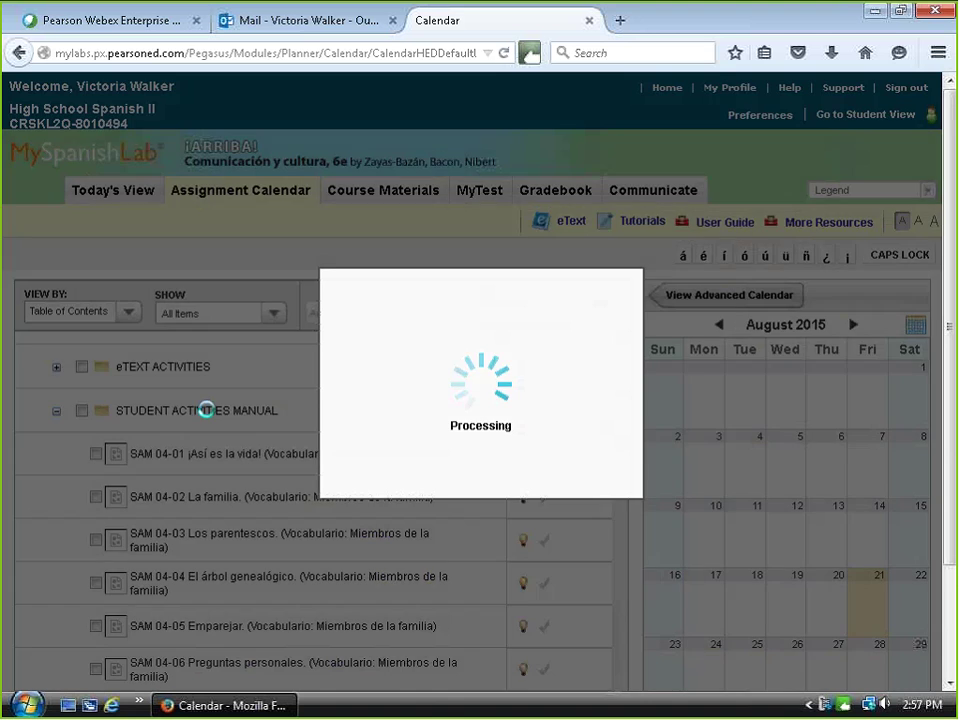
scroll(400, 410, down, 2)
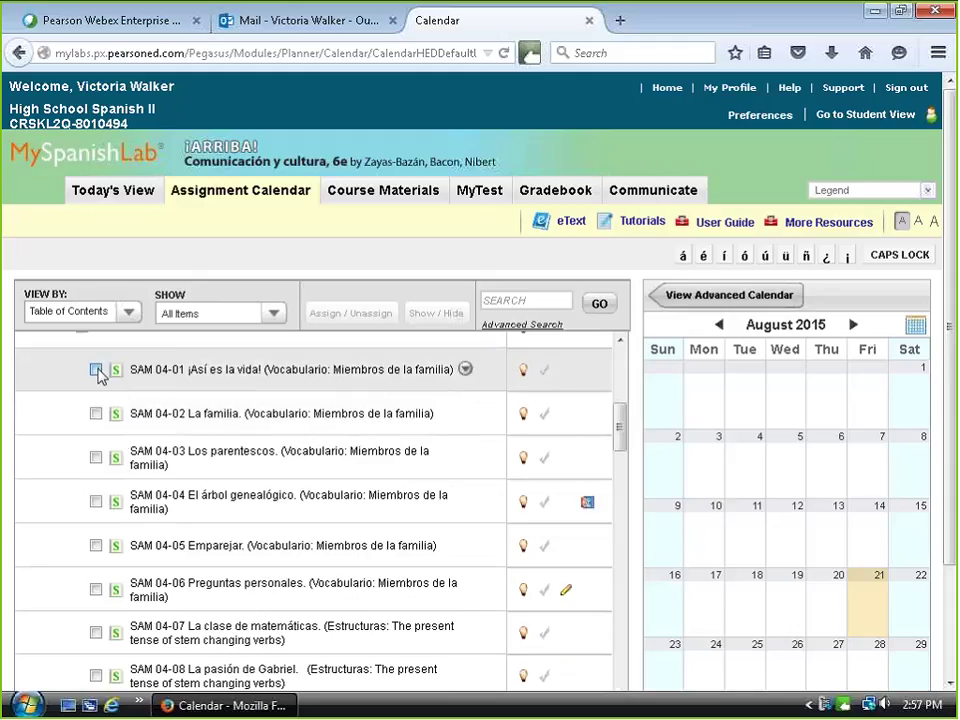
- Select activities SAM 04-01, SAM 04-02 and SAM 04-03 and try to assign them to August 13, 2015
click(96, 370)
click(96, 413)
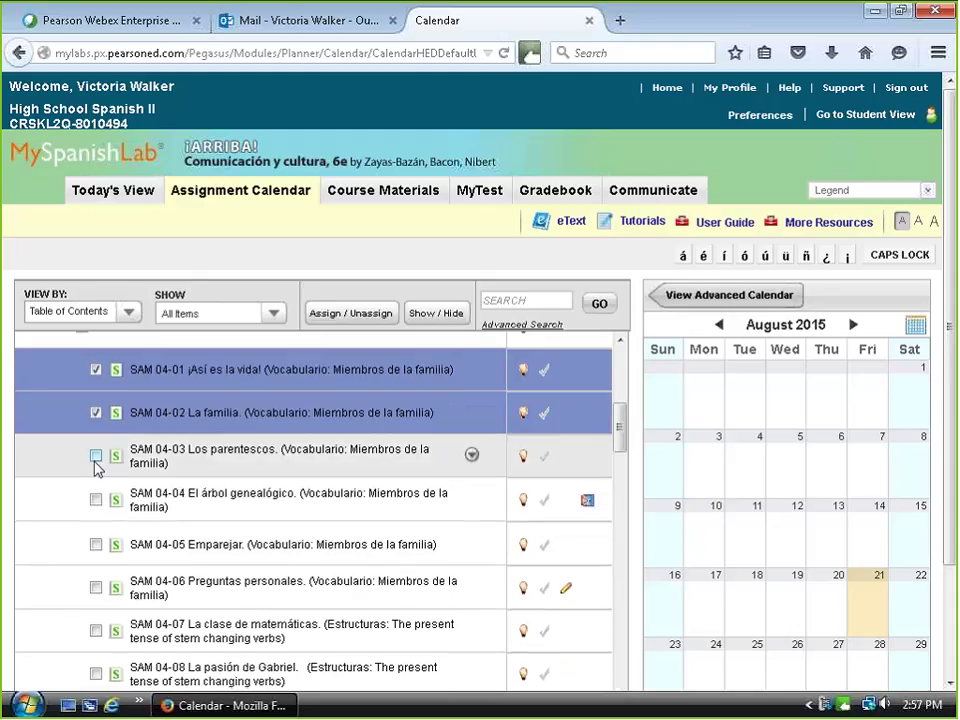
click(96, 457)
drag(300, 412, 840, 535)
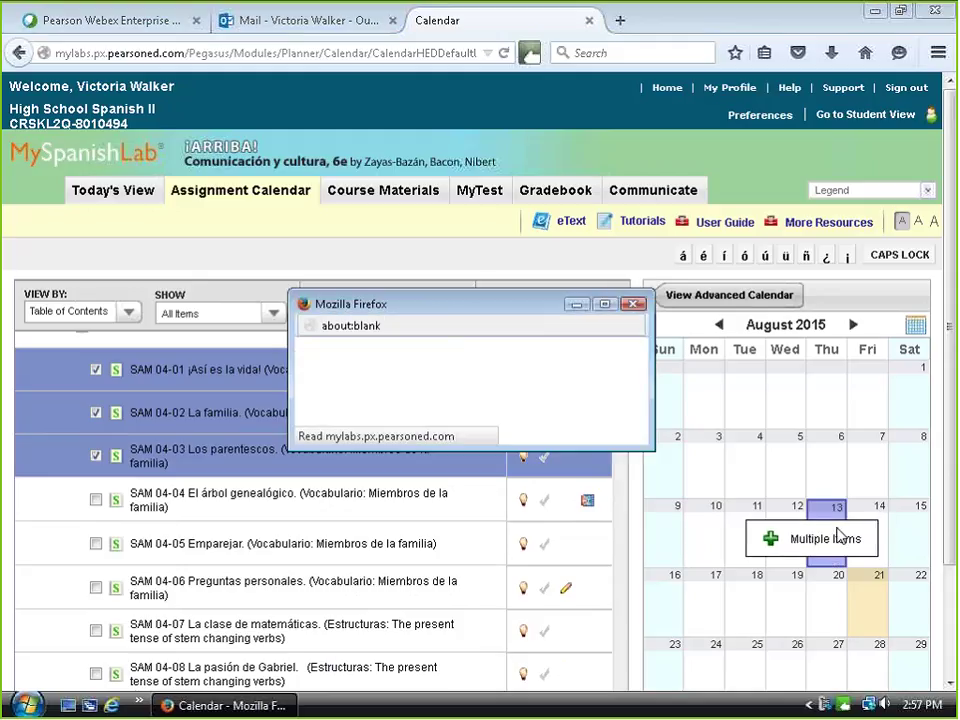
key(Return)
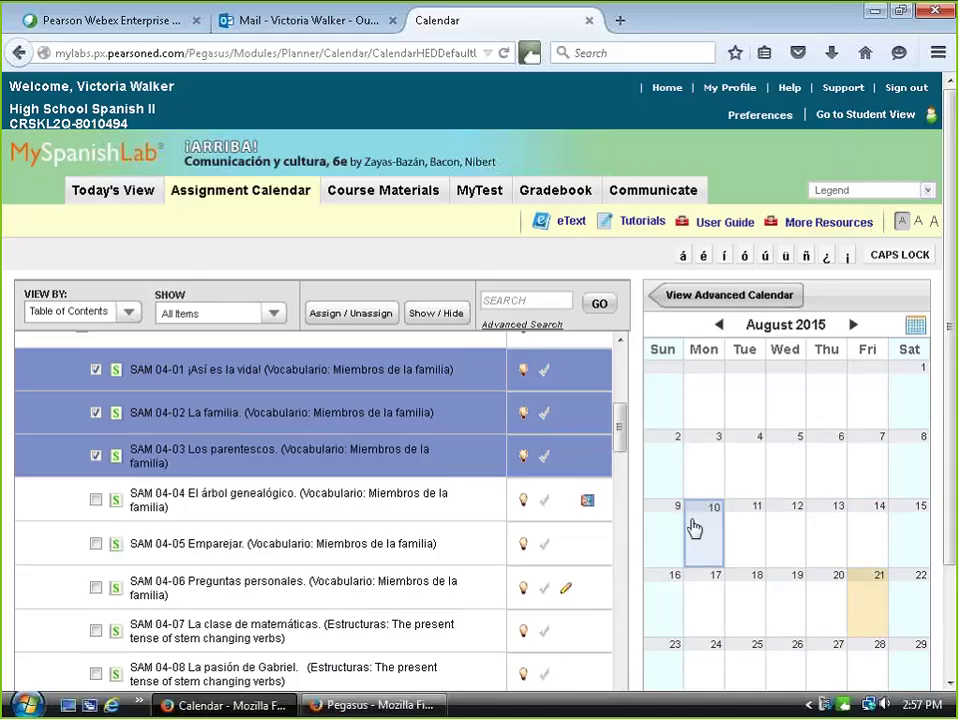
- Assign the three selected SAM activities to August 27, 2015 on the calendar
drag(460, 418, 850, 660)
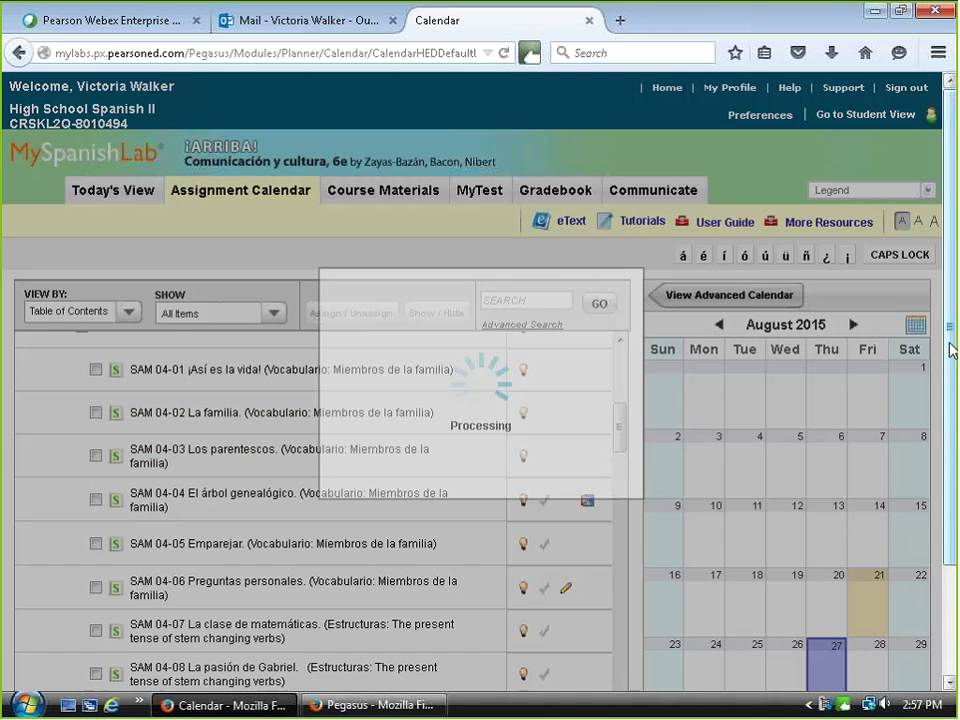
scroll(846, 561, down, 3)
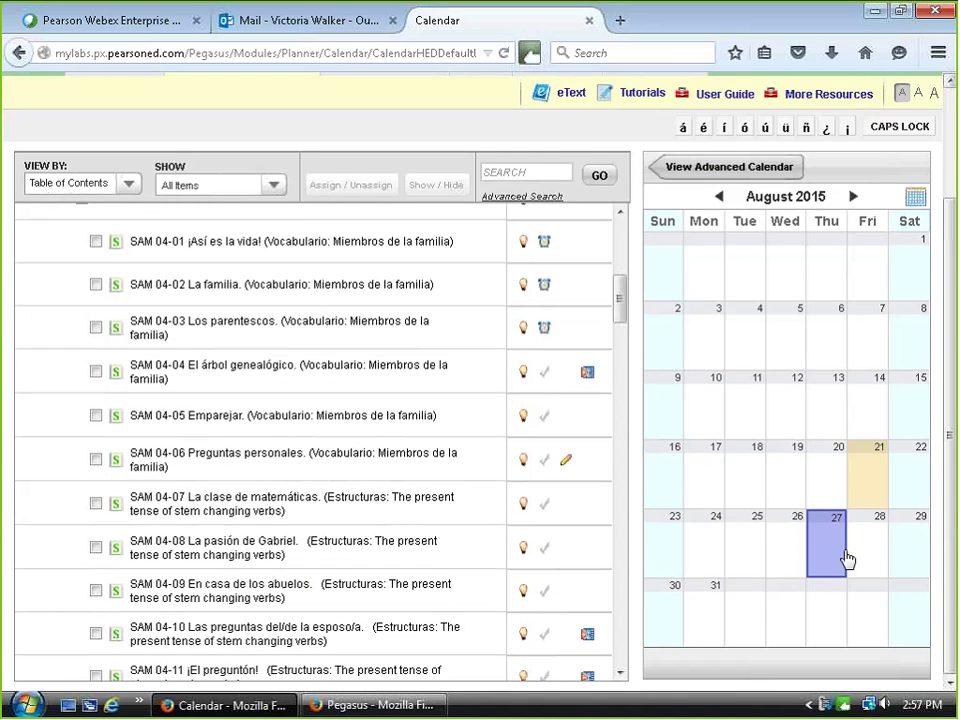
scroll(825, 546, up, 3)
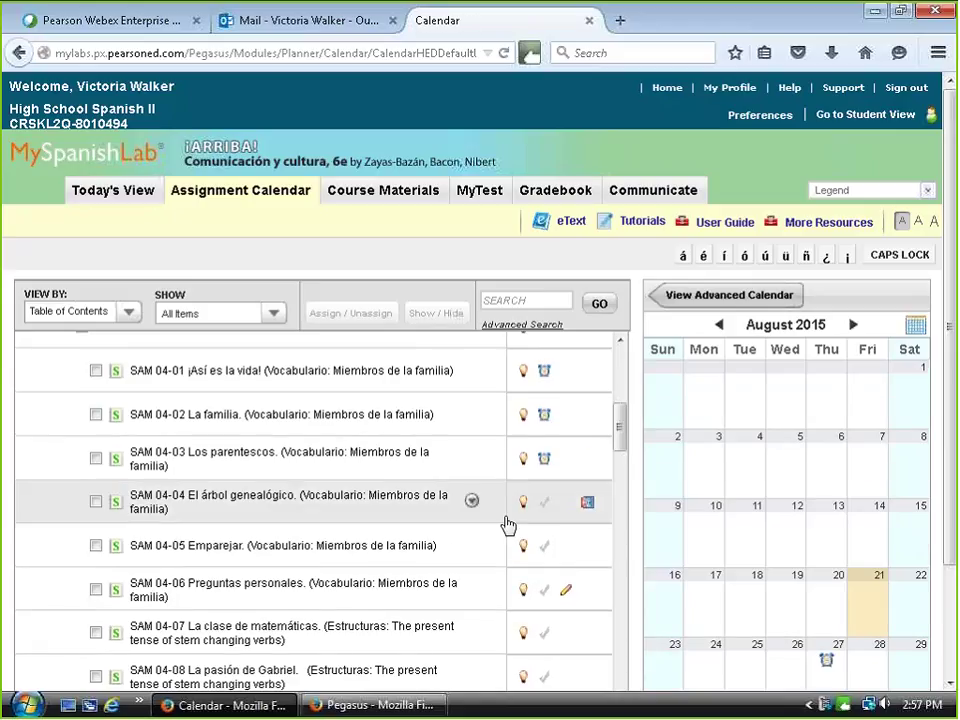
- Review the Capítulo 04 Student Activities Manual list and the status icons beside its activities
scroll(587, 497, up, 1)
scroll(558, 475, up, 1)
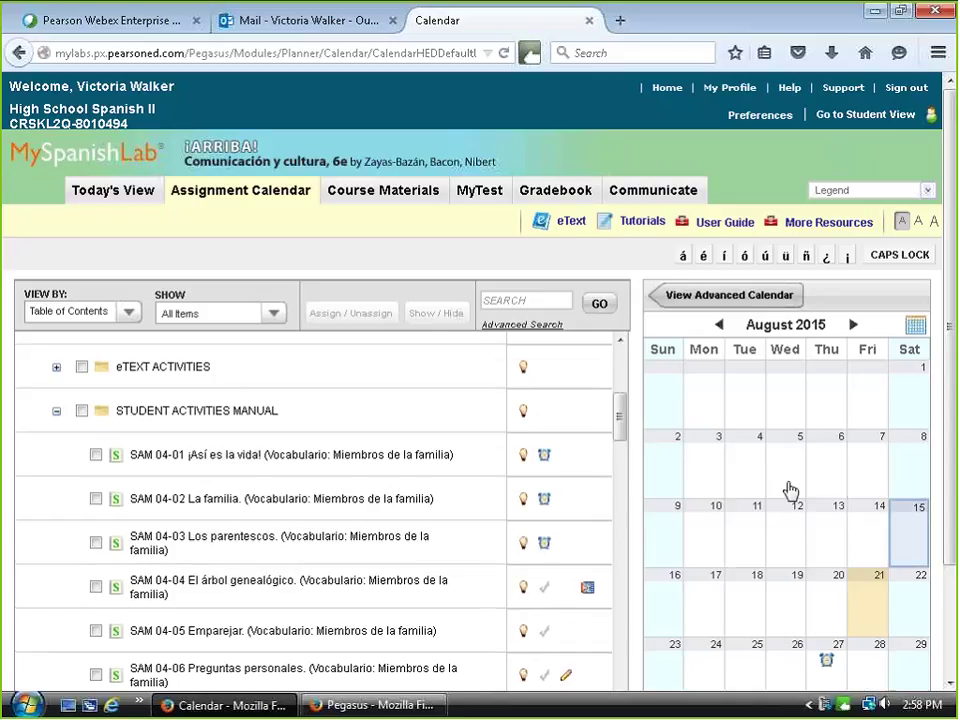
scroll(812, 571, down, 2)
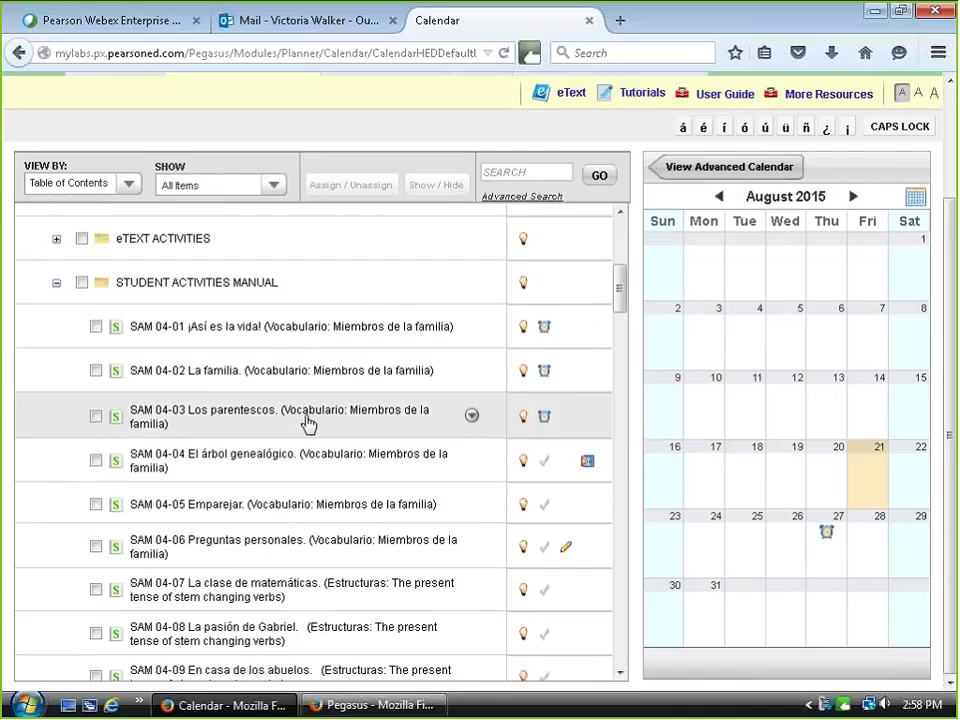
scroll(308, 424, up, 1)
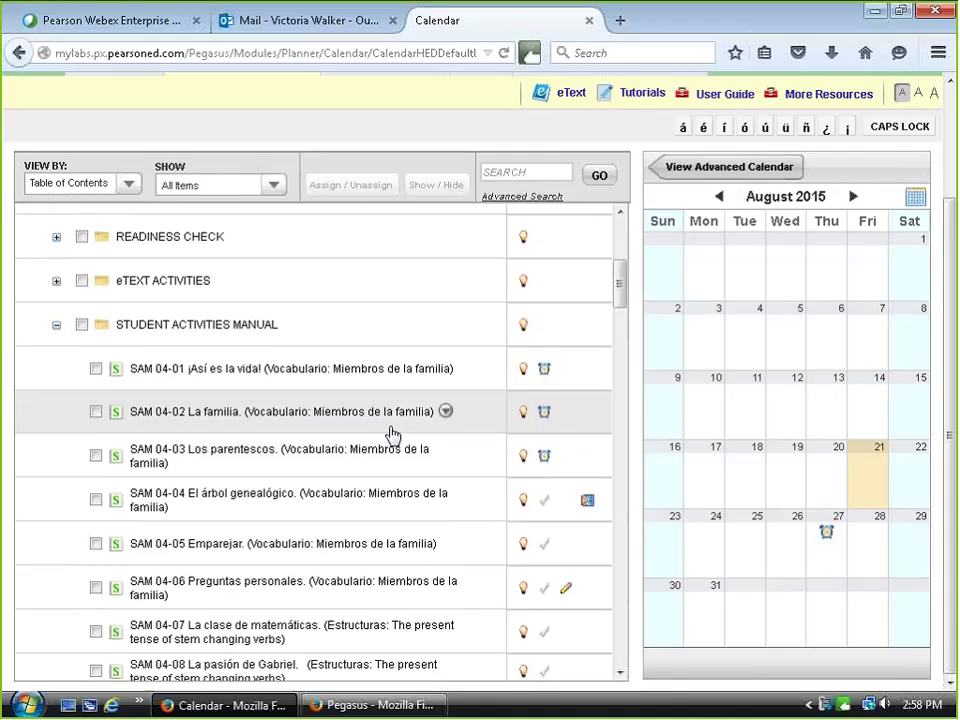
scroll(392, 432, down, 1)
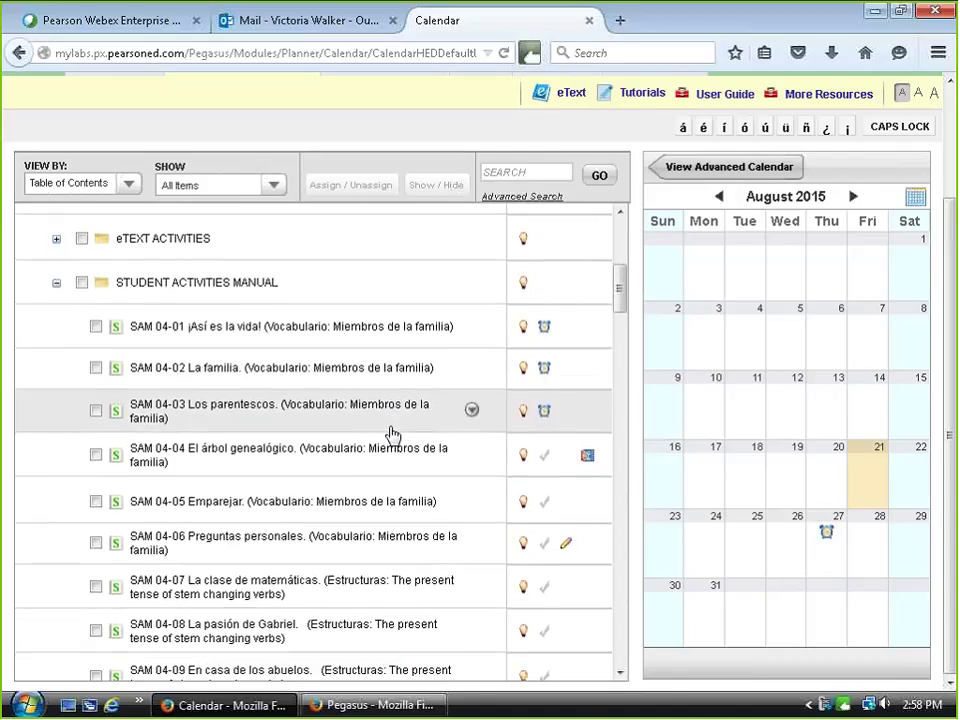
scroll(392, 434, down, 1)
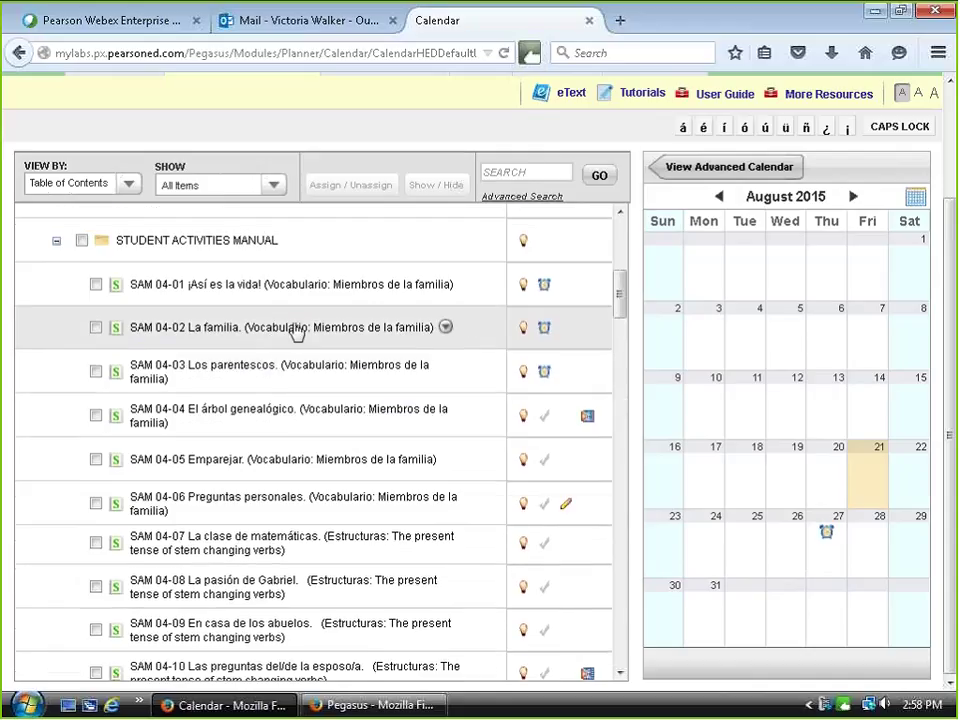
scroll(296, 333, down, 2)
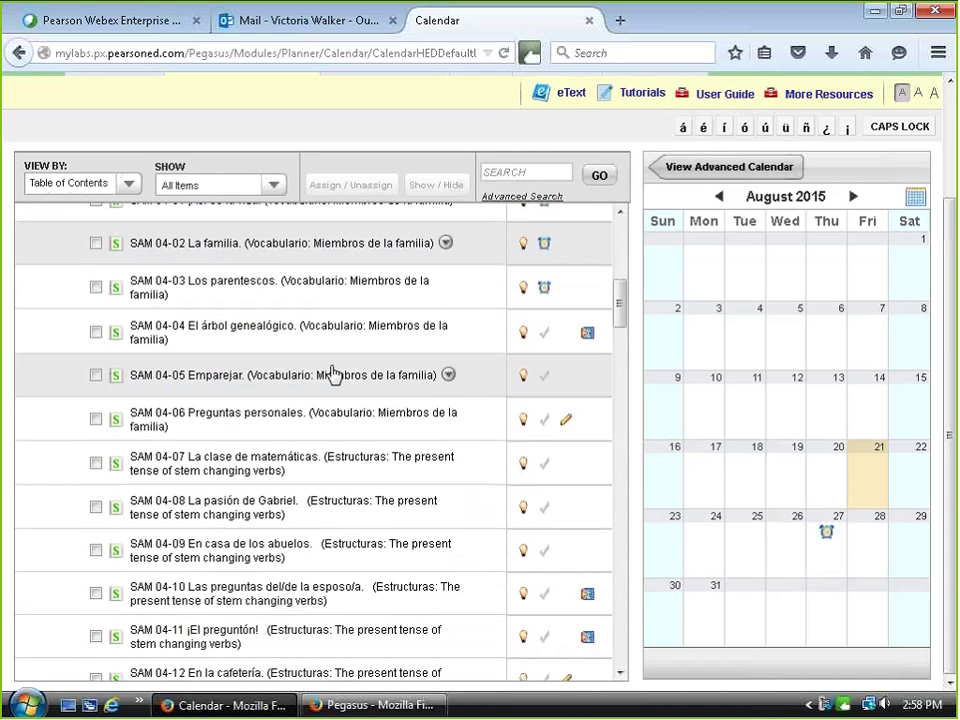
scroll(340, 372, up, 2)
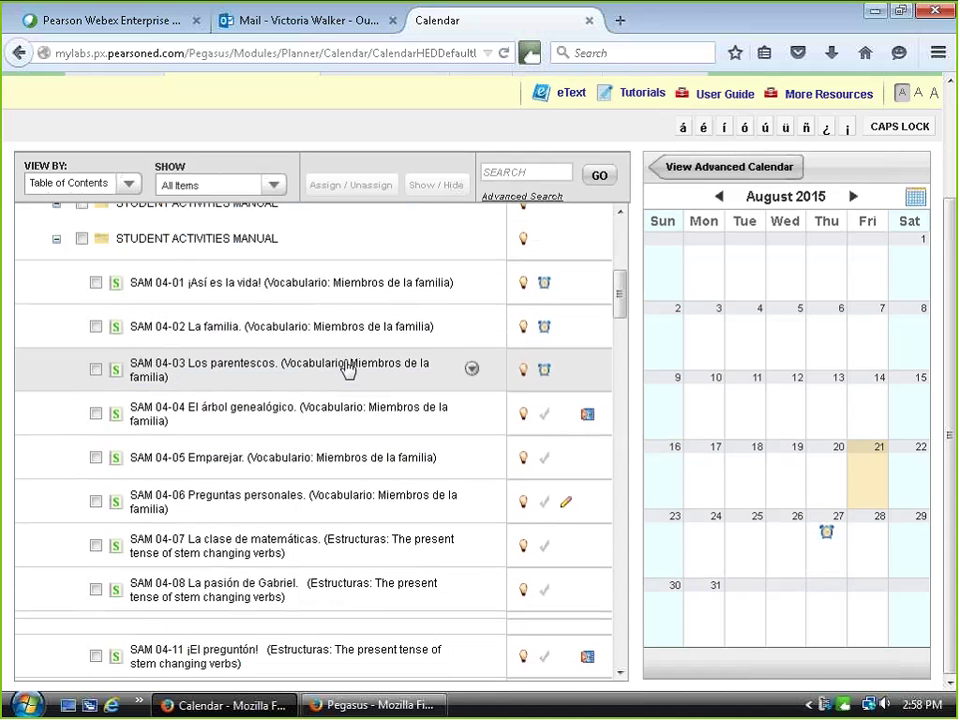
scroll(330, 343, up, 1)
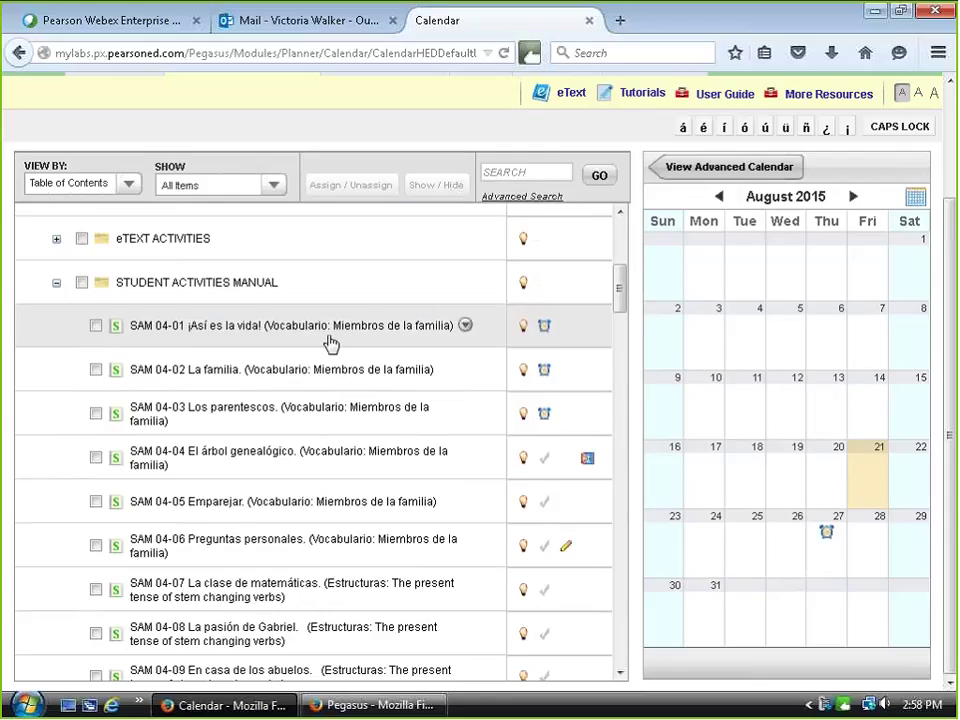
- Open the SAM 04-01 ¡Así es la vida! activity and look through its questions and help links
click(313, 334)
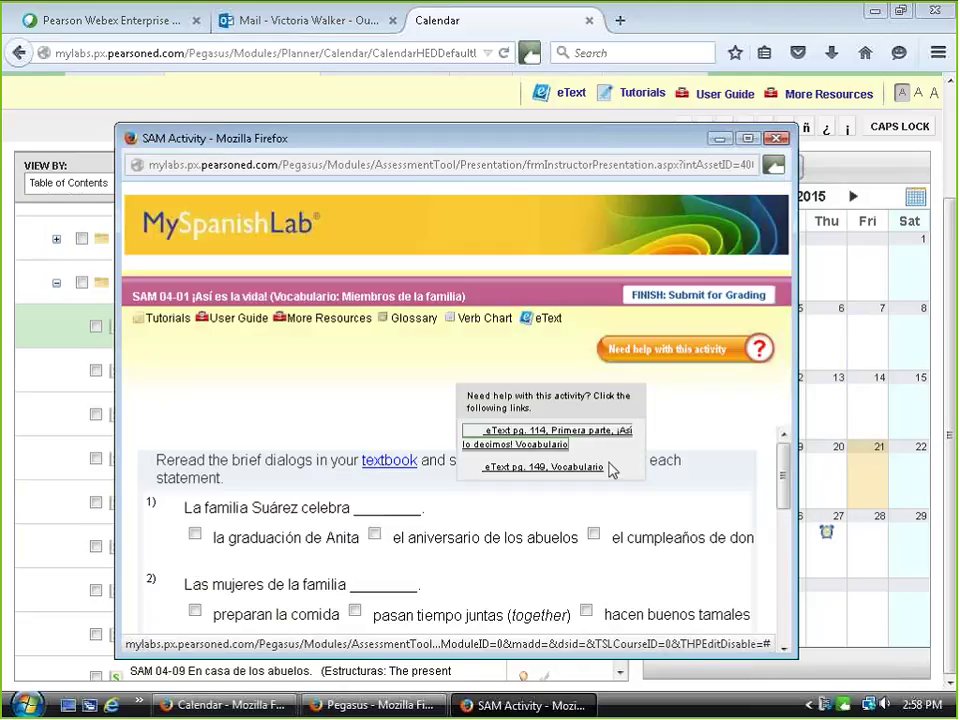
mouse_move(783, 483)
mouse_down()
mouse_move(797, 611)
mouse_move(797, 476)
mouse_move(784, 561)
mouse_move(784, 470)
mouse_up()
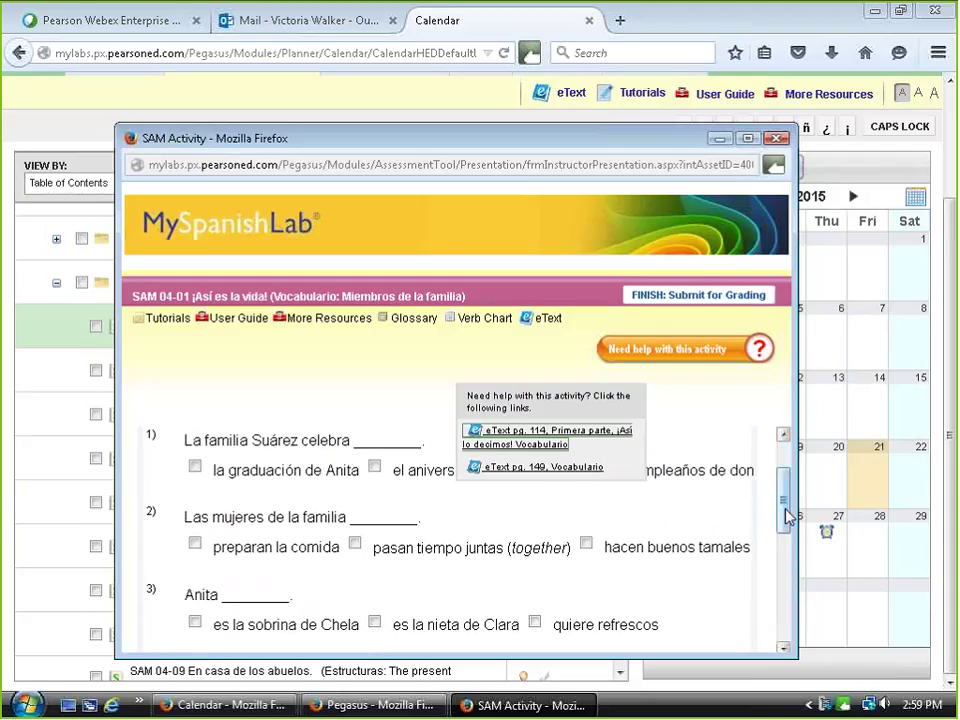
drag(789, 516, 801, 634)
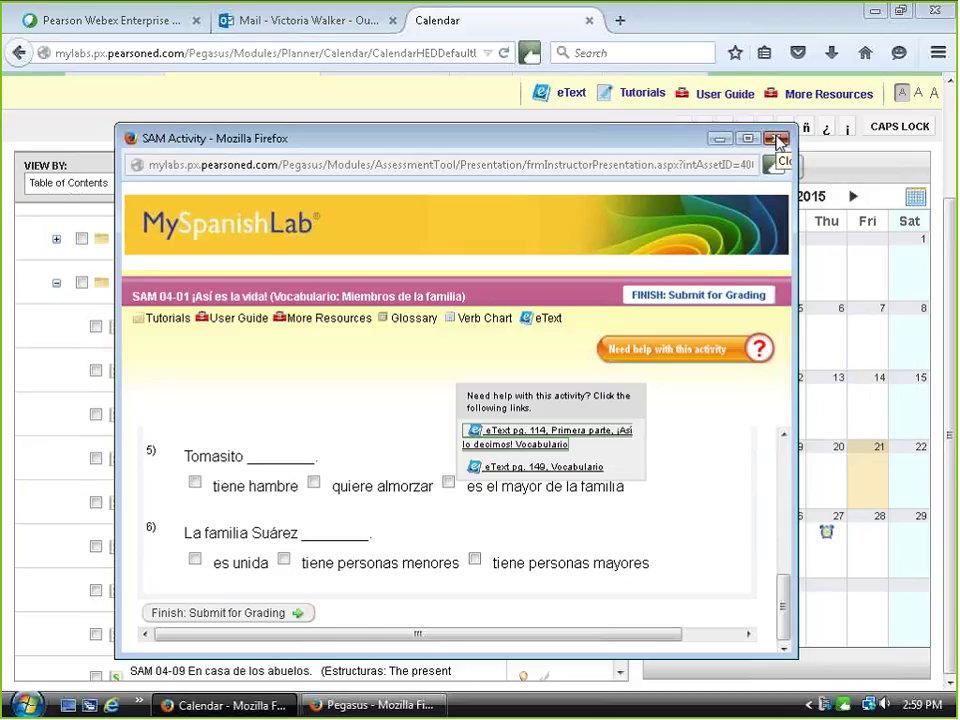
- Close the SAM 04-01 activity window and leave SAM 04-02 deselected in the activity list
click(779, 140)
click(145, 390)
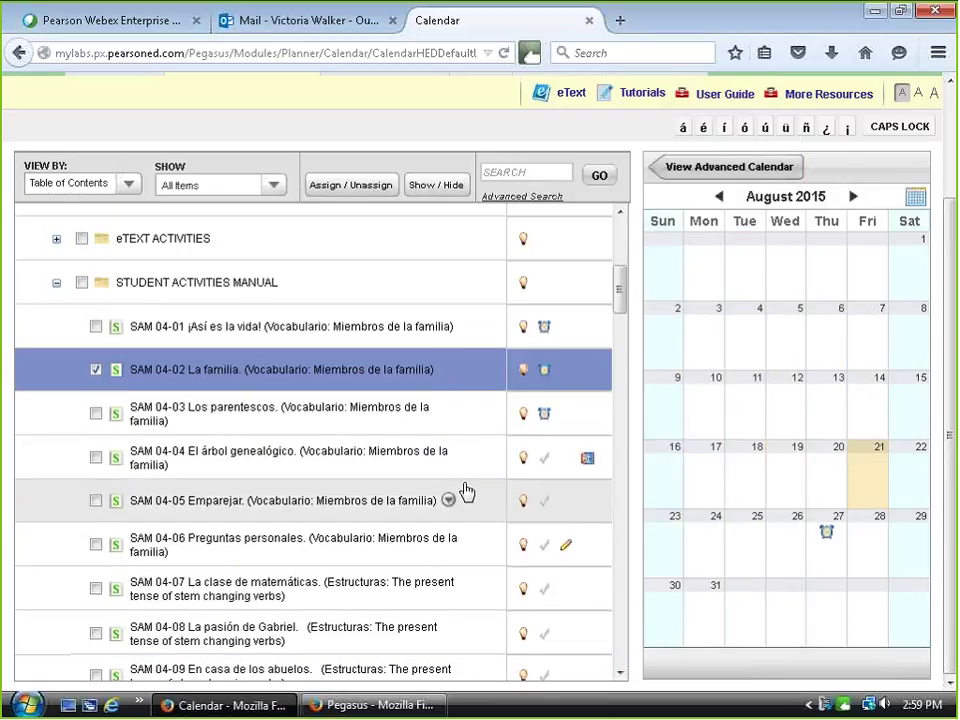
click(96, 370)
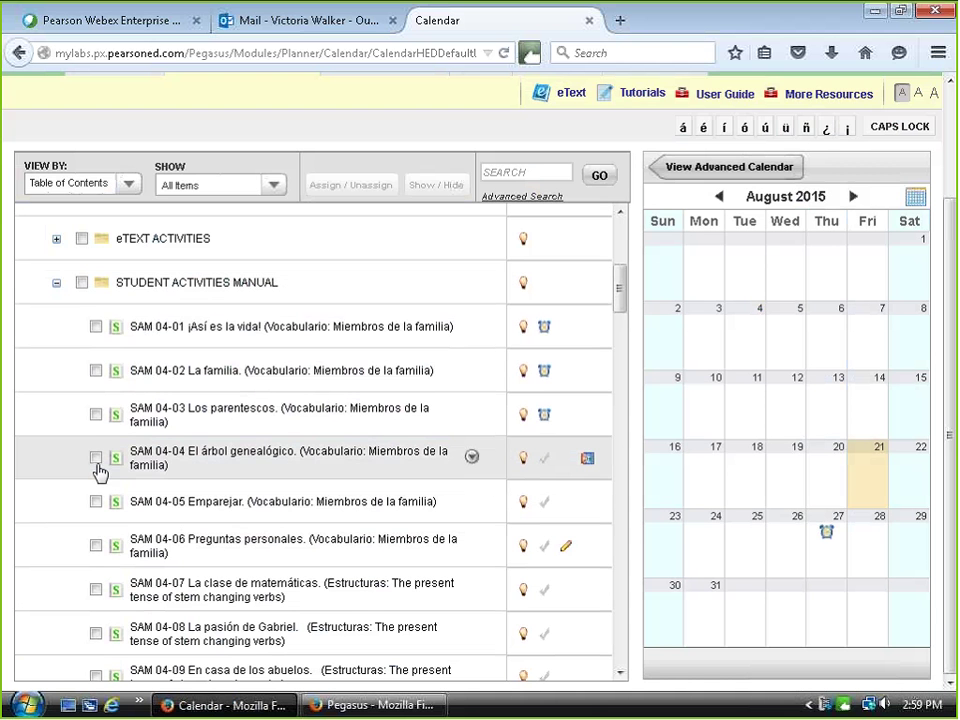
- Select the activities in Capítulo 04's Student Activities Manual, excluding SAM 04-06 Preguntas personales and SAM 04-12 En la cafetería
click(81, 282)
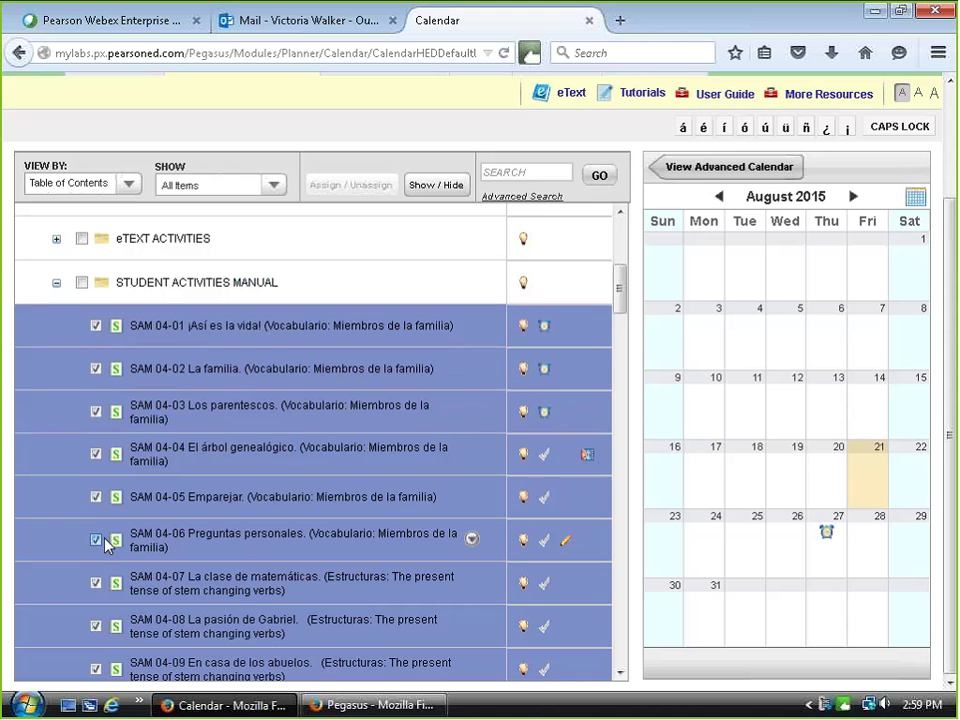
click(98, 539)
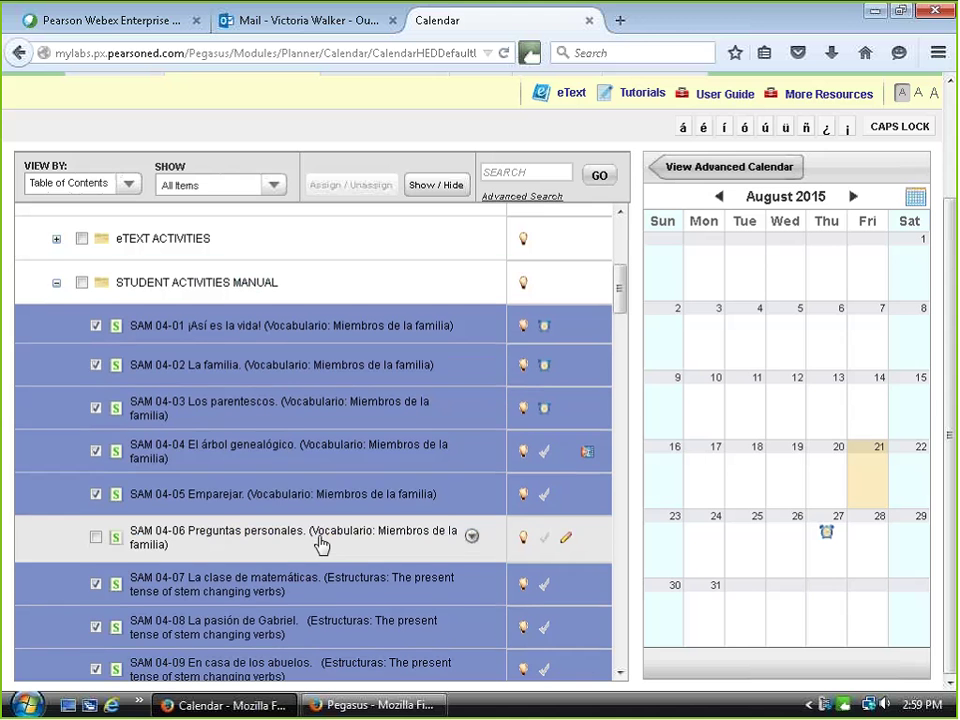
scroll(321, 549, down, 3)
click(321, 549)
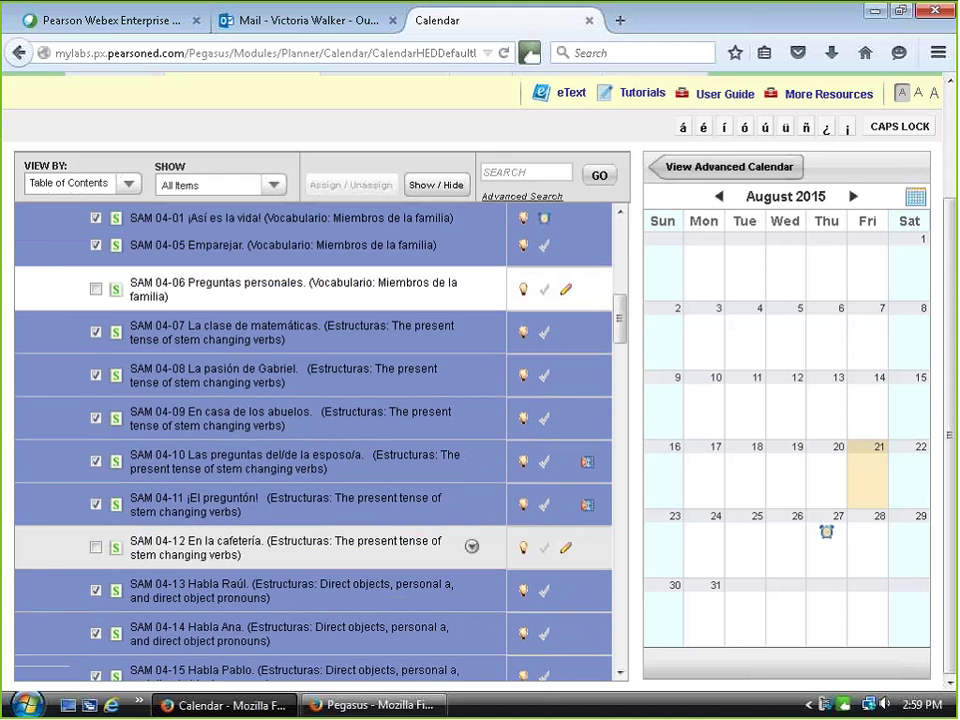
- Look through the Capítulo 04 Student Activities Manual list, checking the selected activities and the icons marking their types
scroll(340, 541, down, 7)
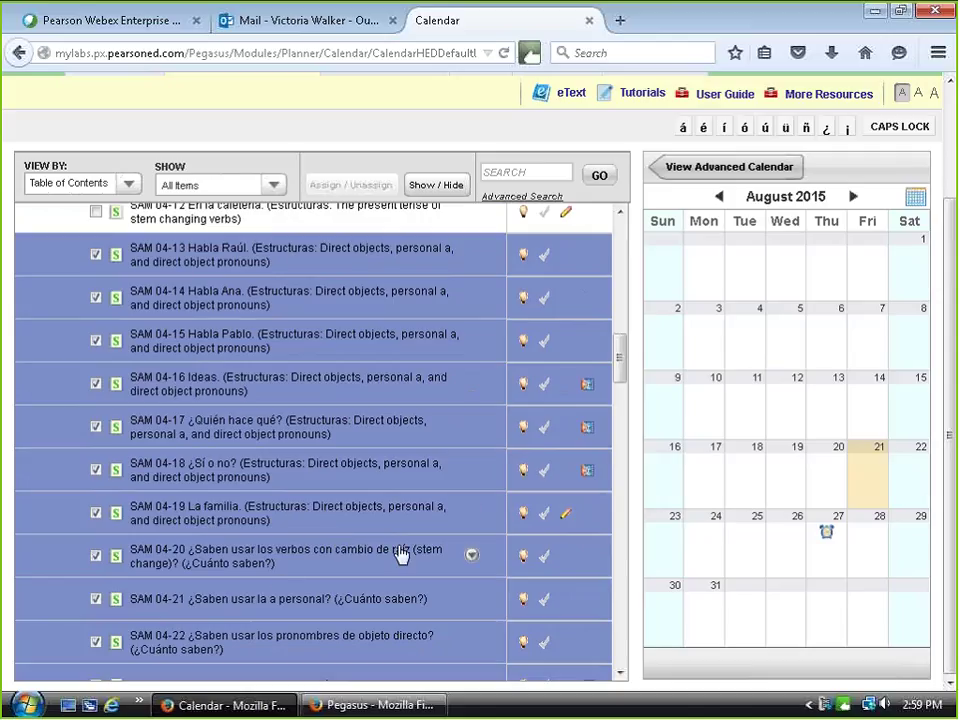
scroll(392, 520, up, 6)
scroll(390, 490, up, 8)
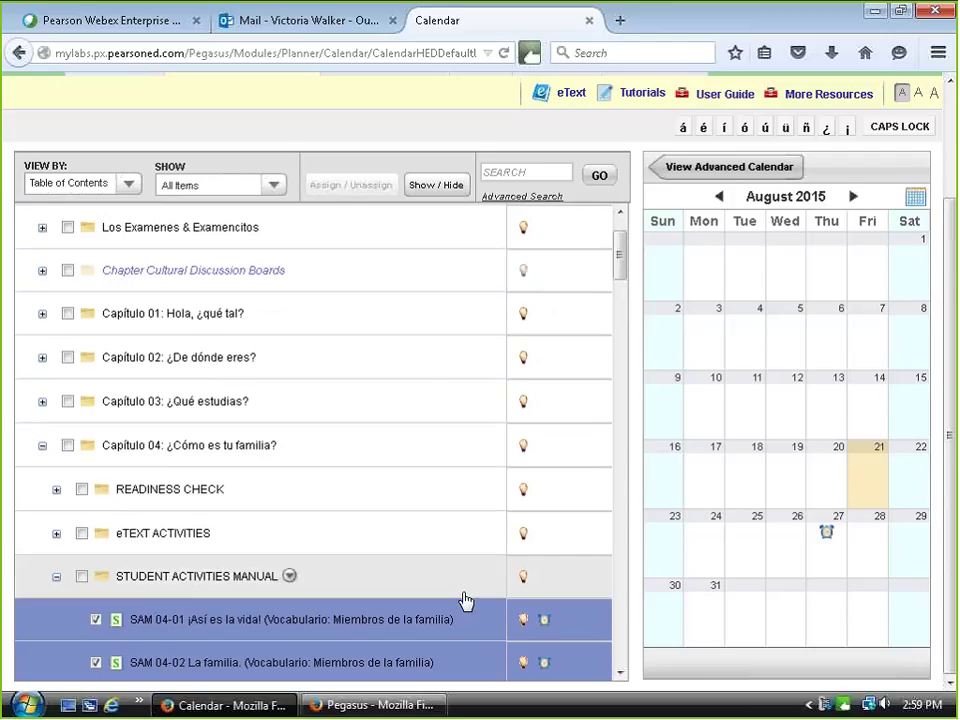
scroll(468, 505, down, 2)
scroll(470, 500, down, 2)
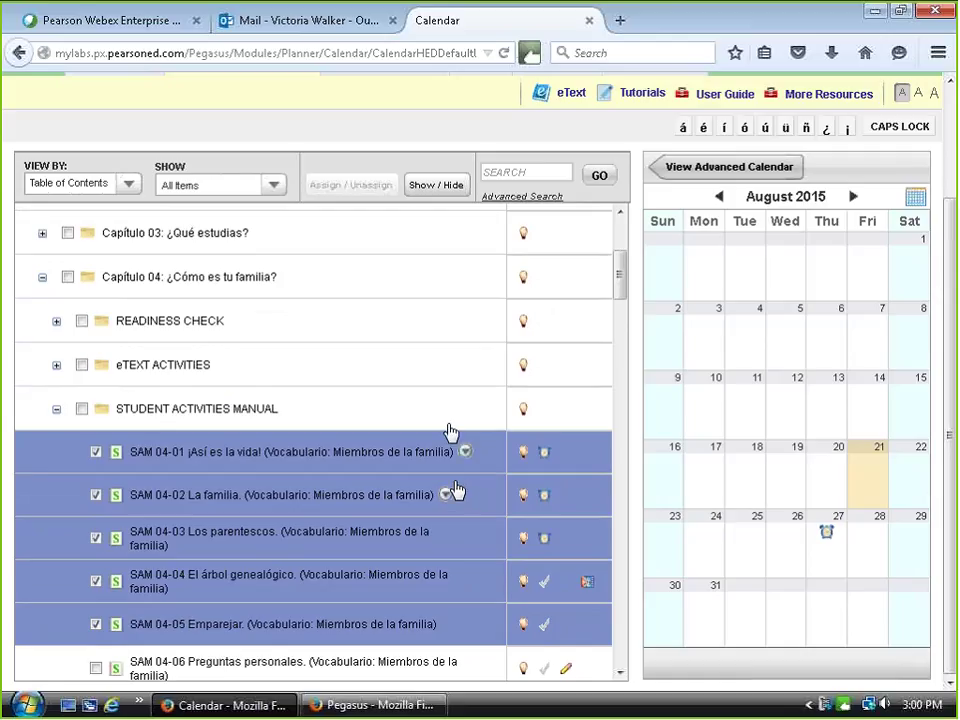
scroll(306, 483, down, 1)
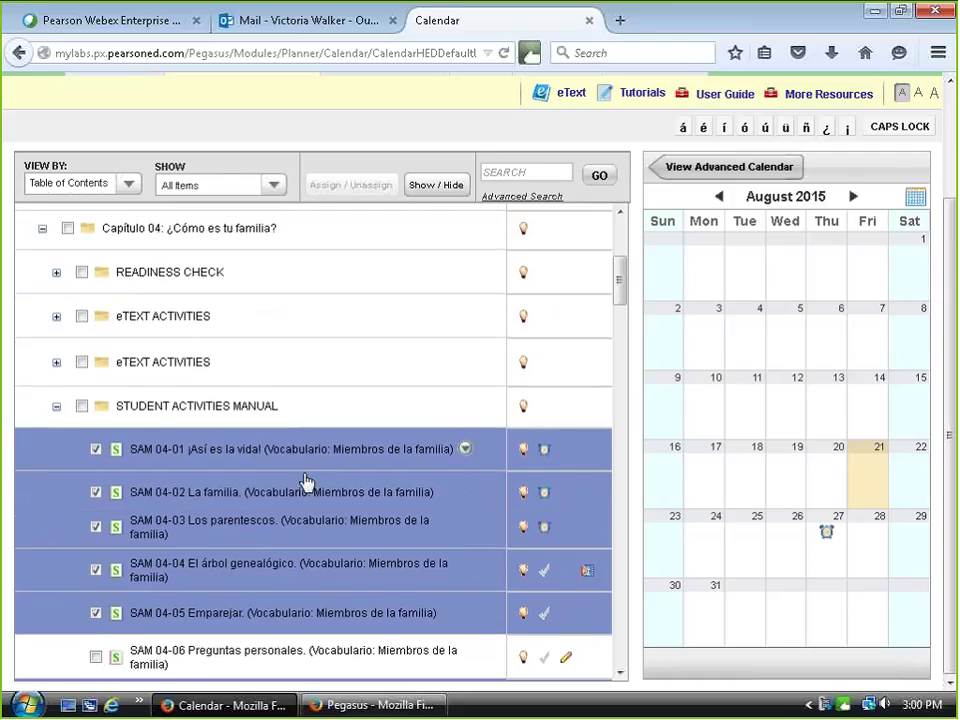
scroll(375, 455, down, 1)
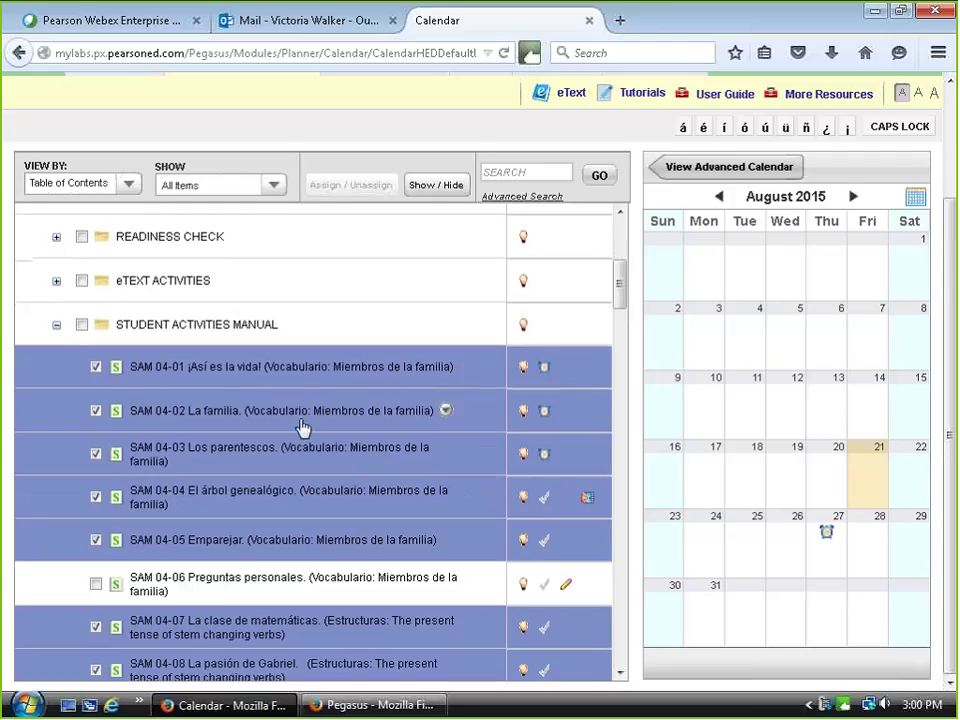
scroll(415, 461, down, 2)
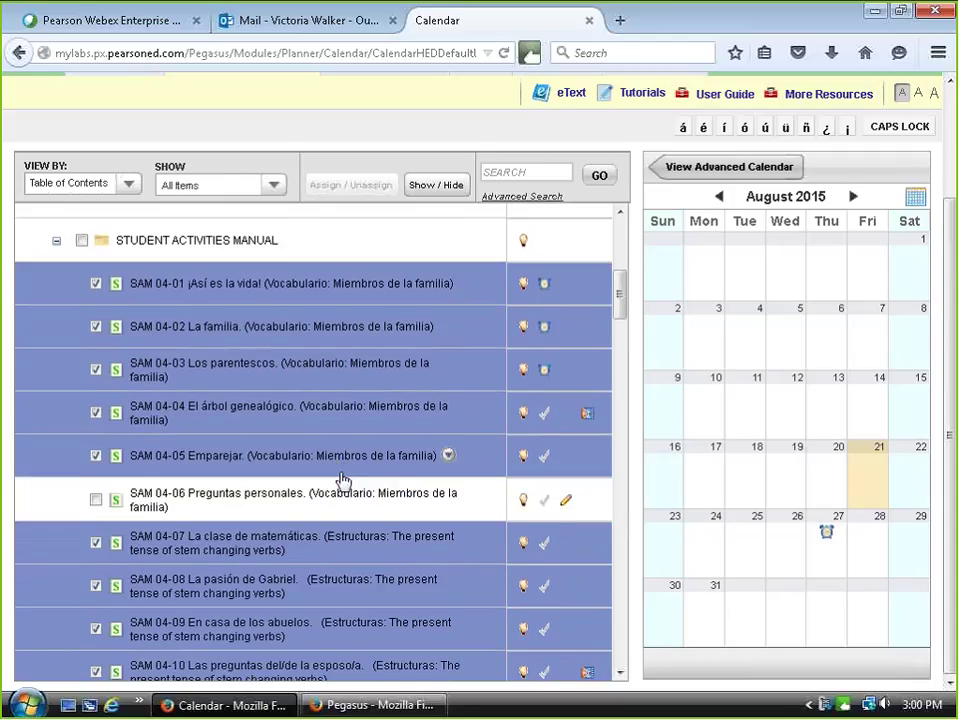
scroll(347, 482, down, 3)
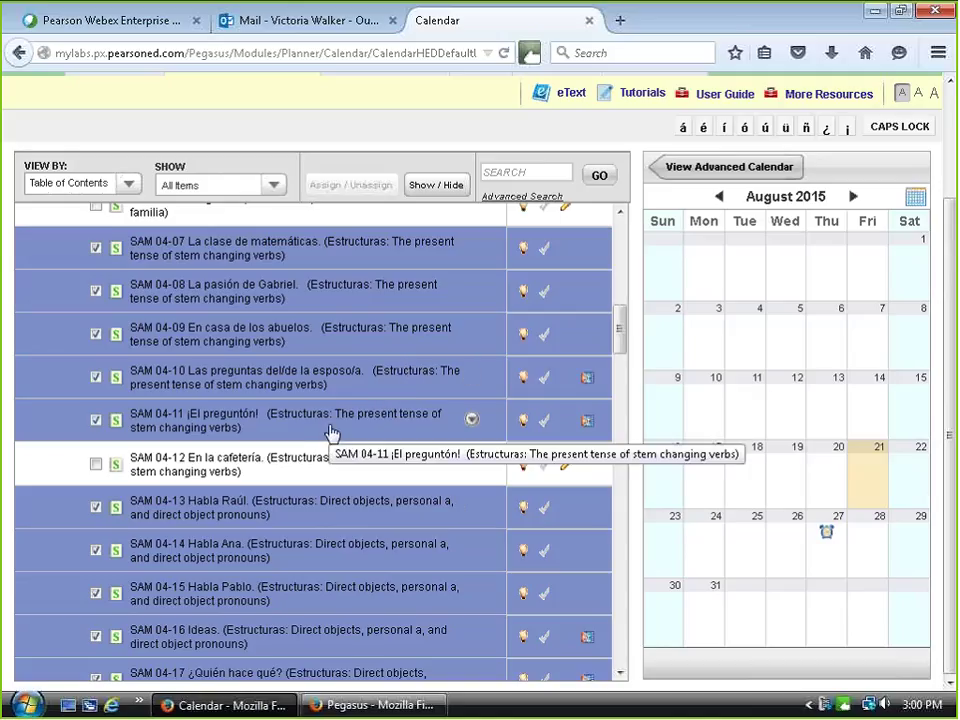
scroll(330, 432, down, 2)
scroll(330, 432, down, 10)
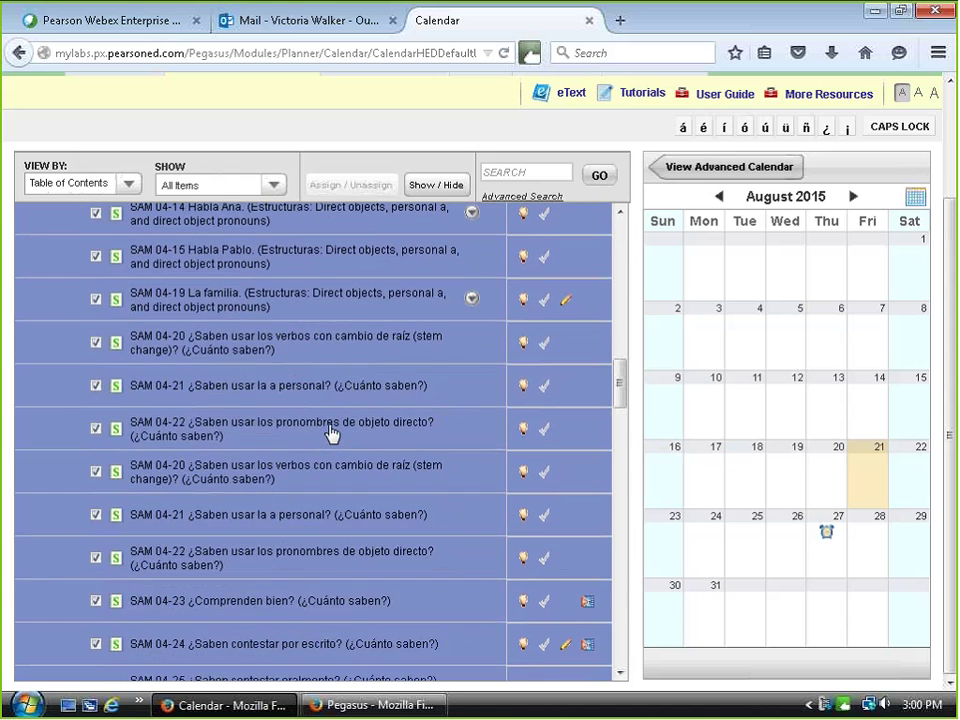
scroll(333, 436, down, 4)
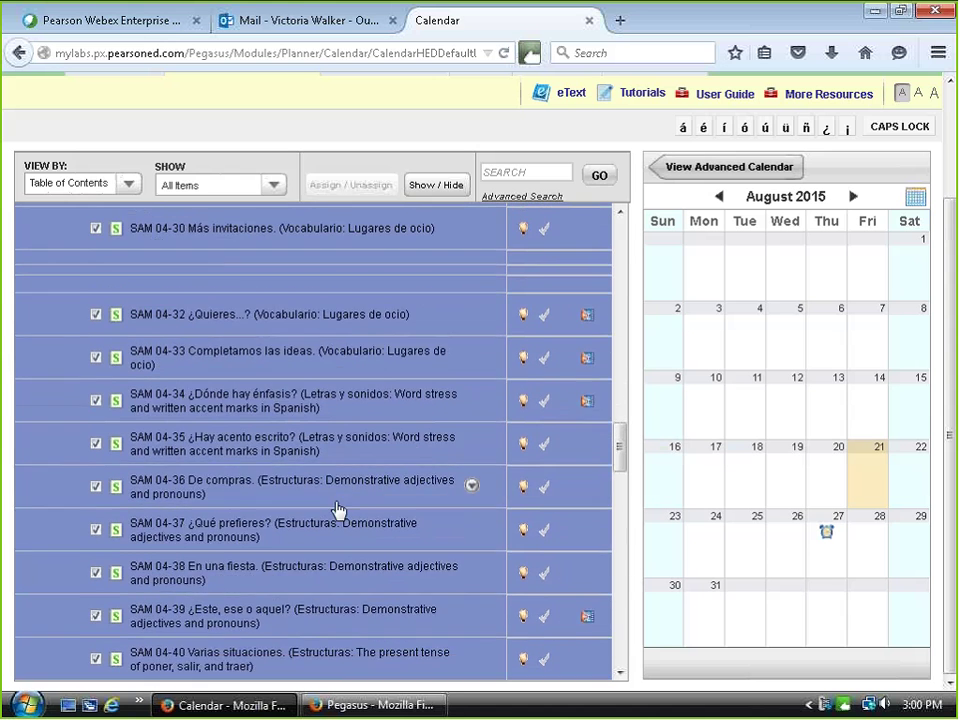
scroll(325, 497, up, 15)
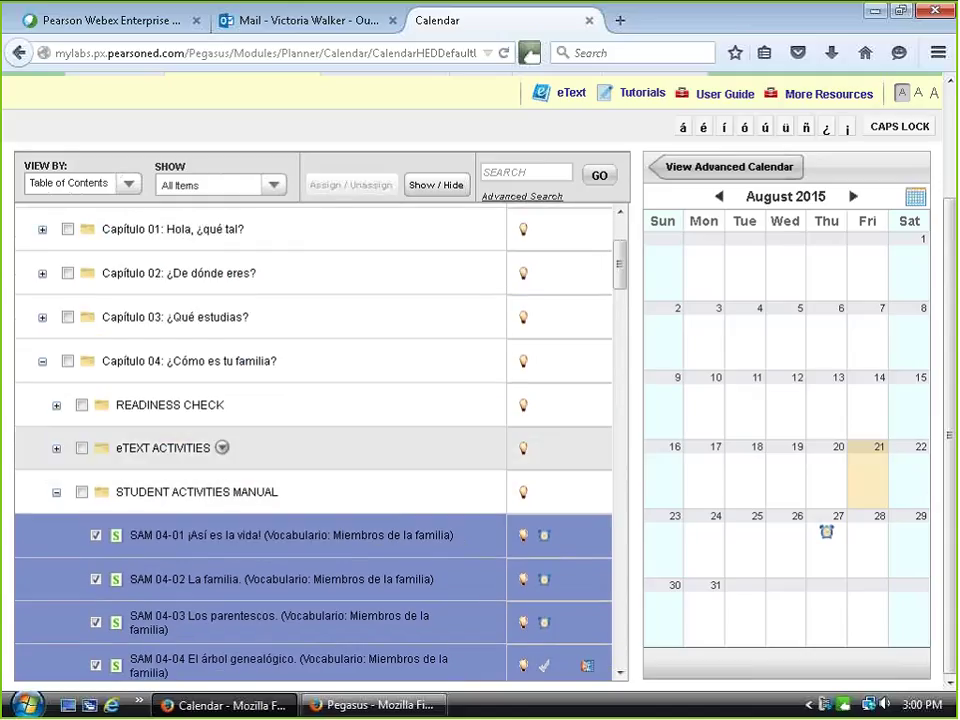
- Go to the course's Today's View and open the Tune Up Your Browser check
scroll(456, 332, up, 3)
scroll(454, 332, up, 1)
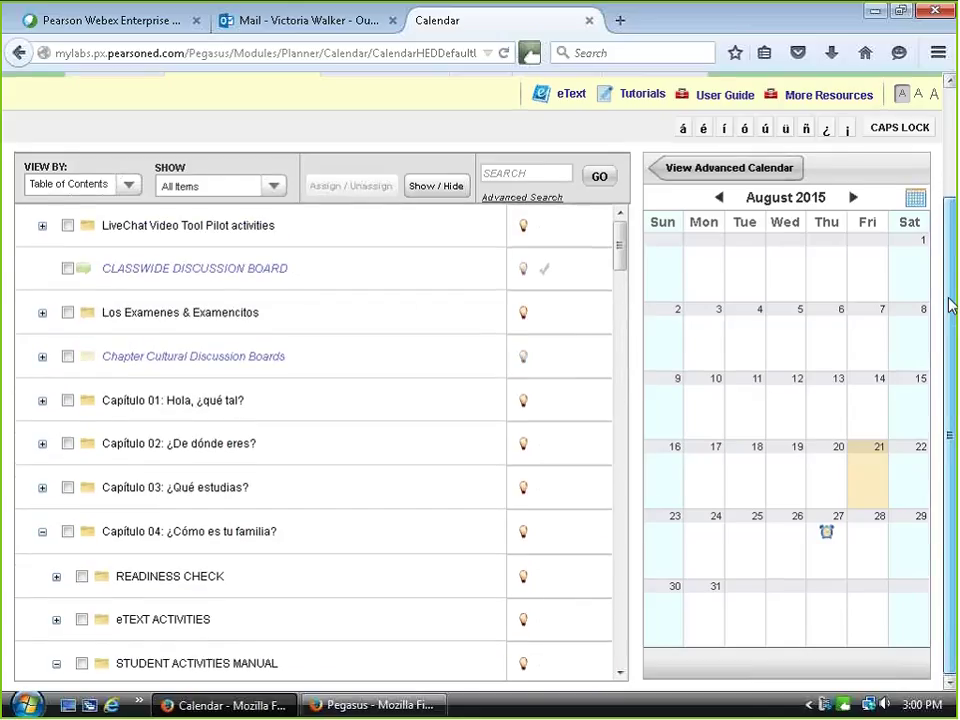
scroll(949, 304, up, 3)
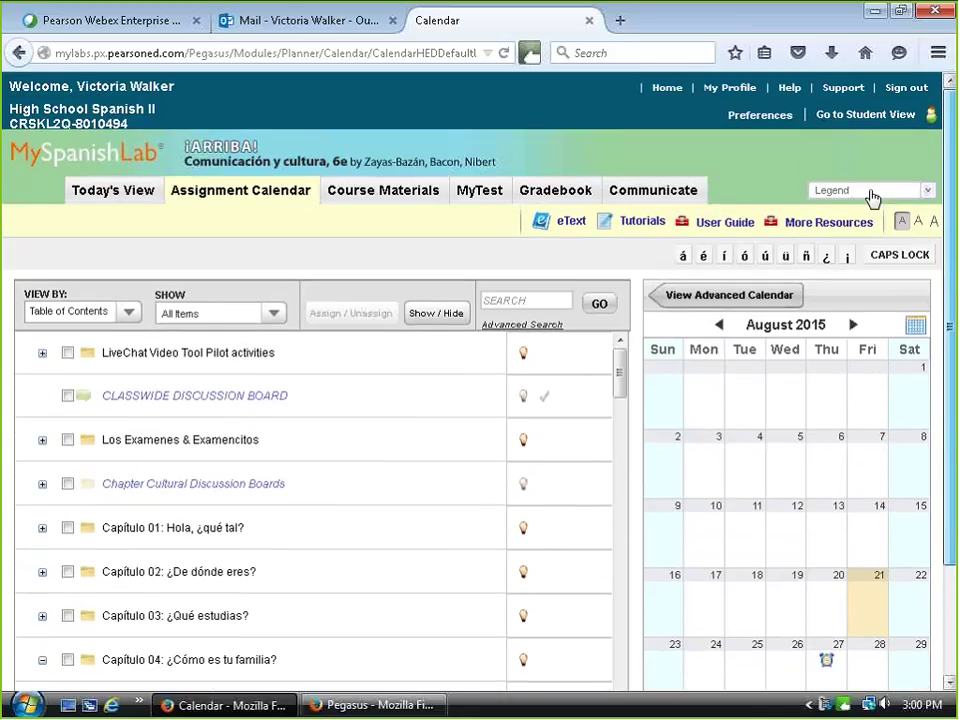
click(134, 199)
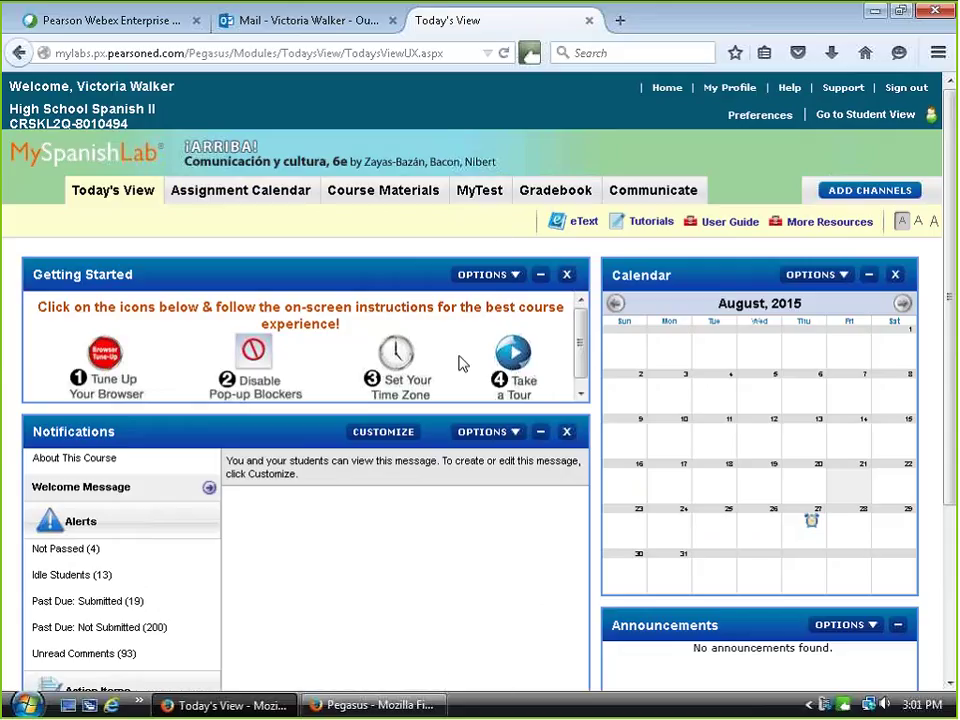
click(106, 366)
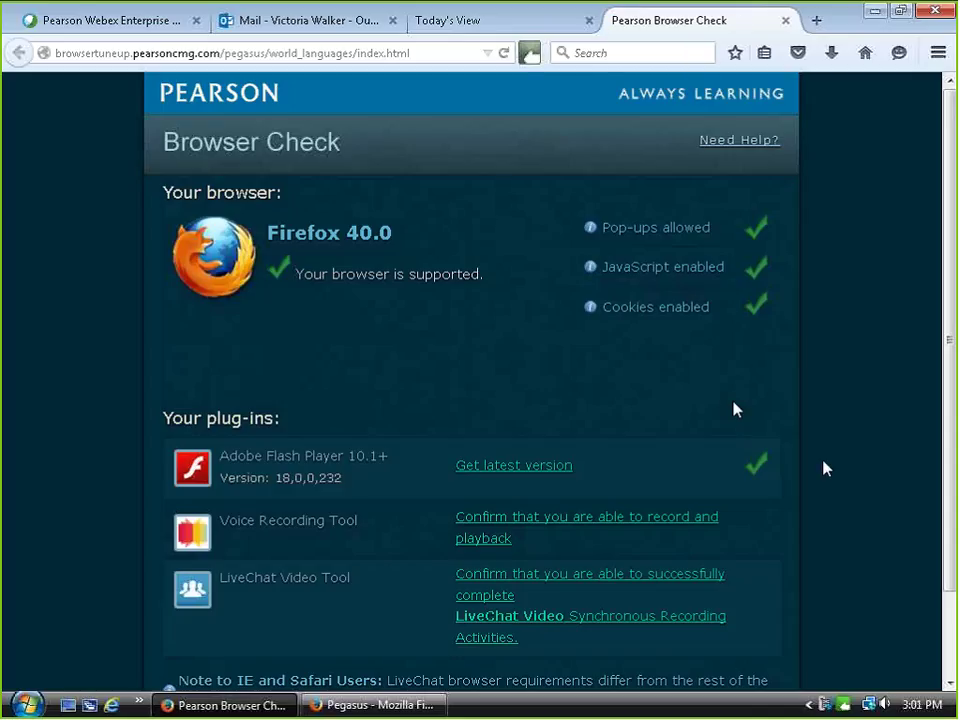
- Examine the Browser Check page for browser support, pop-up, JavaScript and cookie settings, and the plug-in and recording tool checks
scroll(823, 452, down, 1)
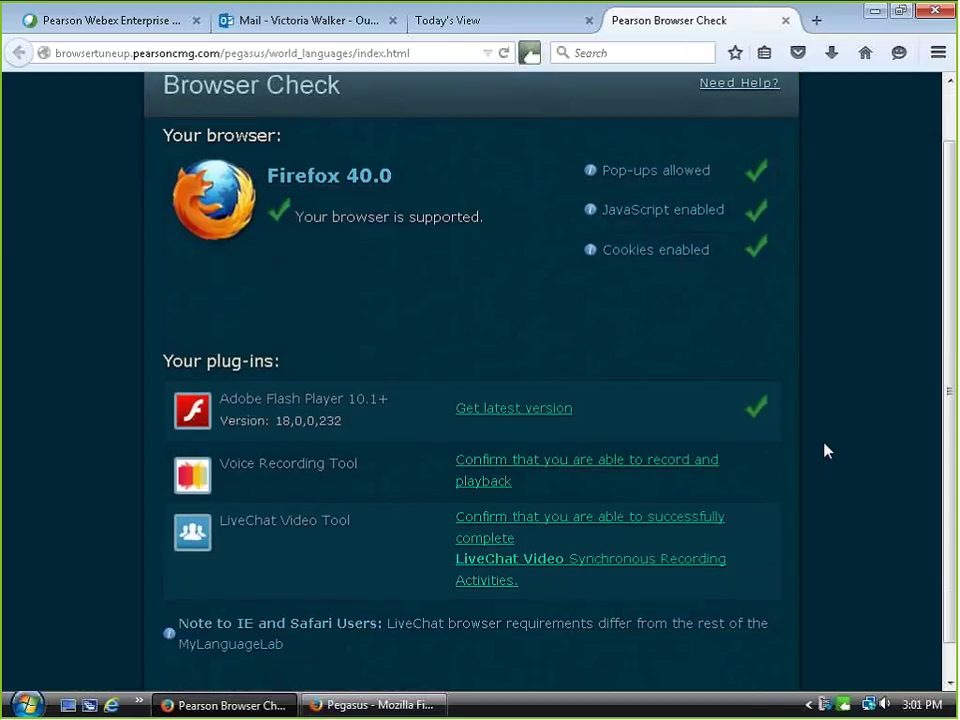
scroll(823, 452, up, 1)
scroll(823, 452, down, 1)
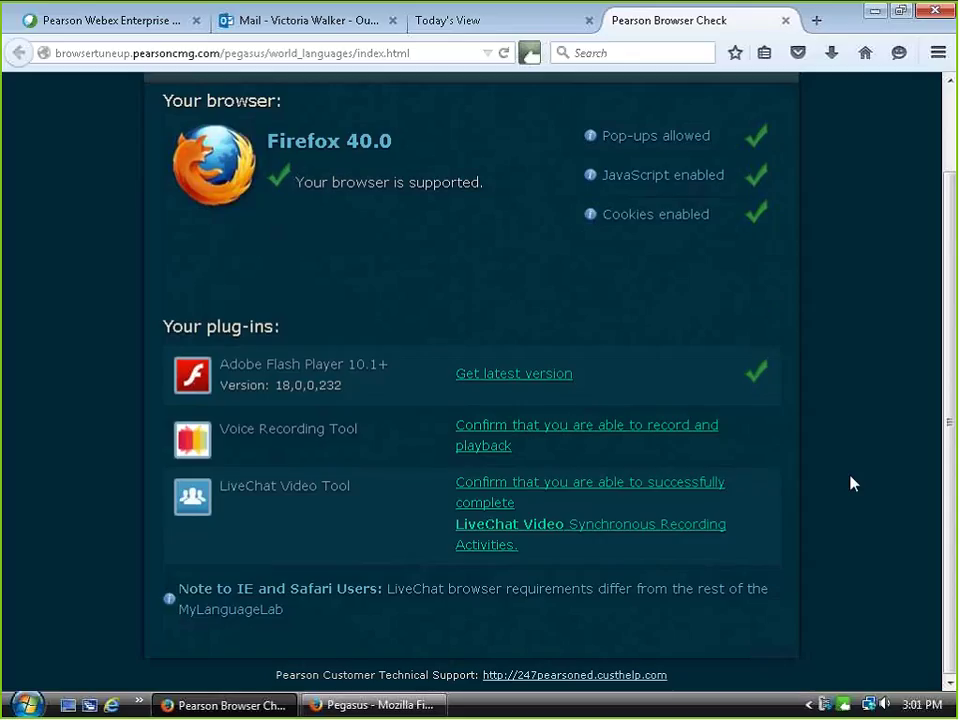
scroll(850, 483, up, 1)
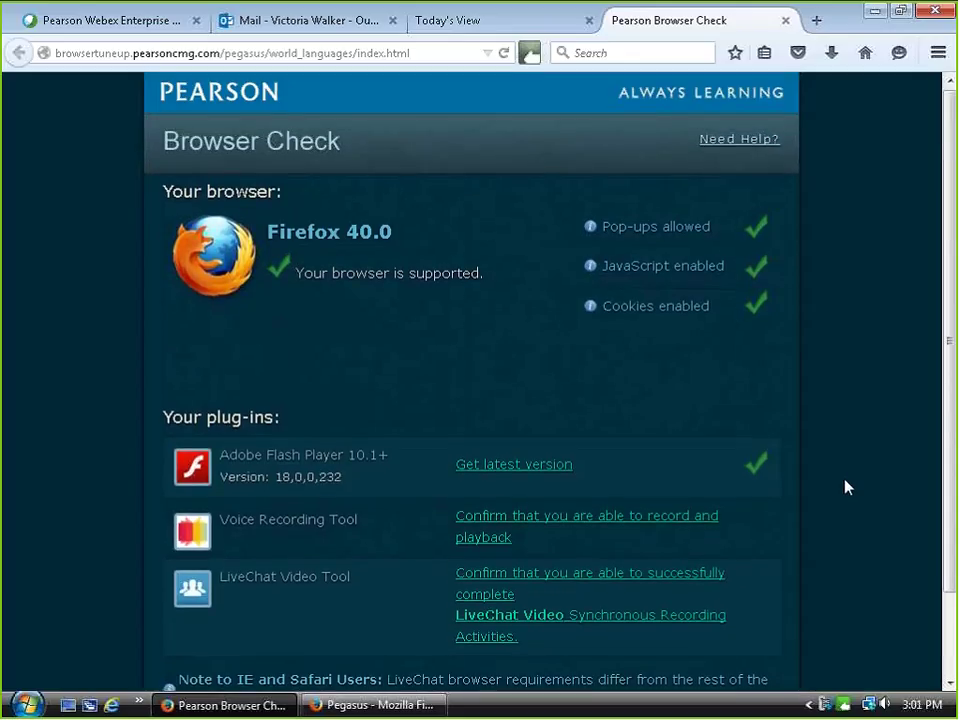
scroll(846, 486, down, 1)
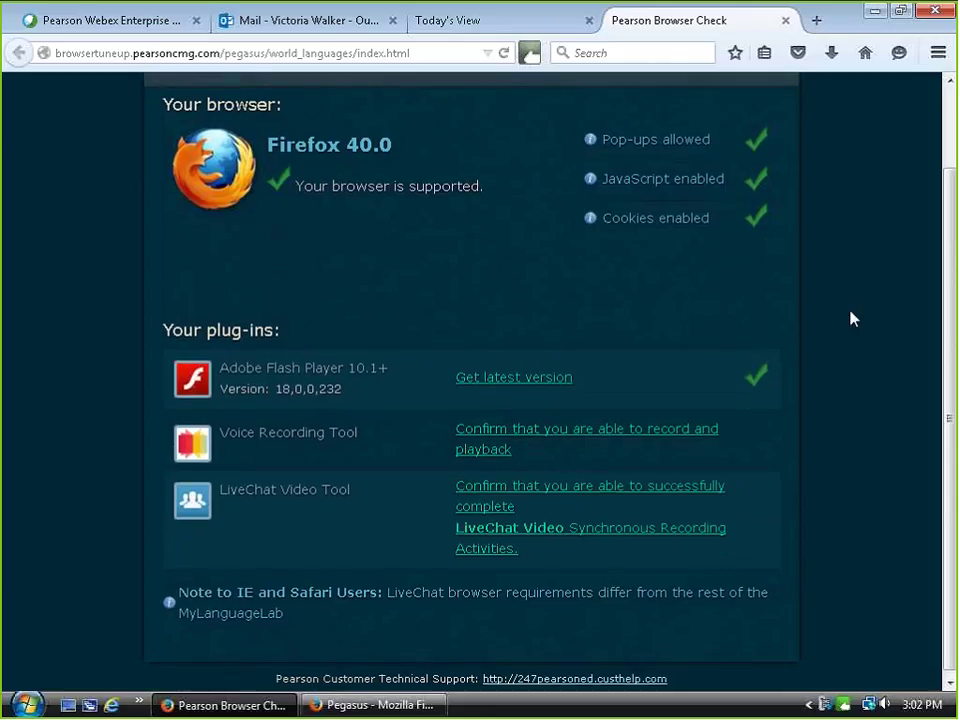
scroll(851, 318, up, 2)
scroll(836, 320, down, 2)
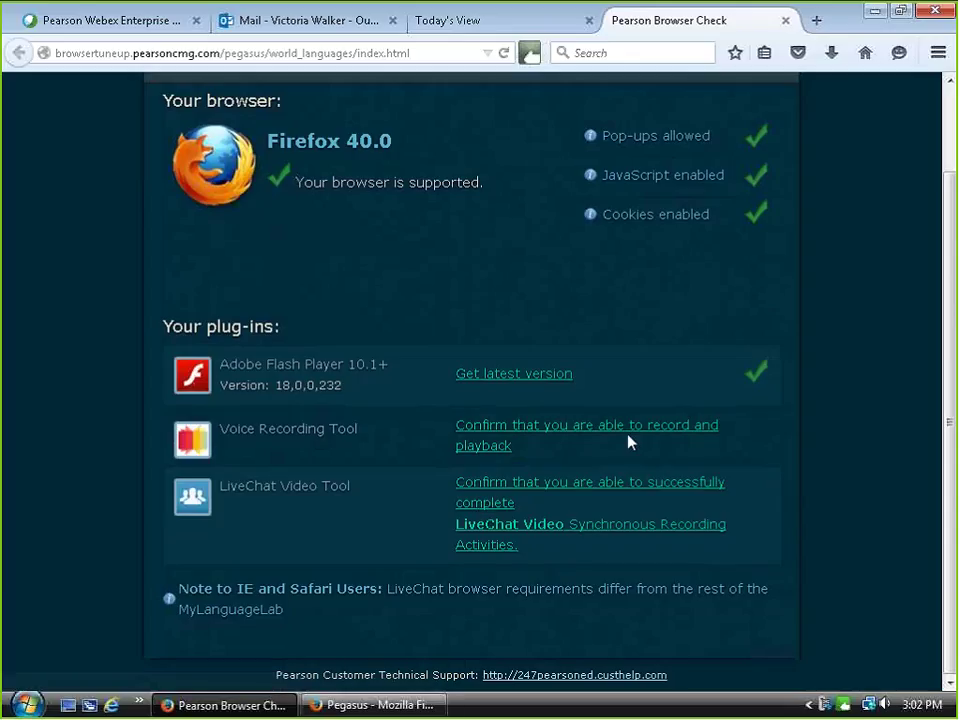
scroll(629, 440, up, 2)
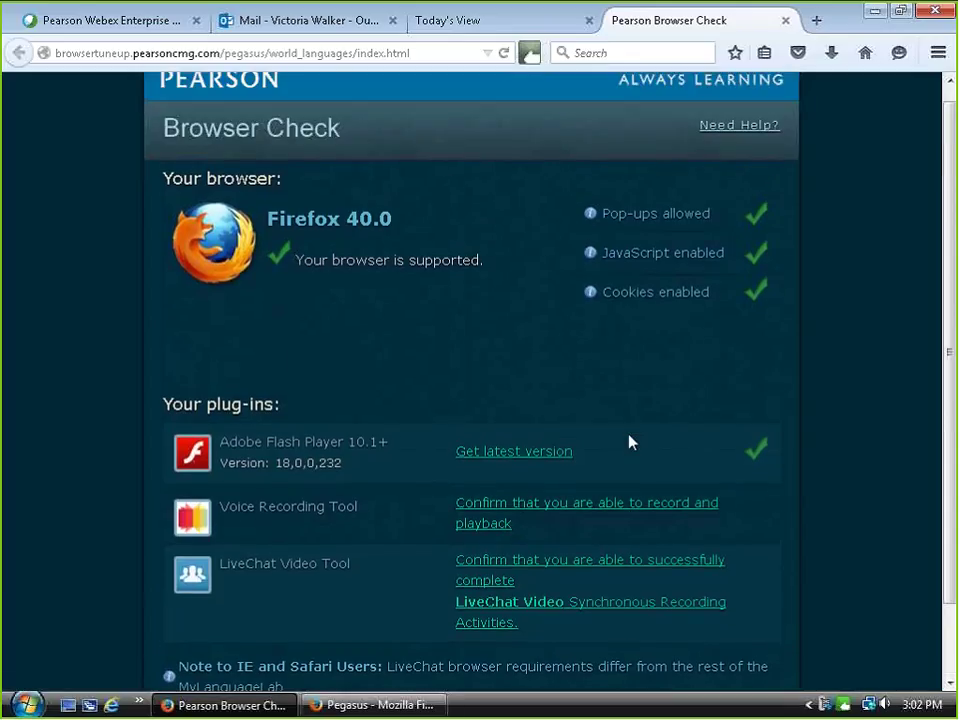
scroll(762, 510, down, 2)
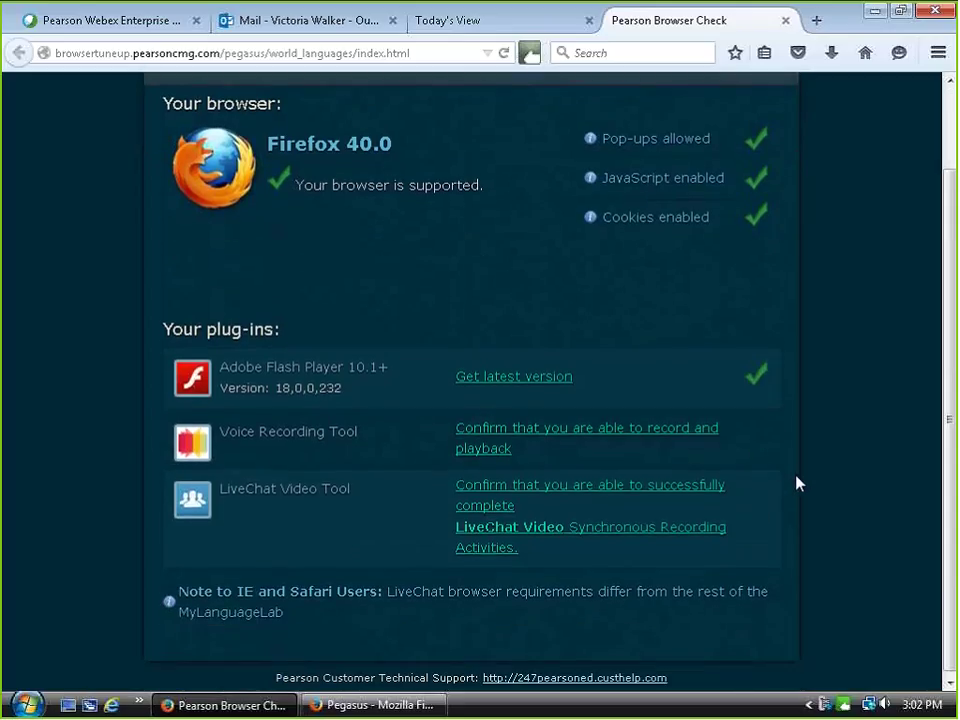
scroll(797, 482, up, 1)
scroll(797, 482, up, 1)
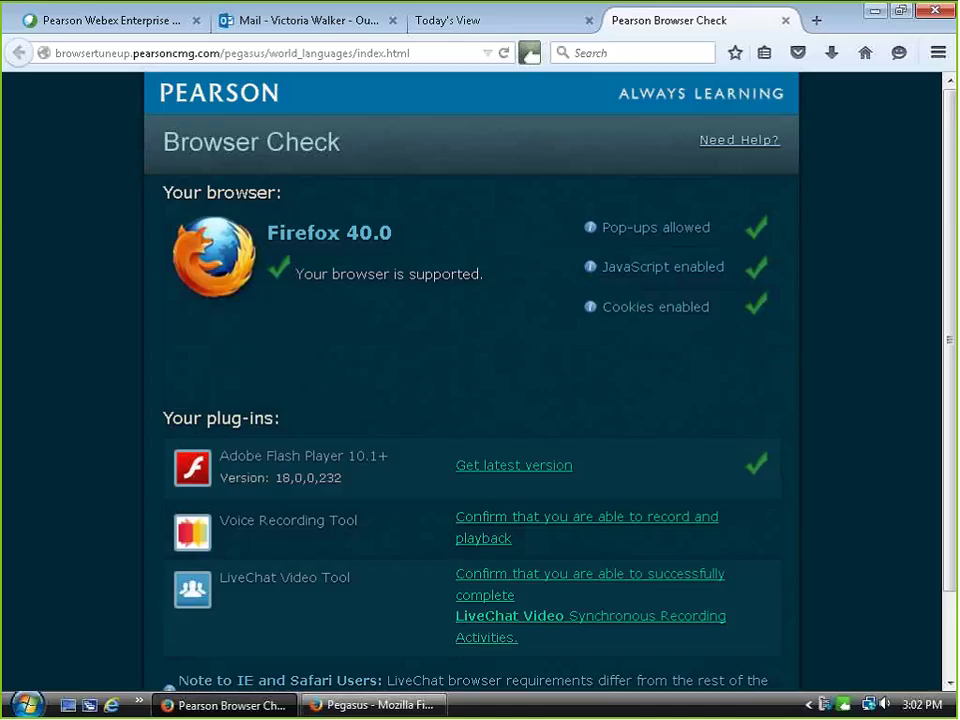
scroll(855, 303, down, 1)
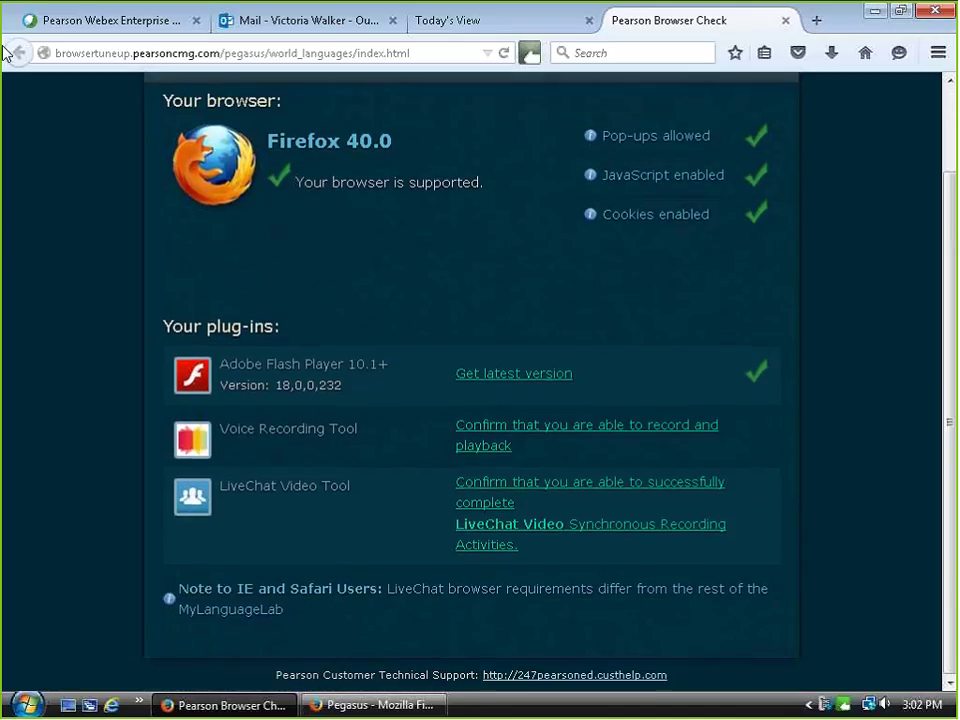
- Return to Today's View and open the Pearson 24/7 Technical Support site through the course's Support information
click(437, 29)
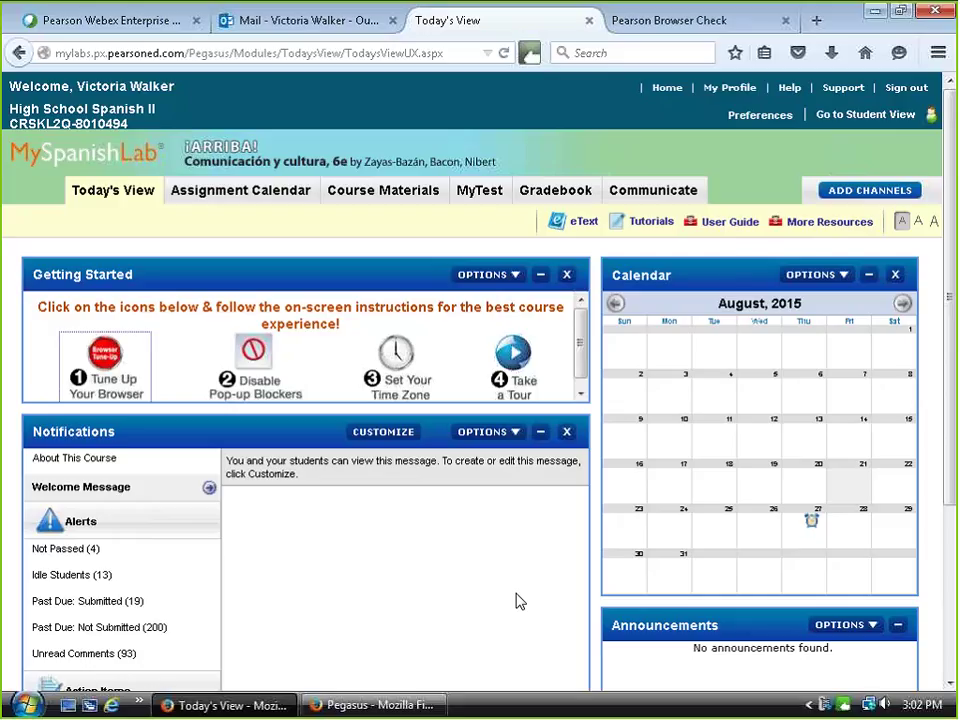
click(843, 90)
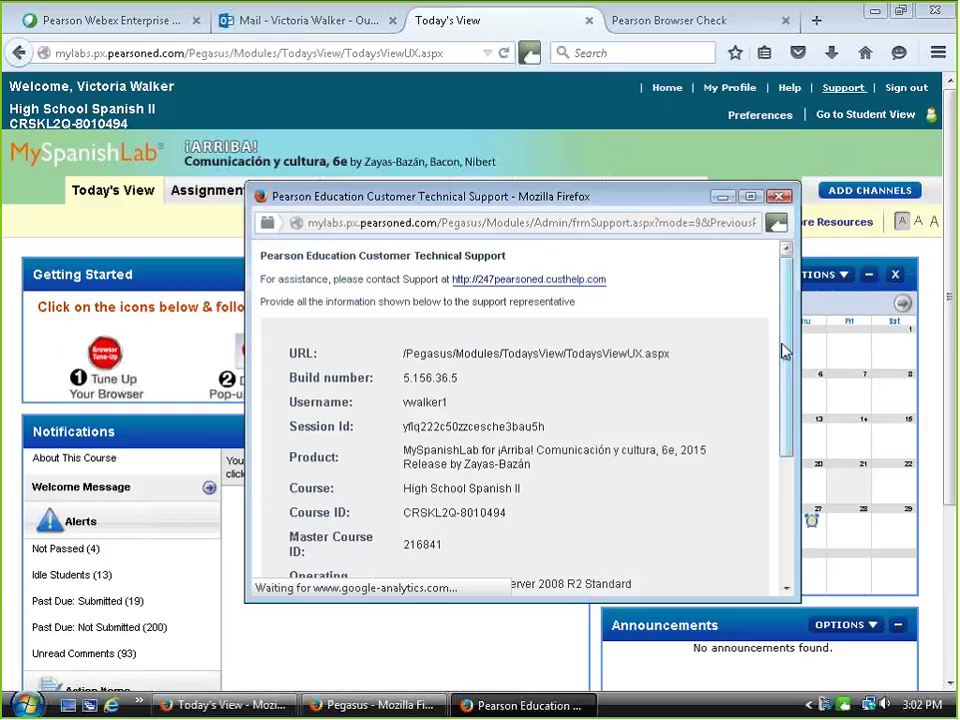
click(556, 284)
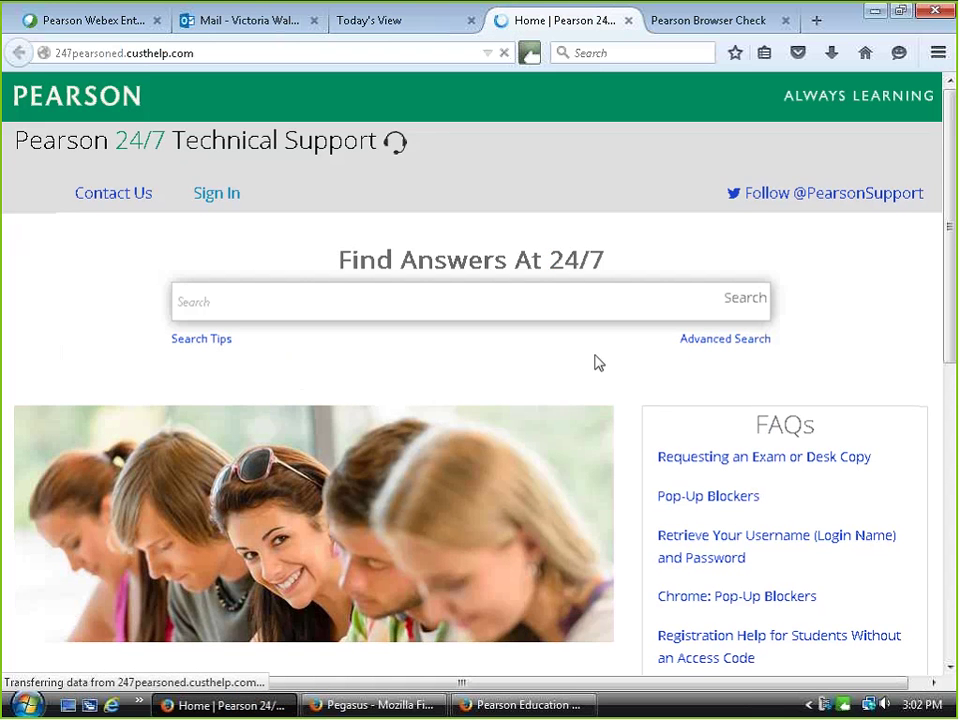
- View the technical support site's Contact Us page with its country selection, and go back to the support home page
scroll(597, 363, down, 2)
scroll(597, 363, down, 10)
click(823, 523)
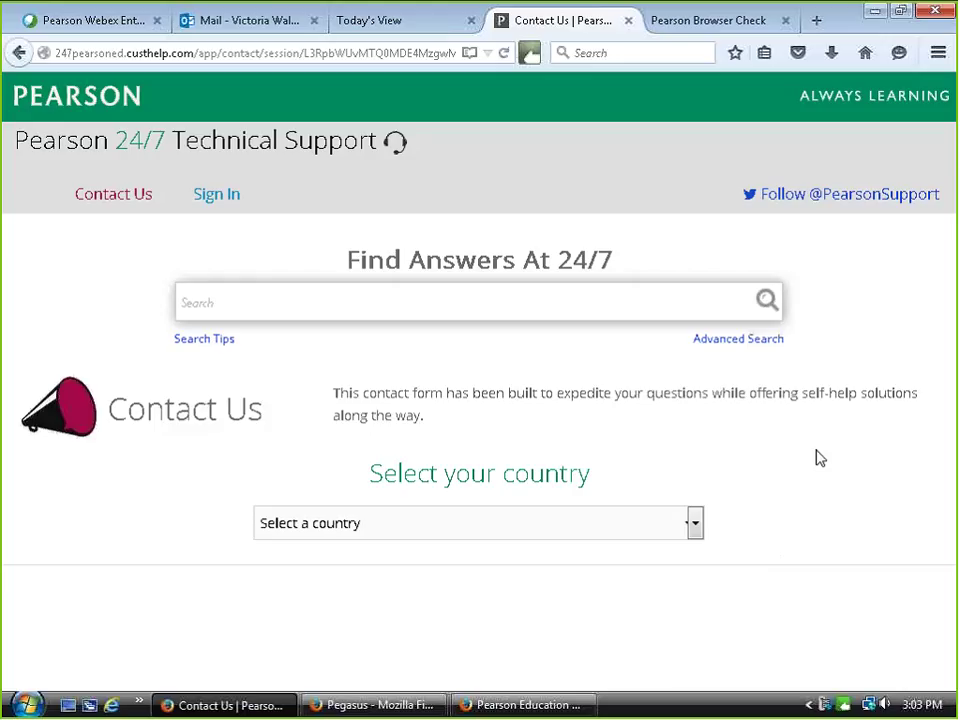
click(20, 56)
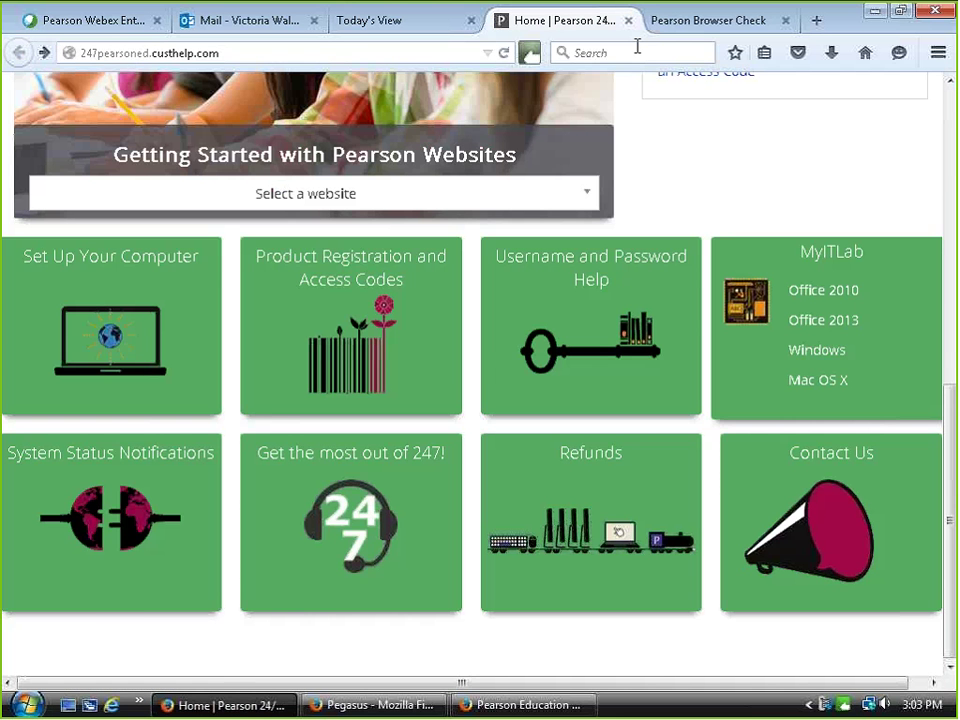
- Return to the course's Today's View and look over its channels, including the Notifications channel and its customization option
click(367, 28)
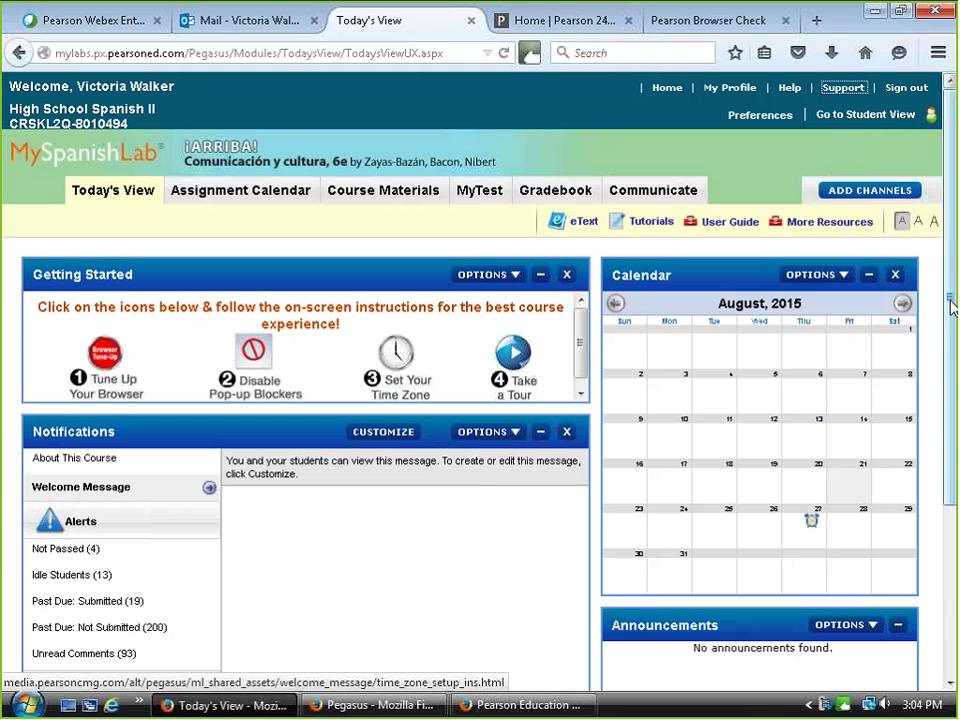
scroll(951, 305, down, 1)
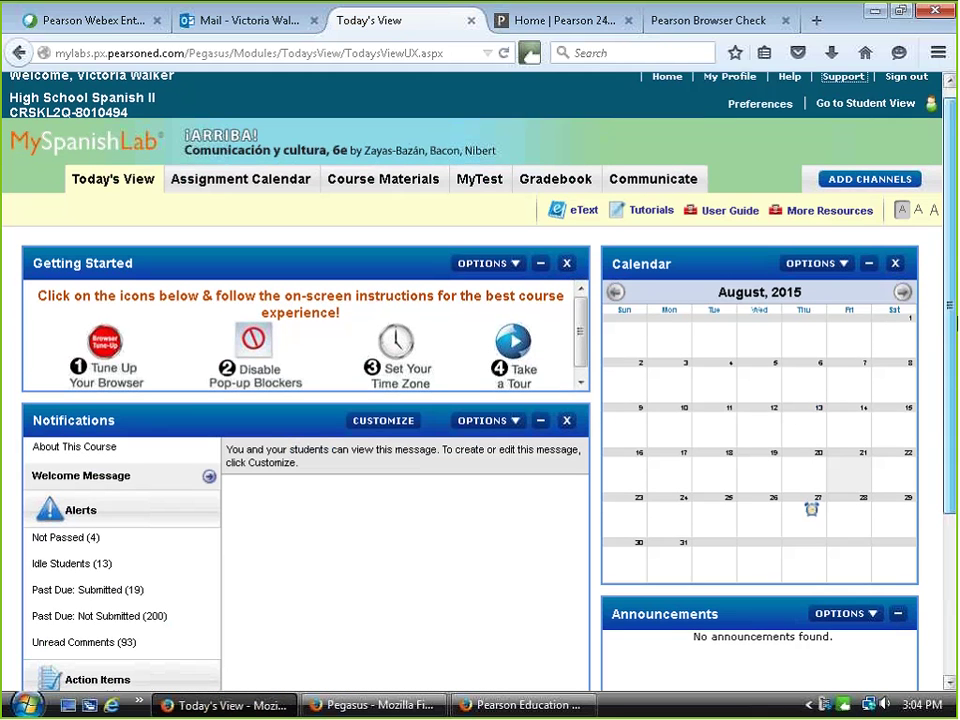
scroll(951, 305, down, 2)
scroll(578, 370, up, 3)
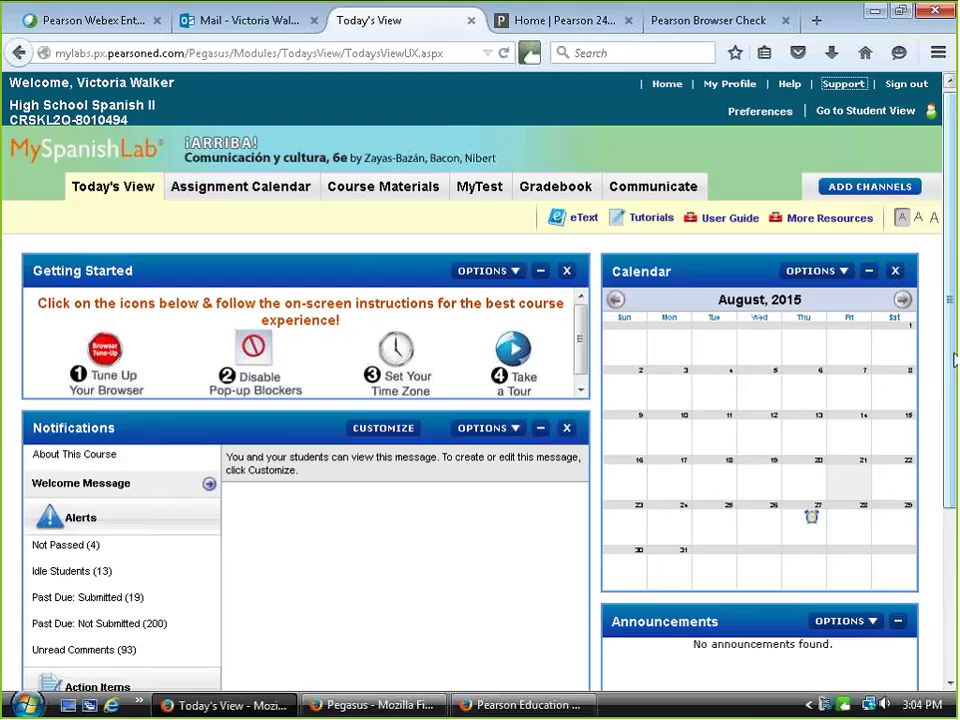
click(490, 428)
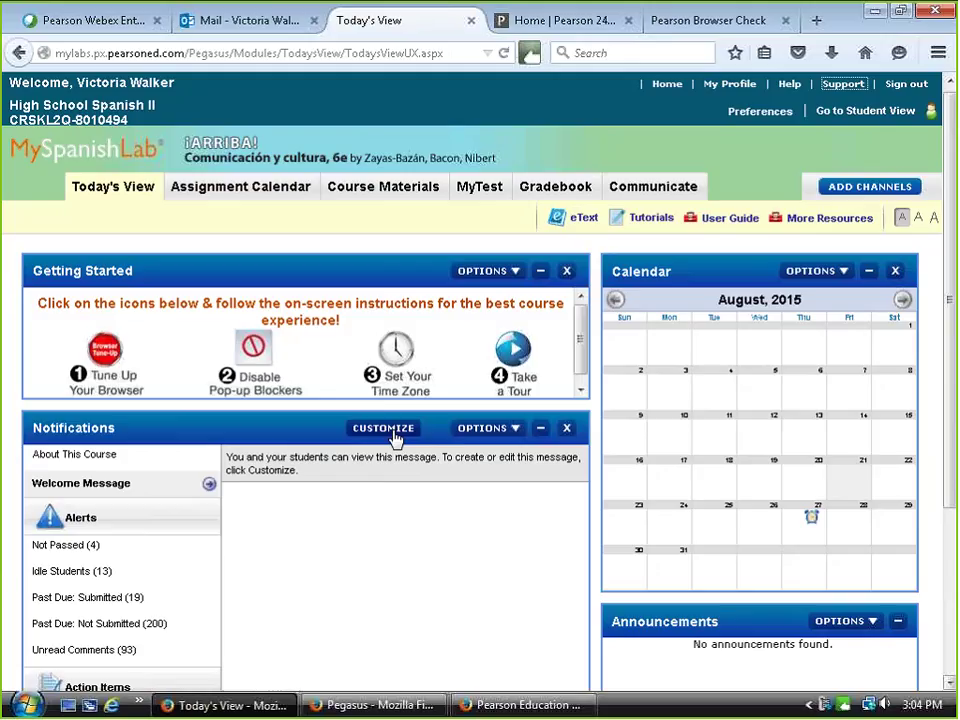
drag(955, 240, 956, 314)
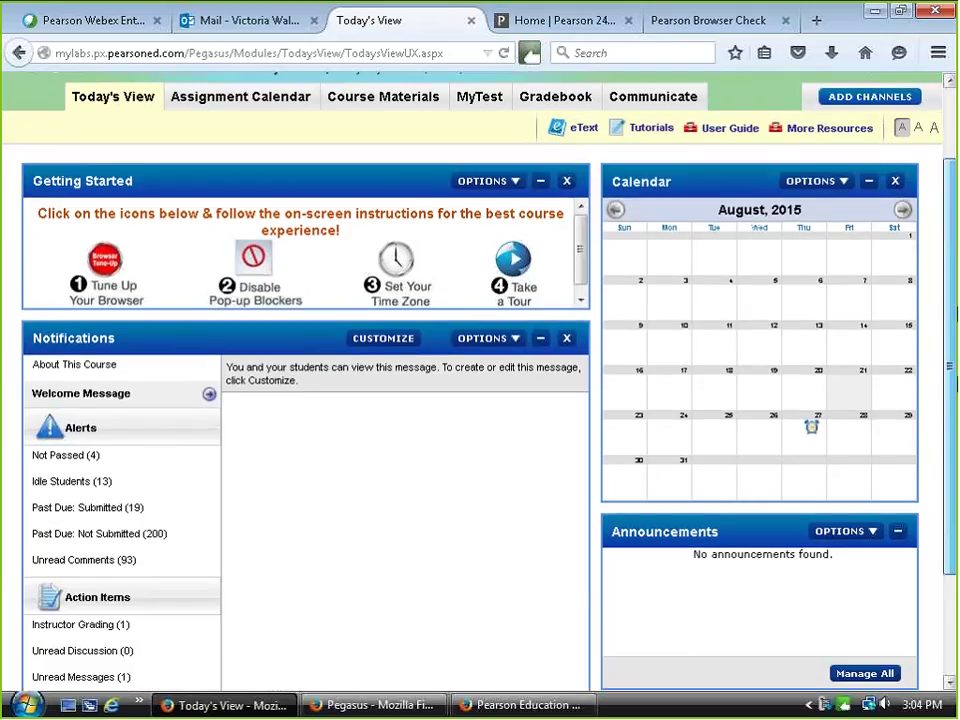
scroll(553, 196, down, 1)
scroll(553, 196, up, 1)
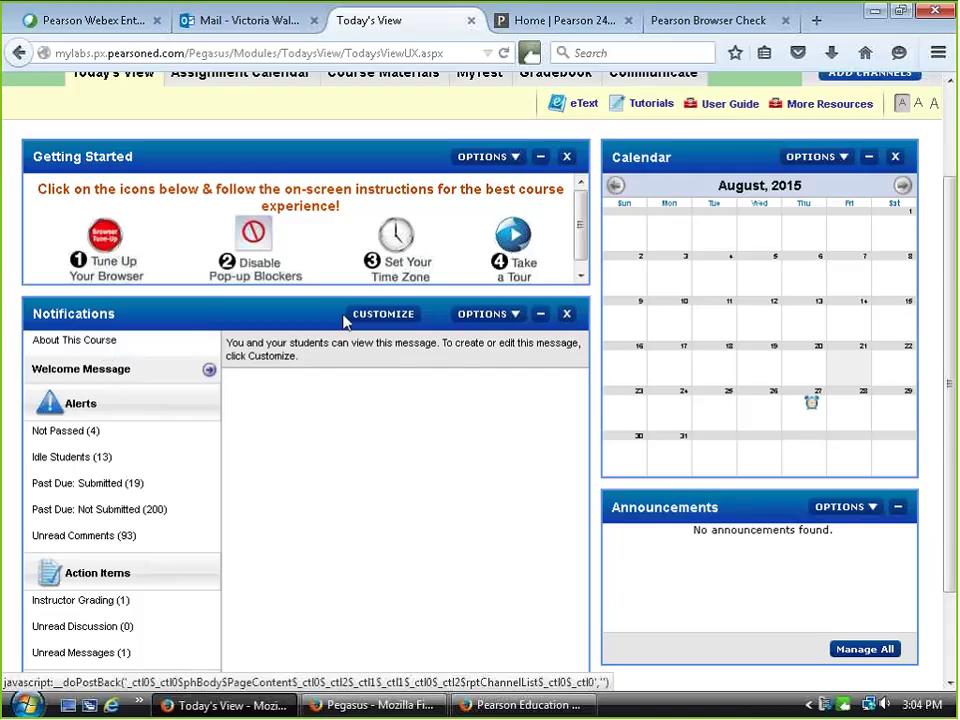
- Set the default view of the Notifications channel to About This Course and save the customization
click(377, 318)
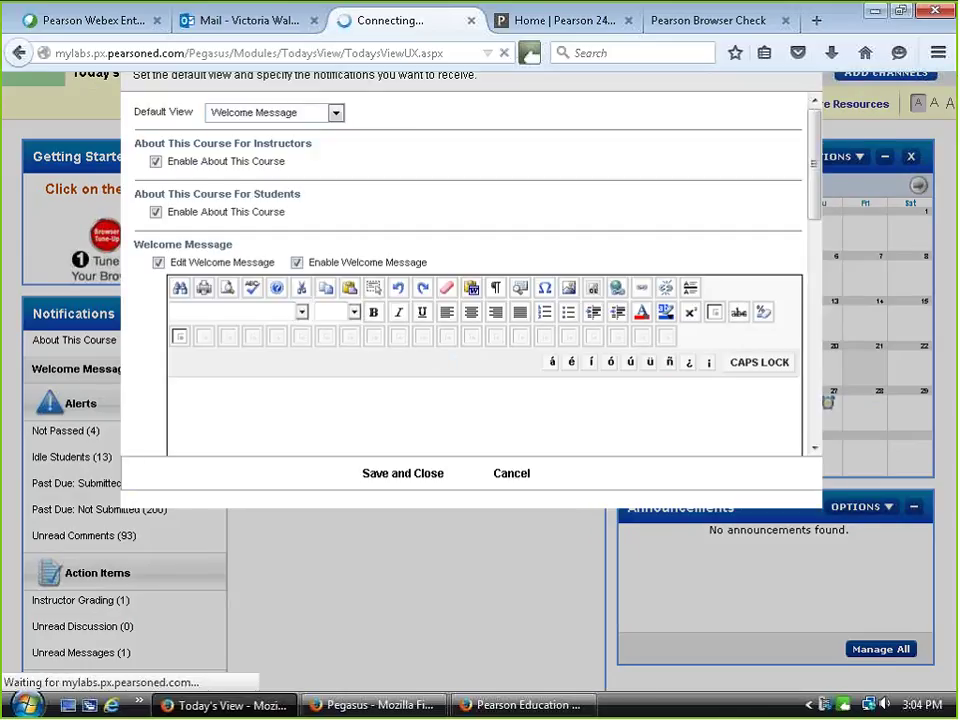
click(337, 114)
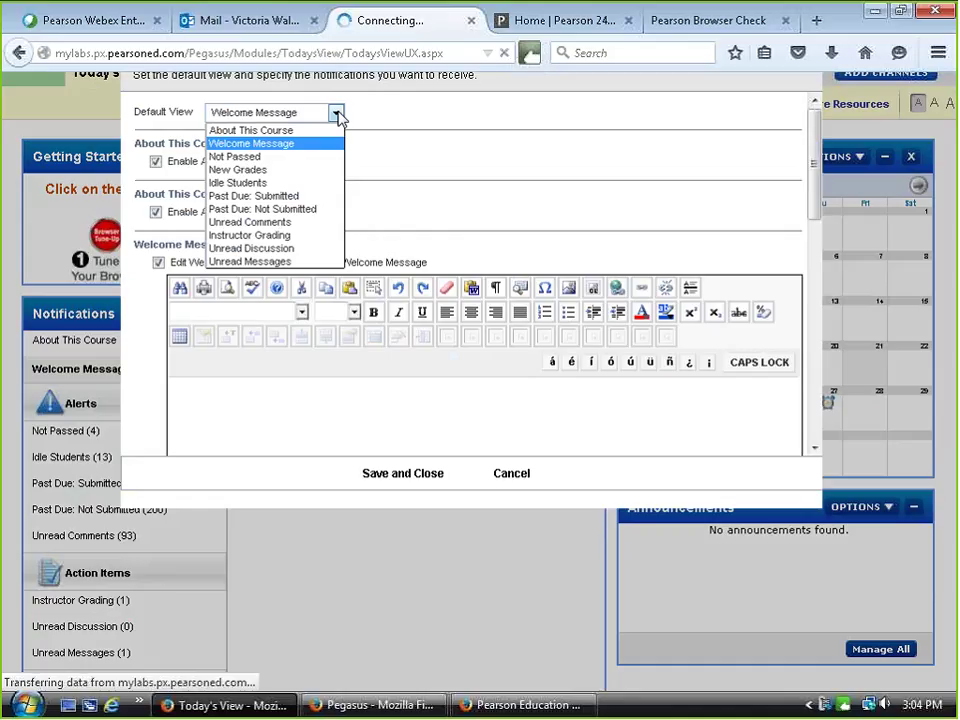
click(287, 133)
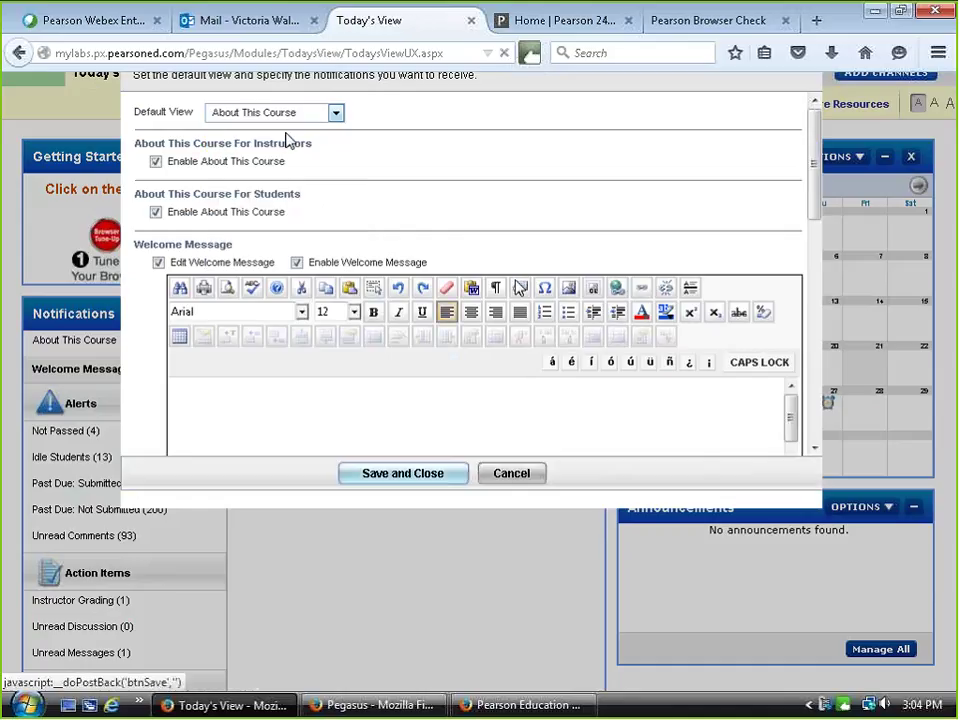
click(405, 476)
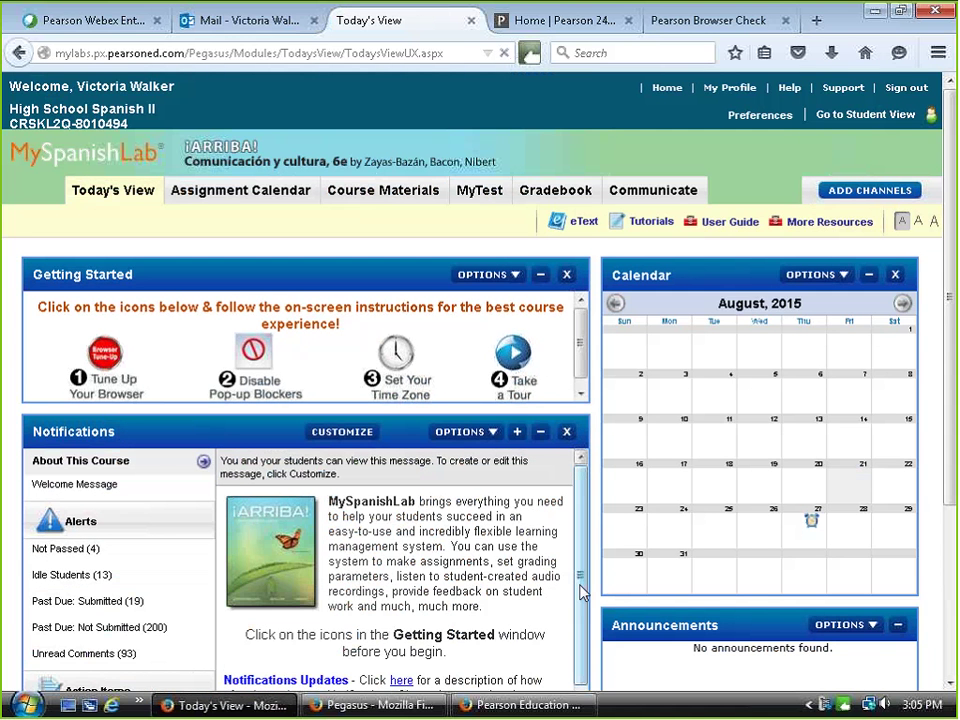
- Read through the About This Course message, including Notifications Updates, Blackboard Collaborate, Instructor Resources, Instructor User Guide and Training Videos
scroll(585, 632, down, 3)
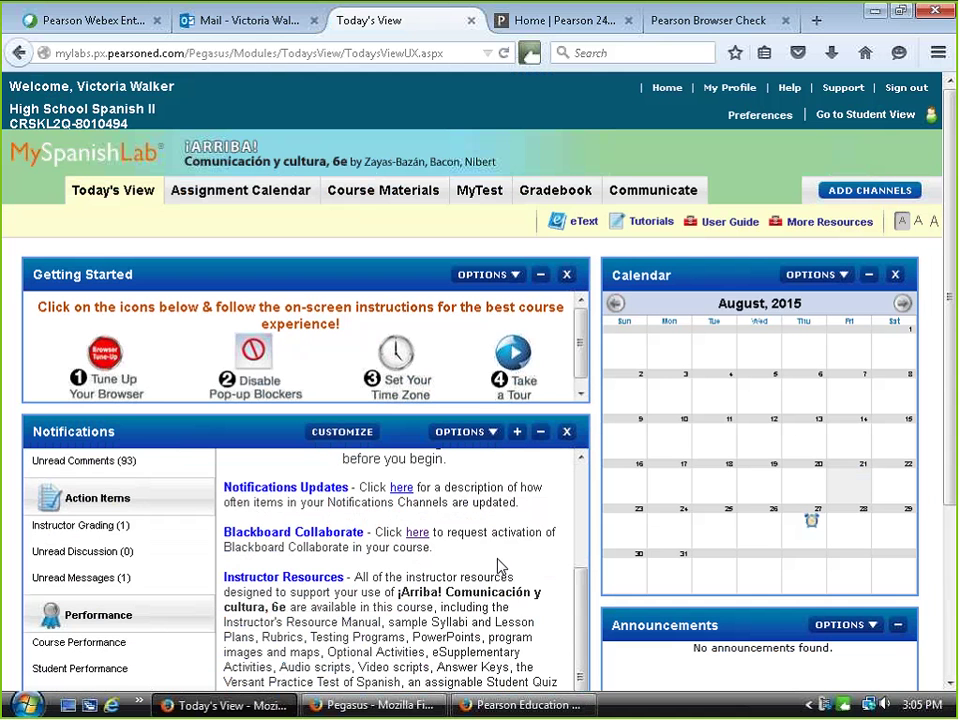
scroll(500, 566, down, 3)
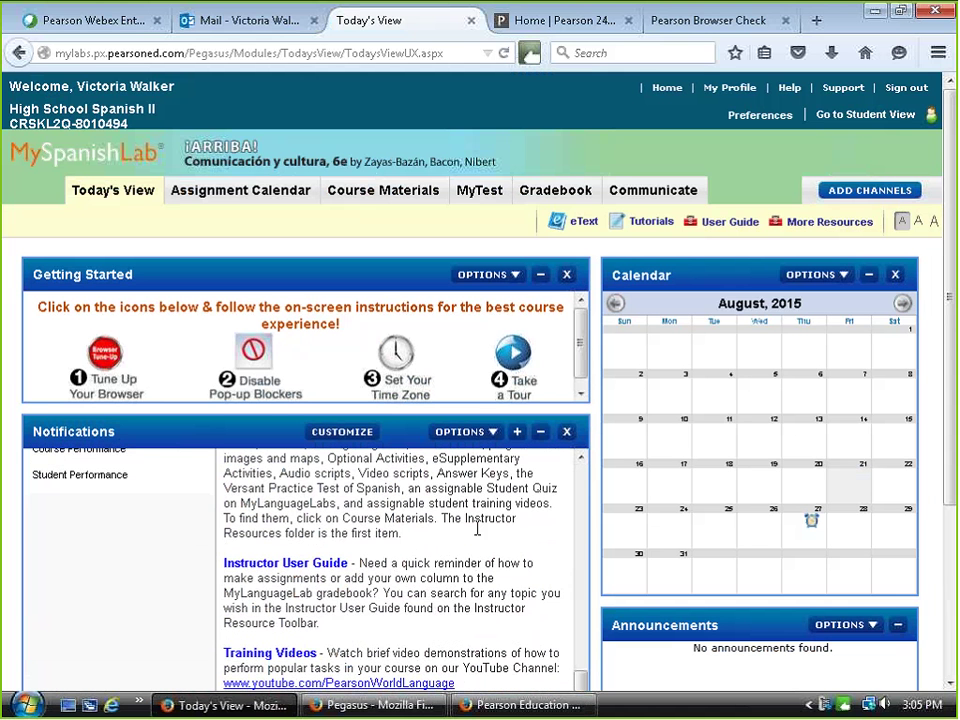
scroll(478, 535, up, 2)
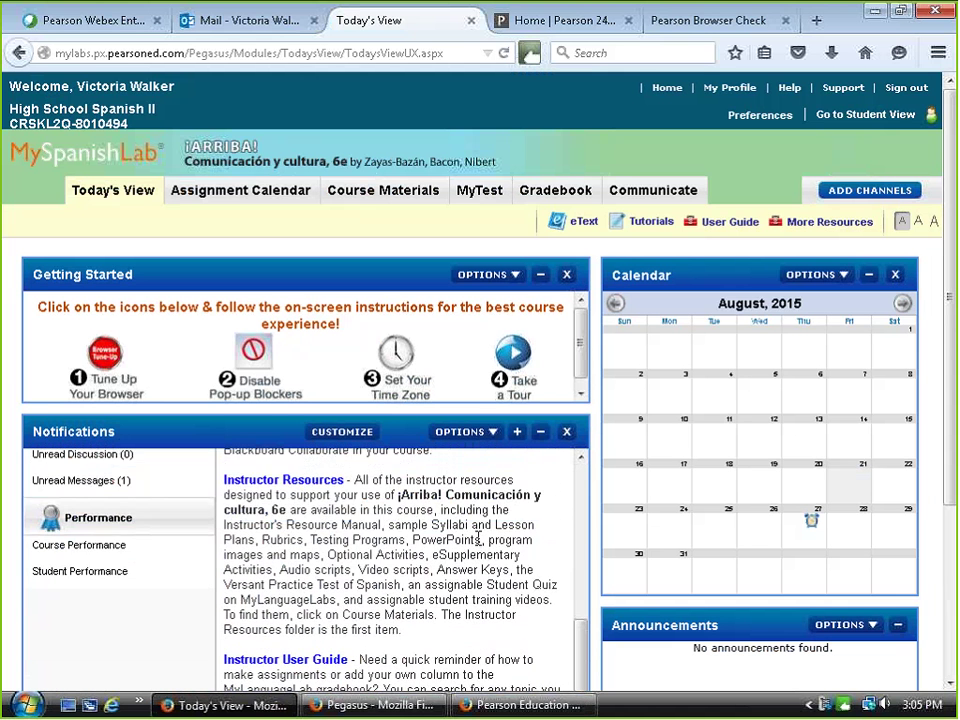
scroll(478, 537, up, 4)
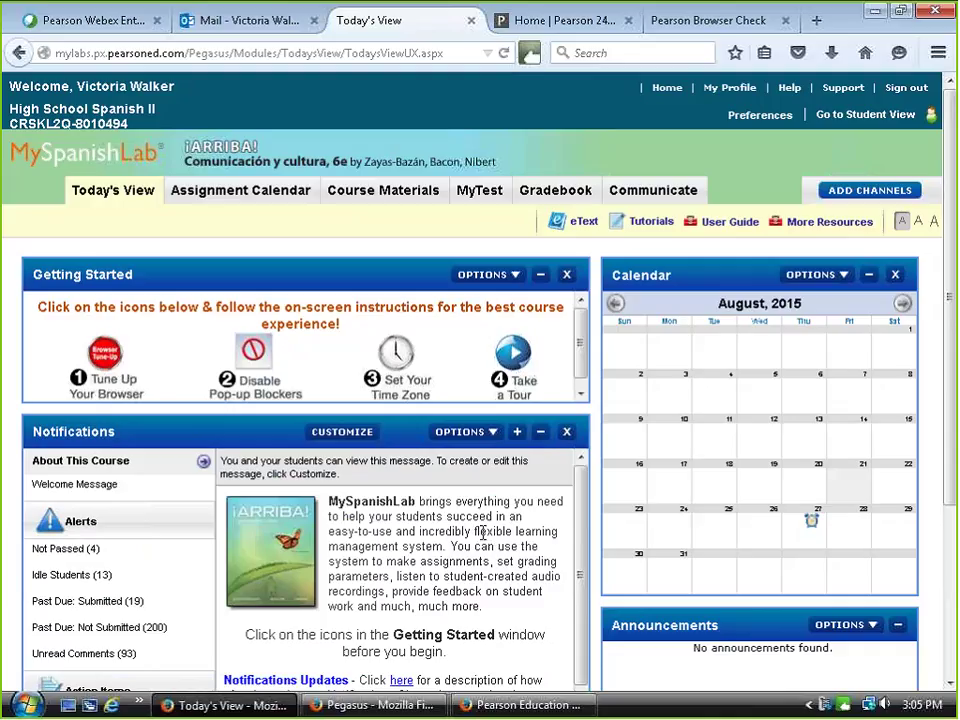
scroll(483, 533, down, 3)
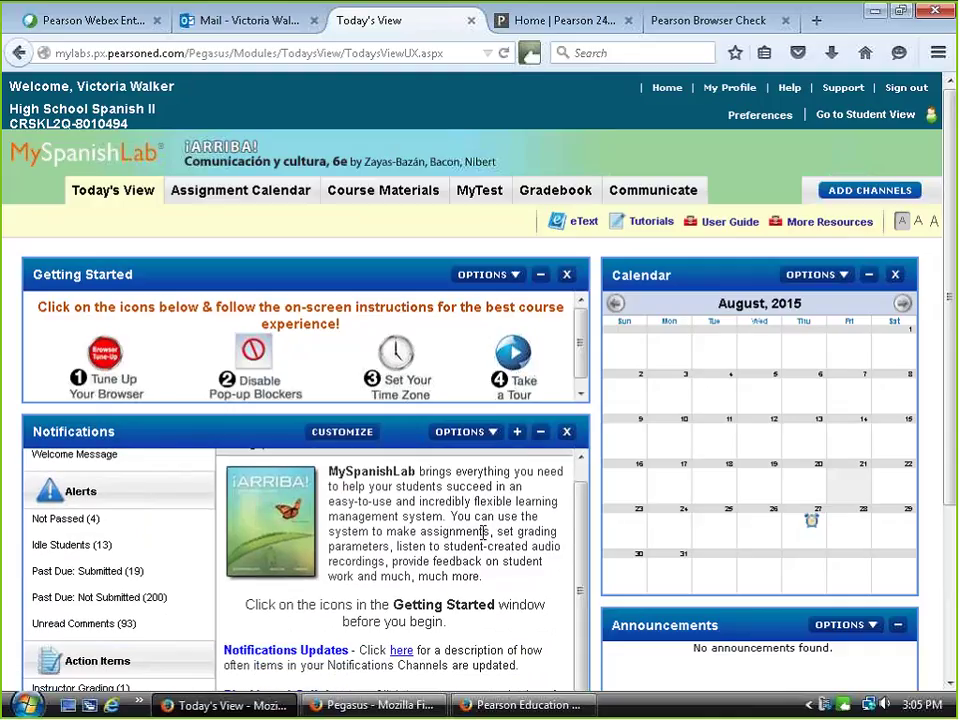
scroll(483, 533, down, 1)
scroll(567, 561, down, 1)
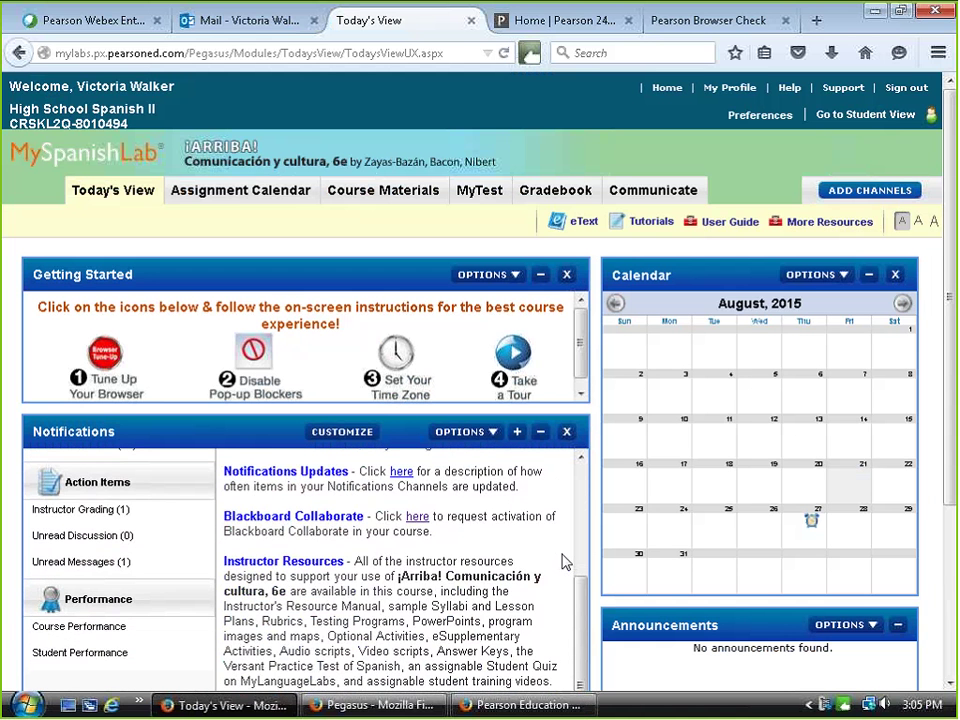
scroll(565, 563, down, 4)
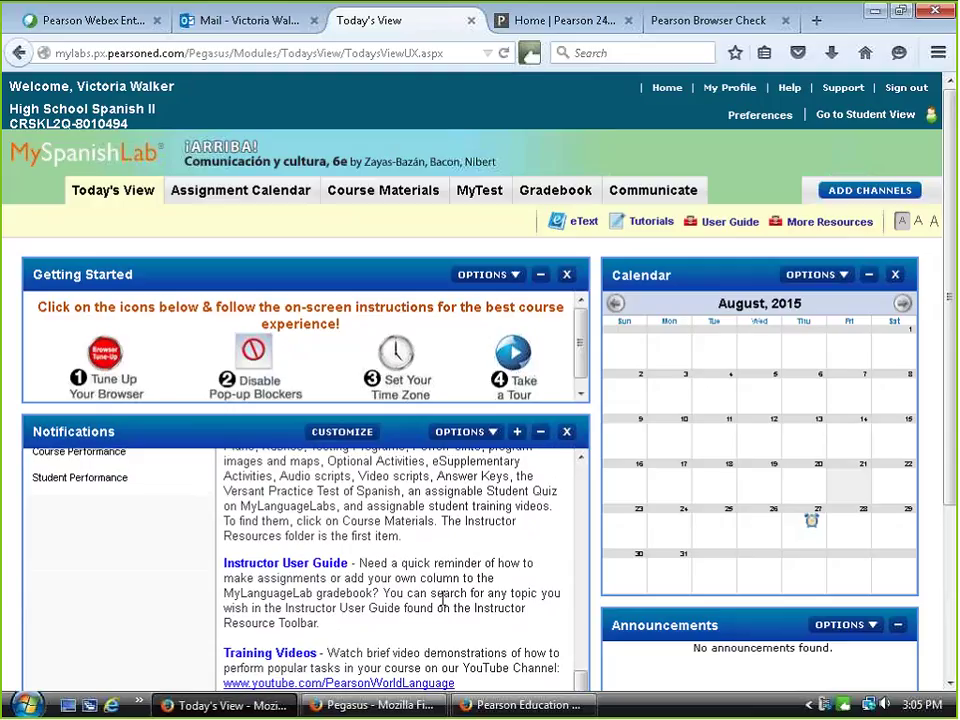
scroll(435, 596, up, 1)
scroll(435, 596, up, 4)
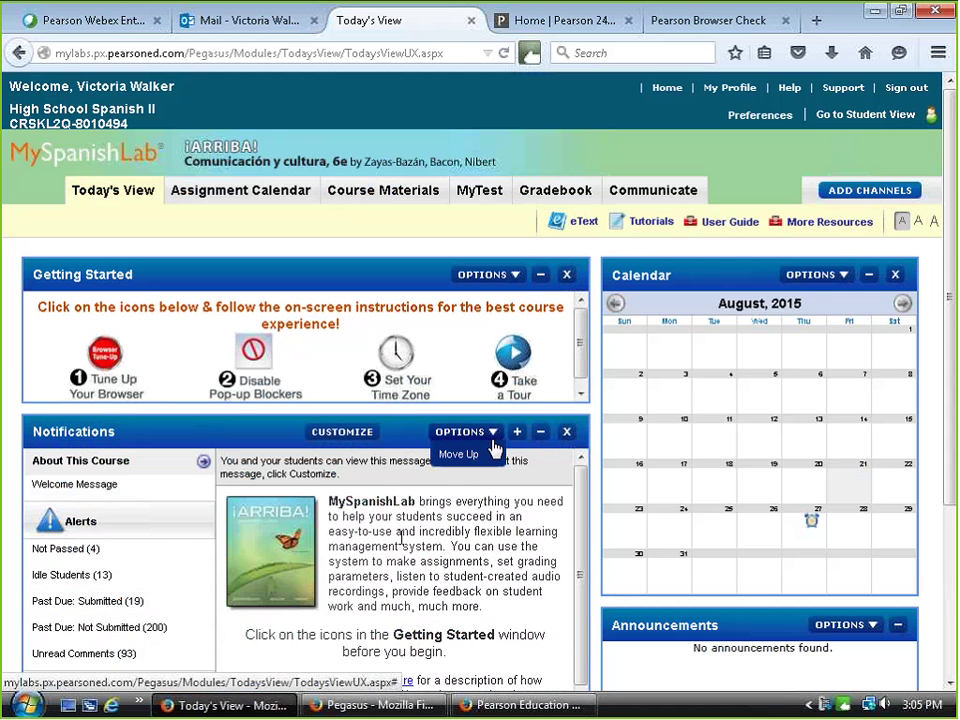
- Open the notification customization settings and examine the Alerts options, including the day and week periods for students not entering the course
click(346, 438)
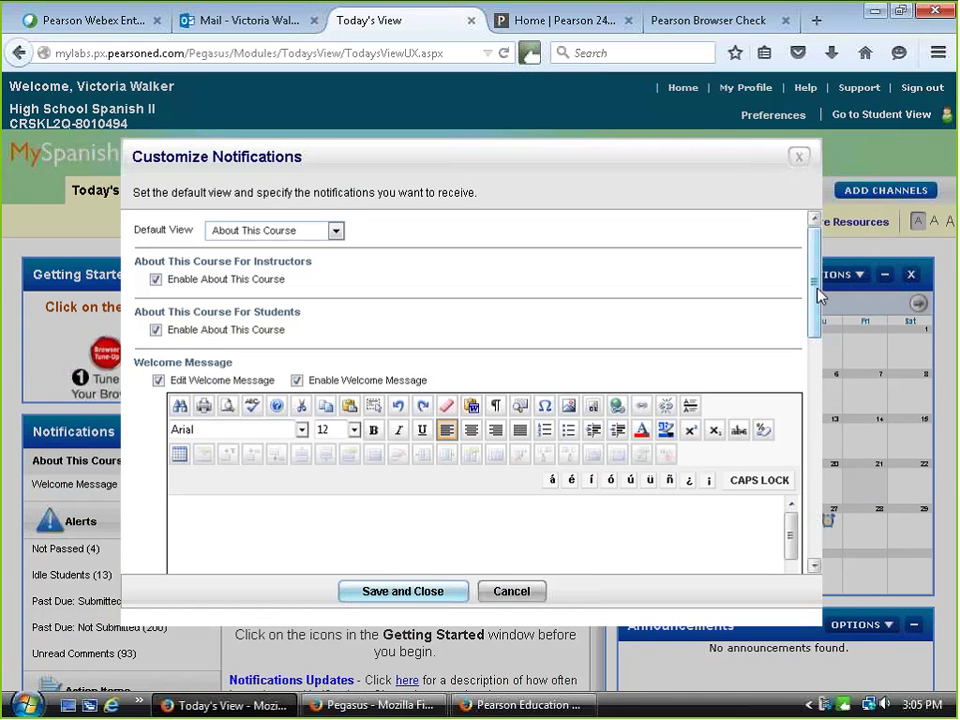
drag(817, 290, 822, 447)
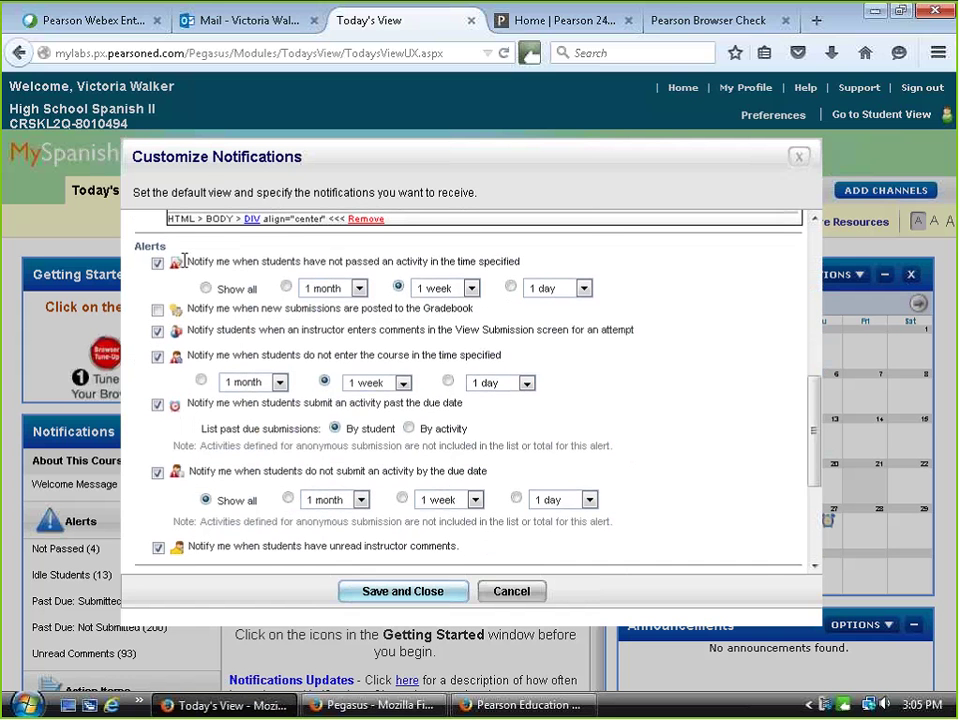
scroll(671, 379, down, 2)
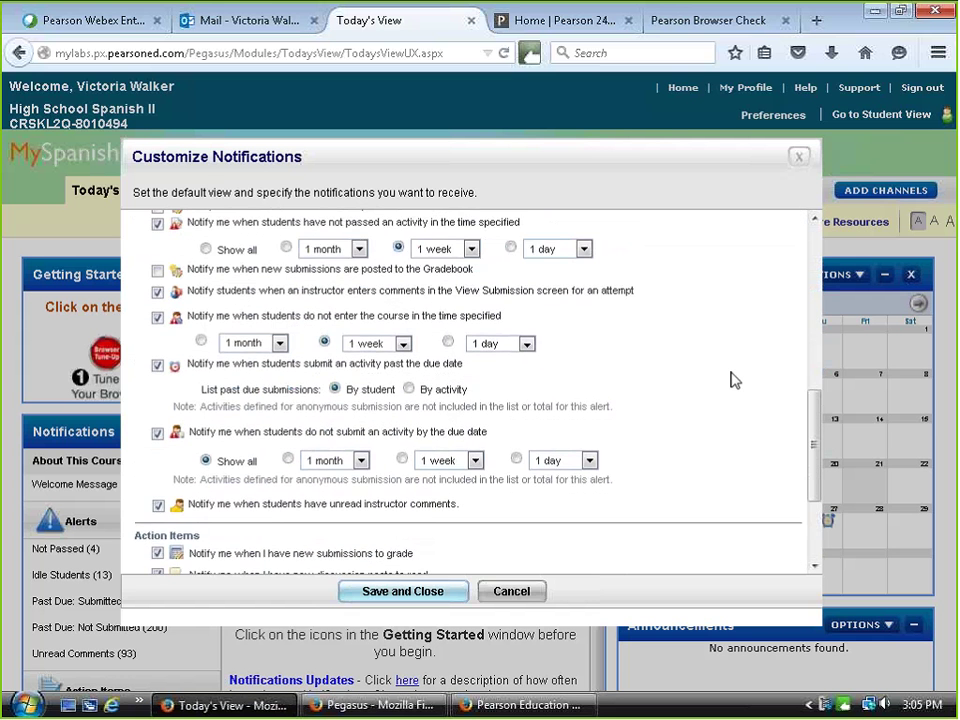
scroll(731, 380, down, 2)
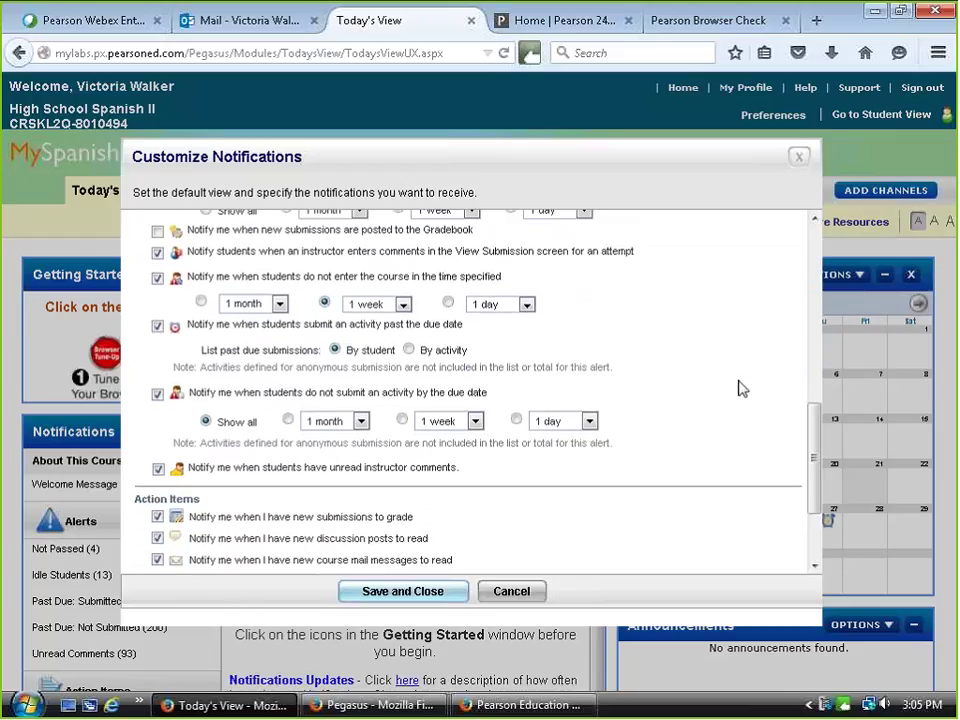
scroll(742, 389, up, 3)
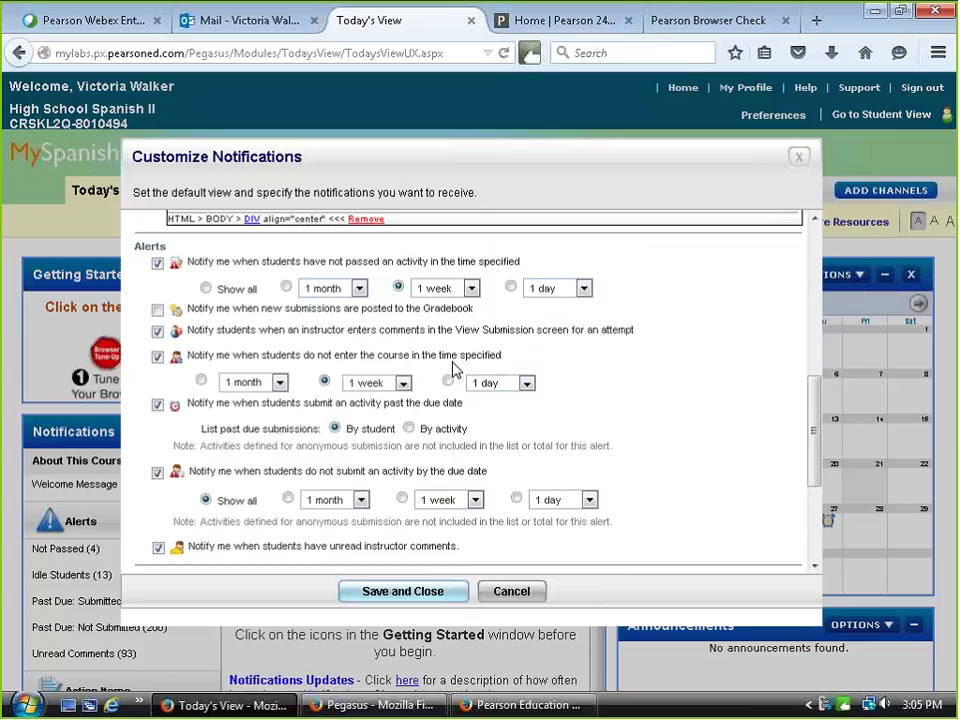
click(527, 383)
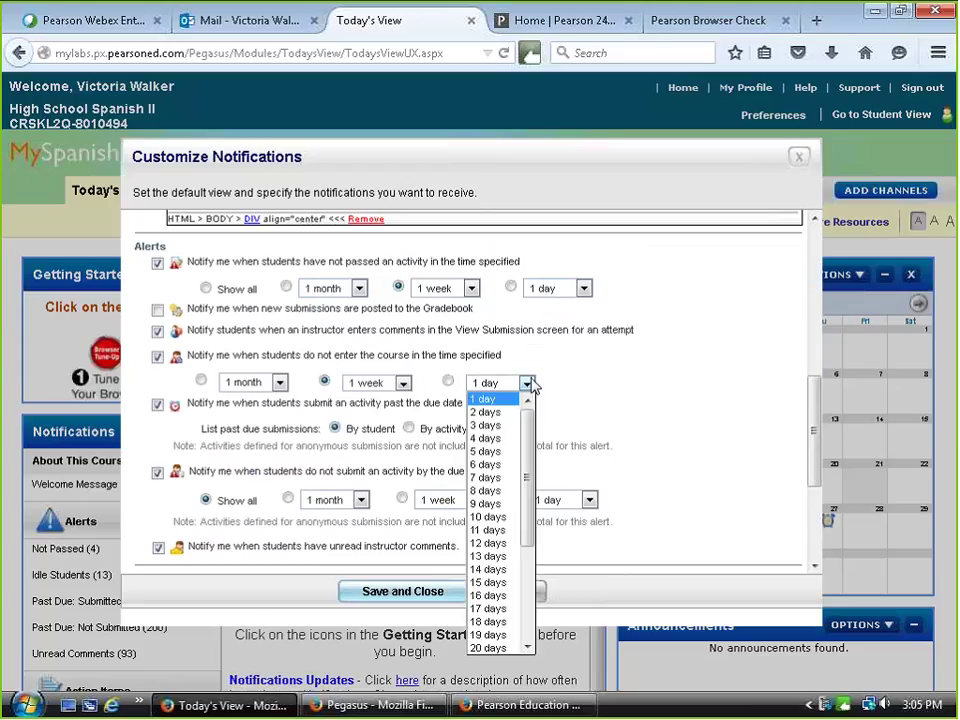
click(403, 383)
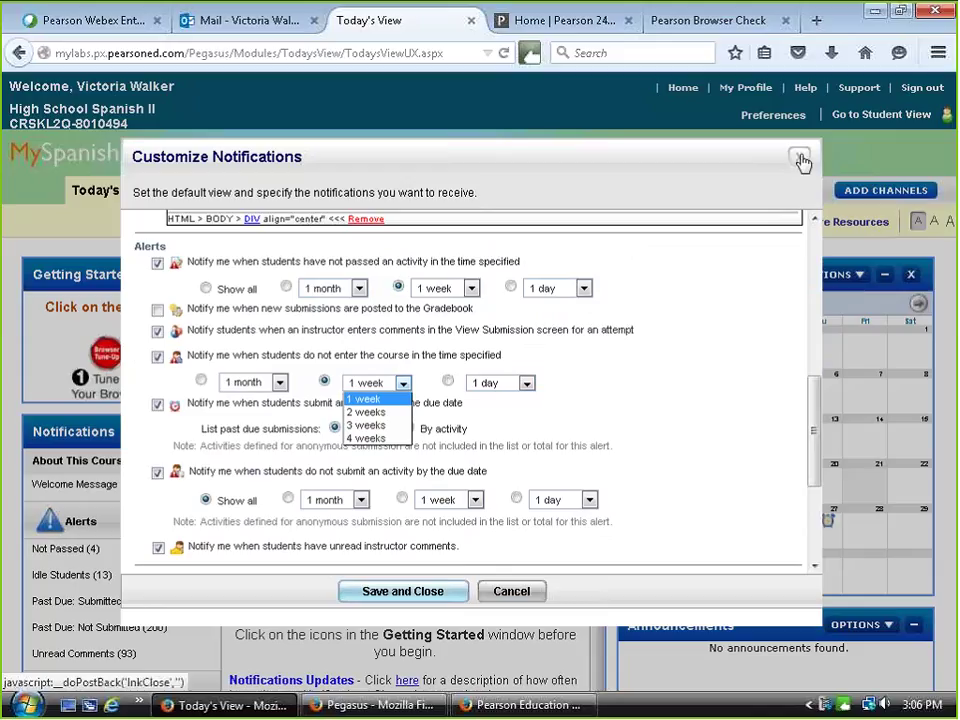
click(626, 362)
- Review the Action Items and Performance notification settings, and close the customization without saving
scroll(572, 467, down, 3)
scroll(572, 467, down, 2)
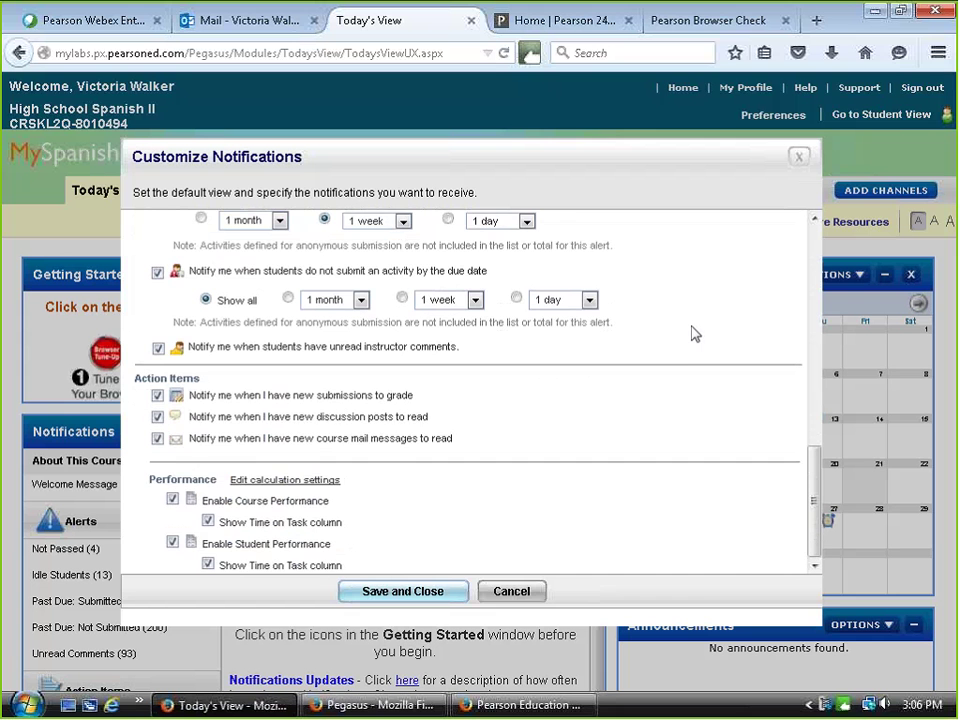
scroll(681, 332, up, 1)
scroll(681, 332, up, 8)
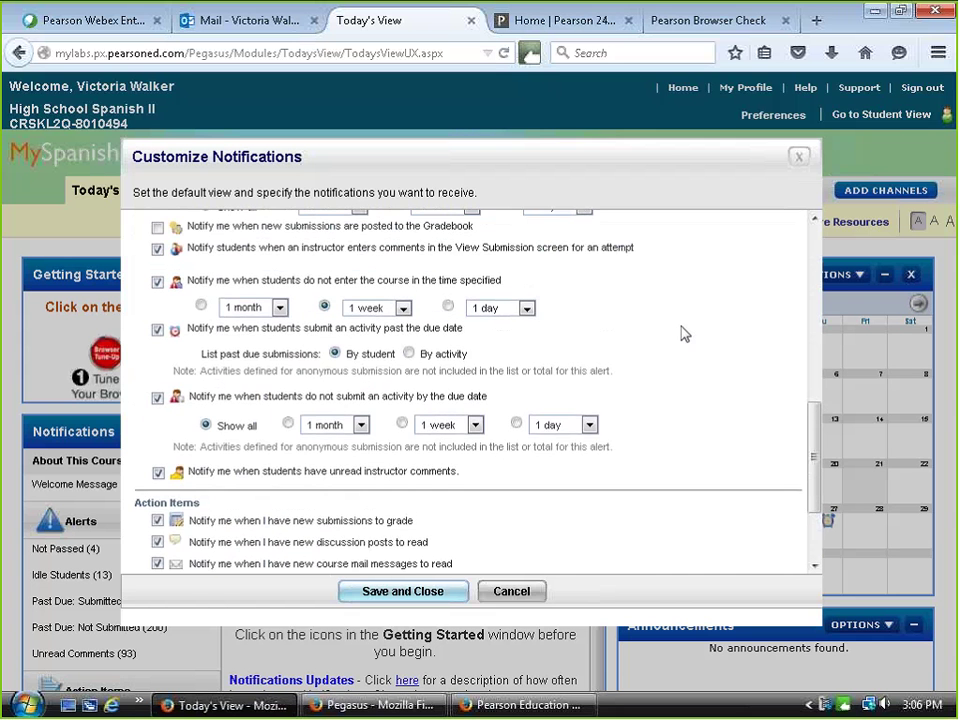
click(797, 157)
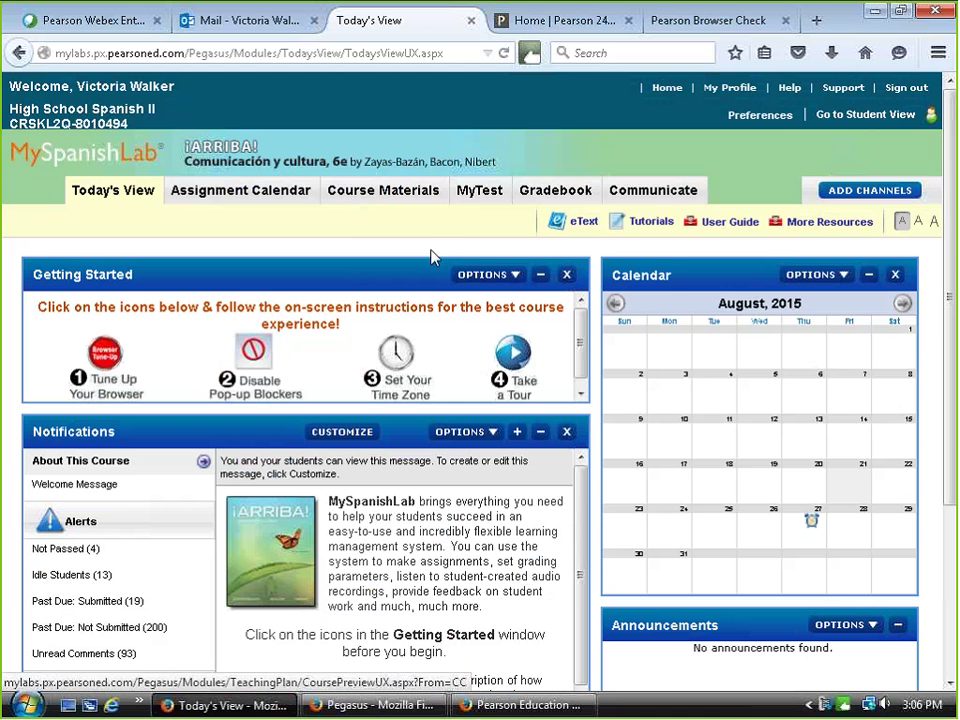
- View the full list of course announcements from the Announcements channel and close it
scroll(538, 471, down, 4)
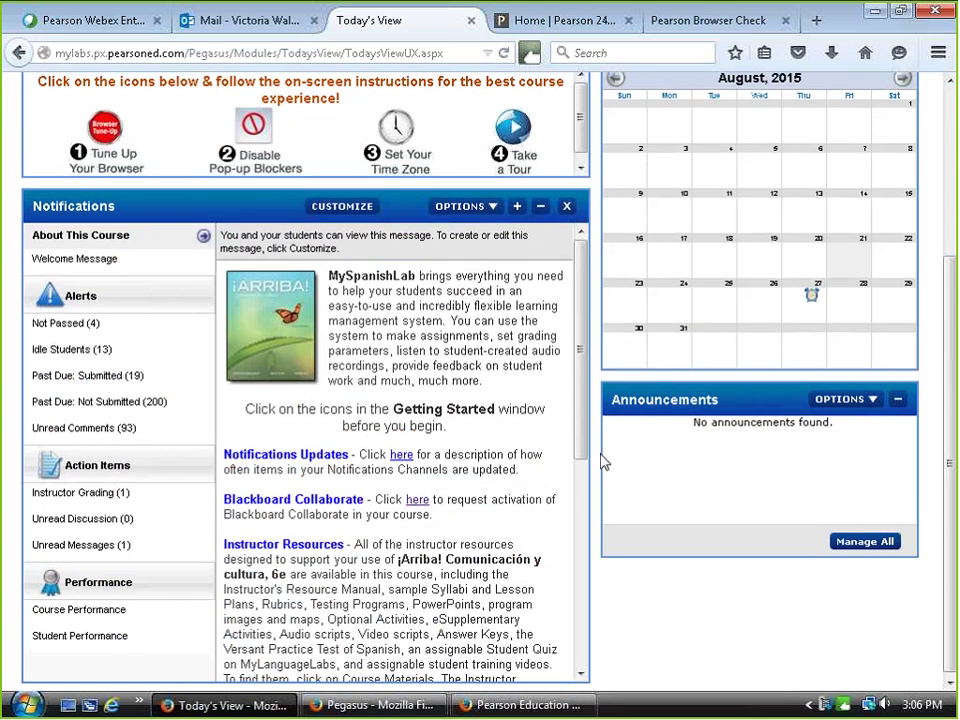
click(846, 397)
click(853, 424)
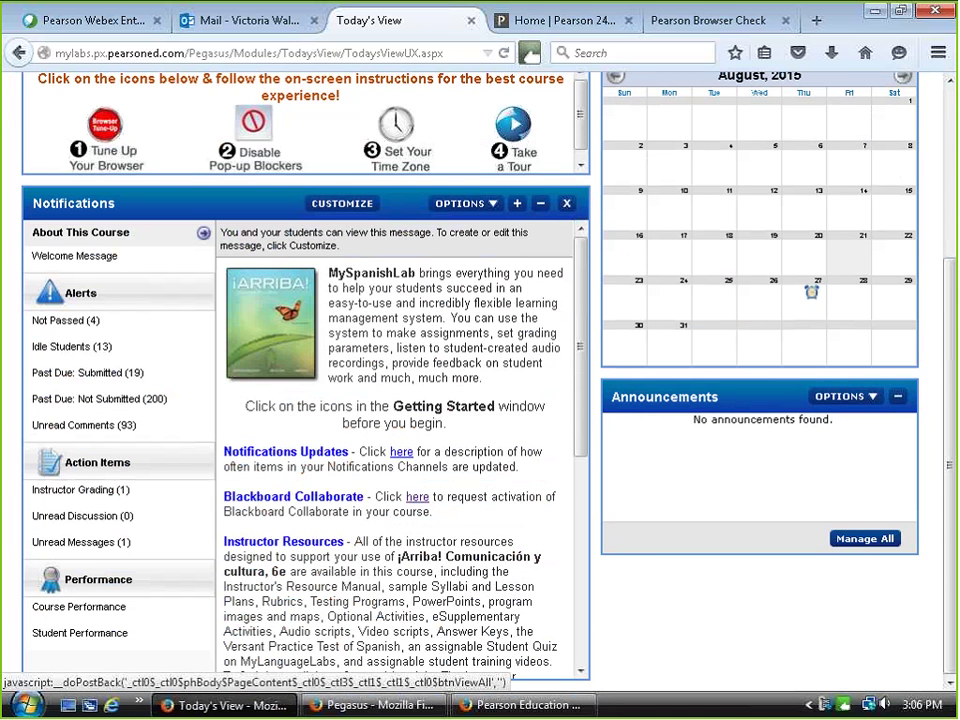
click(880, 540)
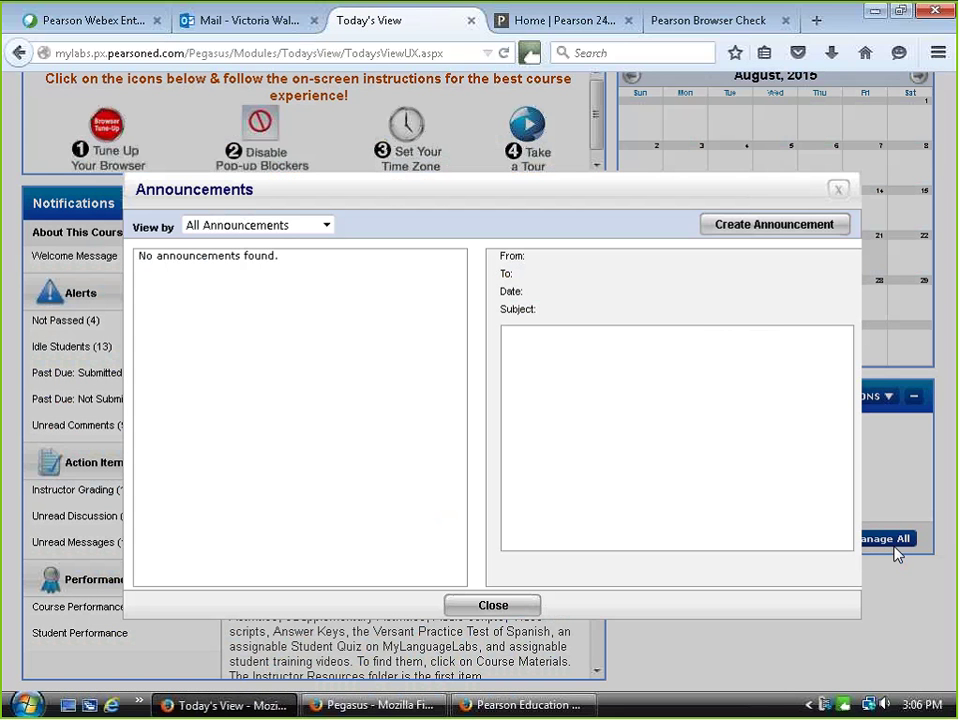
key(ctrl+a)
click(837, 189)
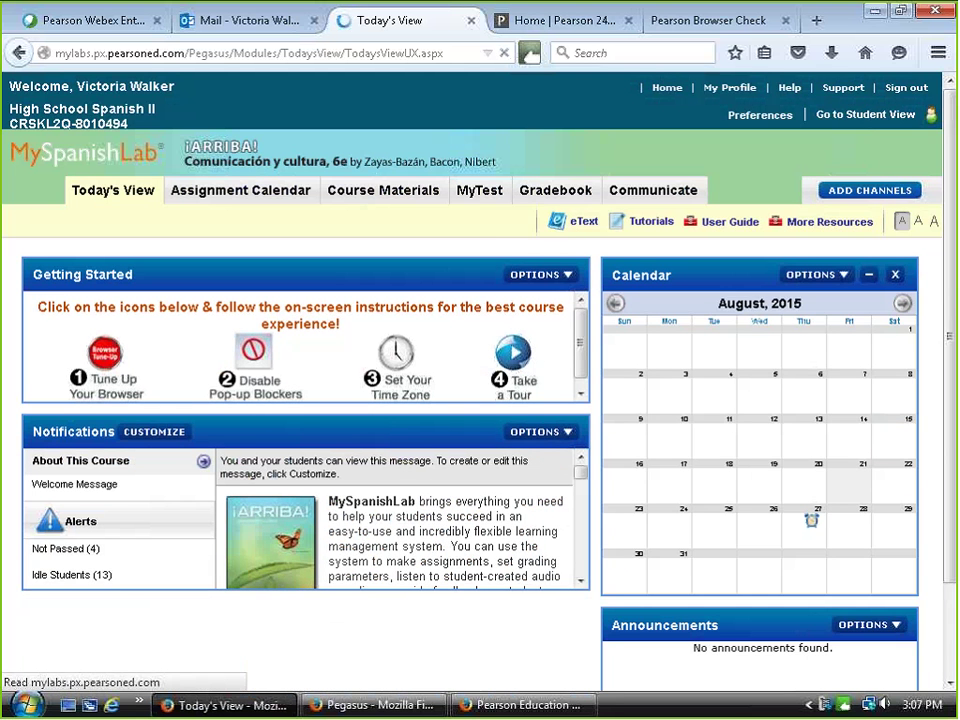
- Start a new announcement from the Announcements channel, view the courses offered as recipients, and close the recipient selection without adding any
drag(949, 452, 955, 610)
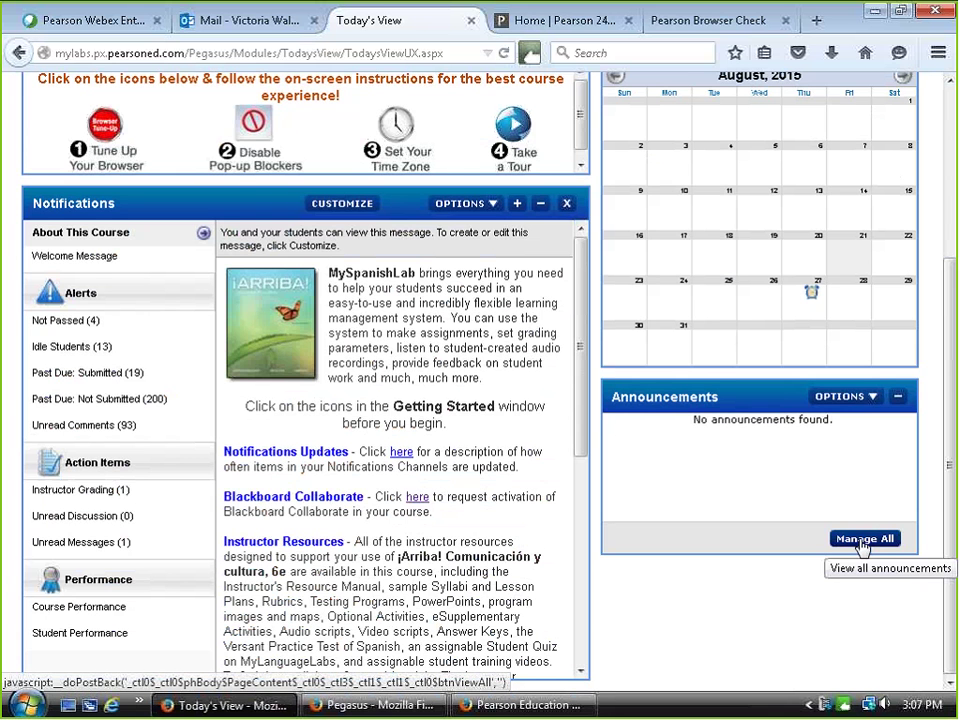
click(862, 540)
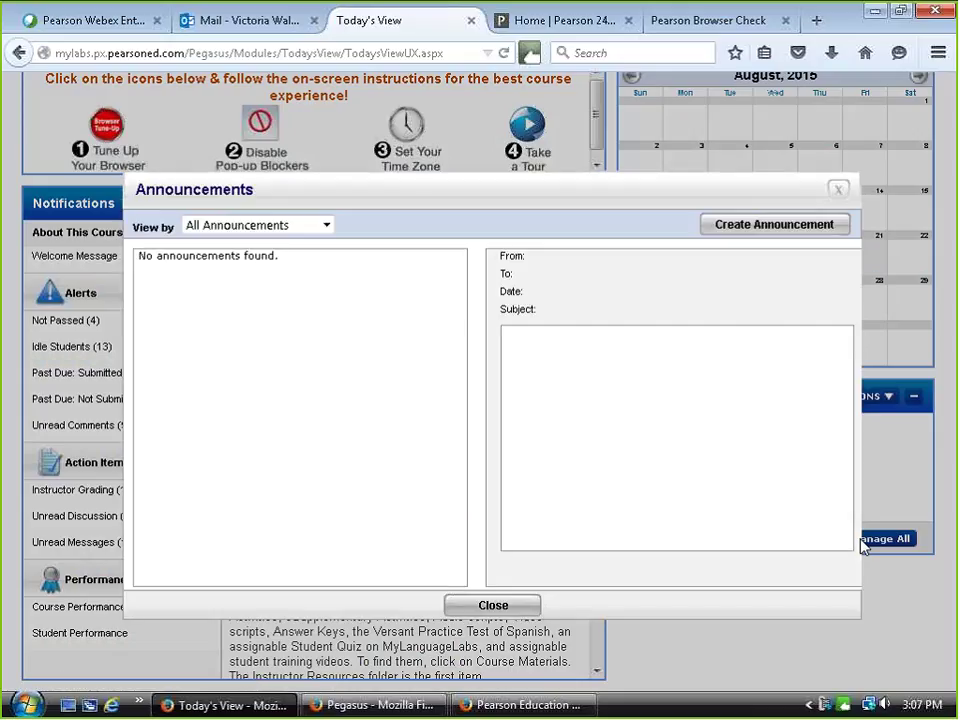
click(750, 229)
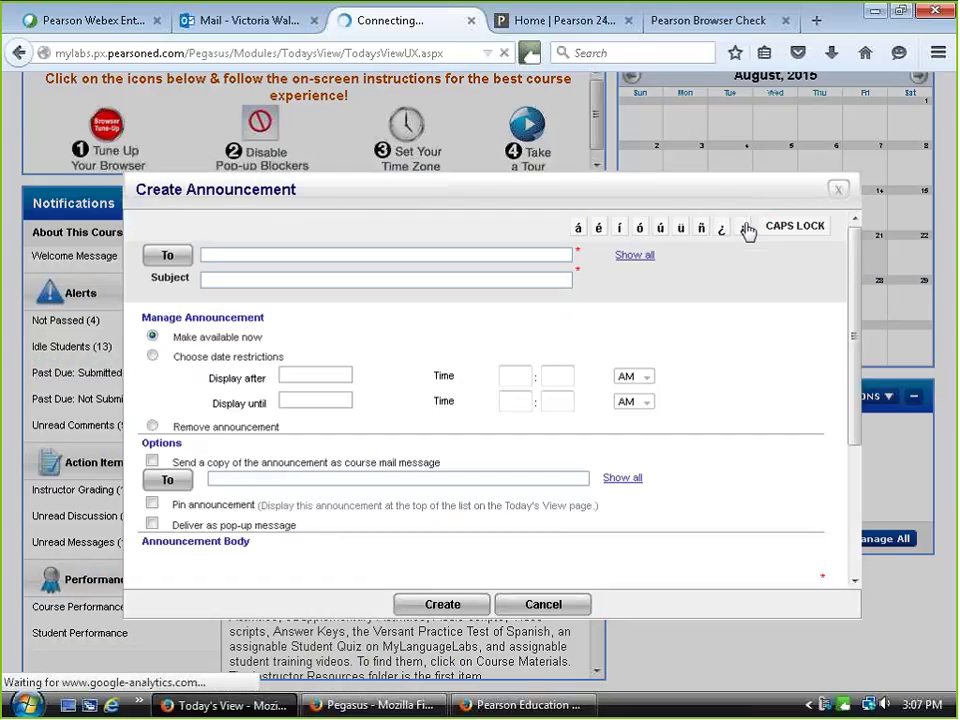
click(172, 256)
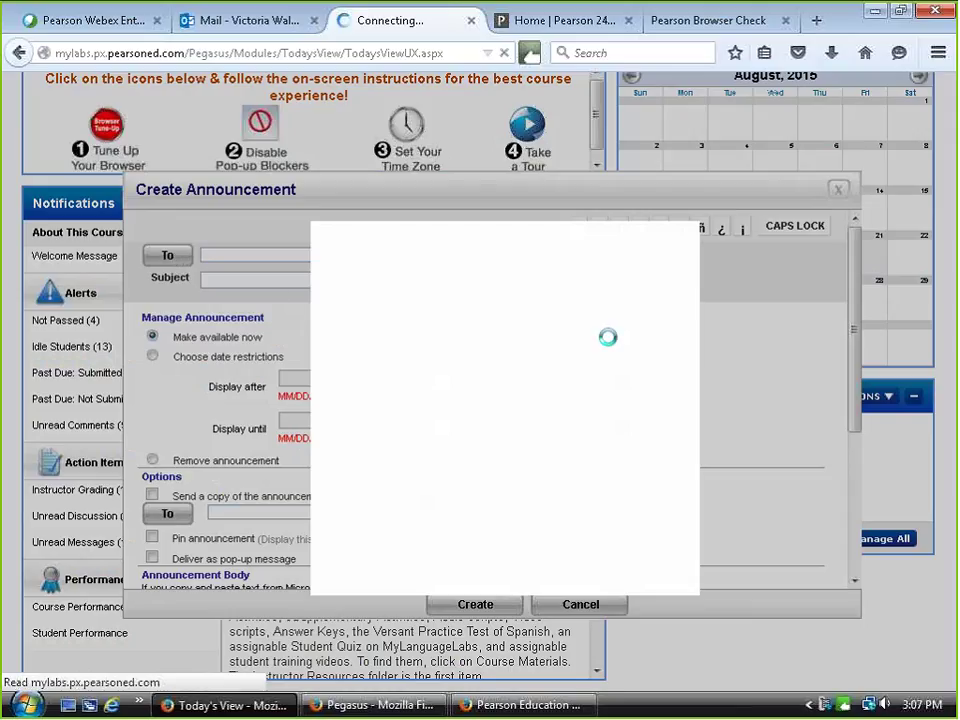
drag(689, 348, 699, 463)
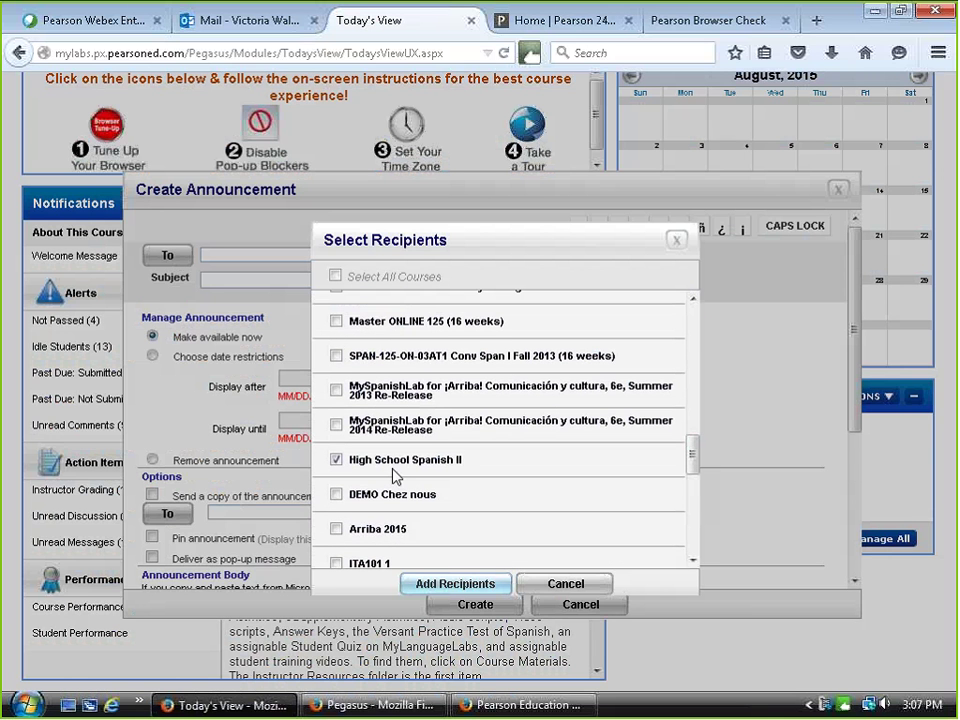
click(679, 246)
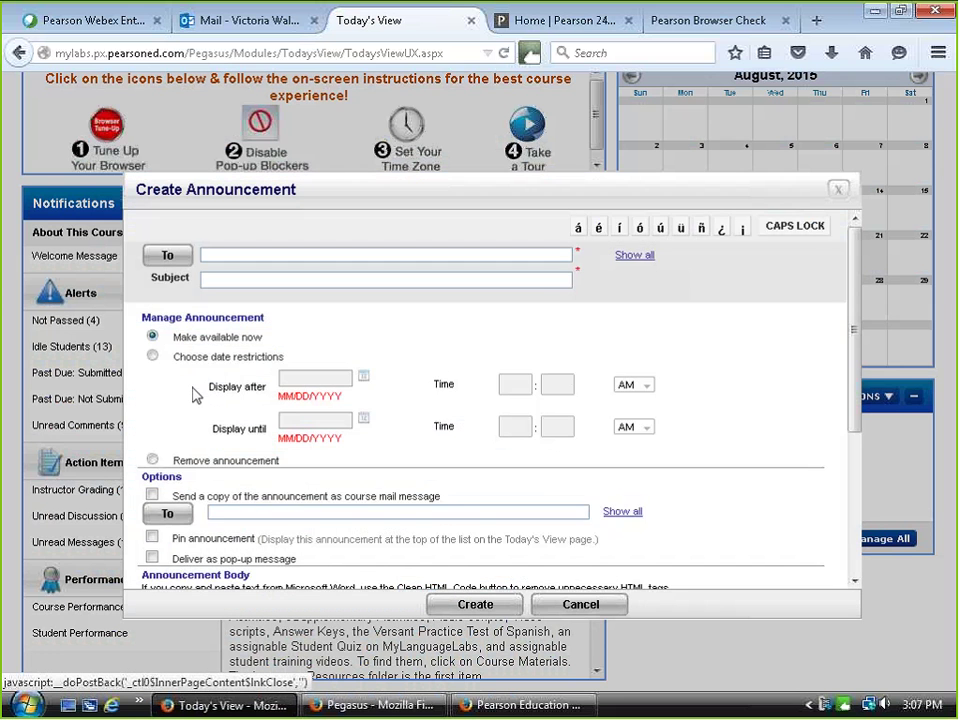
- Review the announcement's display, mail copy, pin, pop-up and body options, and close the form and announcements list without creating anything
scroll(567, 375, down, 1)
scroll(567, 375, down, 5)
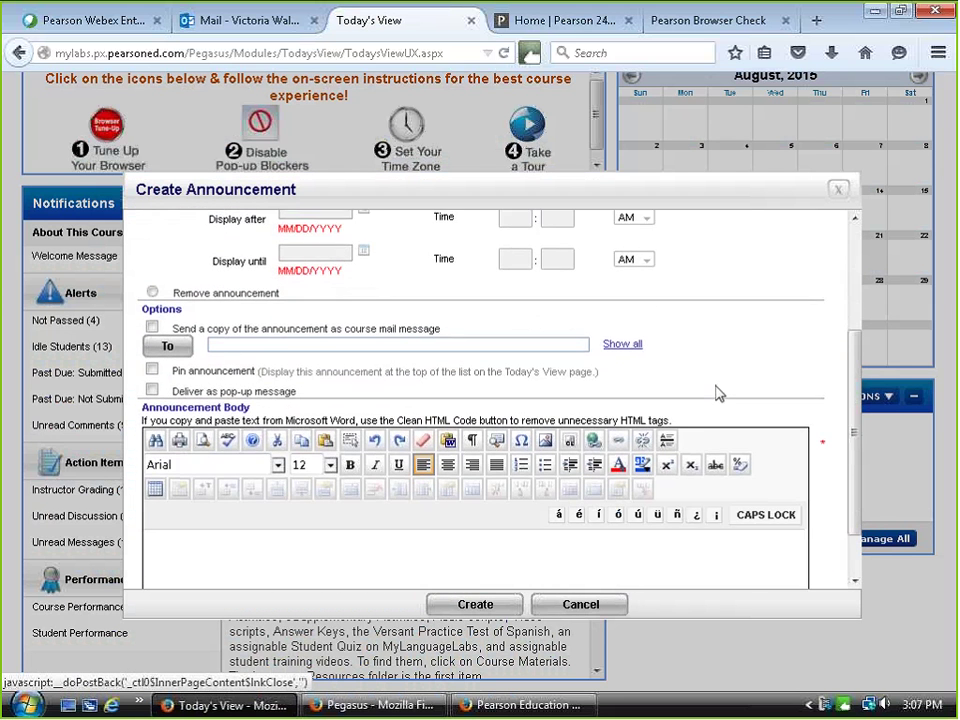
click(291, 527)
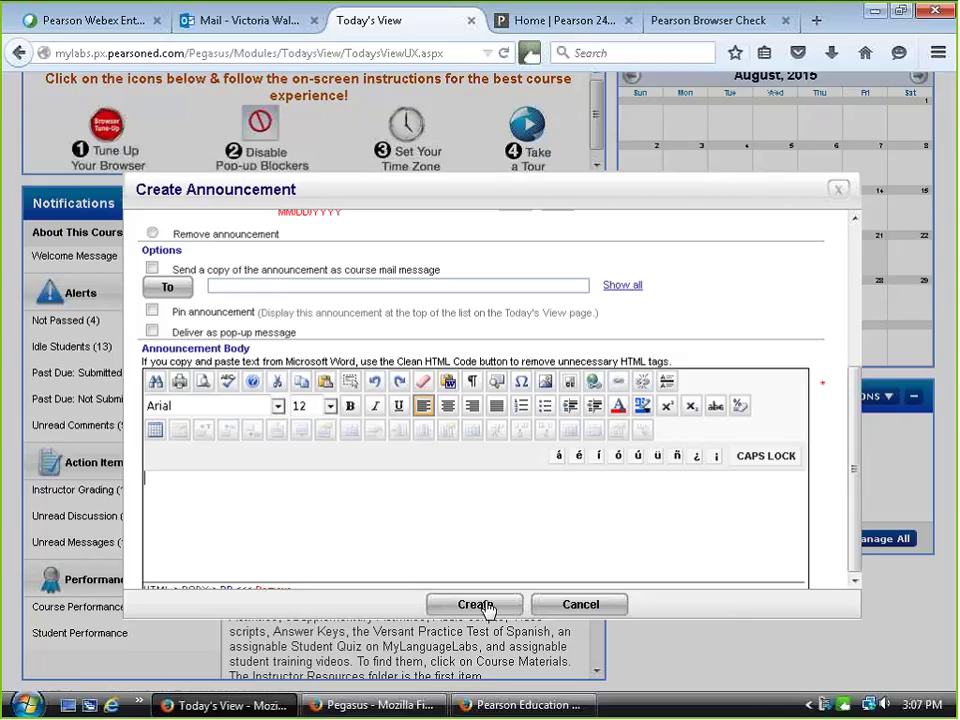
click(840, 196)
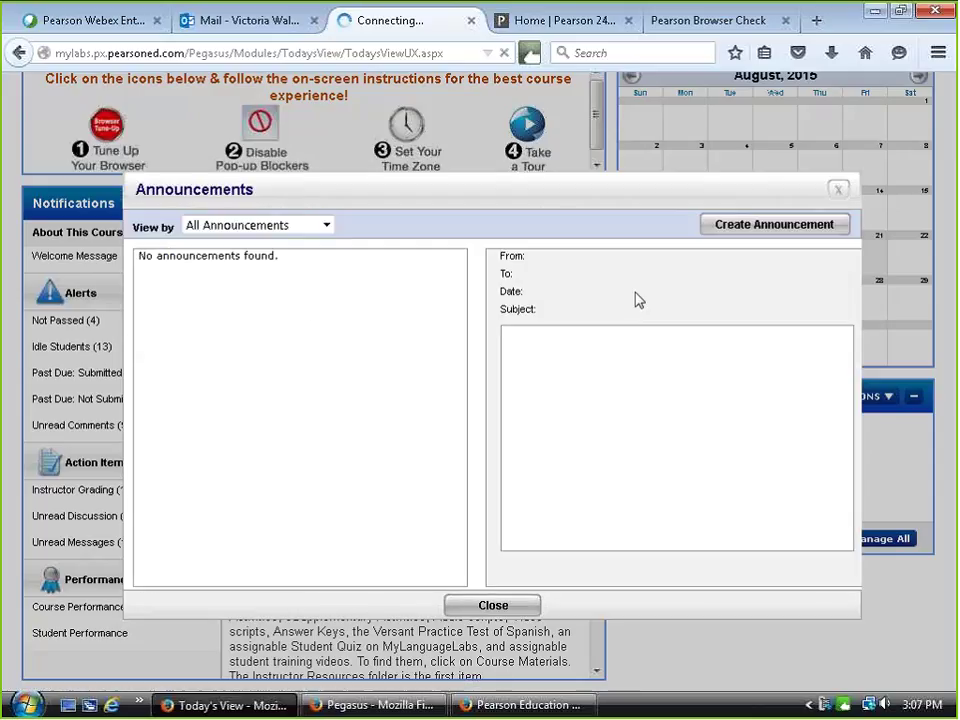
click(840, 193)
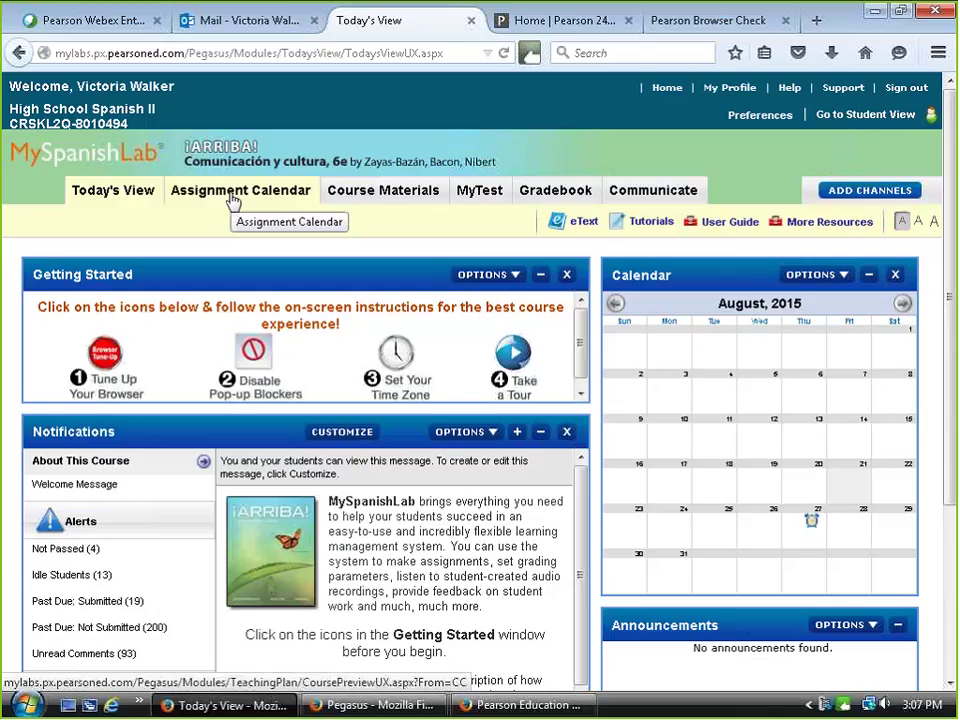
- Browse the chapter folders in Course Materials and open the Instructor's Resources folder to examine its contents
click(405, 201)
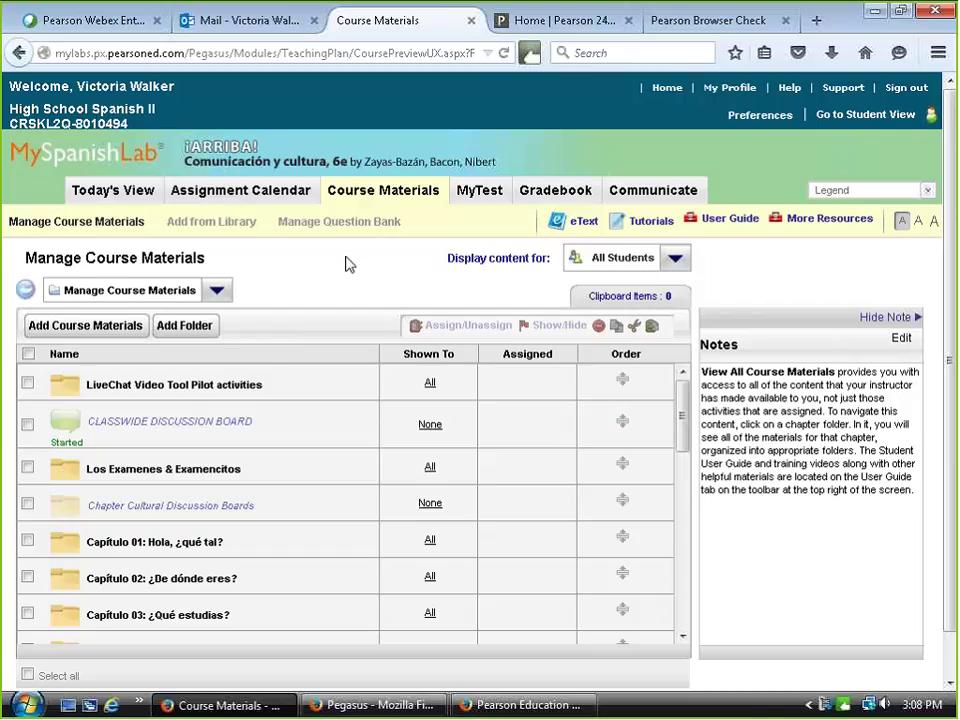
scroll(336, 437, down, 5)
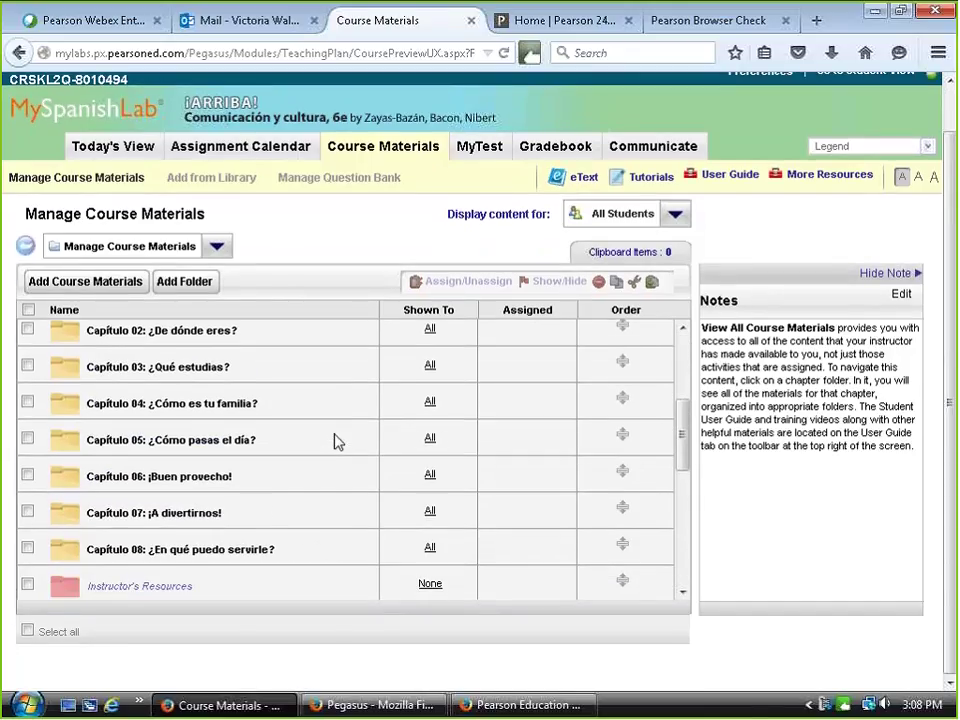
scroll(143, 448, down, 3)
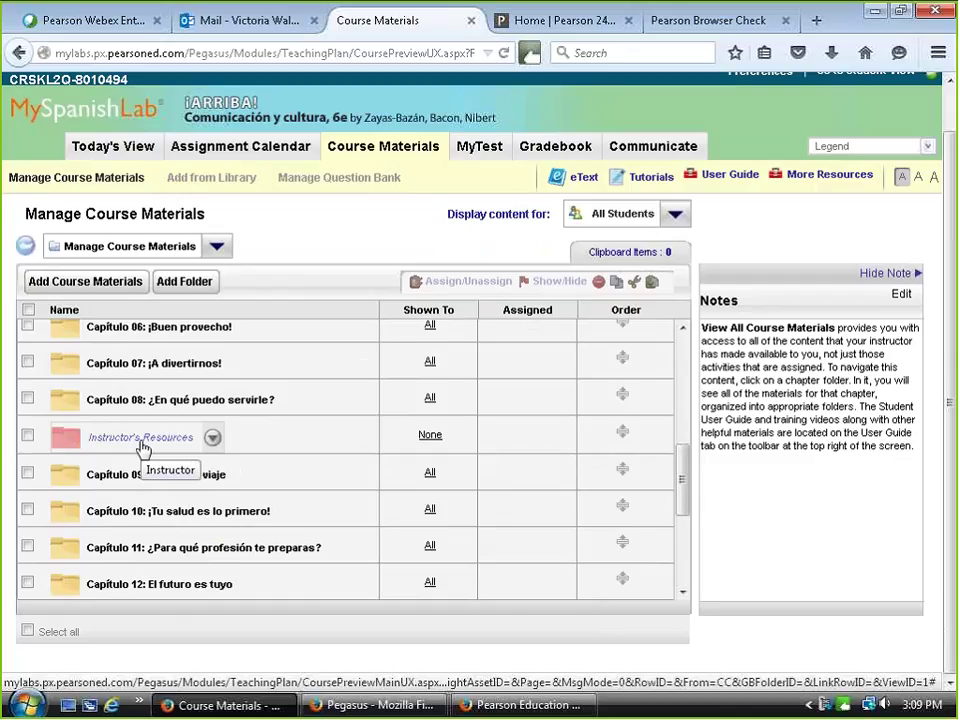
click(142, 440)
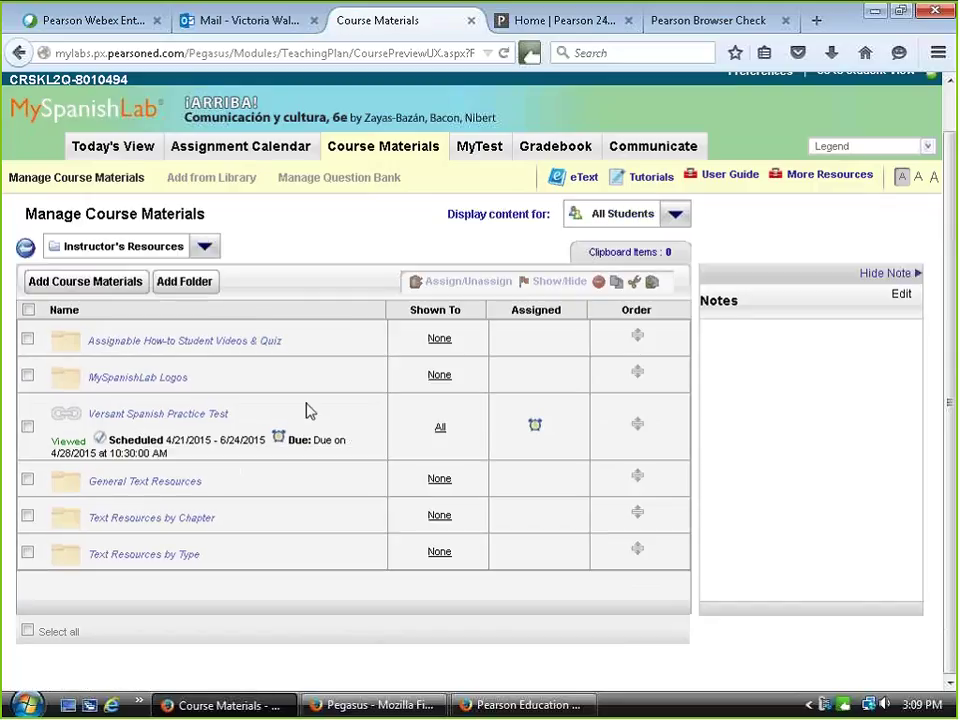
mouse_move(137, 358)
- Look through the Capítulo 01 materials in Text Resources by Chapter and return to the chapter list
click(172, 531)
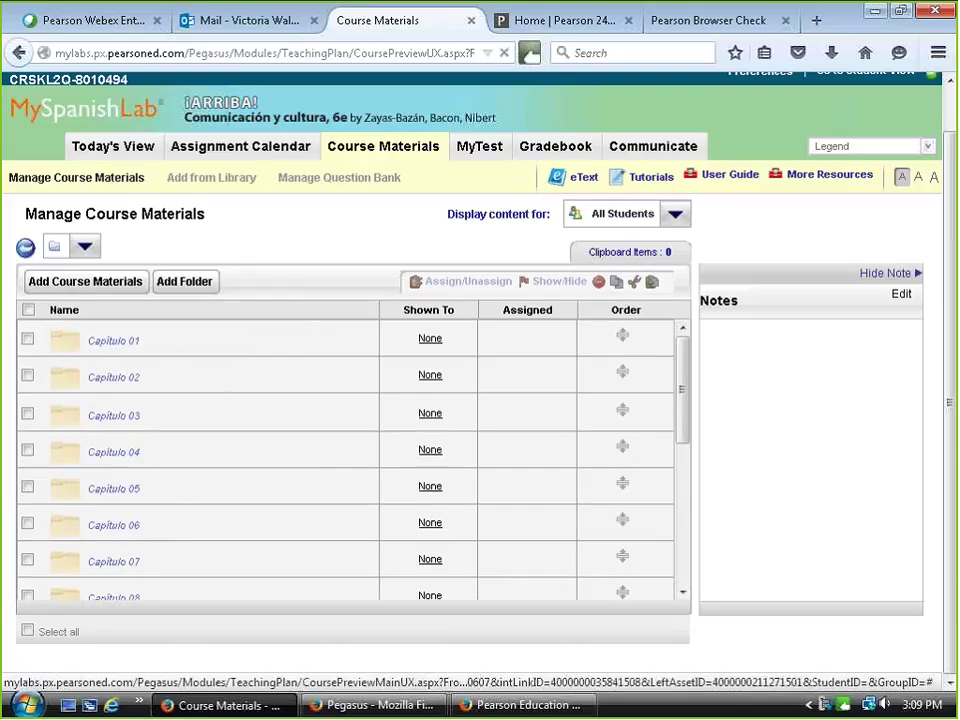
click(115, 342)
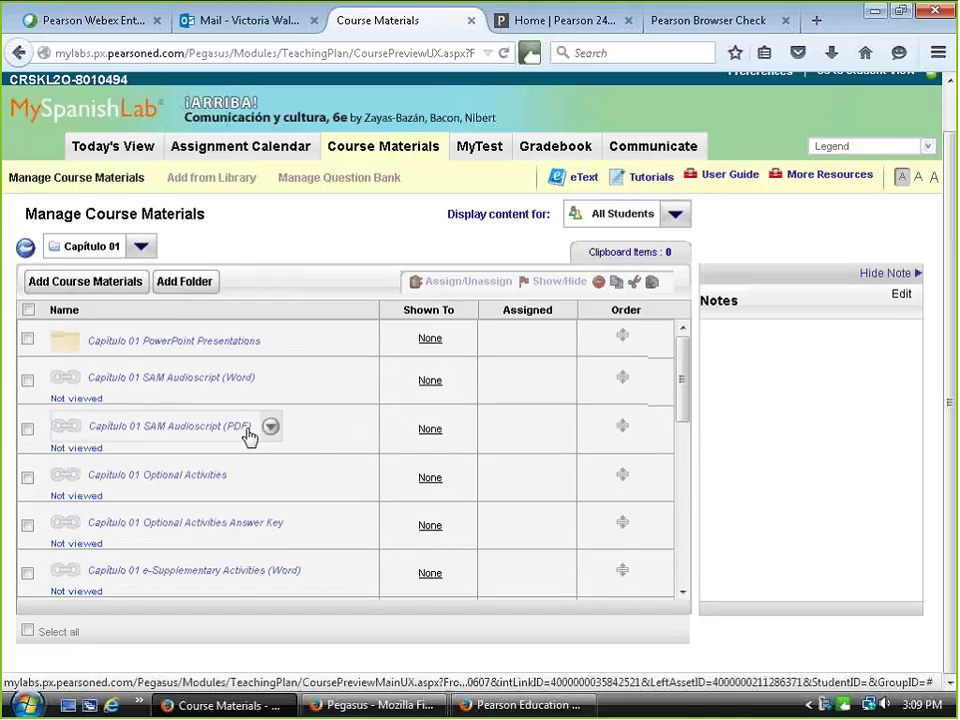
scroll(249, 435, down, 3)
scroll(249, 435, down, 8)
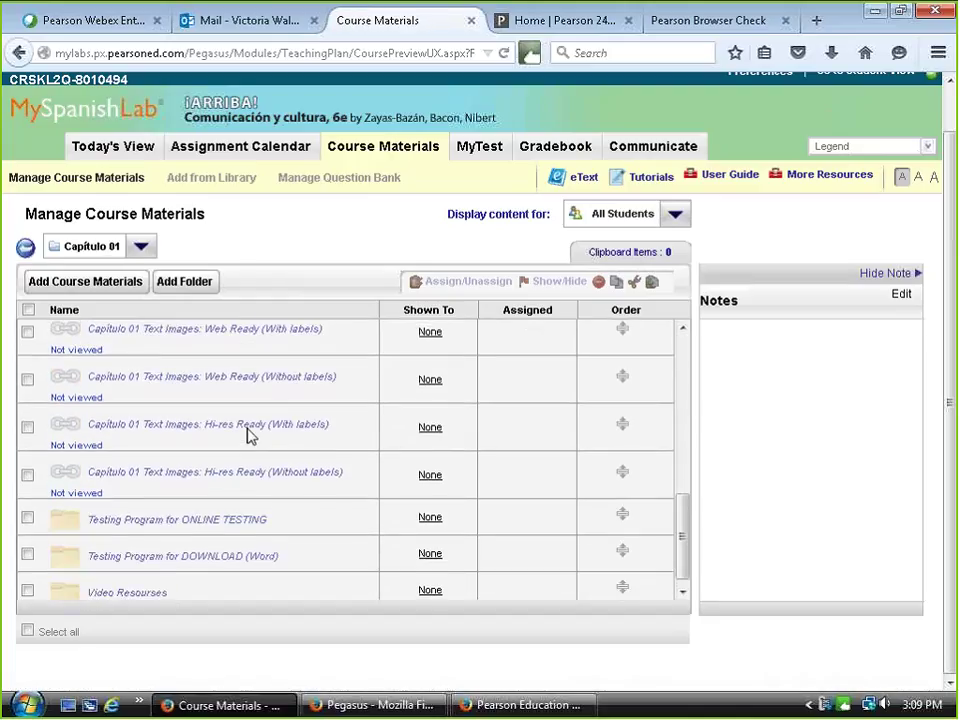
scroll(249, 435, up, 7)
scroll(249, 435, up, 5)
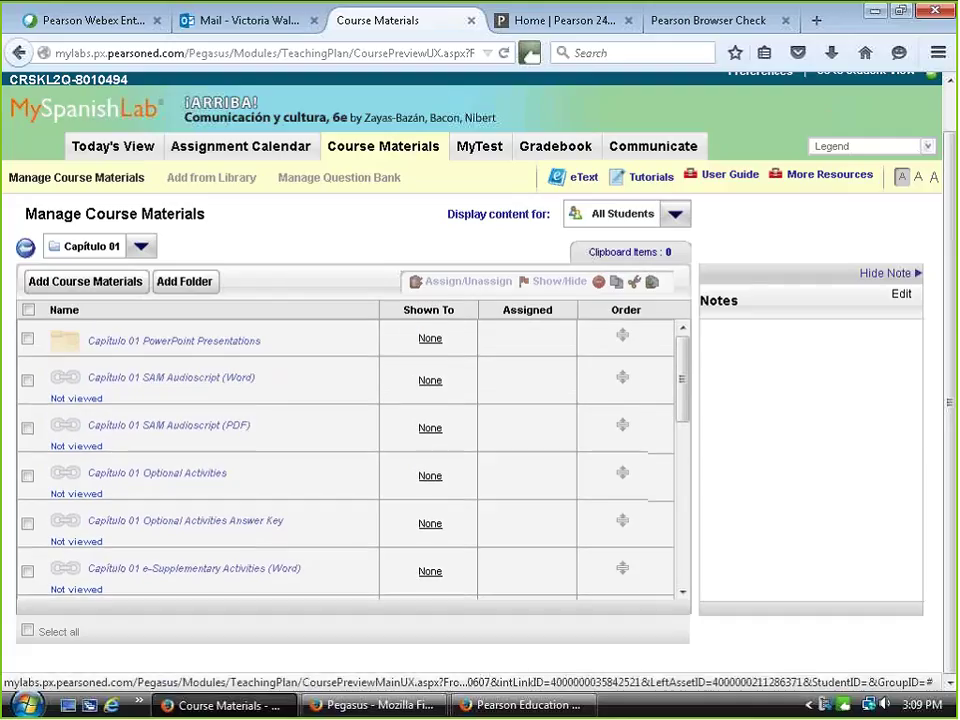
click(25, 249)
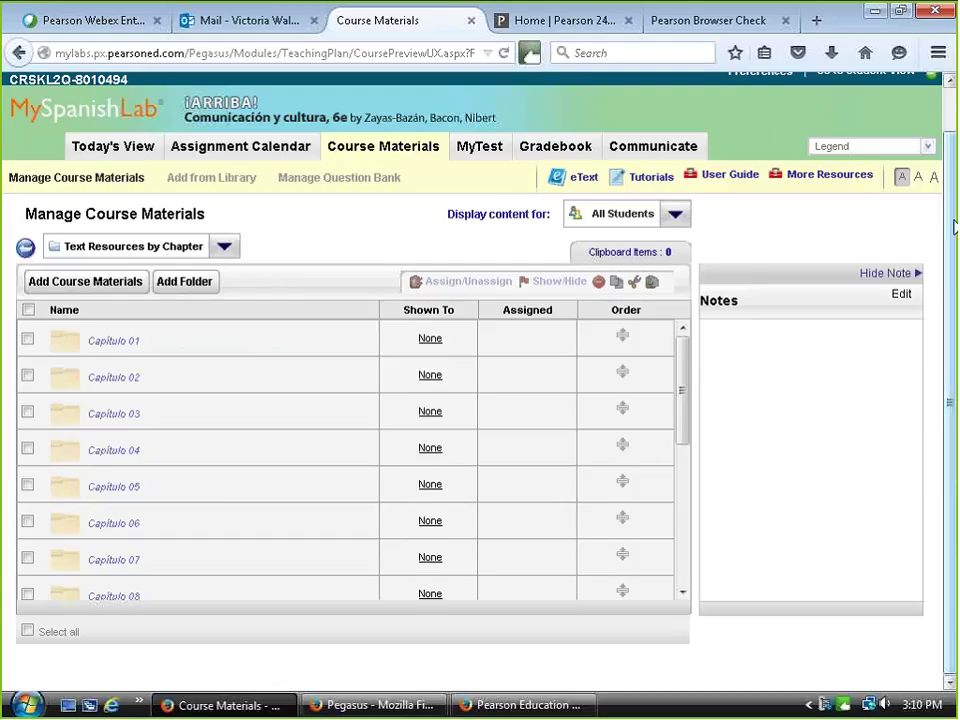
- Open the course's Activities preferences and examine the whole list of customizable activity types, from SAM Activity to LiveChat
scroll(762, 150, up, 2)
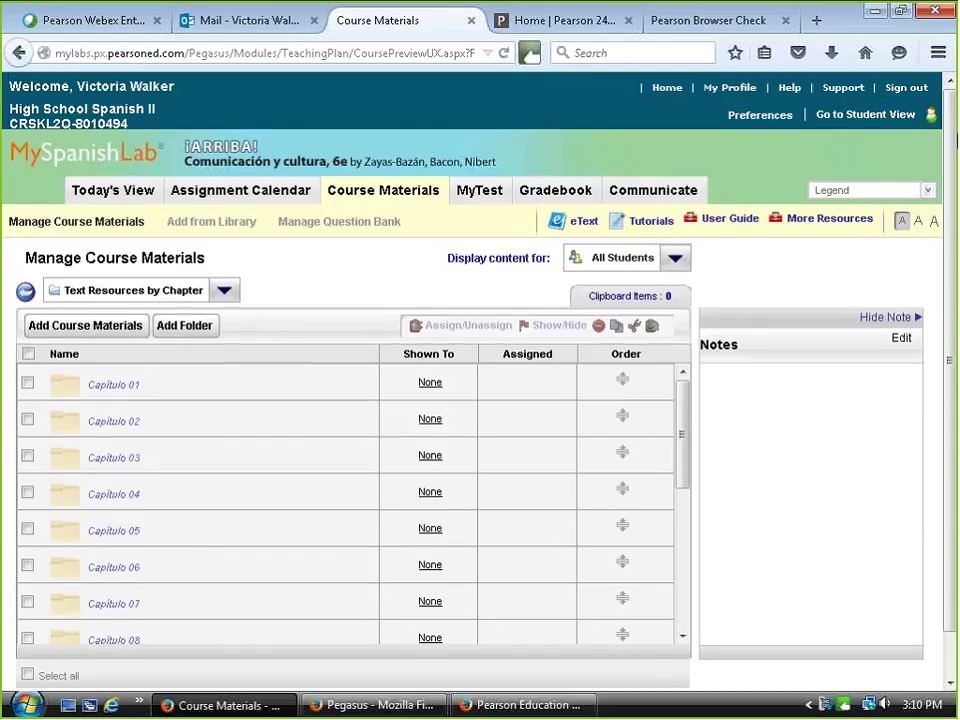
click(759, 118)
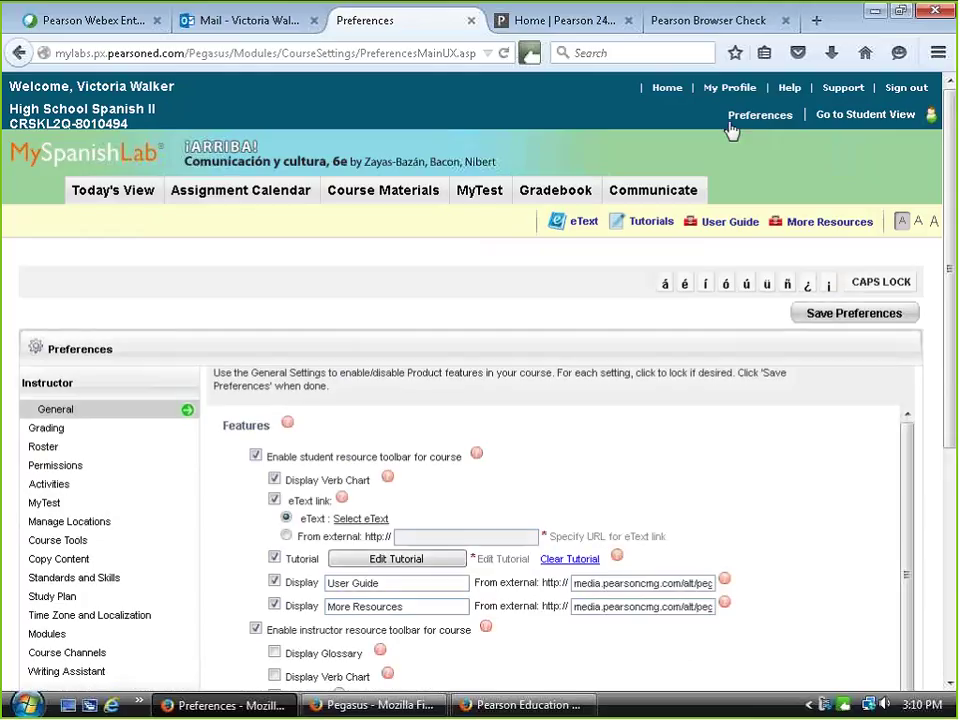
click(772, 118)
click(50, 489)
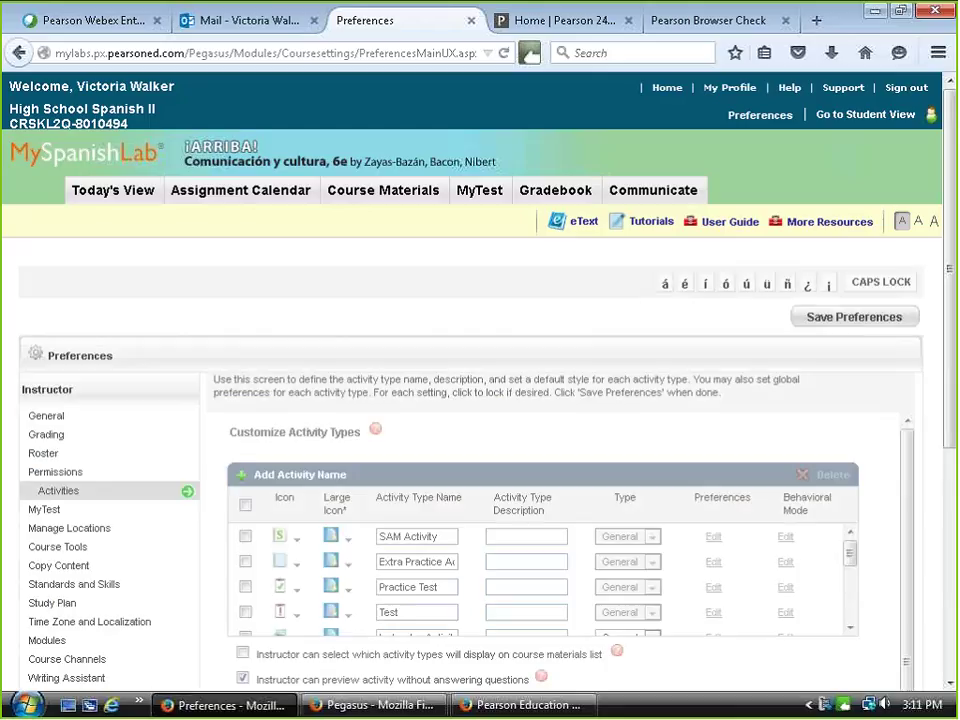
scroll(722, 510, down, 2)
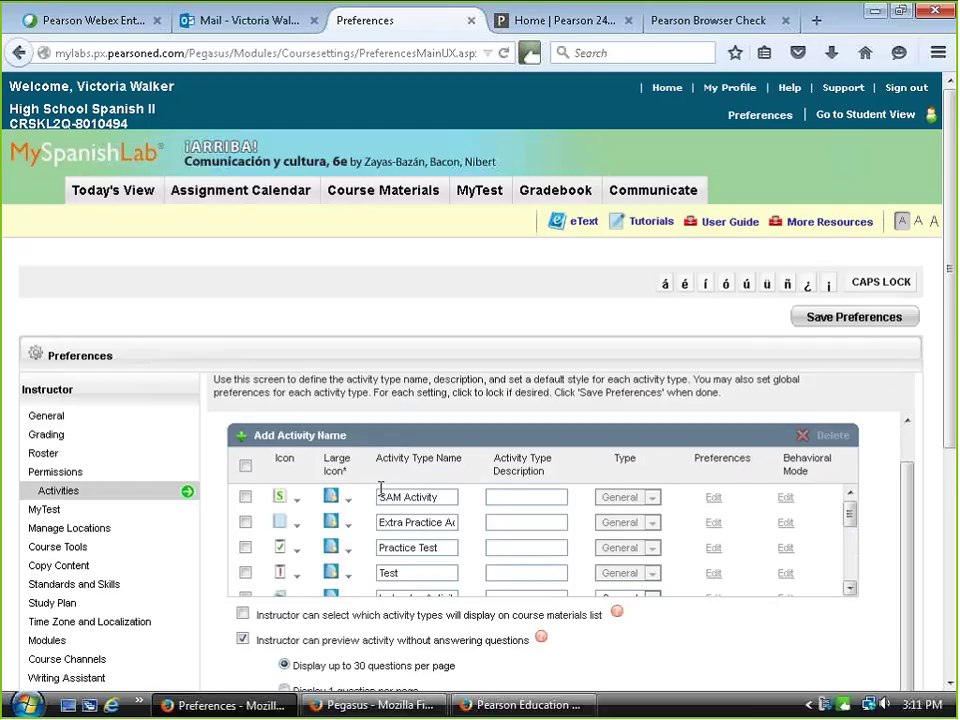
scroll(461, 514, down, 1)
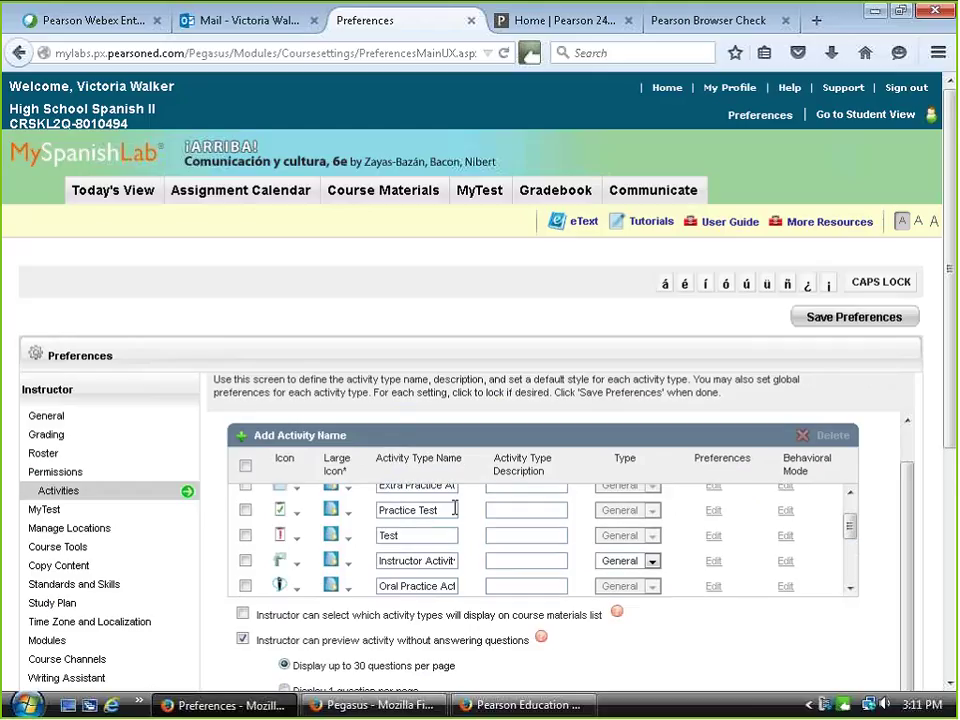
scroll(455, 508, down, 1)
scroll(456, 513, down, 1)
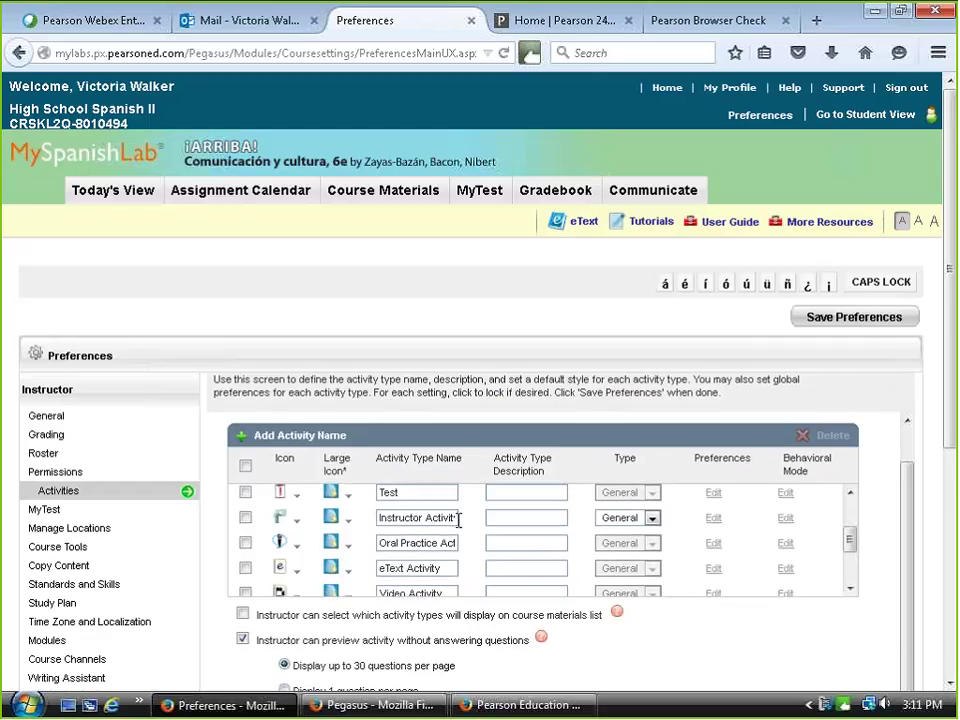
scroll(459, 518, down, 3)
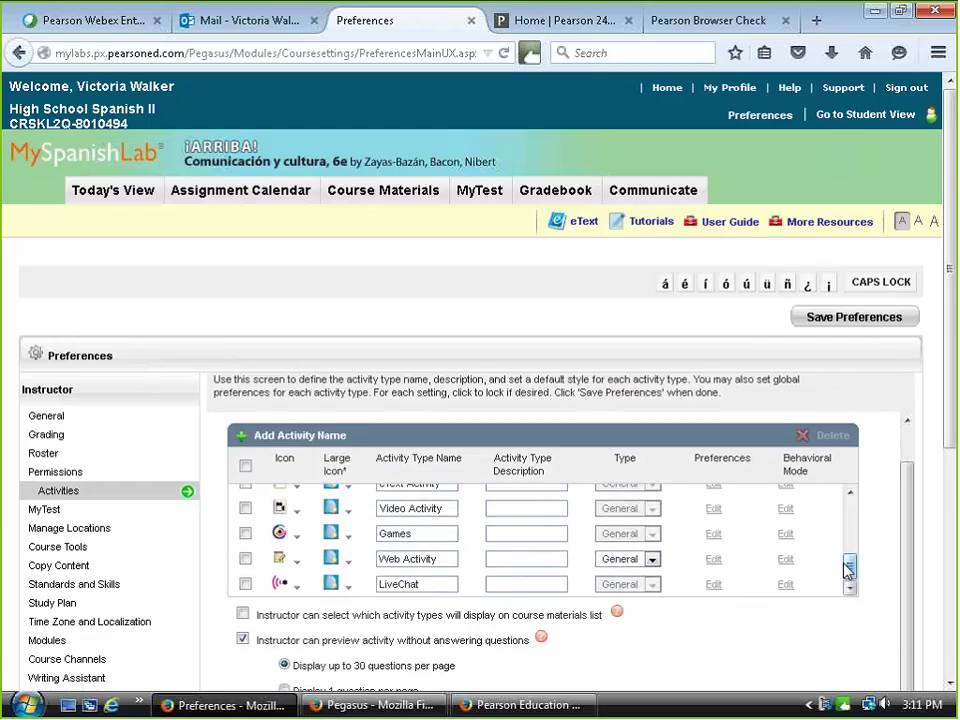
drag(849, 568, 849, 493)
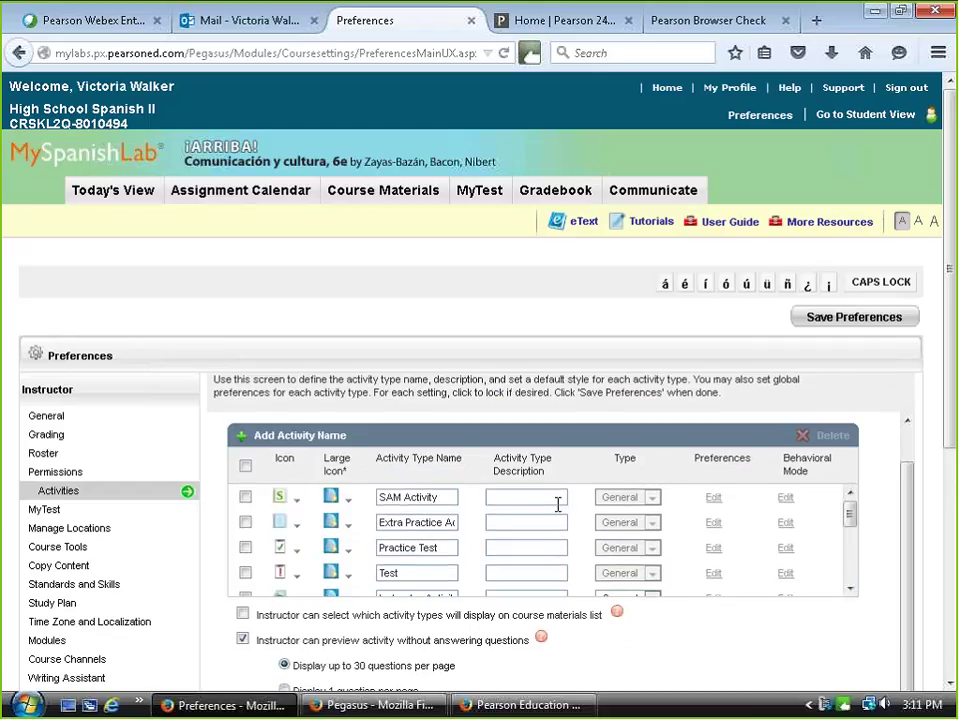
- Set the specified number of attempts to 3 in the default preferences for the SAM Activity type
click(714, 500)
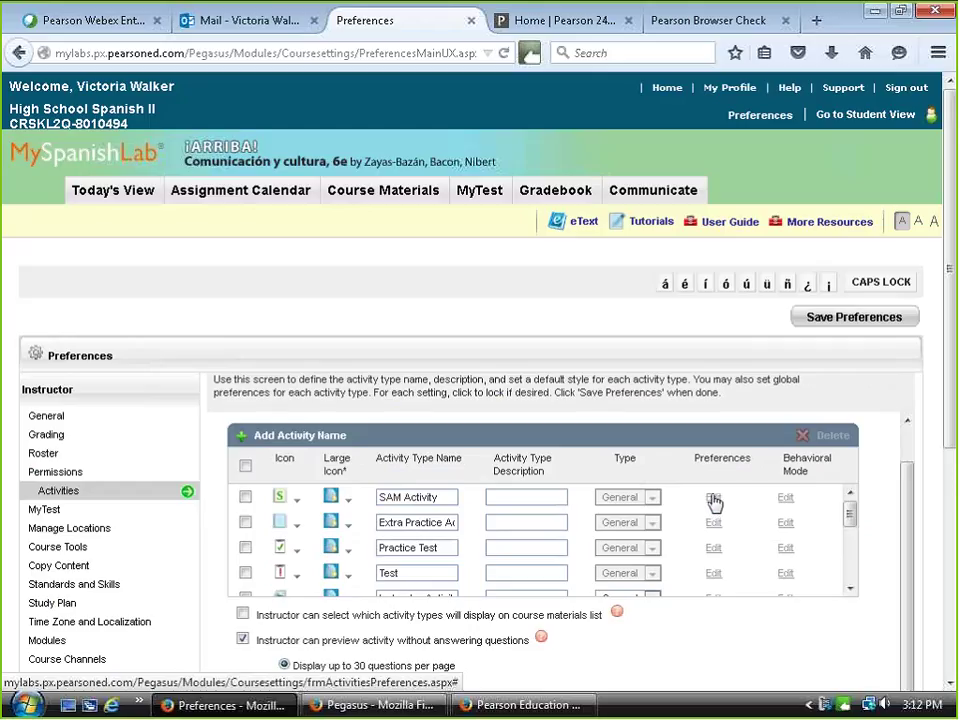
click(714, 499)
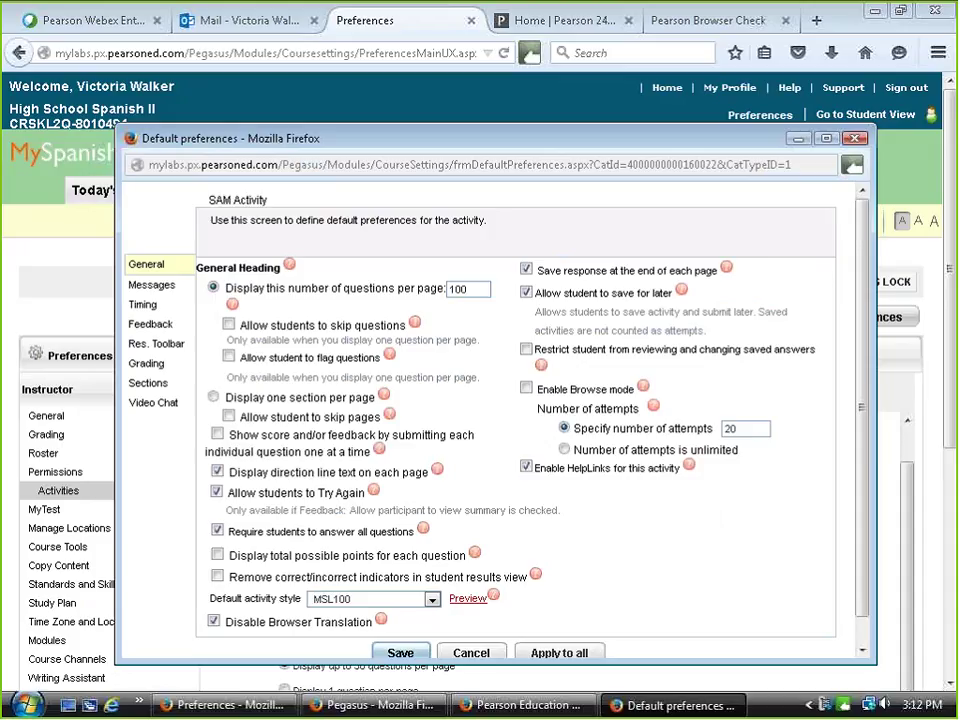
click(741, 431)
key(BackSpace)
key(BackSpace)
text(3)
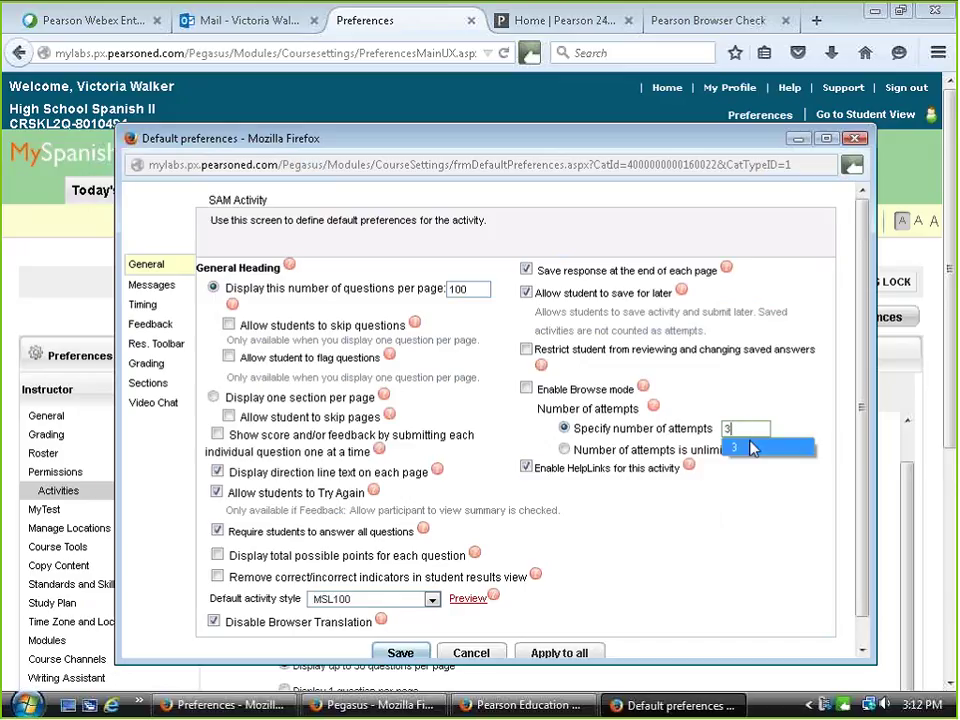
click(752, 447)
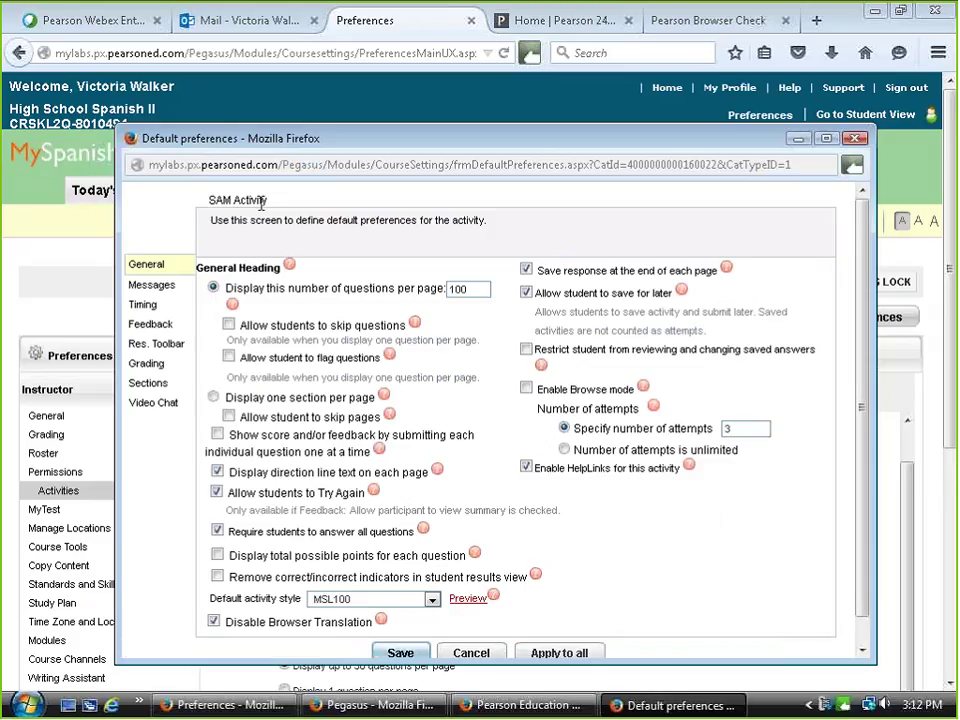
drag(265, 200, 208, 203)
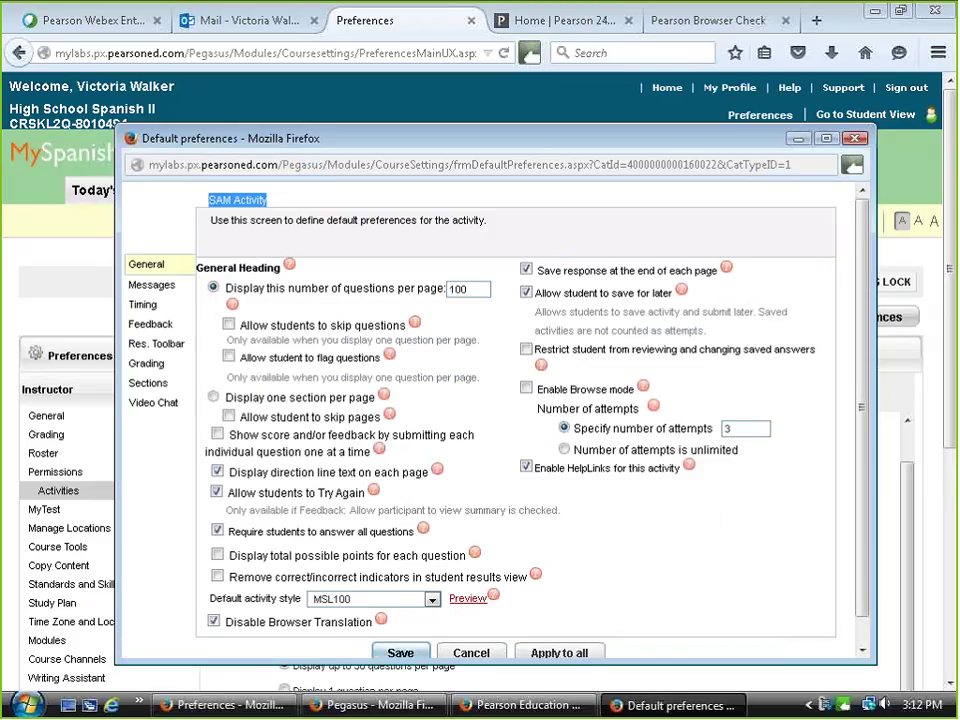
scroll(680, 465, down, 1)
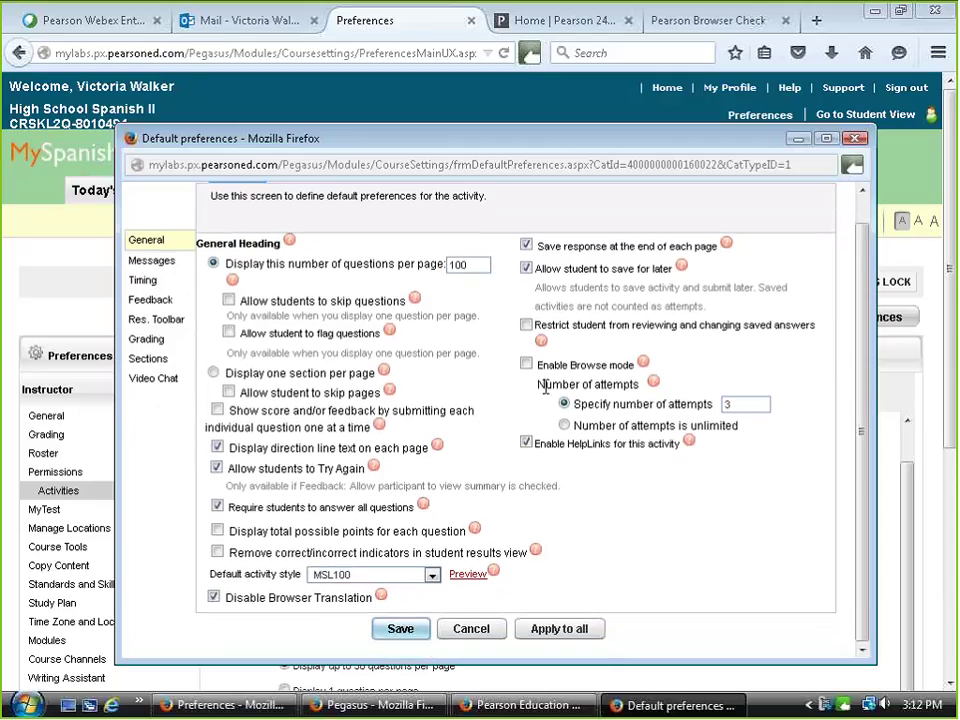
drag(538, 385, 779, 436)
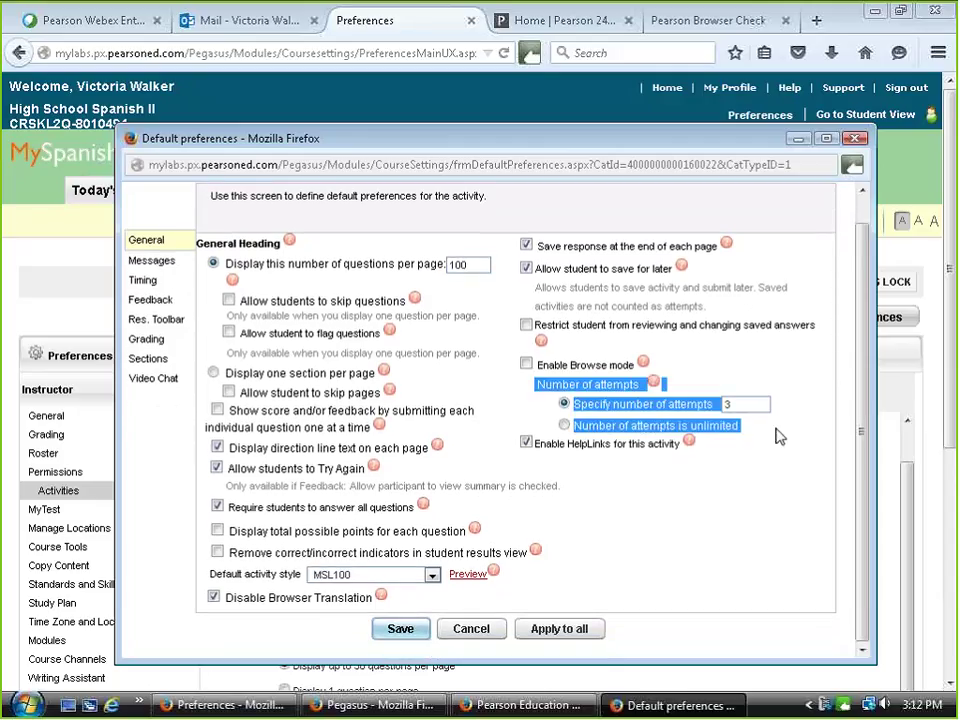
click(571, 414)
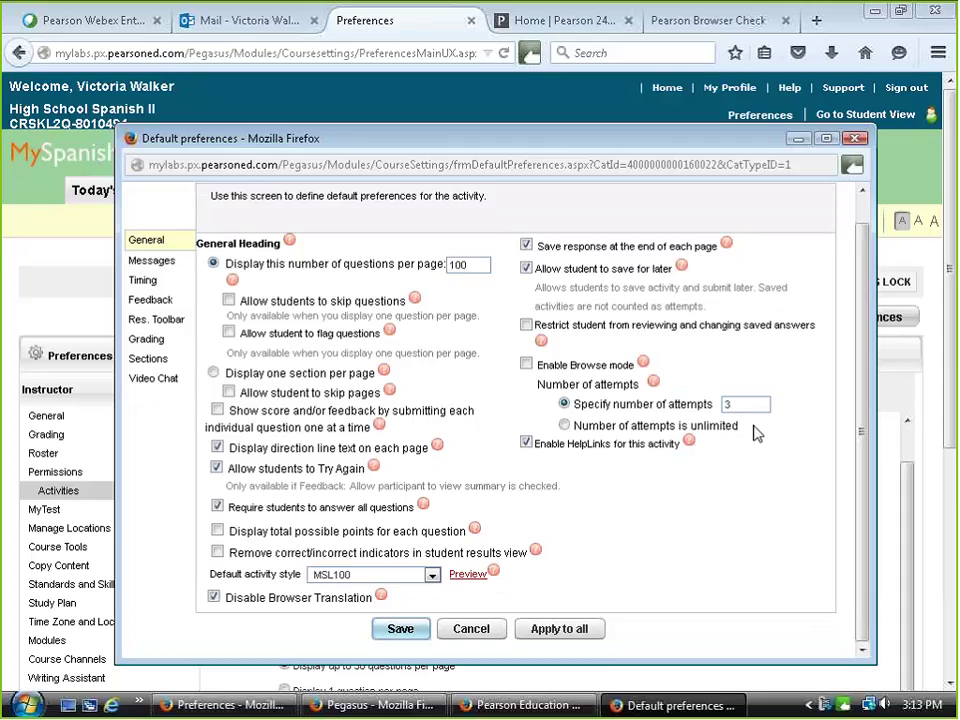
- Examine the Feedback preferences of the SAM Activity type, especially when correct answers are displayed, and close them without saving
click(143, 302)
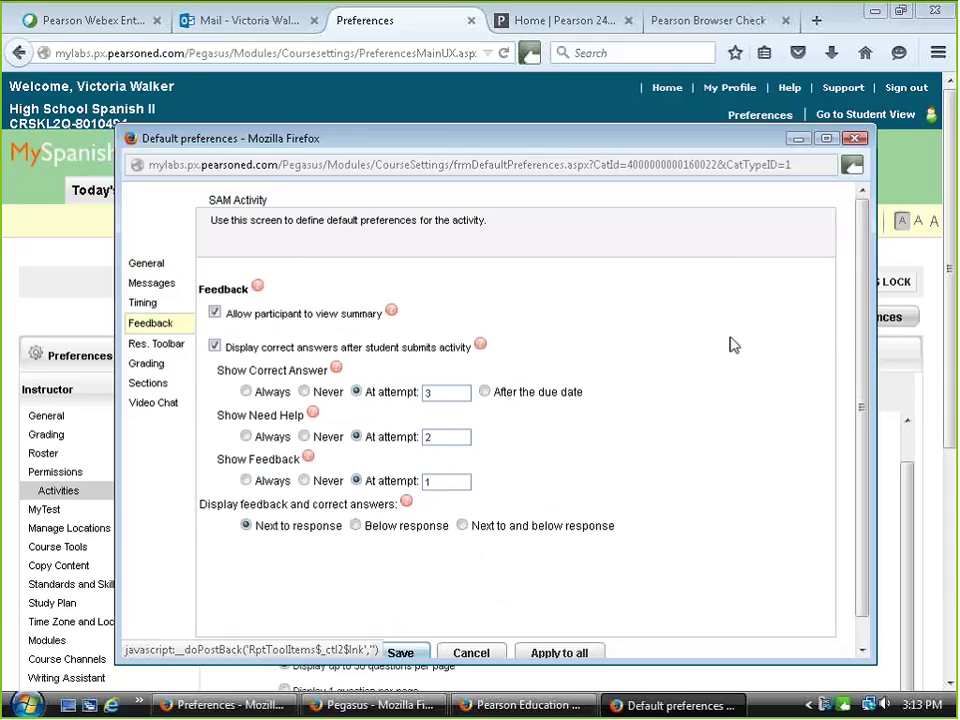
triple_click(228, 345)
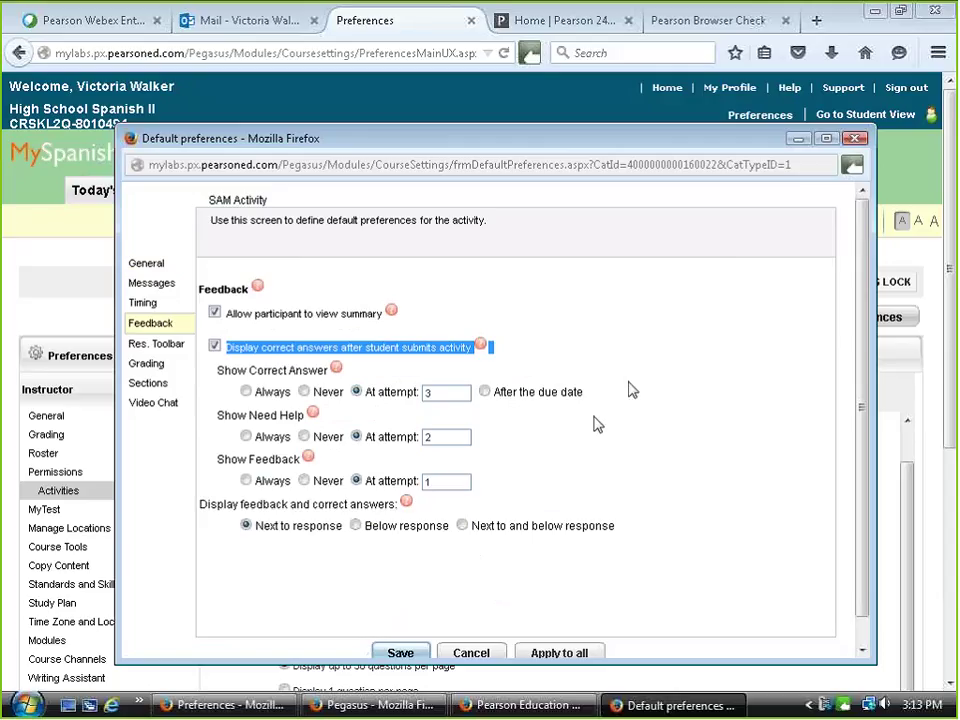
scroll(632, 390, down, 1)
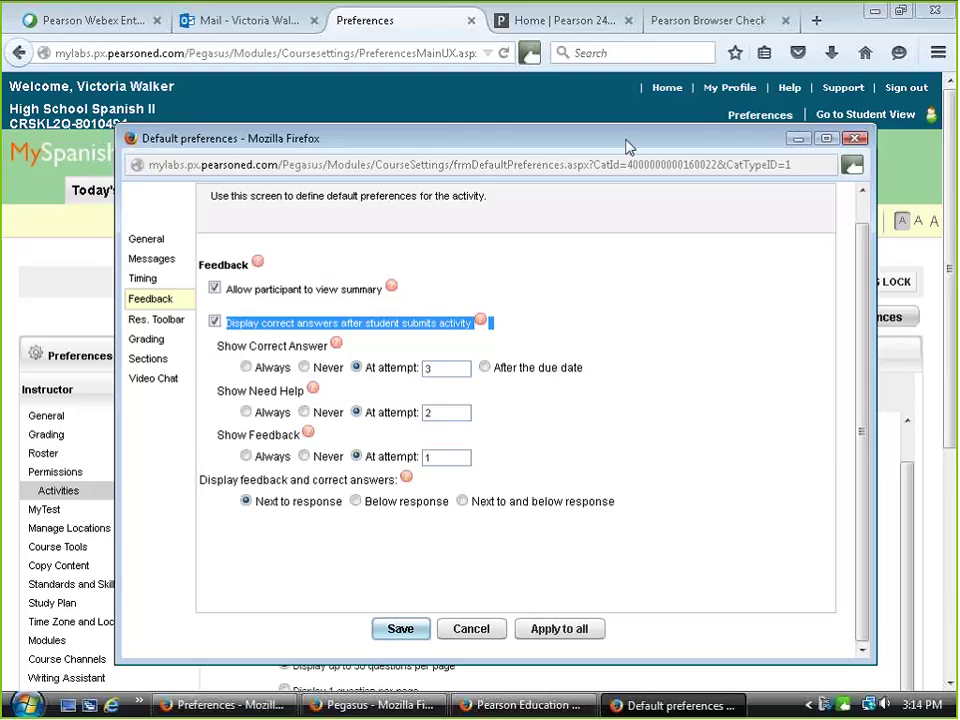
click(856, 140)
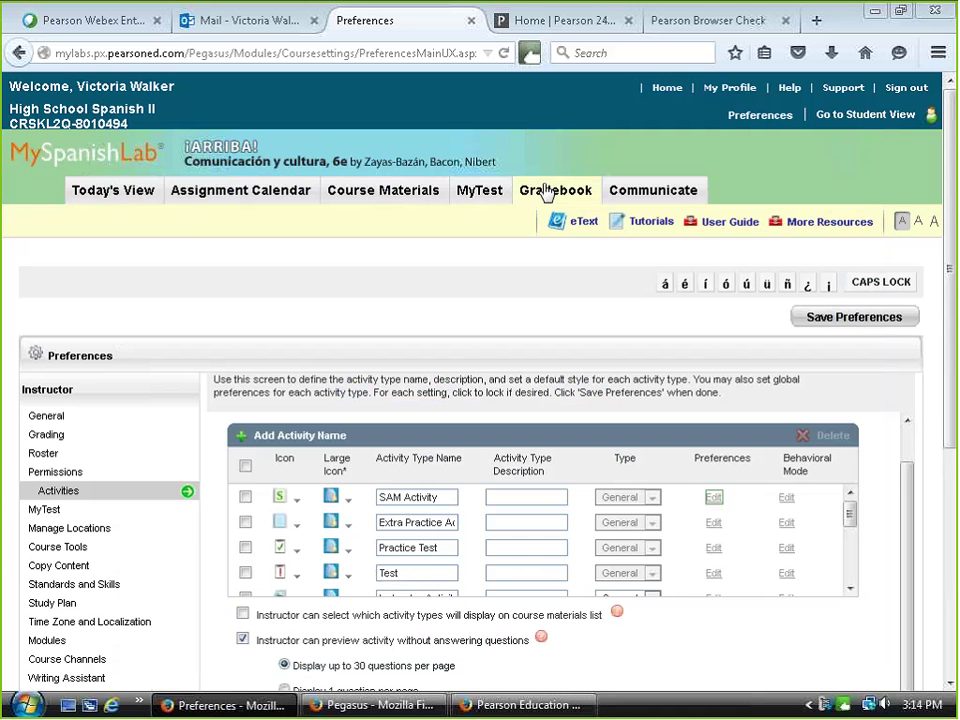
- Reopen the SAM Activity default preferences, enable the grace period in the Timing settings, and close without saving
scroll(195, 330, down, 4)
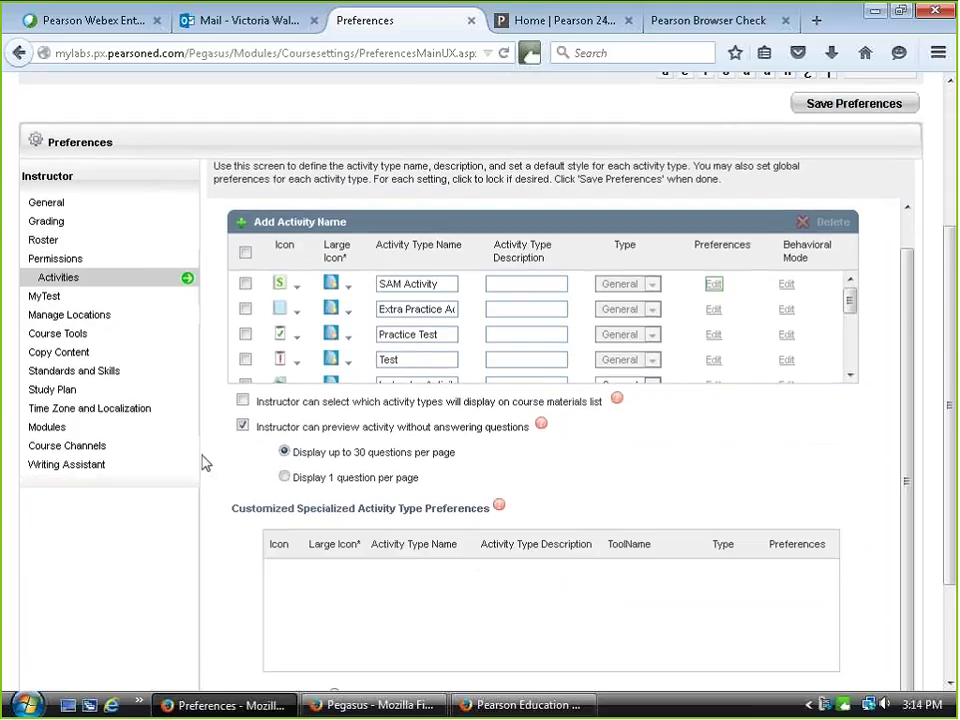
click(83, 279)
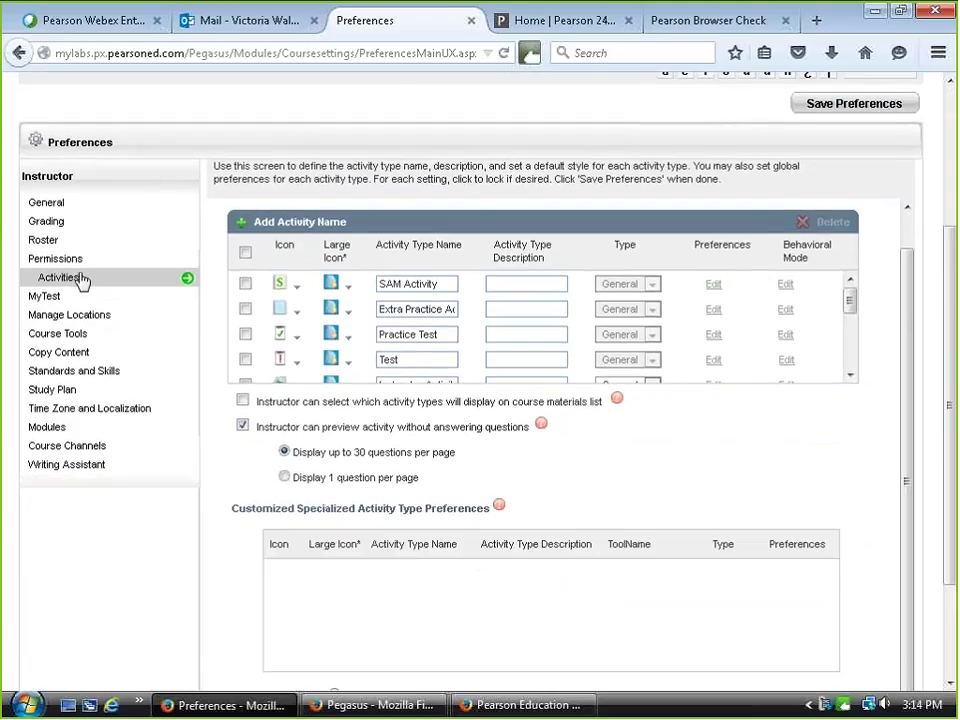
click(714, 286)
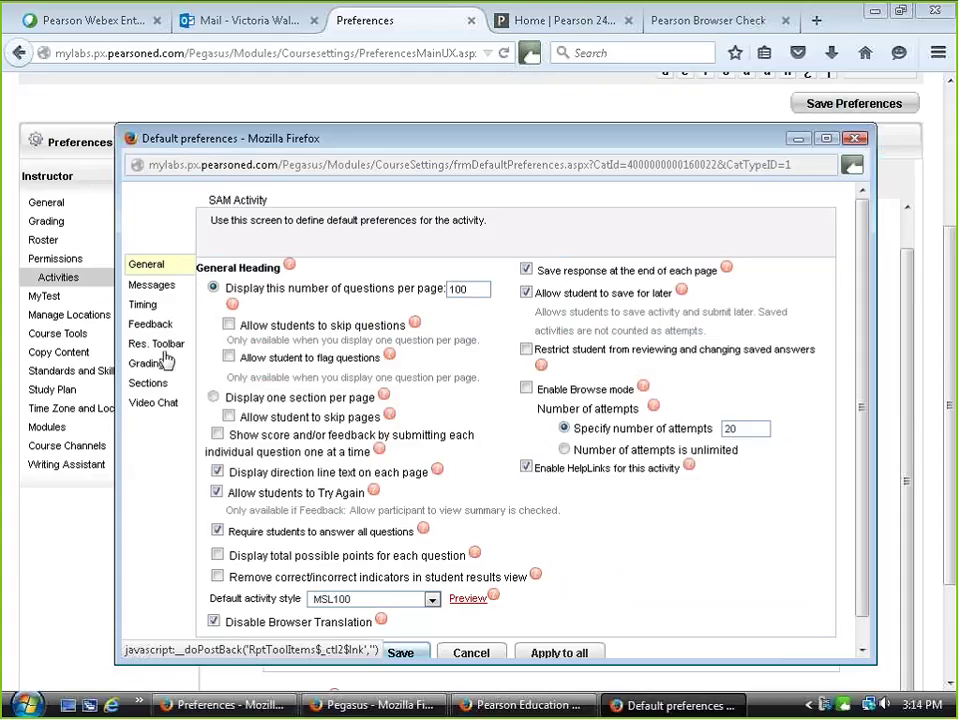
click(144, 308)
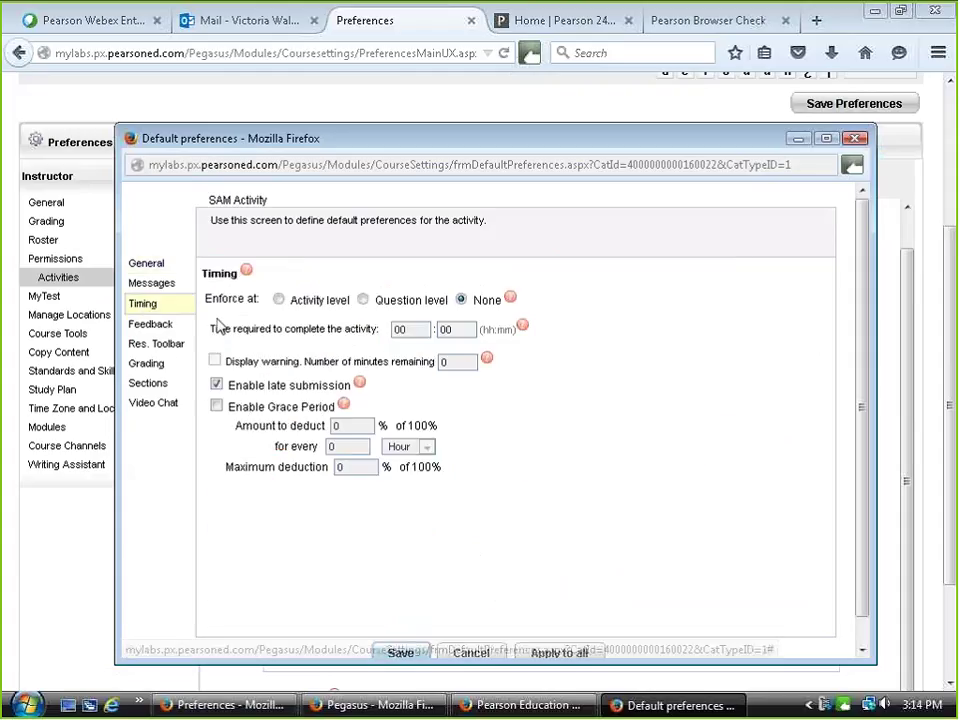
click(217, 407)
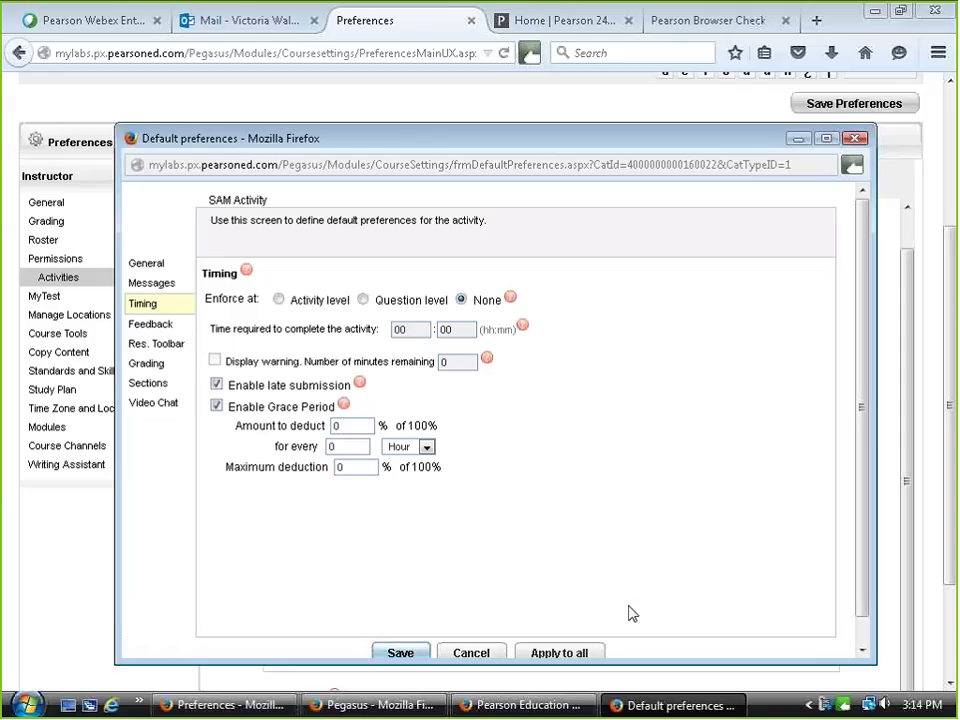
click(854, 139)
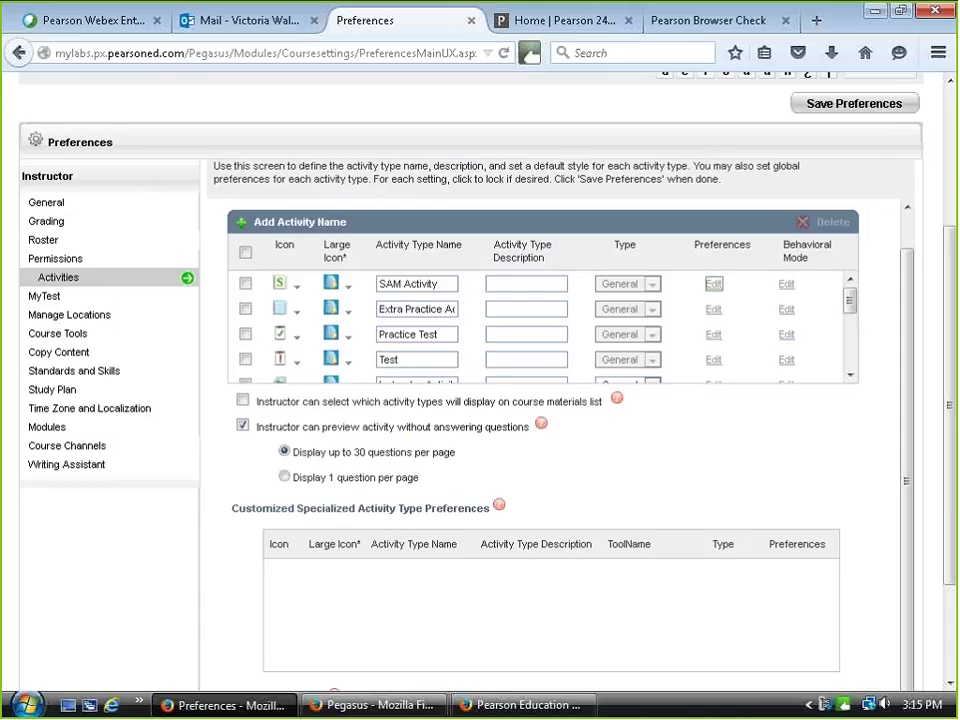
- Open August 27, 2015 in the Assignment Calendar and check the due times of its SAM activities
scroll(220, 200, up, 3)
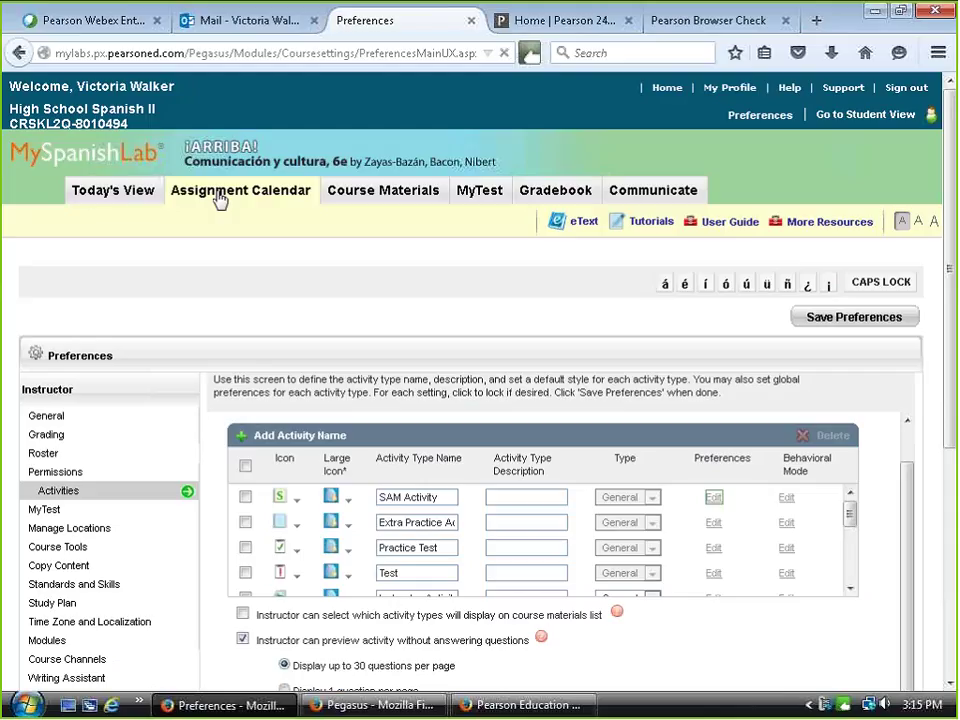
click(223, 200)
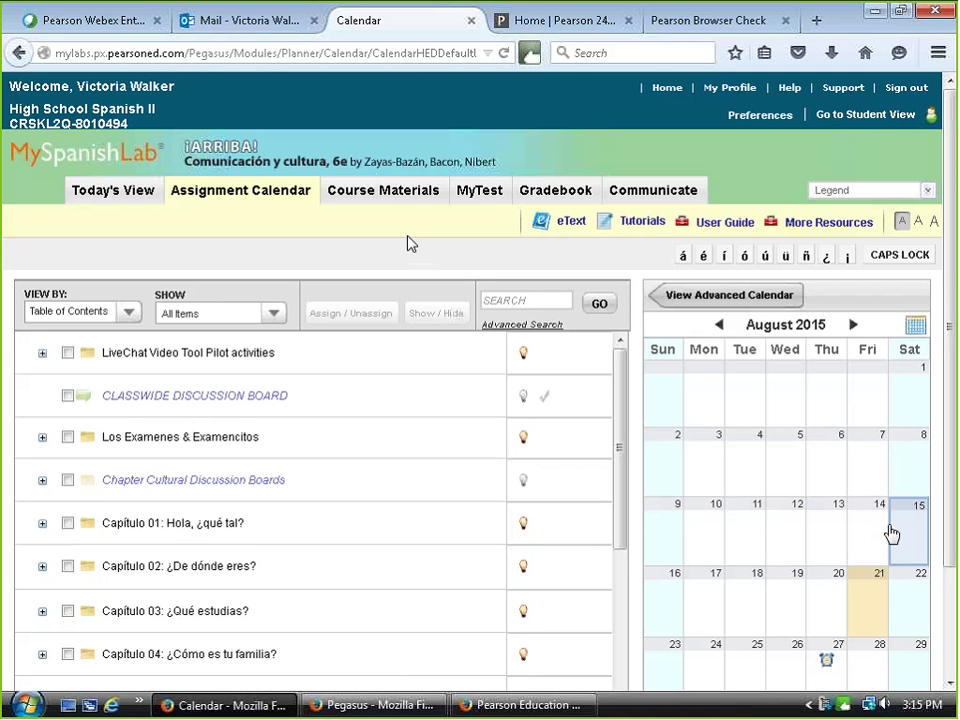
scroll(860, 530, down, 2)
click(826, 566)
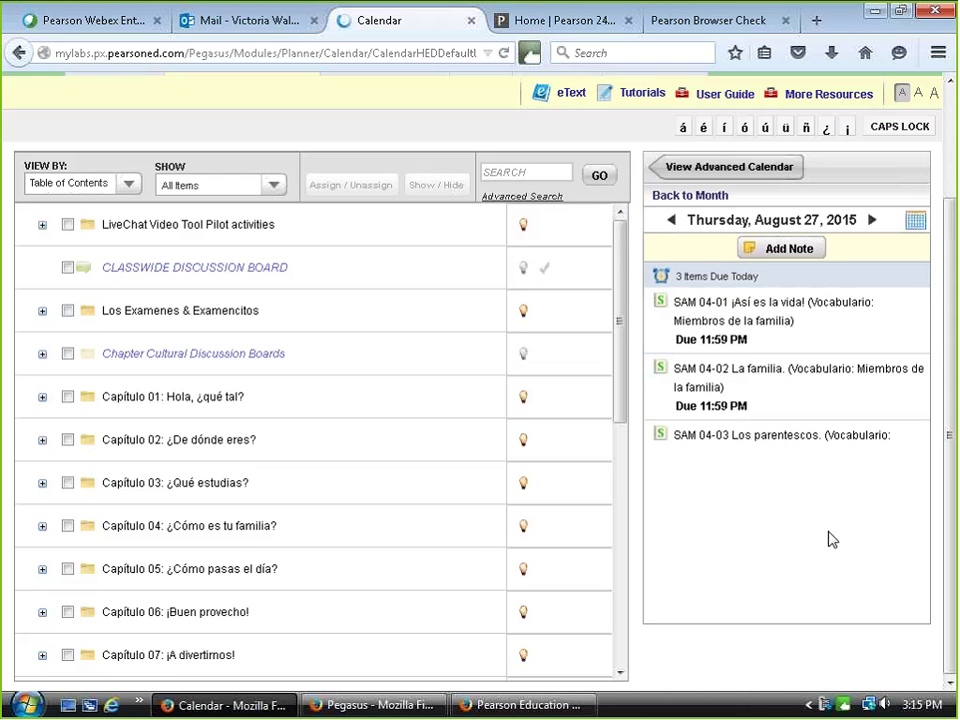
drag(746, 406, 677, 405)
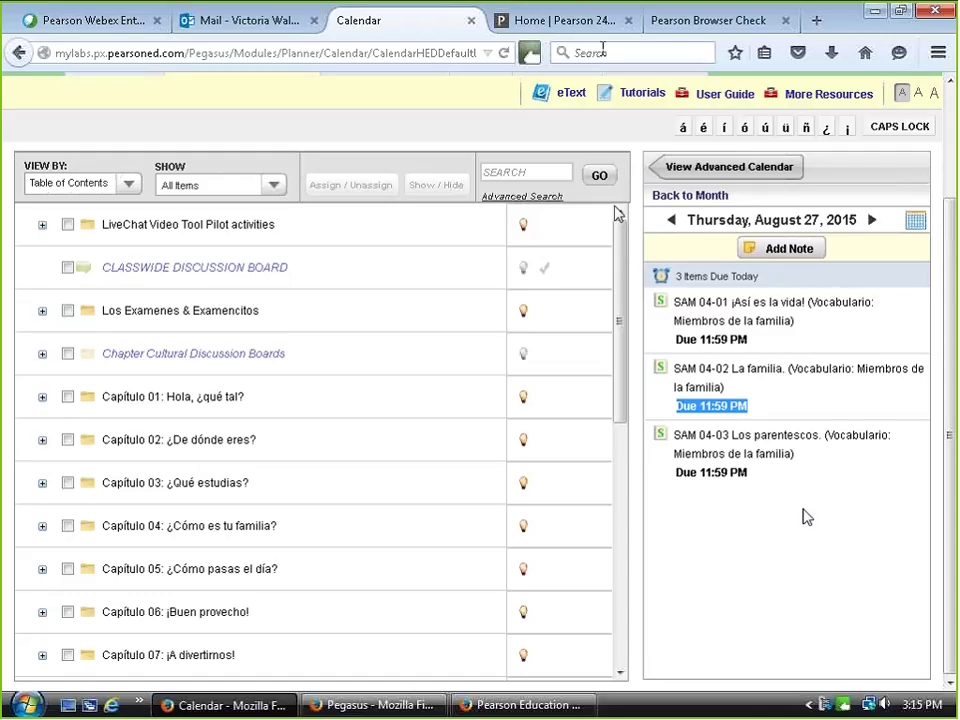
scroll(613, 177, up, 3)
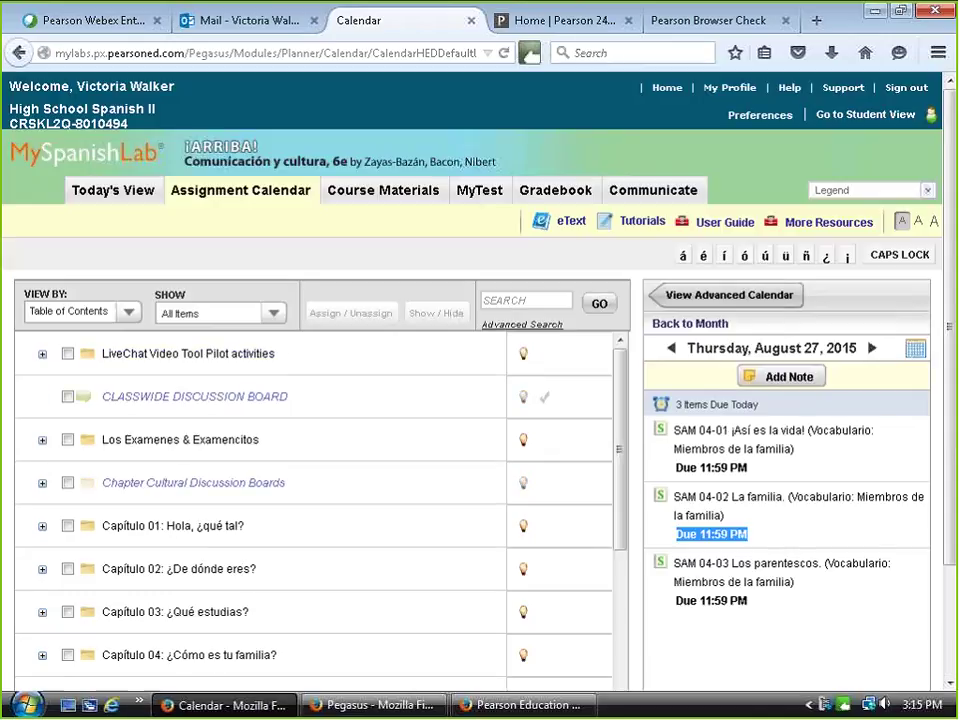
- Examine the course's General preferences, from the resource toolbar options to the due time for all activities
click(748, 120)
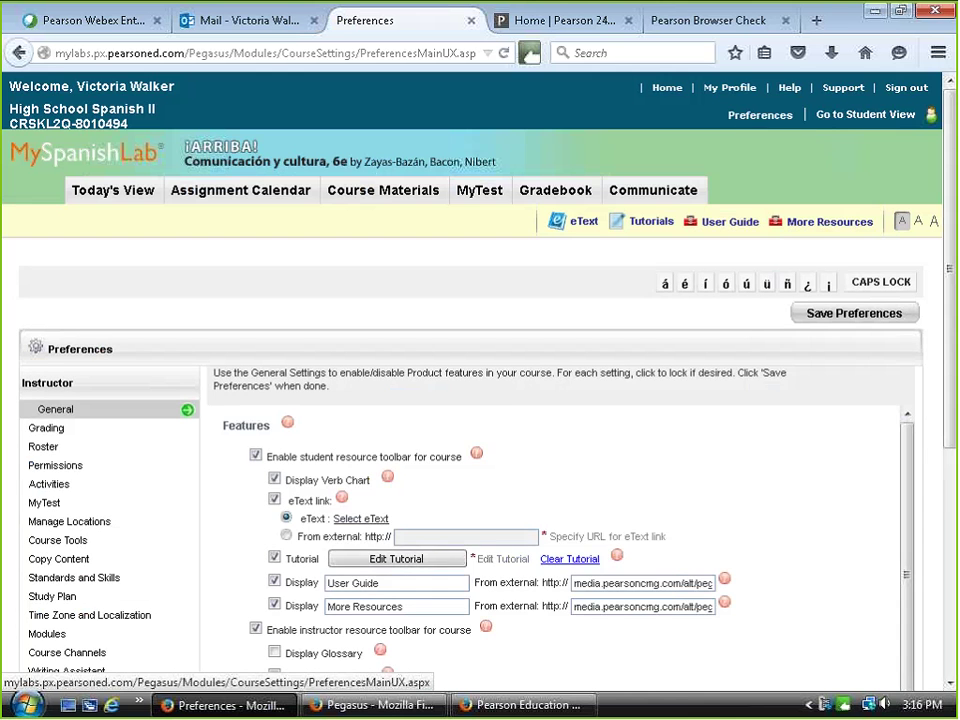
scroll(199, 443, down, 2)
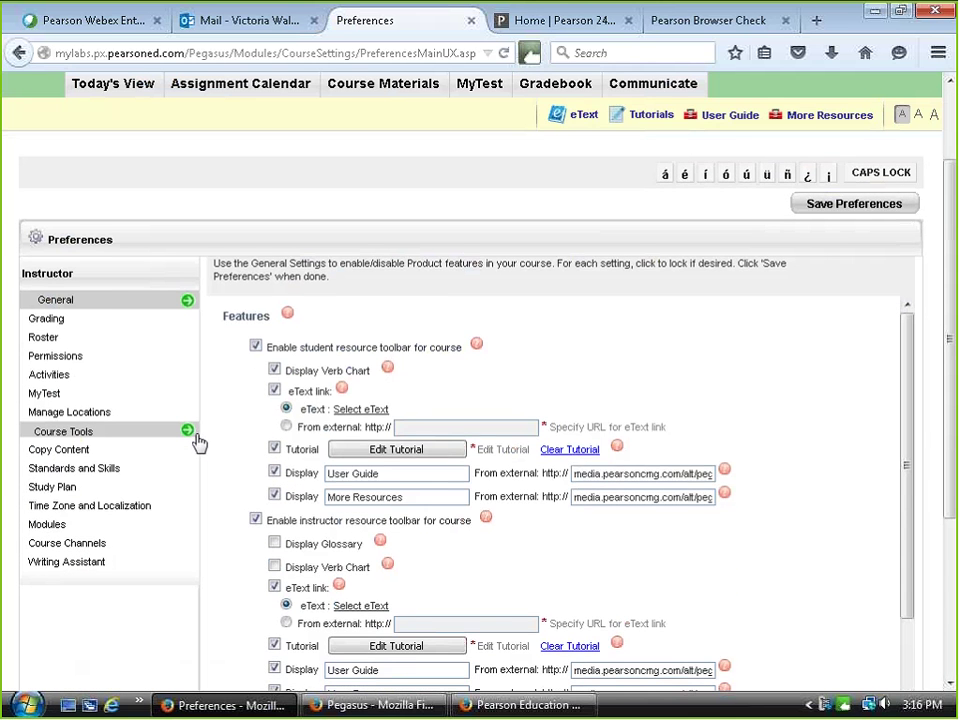
scroll(195, 443, down, 2)
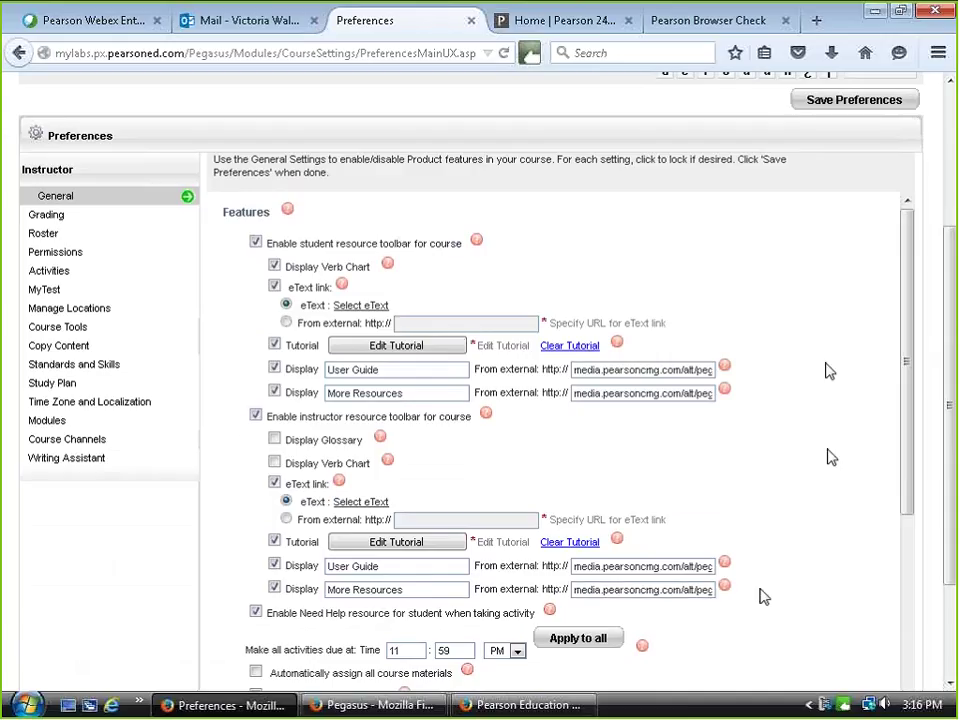
scroll(829, 370, down, 2)
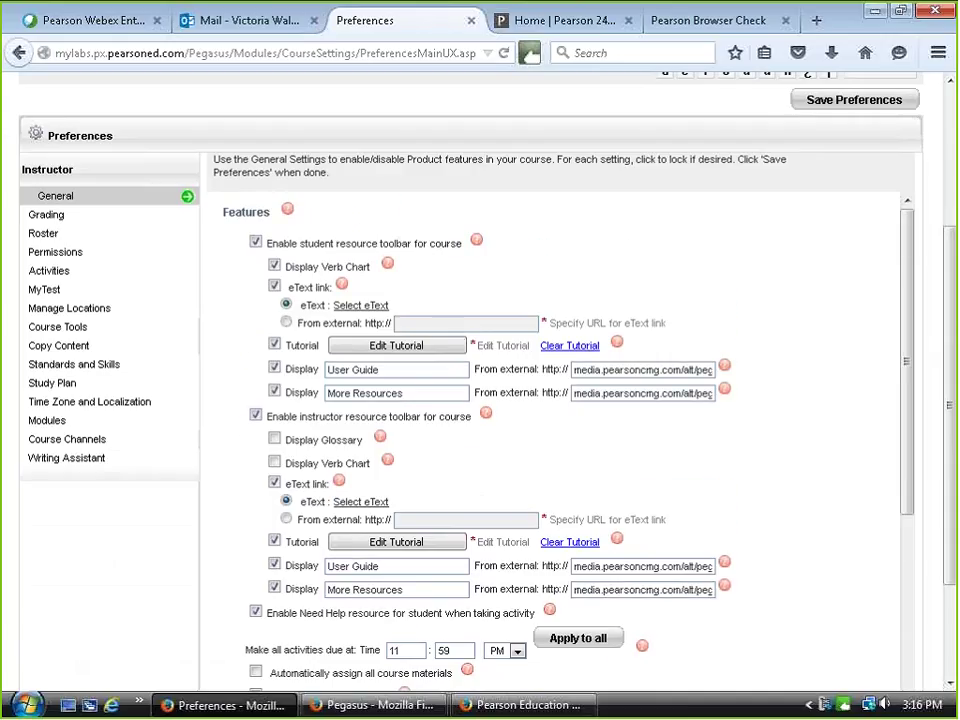
scroll(767, 124, up, 4)
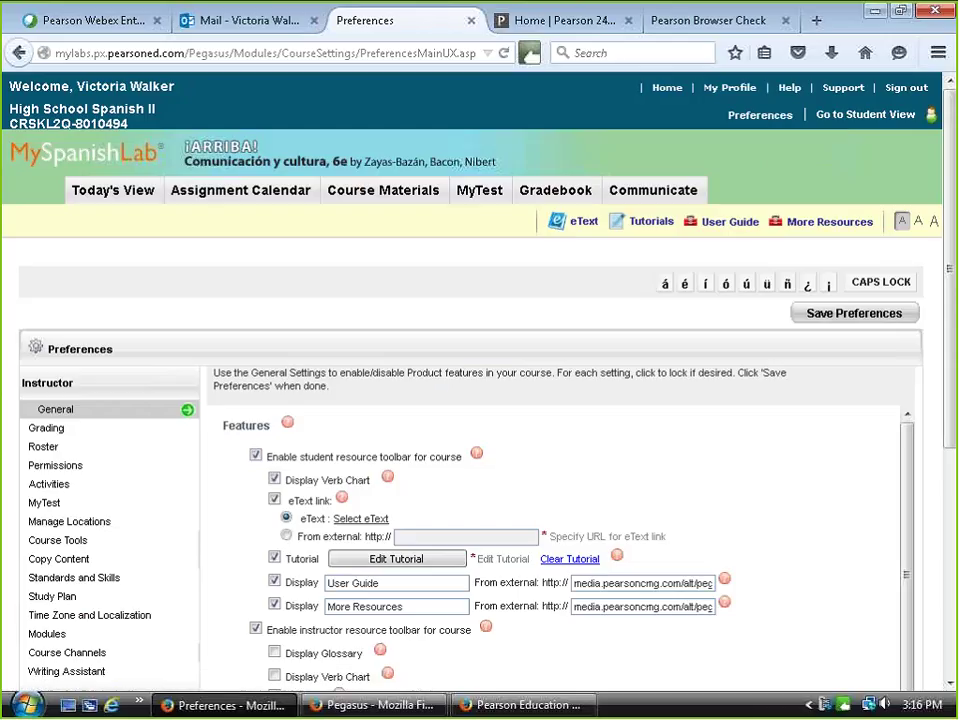
scroll(100, 350, down, 1)
scroll(100, 352, down, 3)
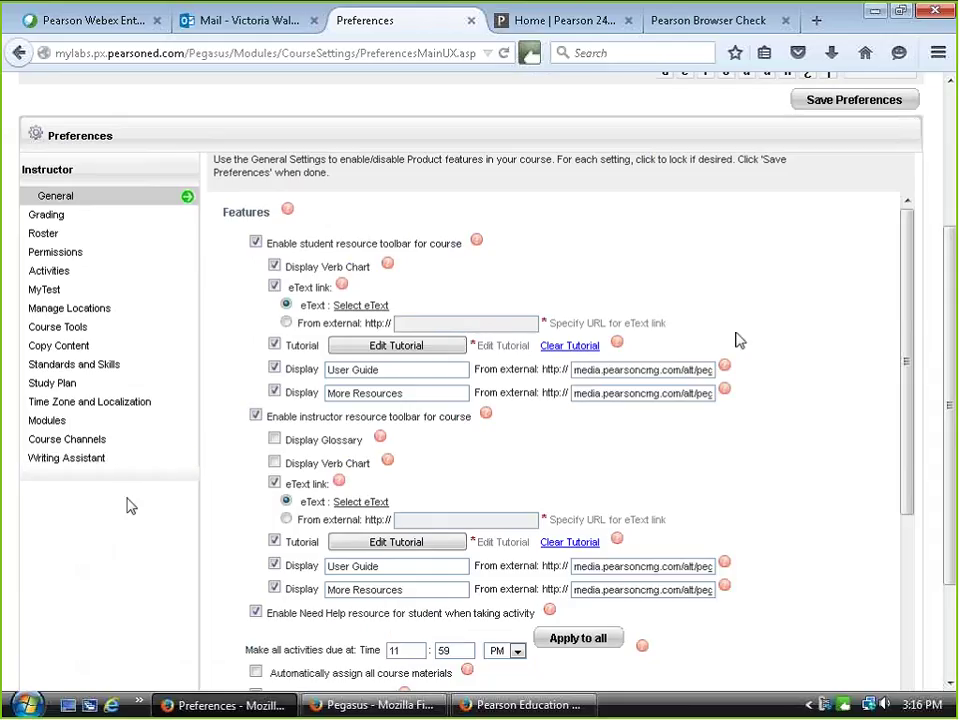
scroll(745, 342, down, 3)
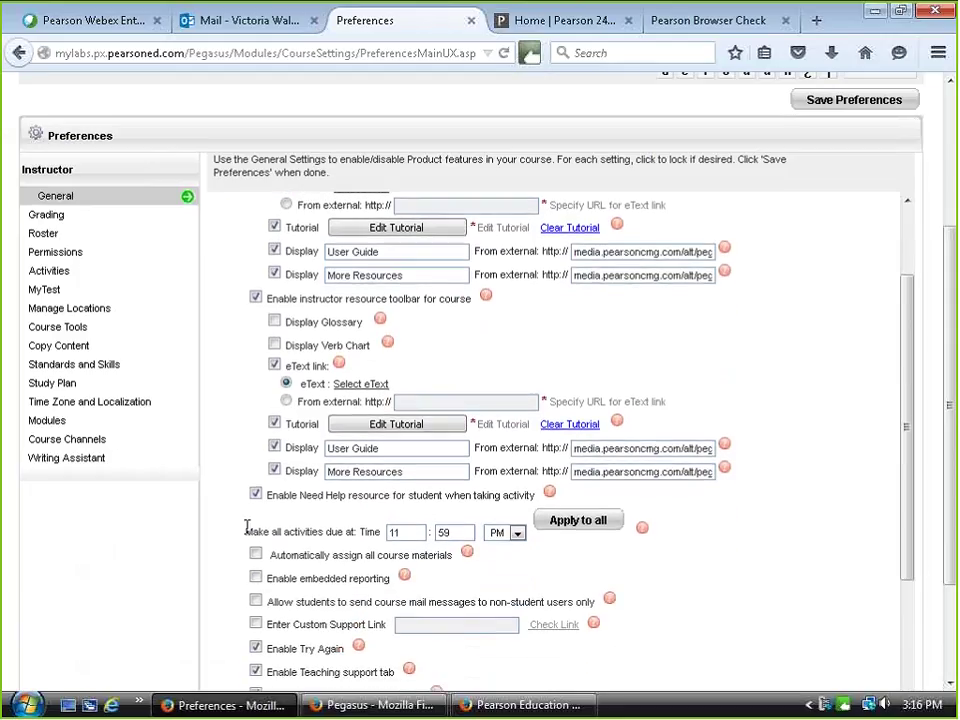
drag(246, 527, 836, 530)
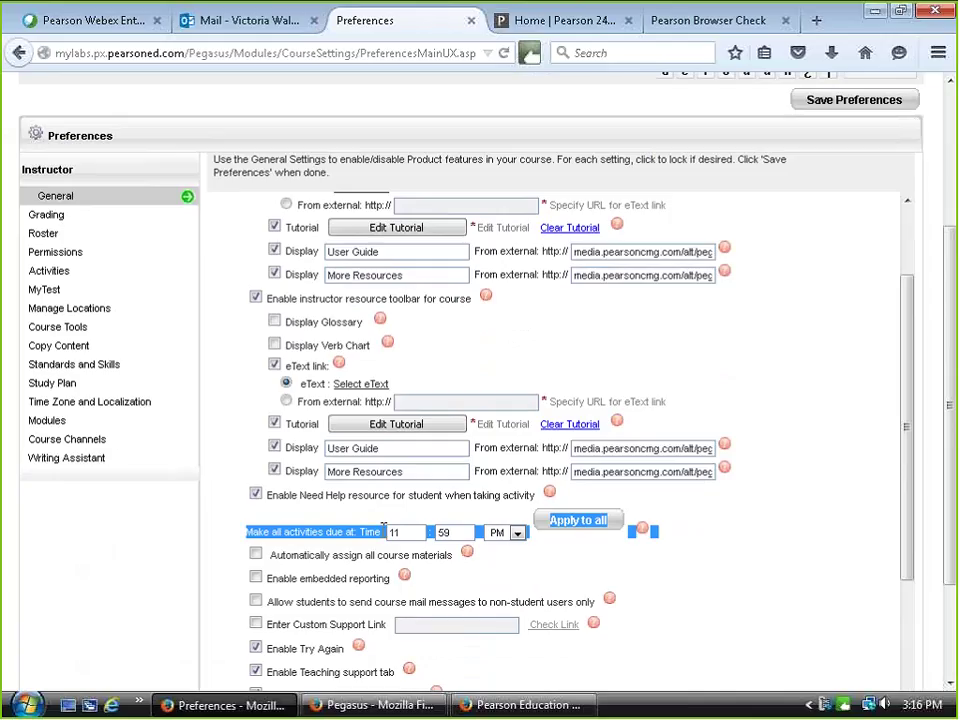
- Look through the remaining General preferences, including the Secure Folder, Fonts and HTML Editor settings
scroll(735, 446, down, 3)
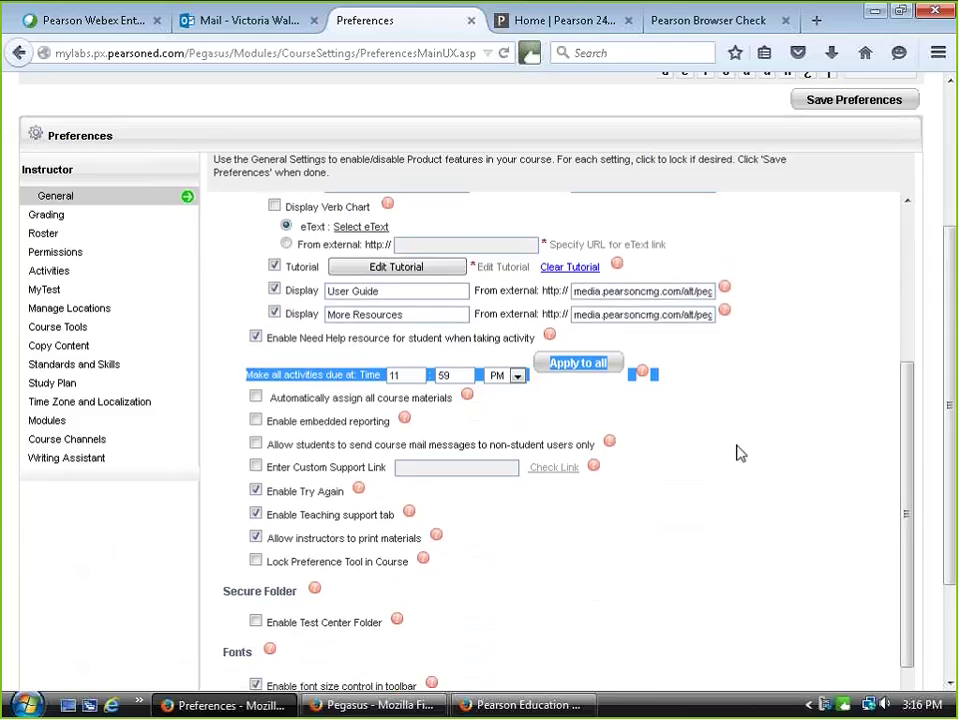
scroll(739, 455, down, 3)
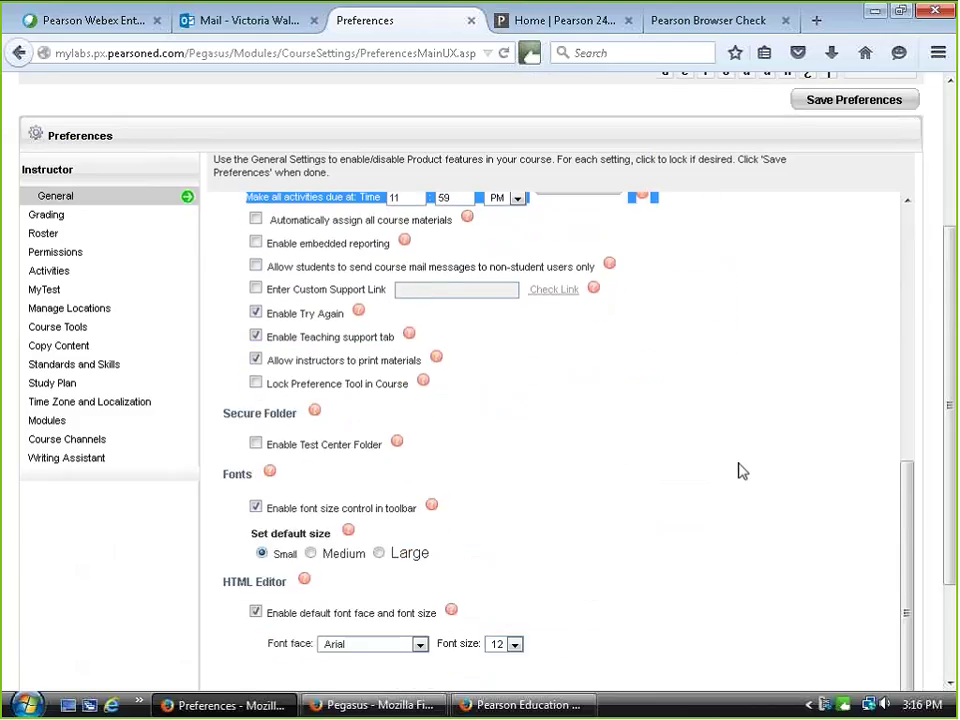
scroll(739, 469, down, 3)
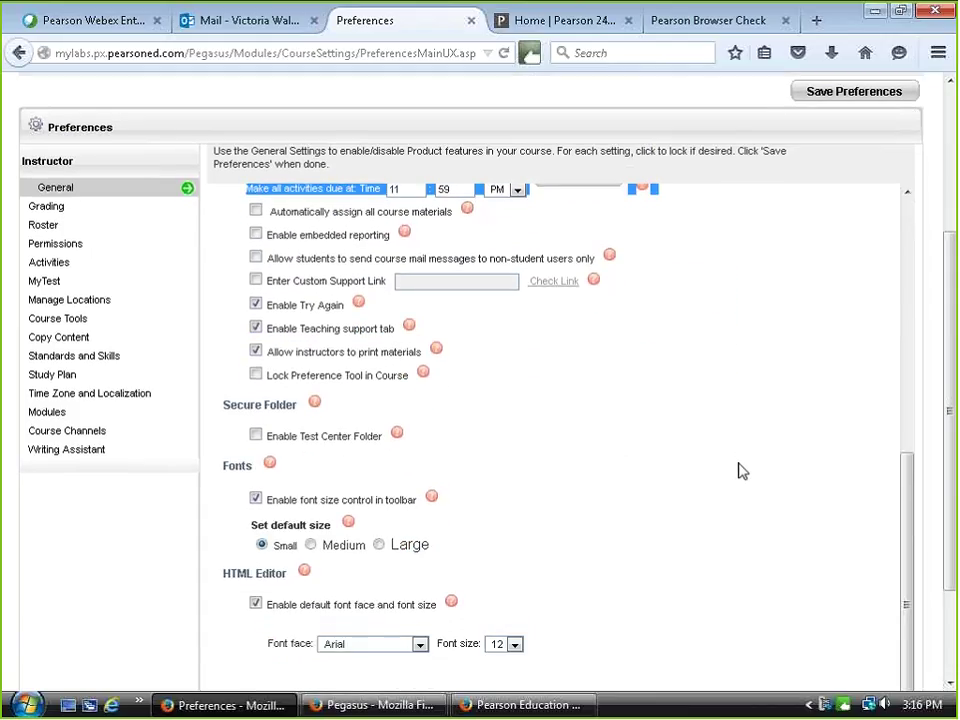
- Open the Time Zone and Localization preferences and examine the default course time zone and override settings
click(104, 270)
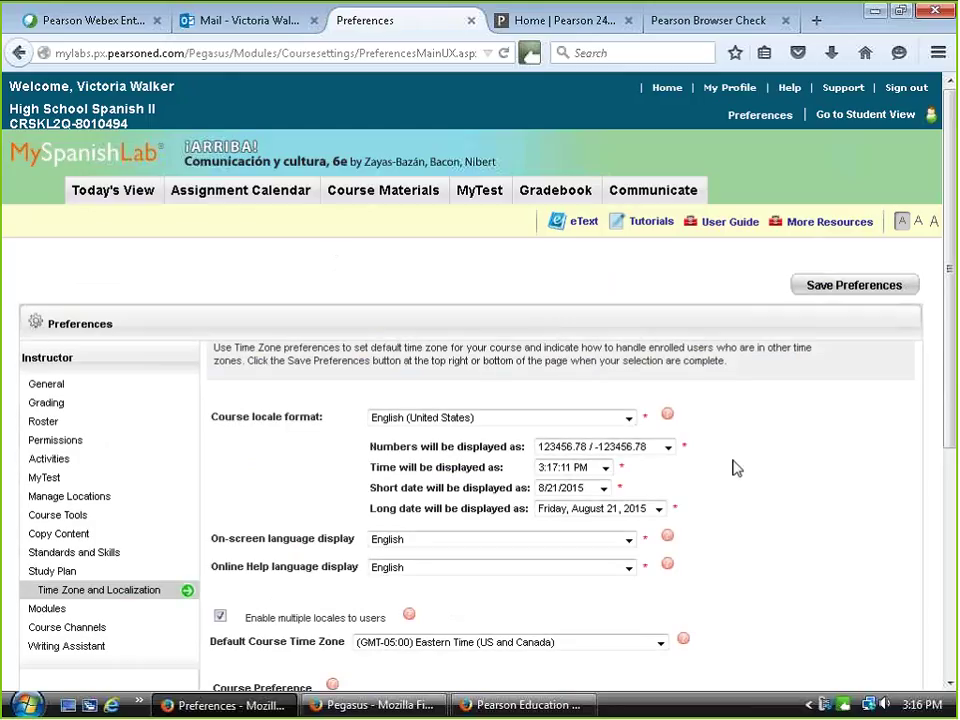
scroll(736, 468, down, 3)
scroll(736, 468, down, 3)
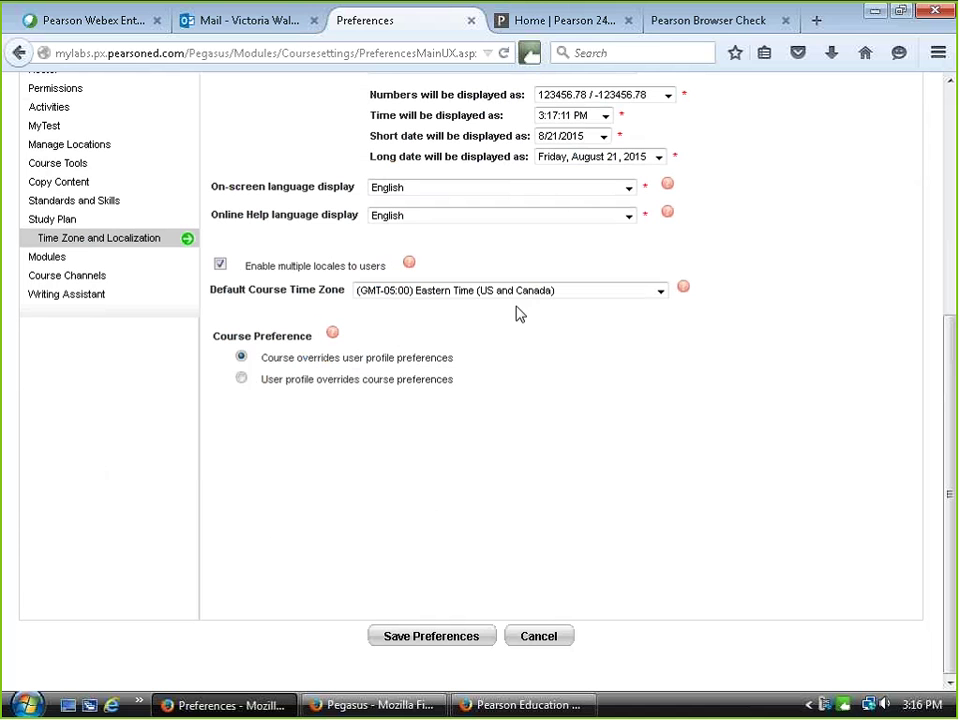
scroll(784, 363, up, 4)
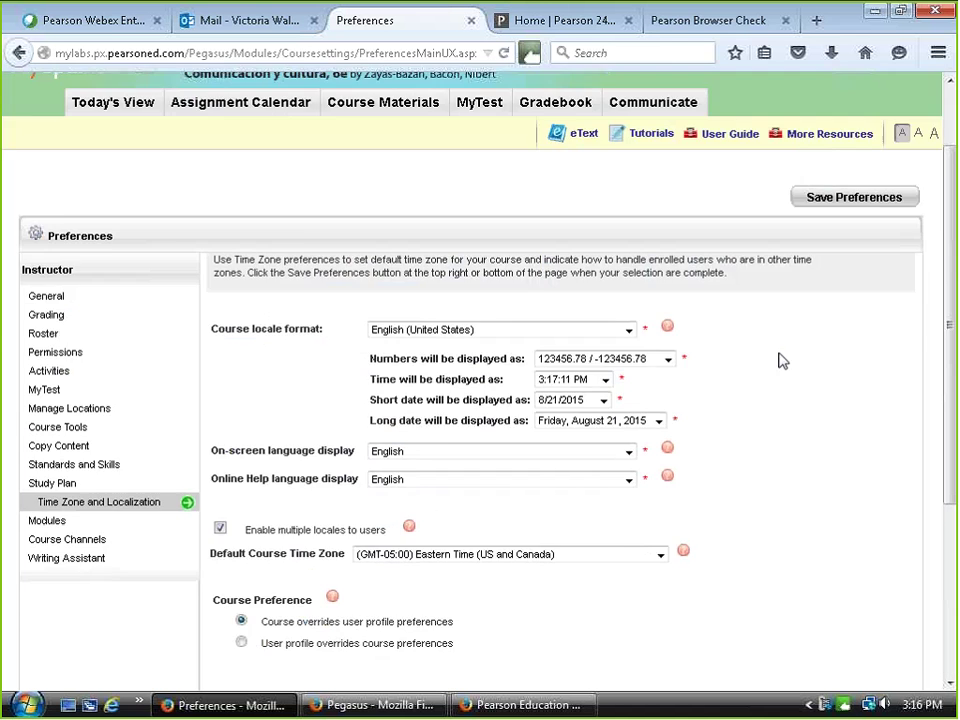
scroll(784, 363, up, 2)
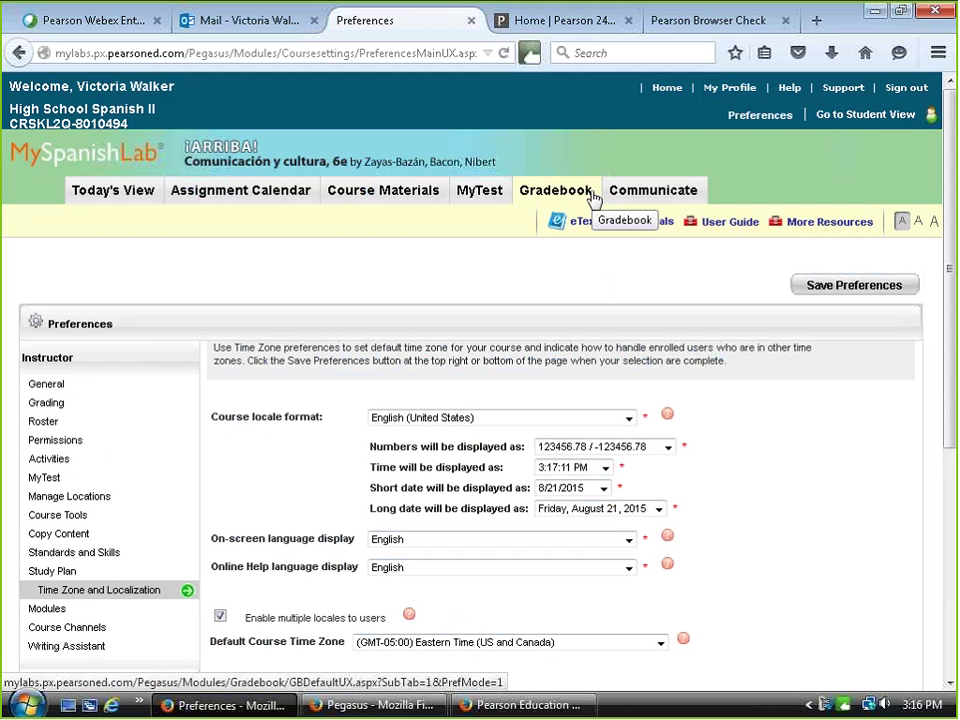
- Read the About This Course notification in the student view and open the August 27 assignments from its calendar
click(857, 116)
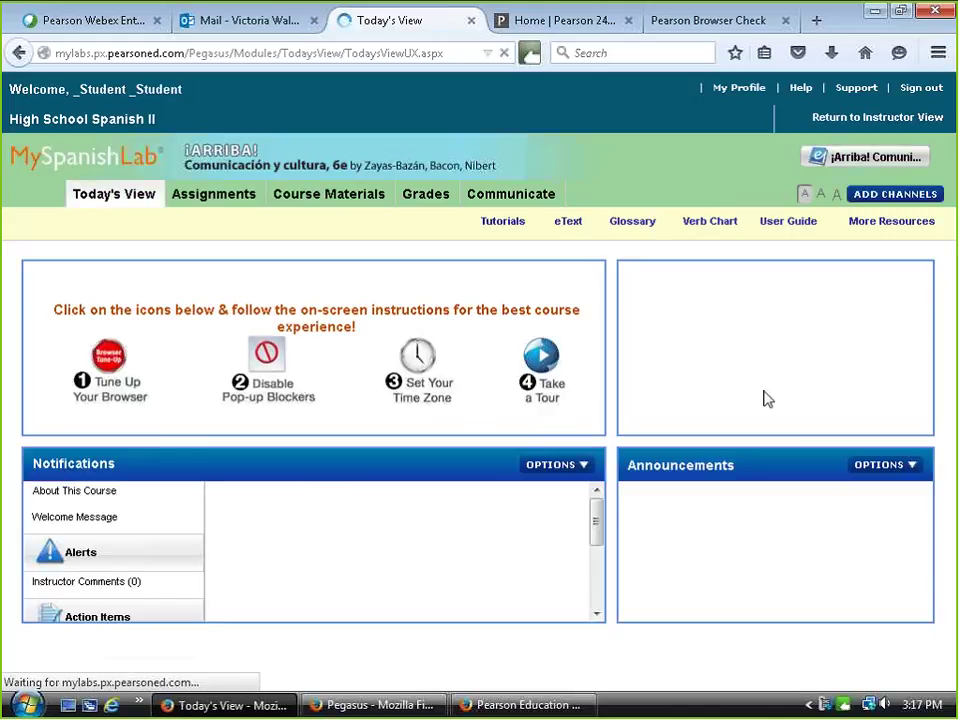
scroll(536, 452, down, 3)
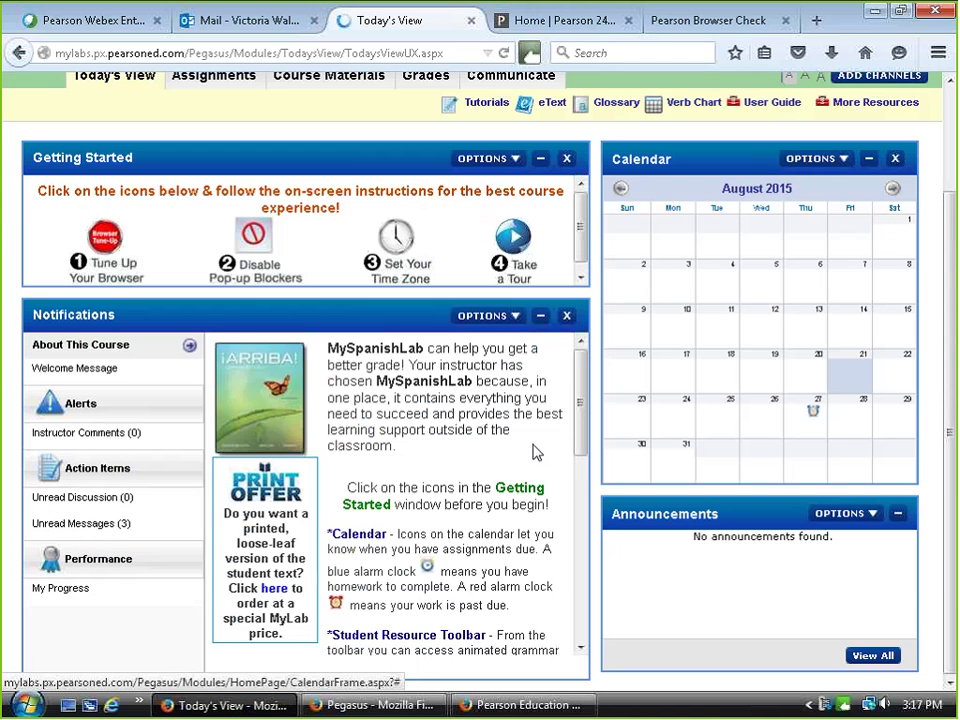
scroll(519, 452, down, 3)
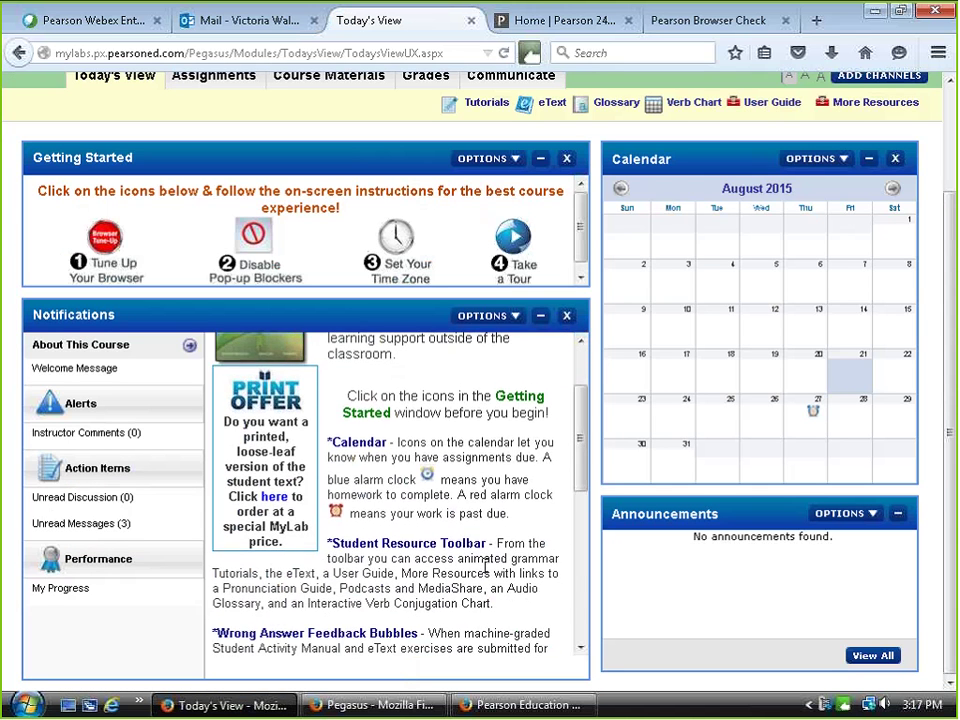
scroll(489, 530, down, 5)
scroll(579, 467, up, 2)
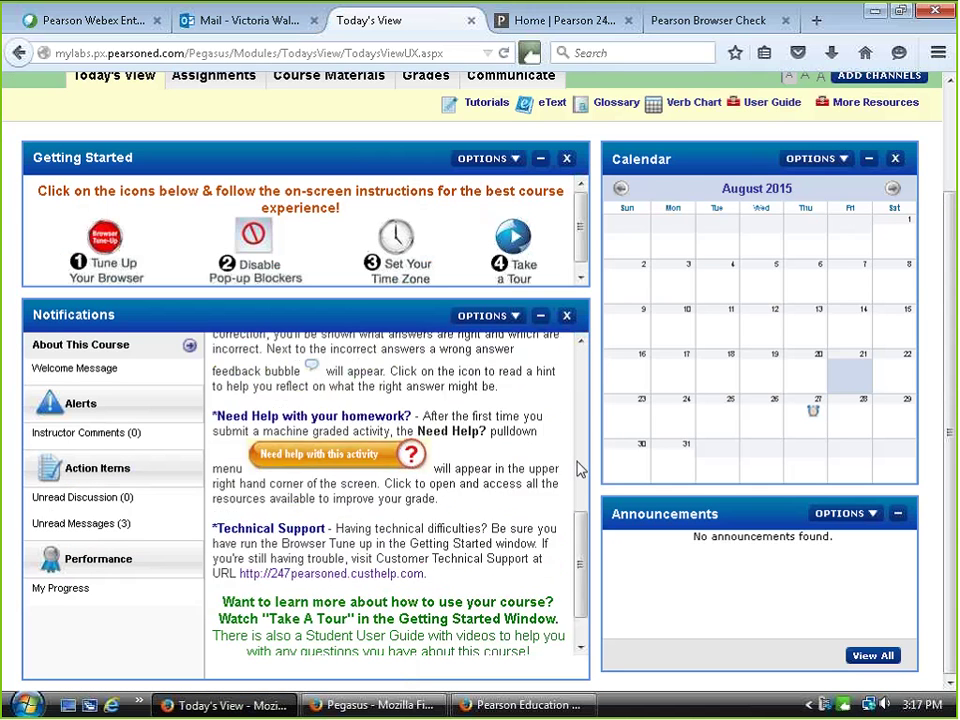
click(810, 428)
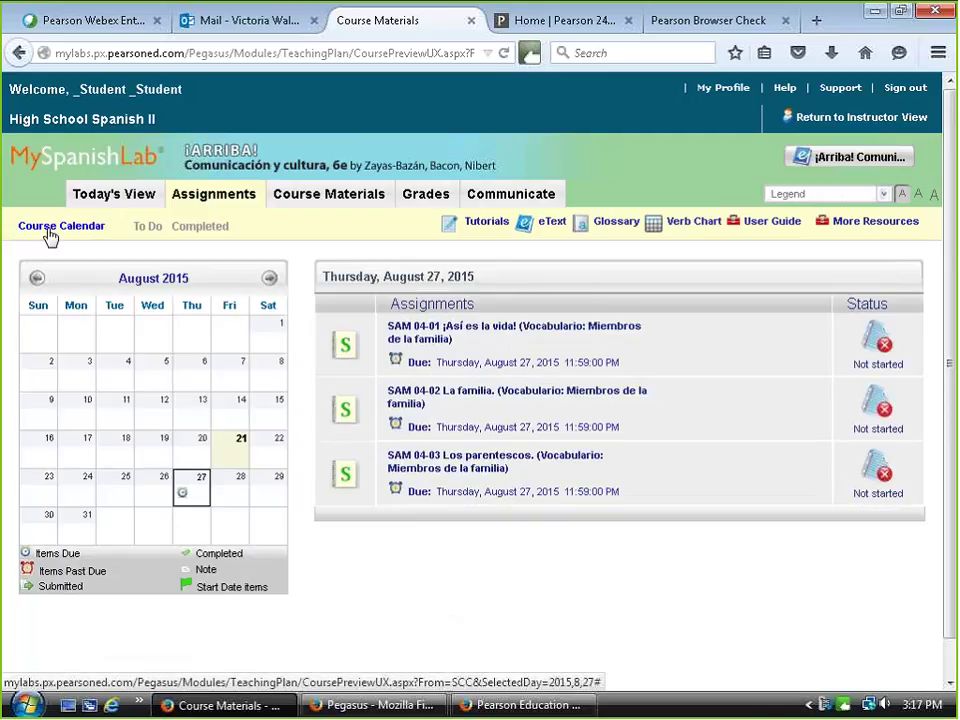
- Open the student's To Do list and look through the upcoming, assigned and past-due activities
click(140, 228)
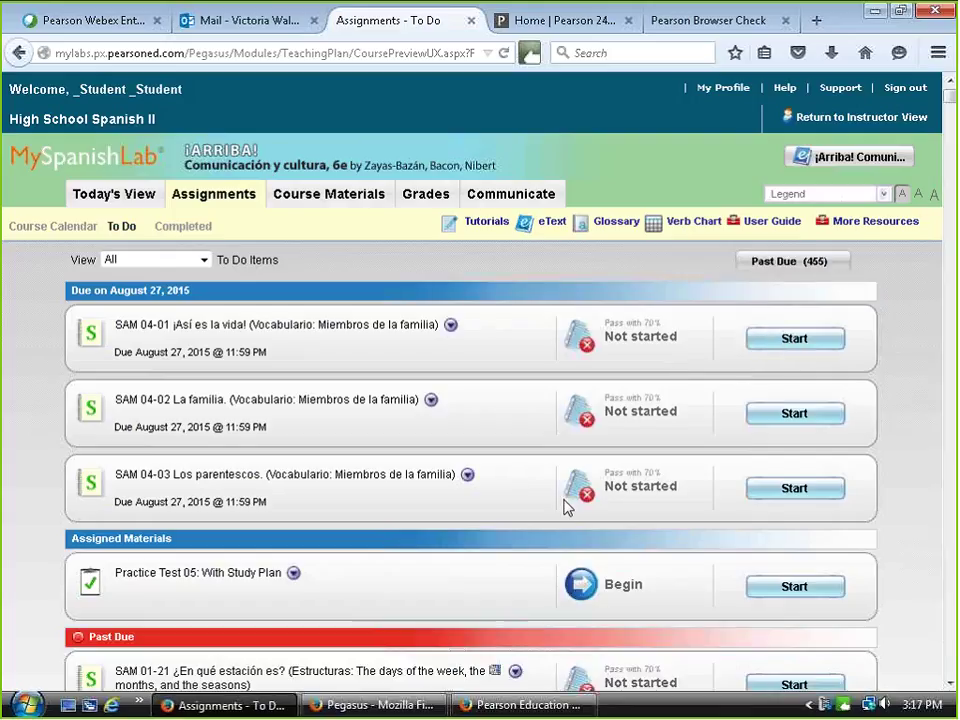
scroll(565, 508, down, 5)
scroll(436, 488, down, 5)
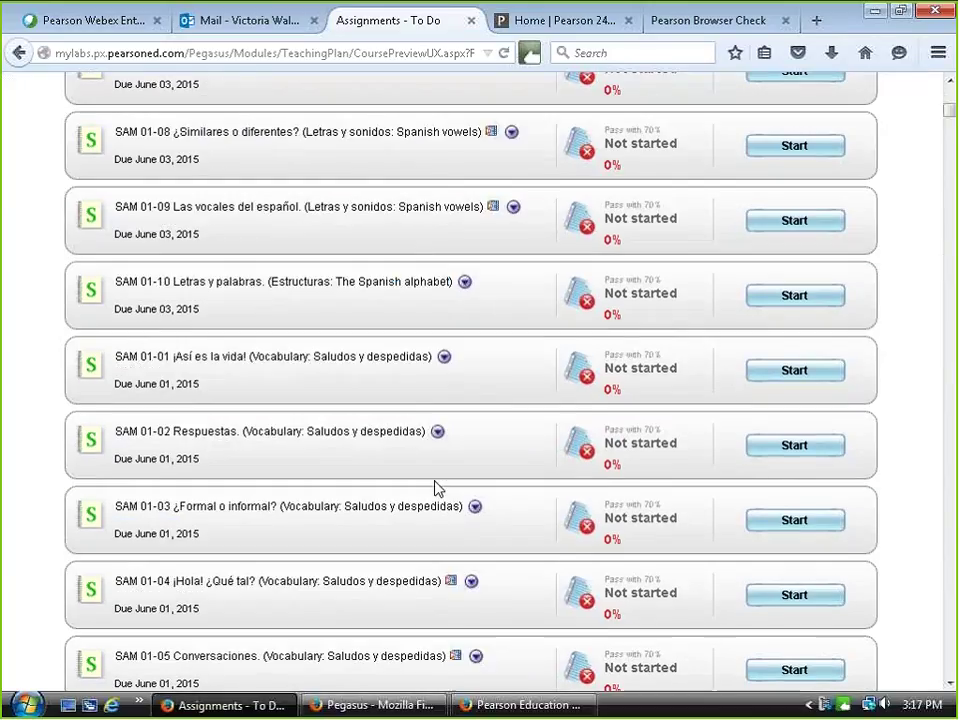
scroll(436, 488, up, 15)
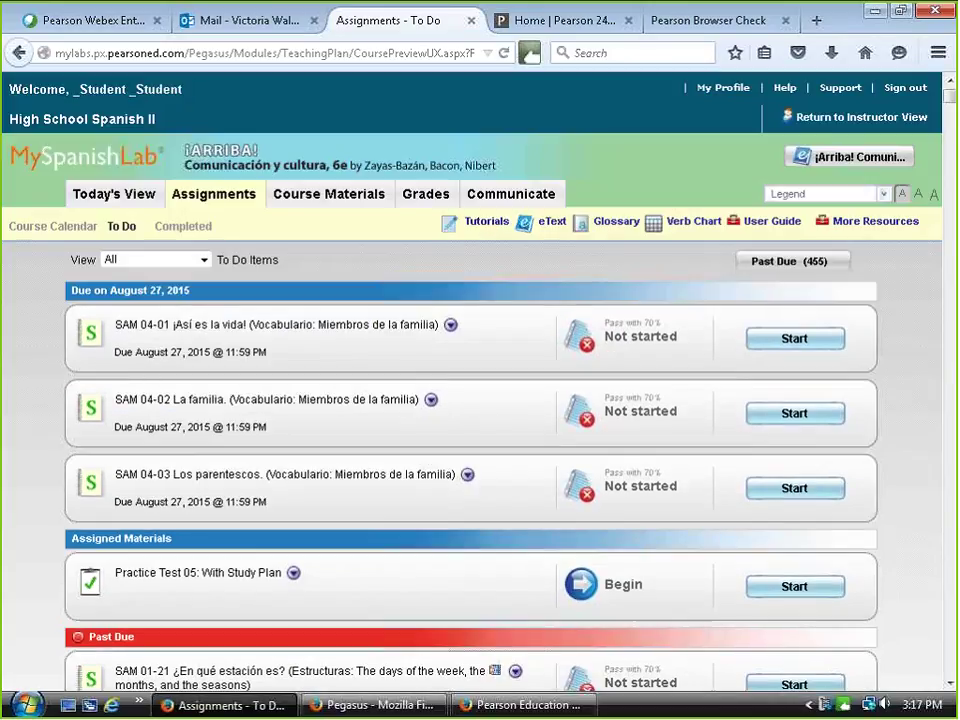
- Start the SAM 04-01 ¡Así es la vida! activity and select the first answer choice for all six questions
click(808, 340)
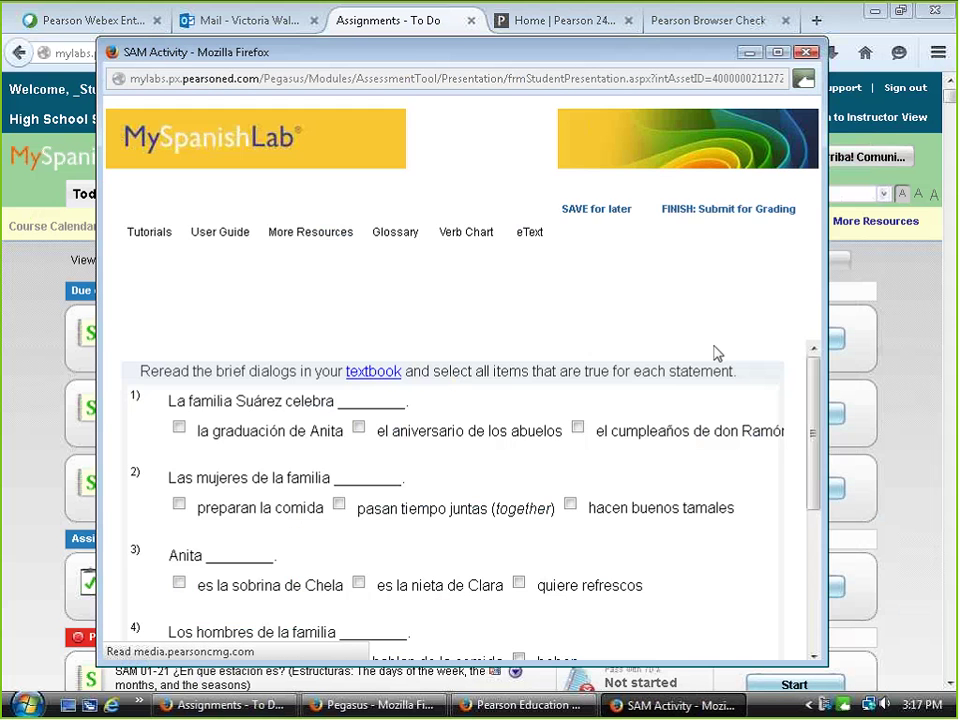
click(179, 427)
click(179, 504)
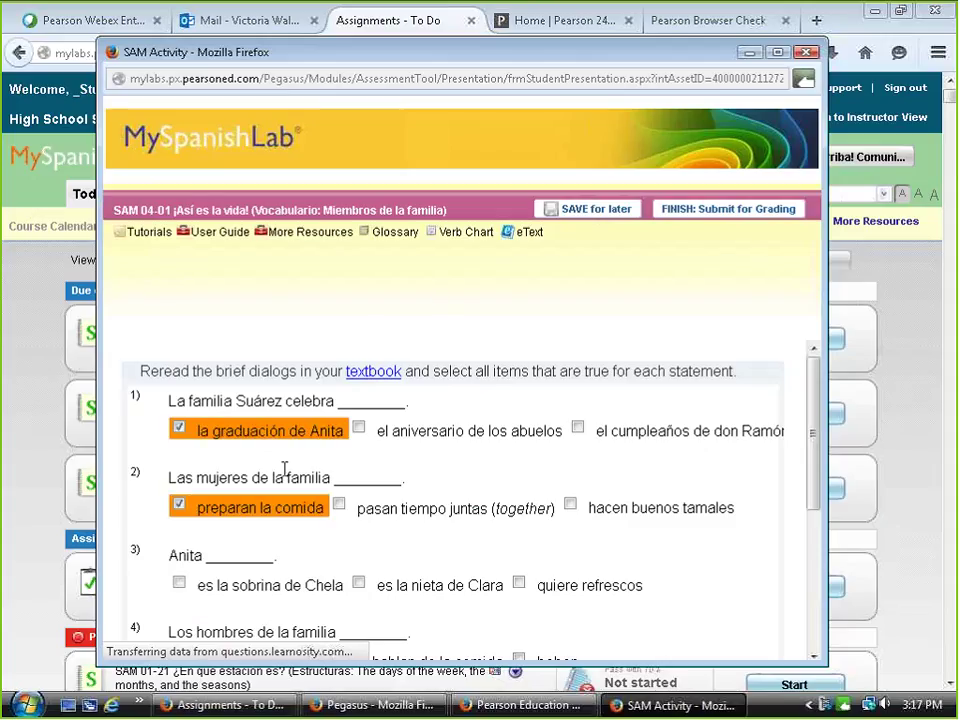
scroll(359, 435, down, 3)
click(179, 527)
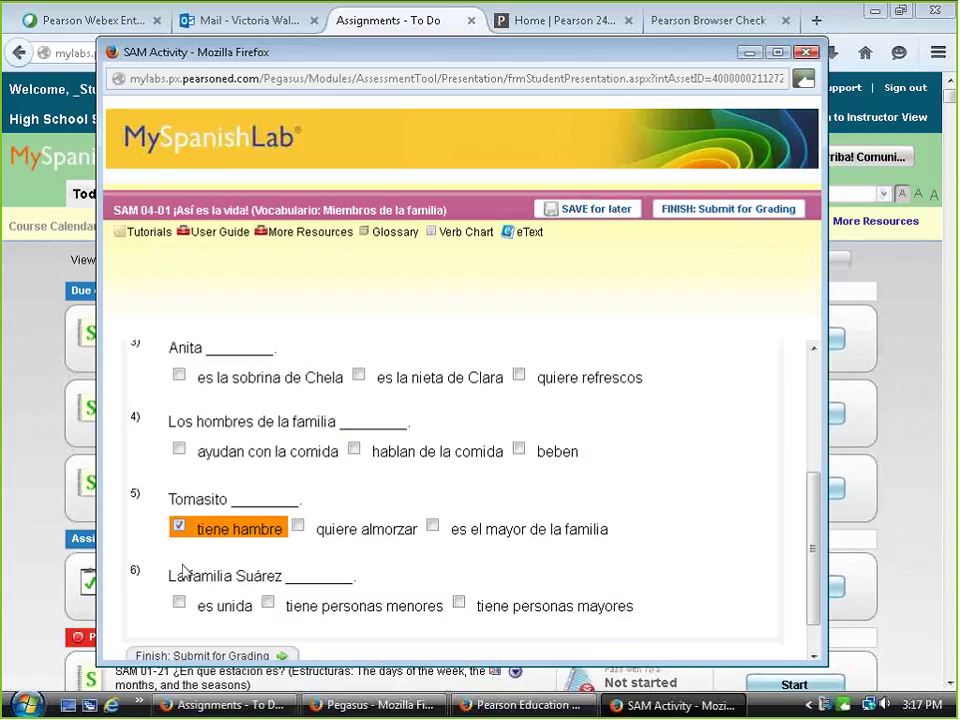
scroll(549, 461, up, 3)
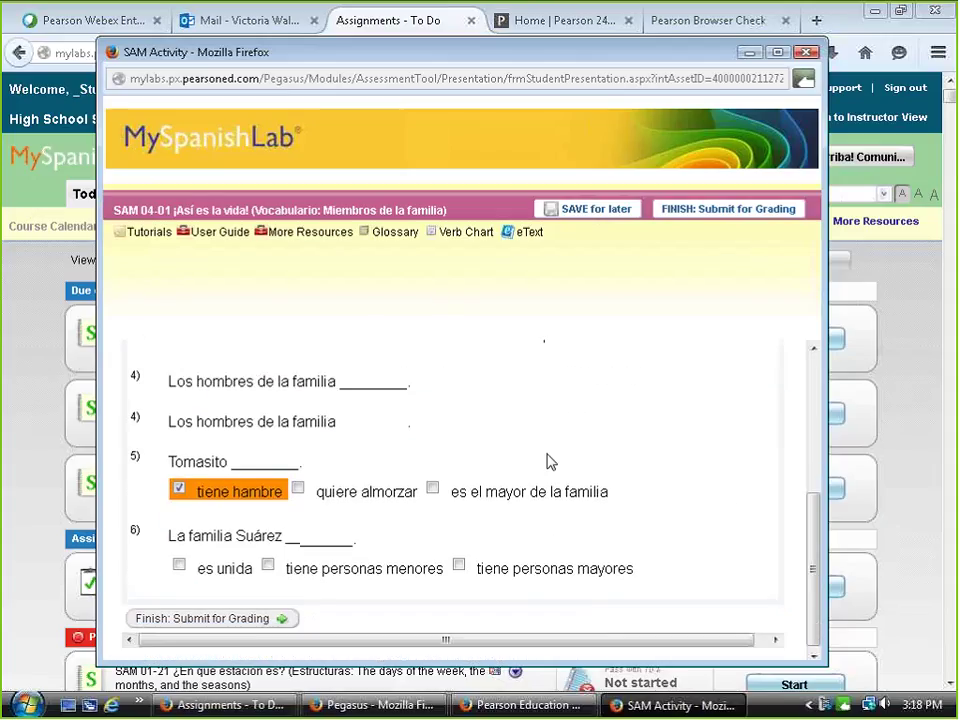
scroll(520, 447, up, 2)
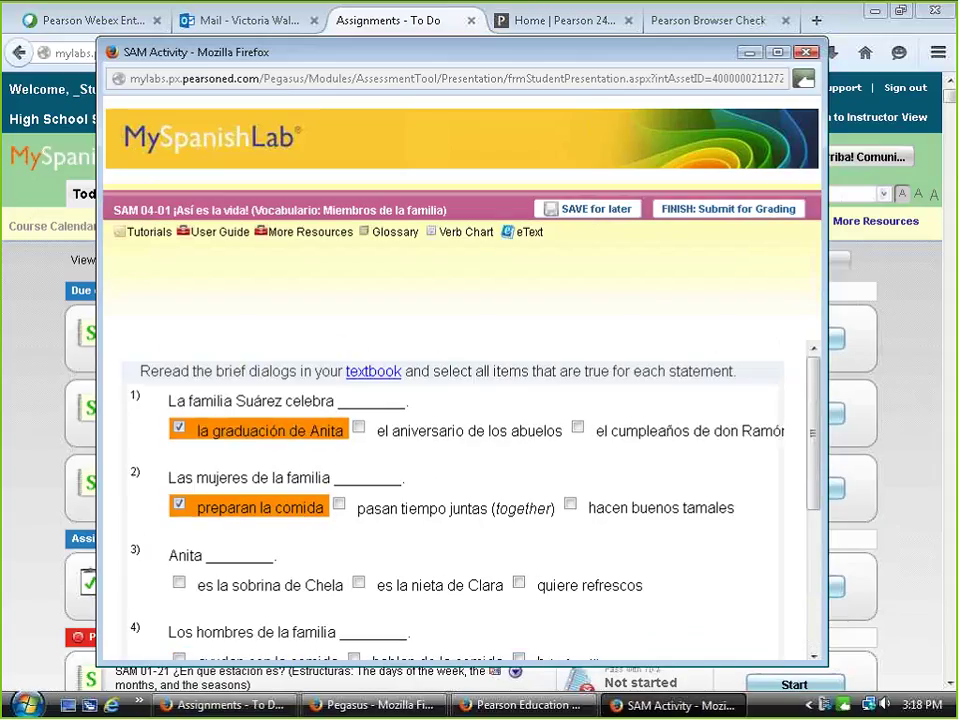
click(179, 584)
scroll(181, 588, down, 5)
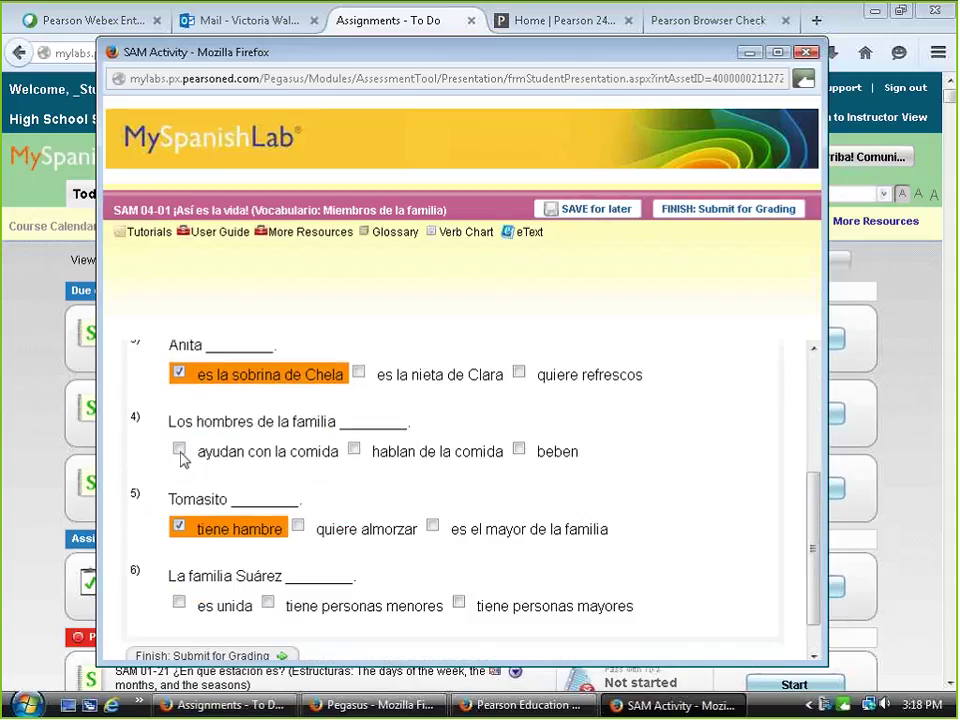
click(179, 450)
click(179, 604)
scroll(439, 512, down, 1)
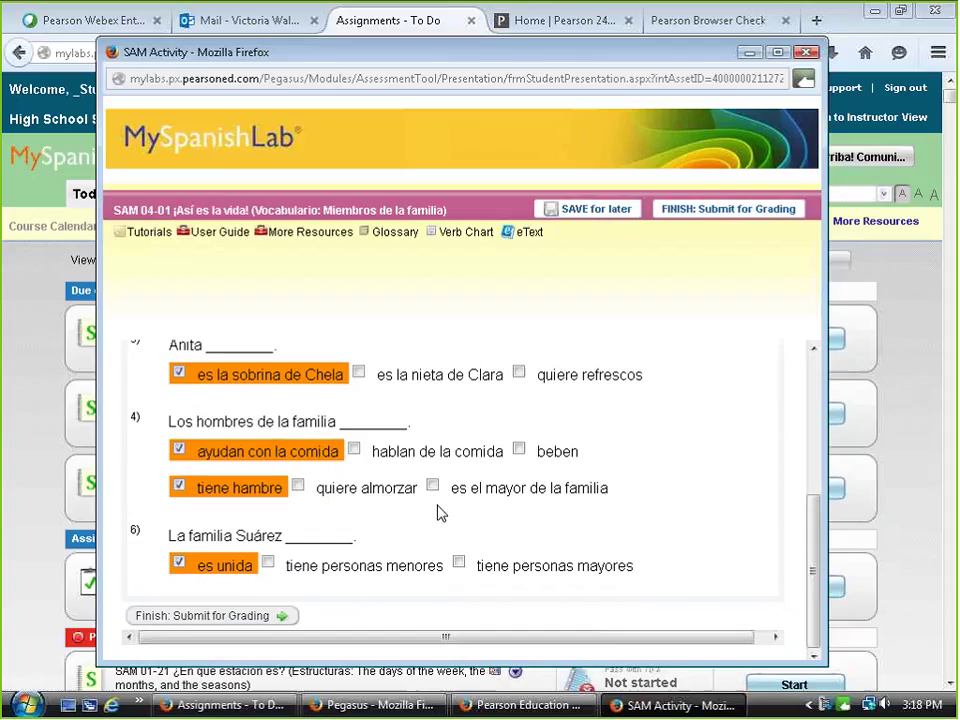
- Submit the SAM 04-01 activity for grading and return to the course from its results
click(238, 616)
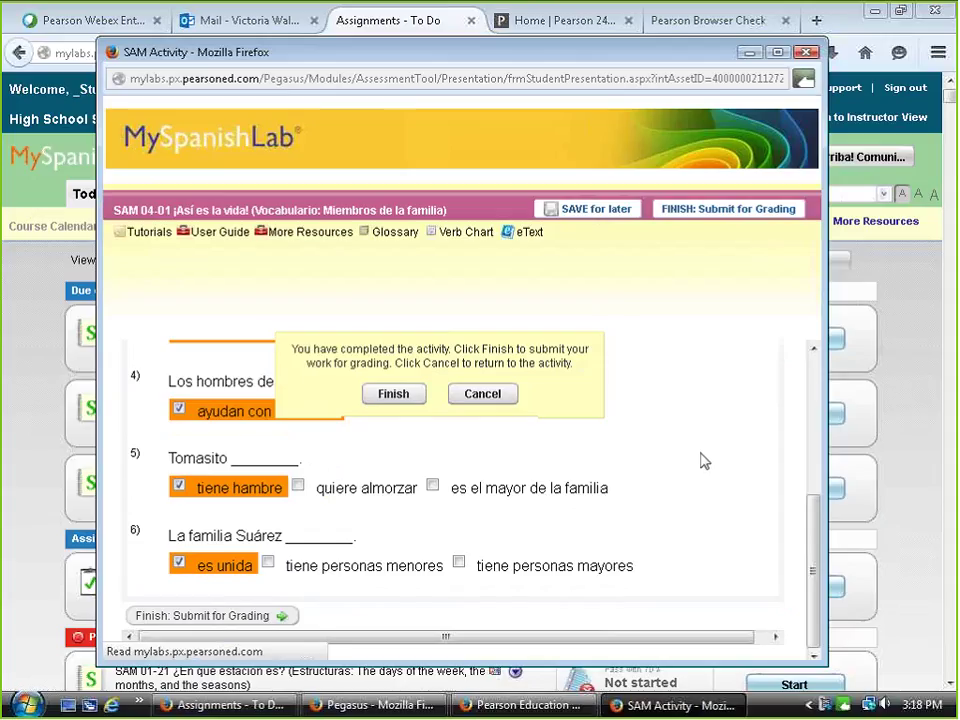
key(Return)
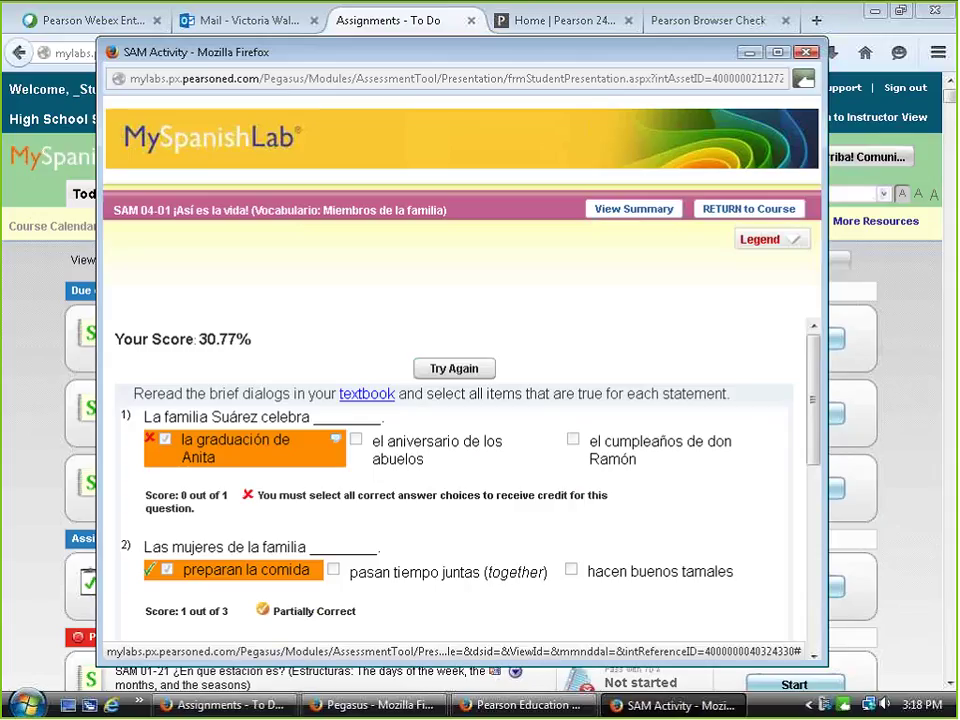
click(745, 209)
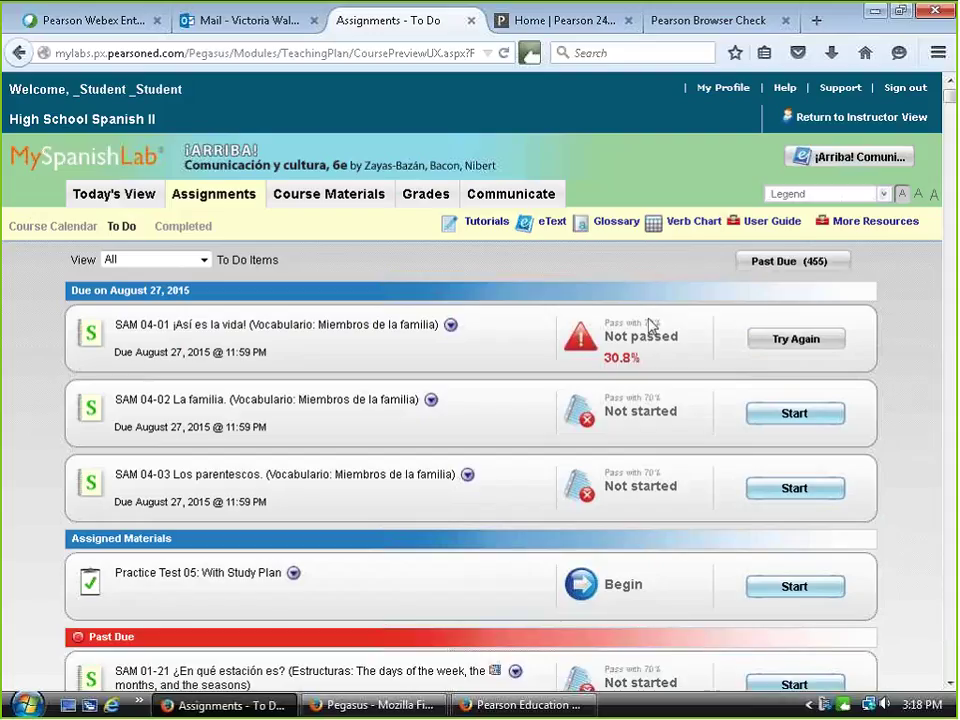
- View the student's submission for SAM 04-01, review the graded answers and close the submission window
click(451, 328)
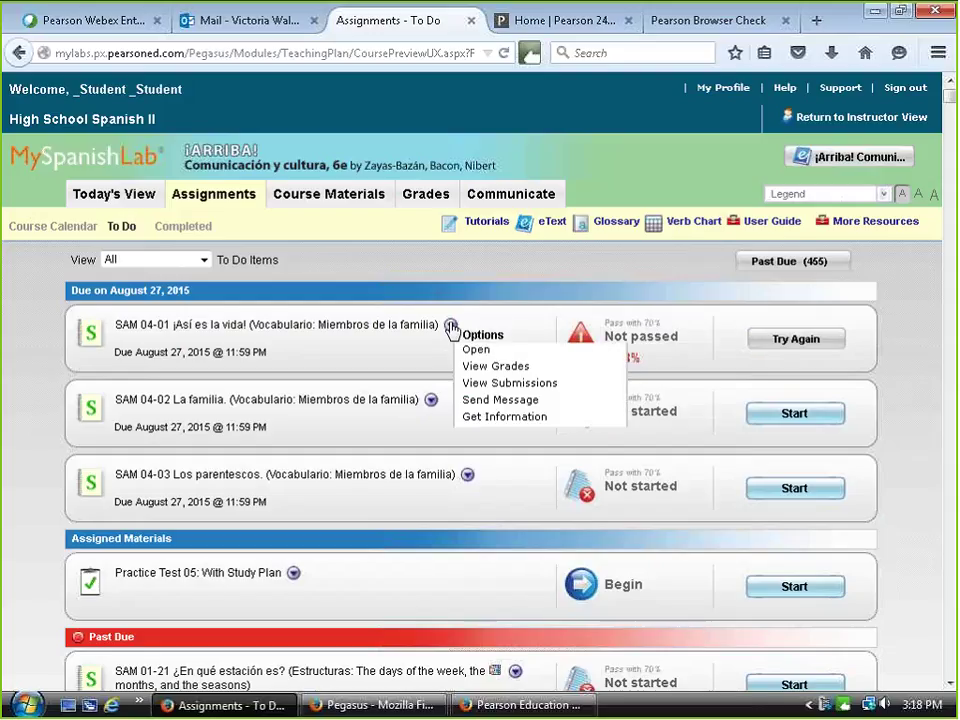
click(483, 388)
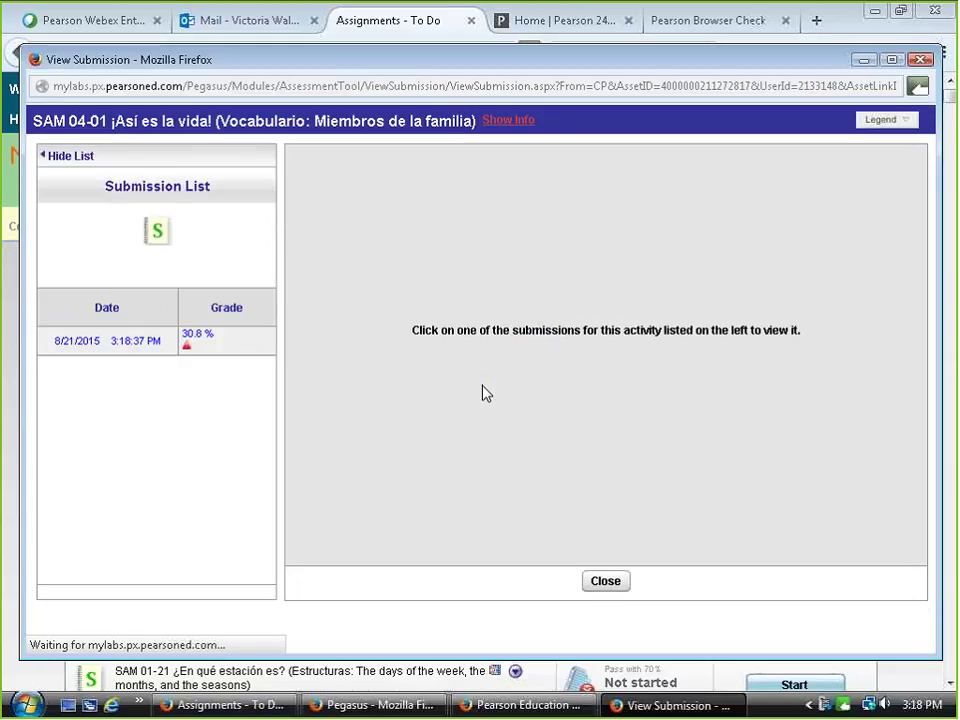
double_click(102, 340)
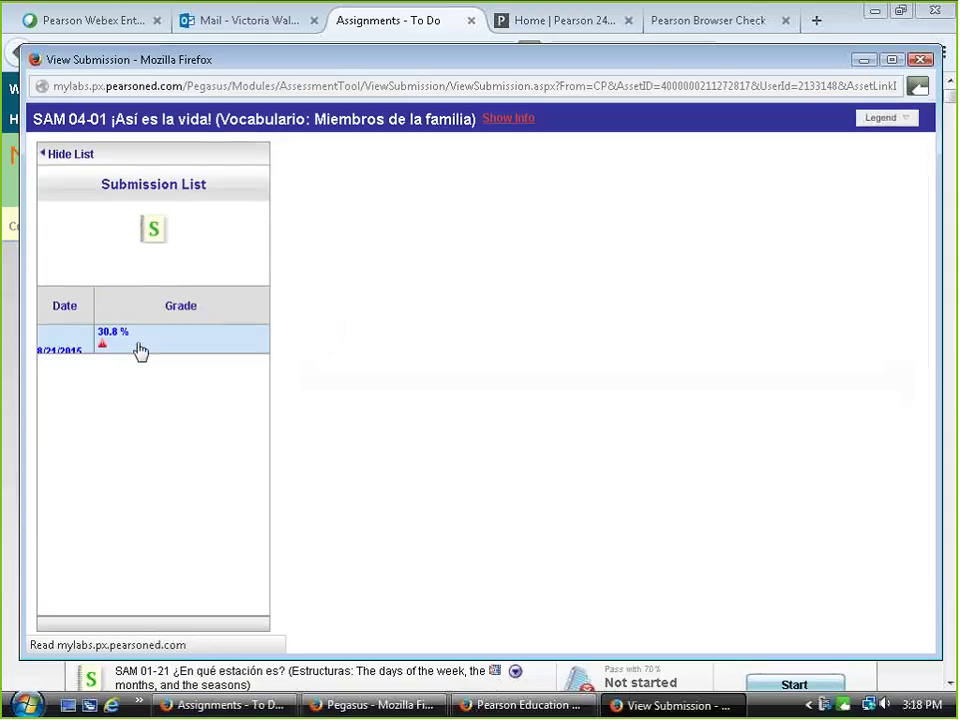
scroll(575, 360, down, 3)
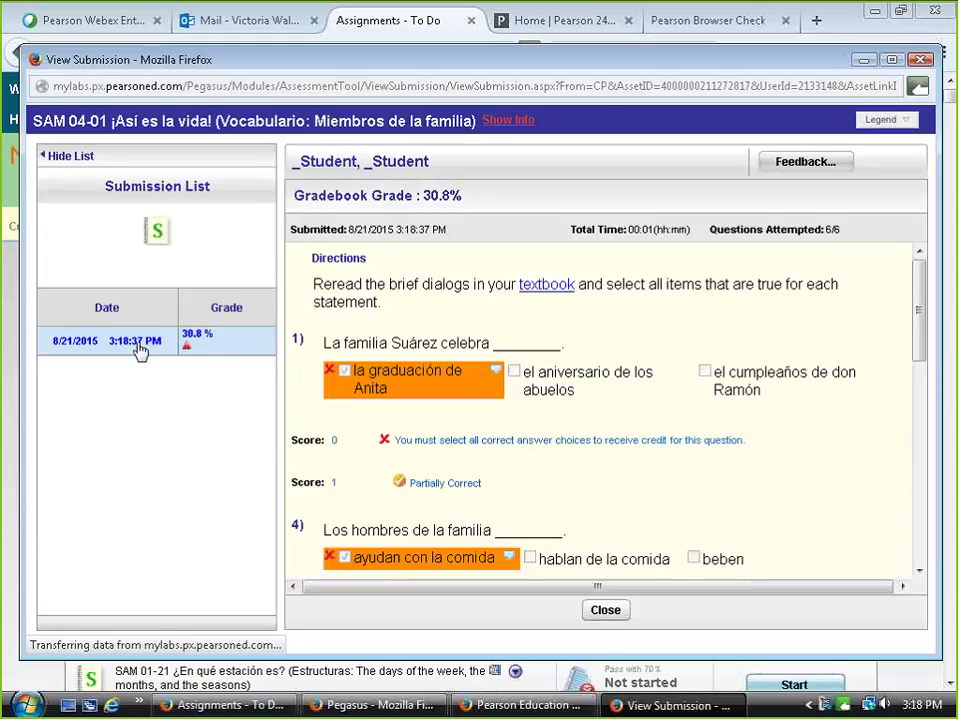
scroll(561, 358, down, 3)
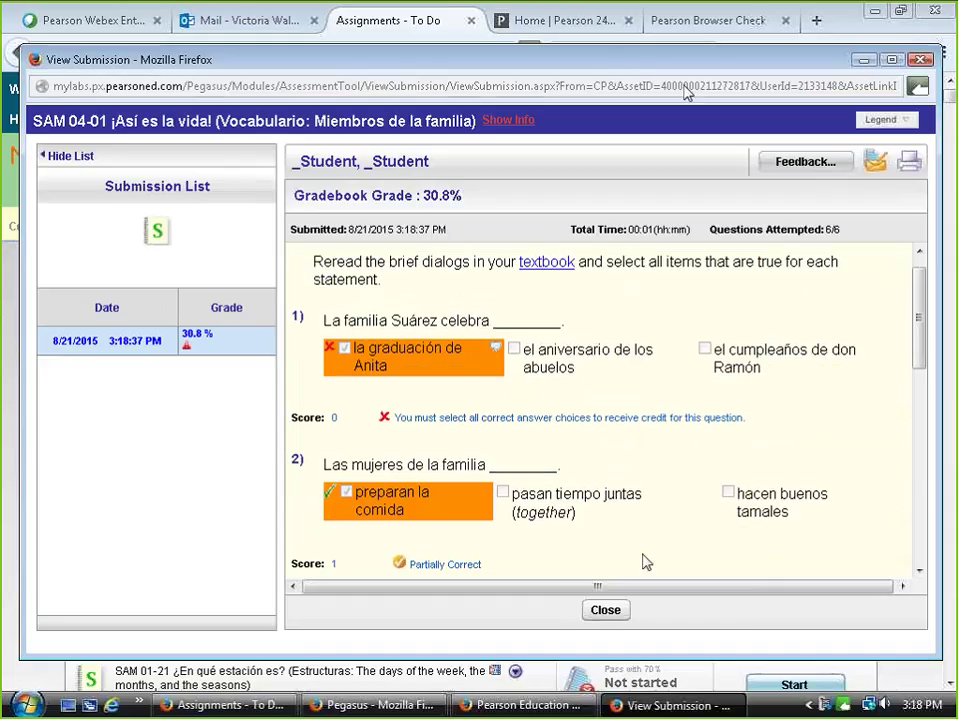
click(919, 61)
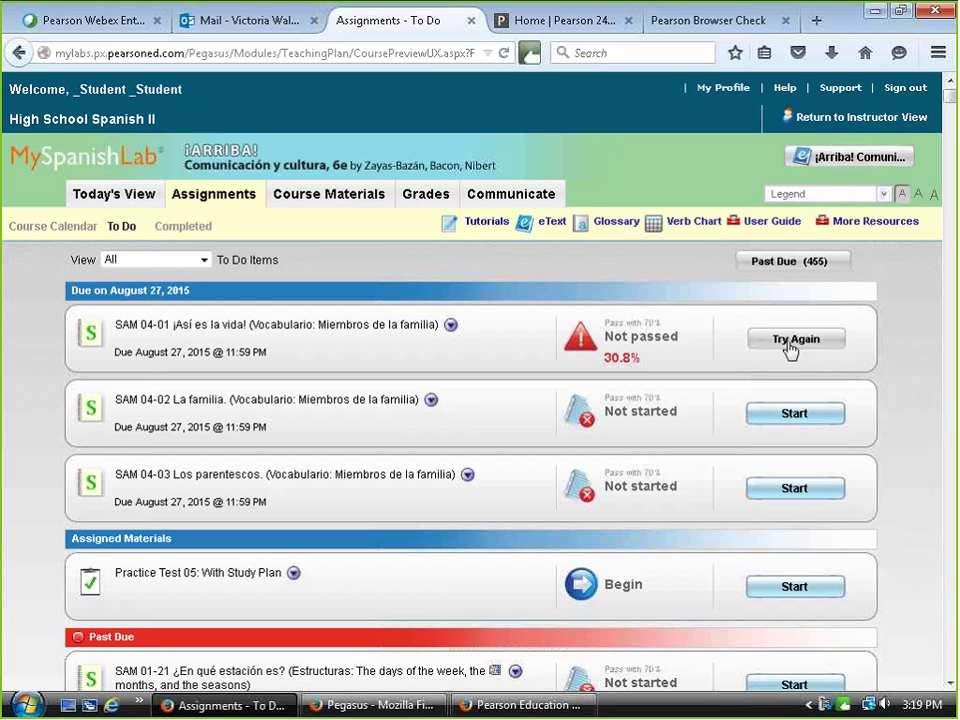
- Look over the To Do list again and open the student's Completed assignments list
scroll(830, 350, down, 2)
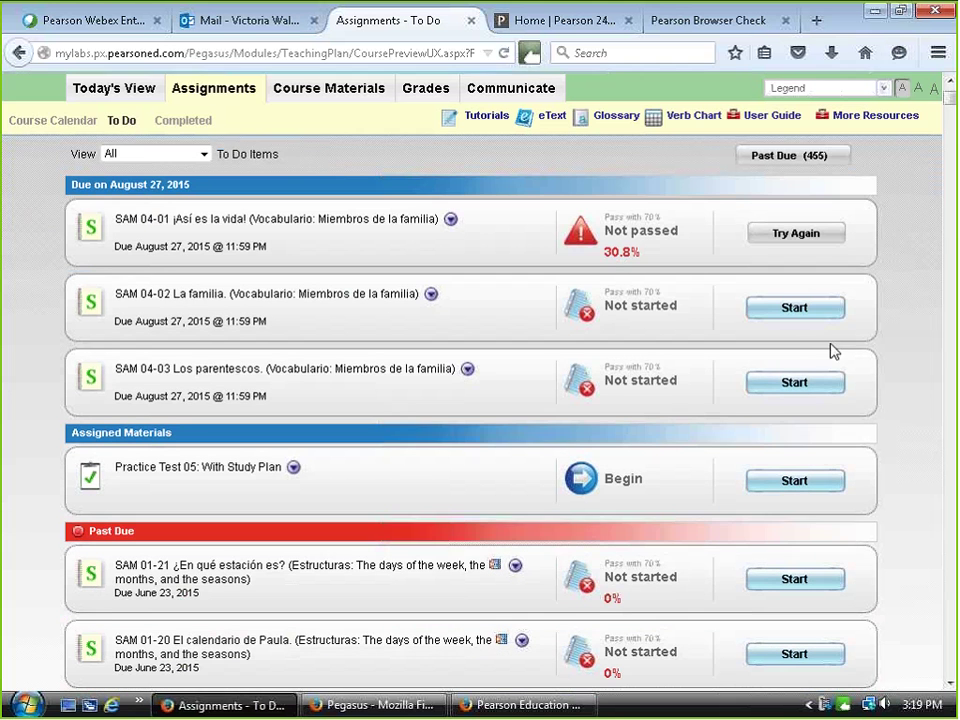
scroll(358, 216, up, 2)
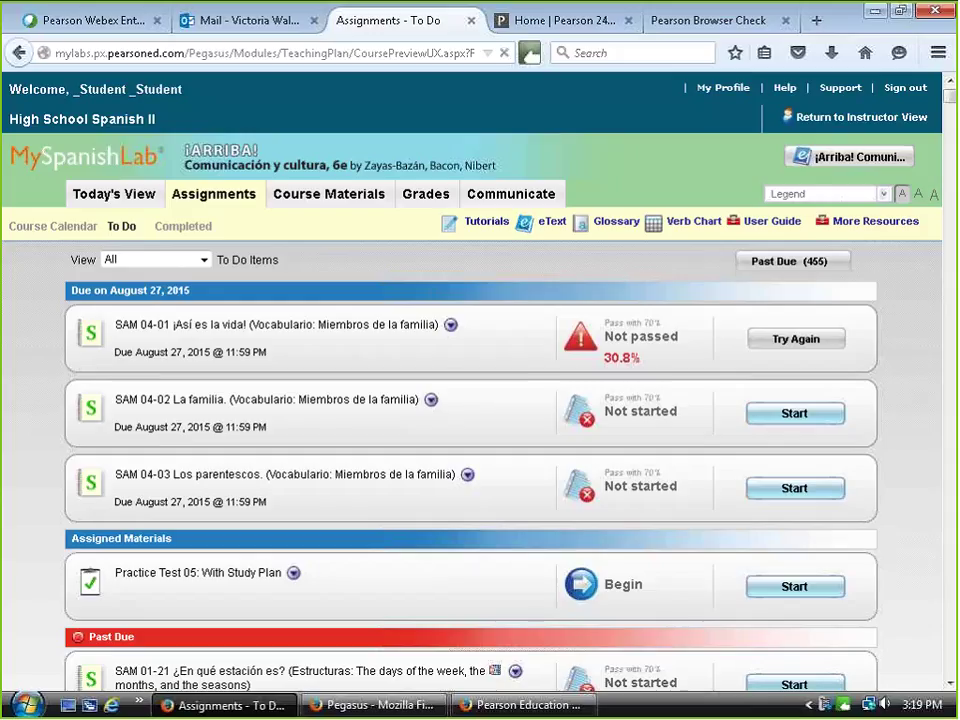
click(186, 227)
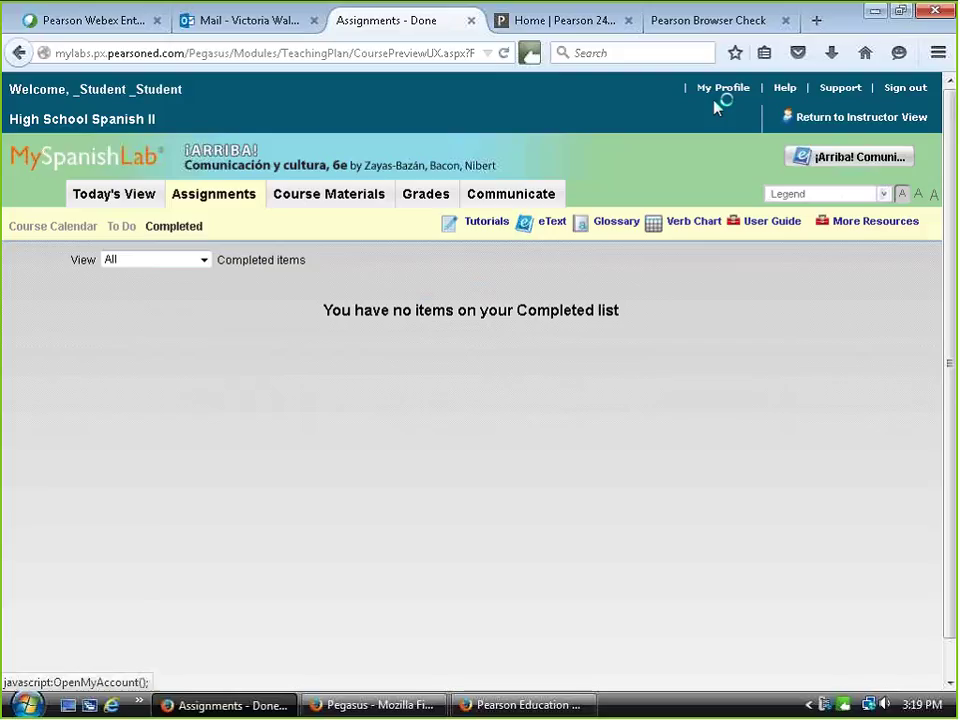
- Return to the instructor view and examine the alerts among the Today's View notifications
click(862, 116)
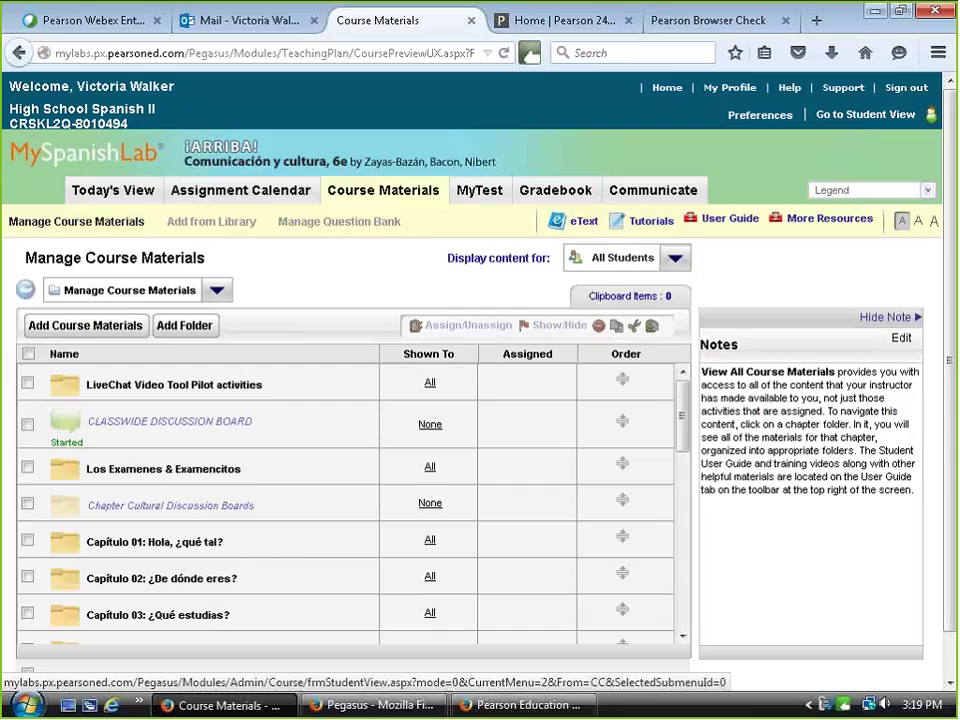
click(124, 199)
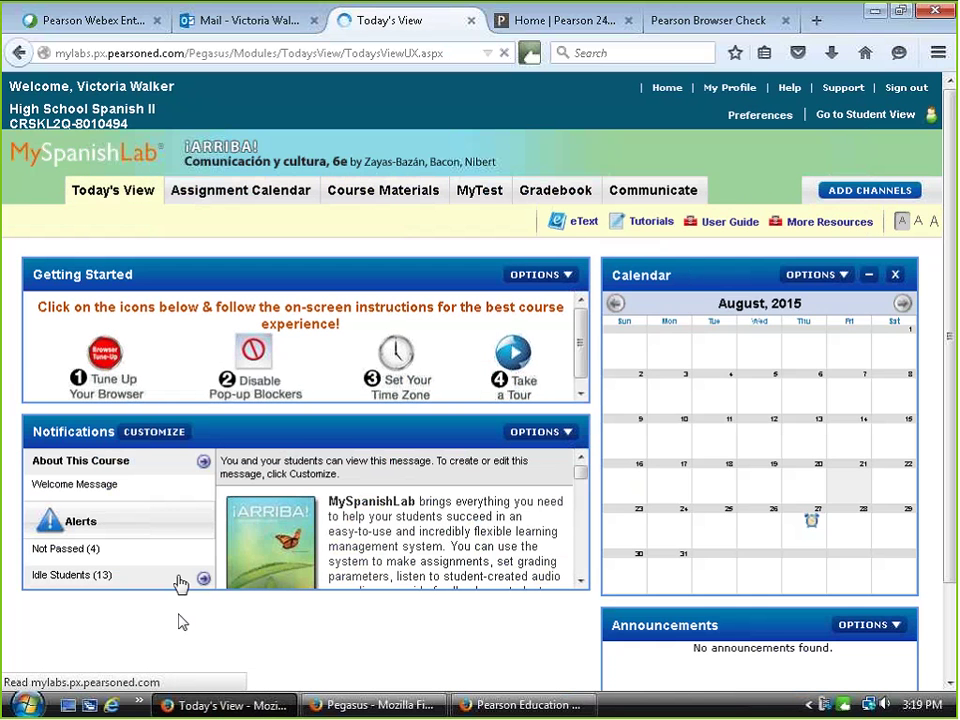
scroll(168, 541, down, 1)
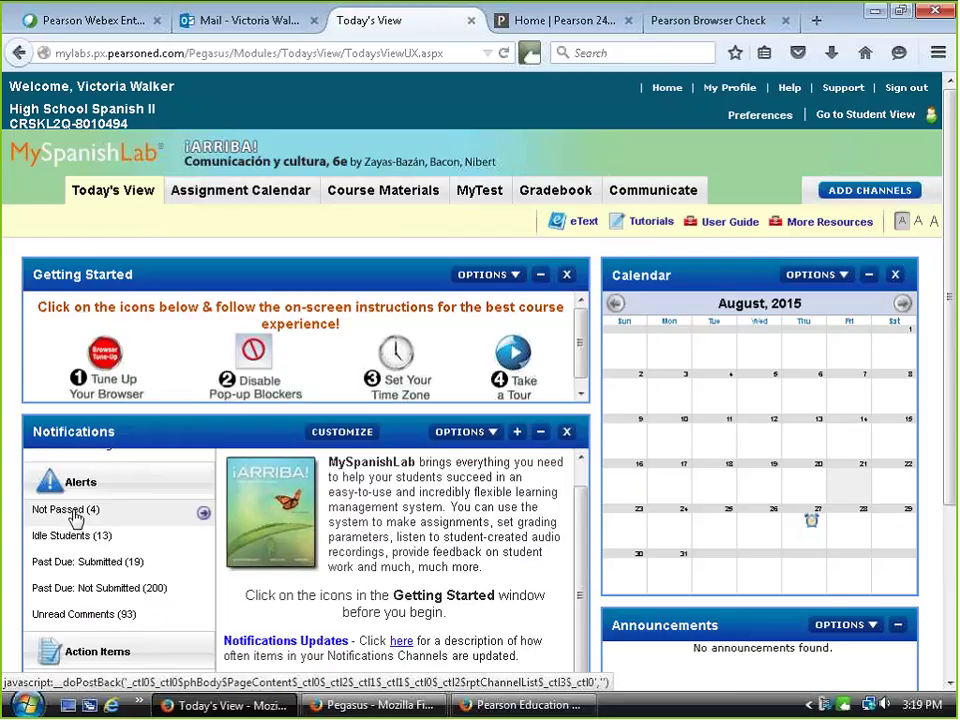
- Open the Past Due: Submitted alert and look through the remaining alerts, action items and performance notifications
click(88, 567)
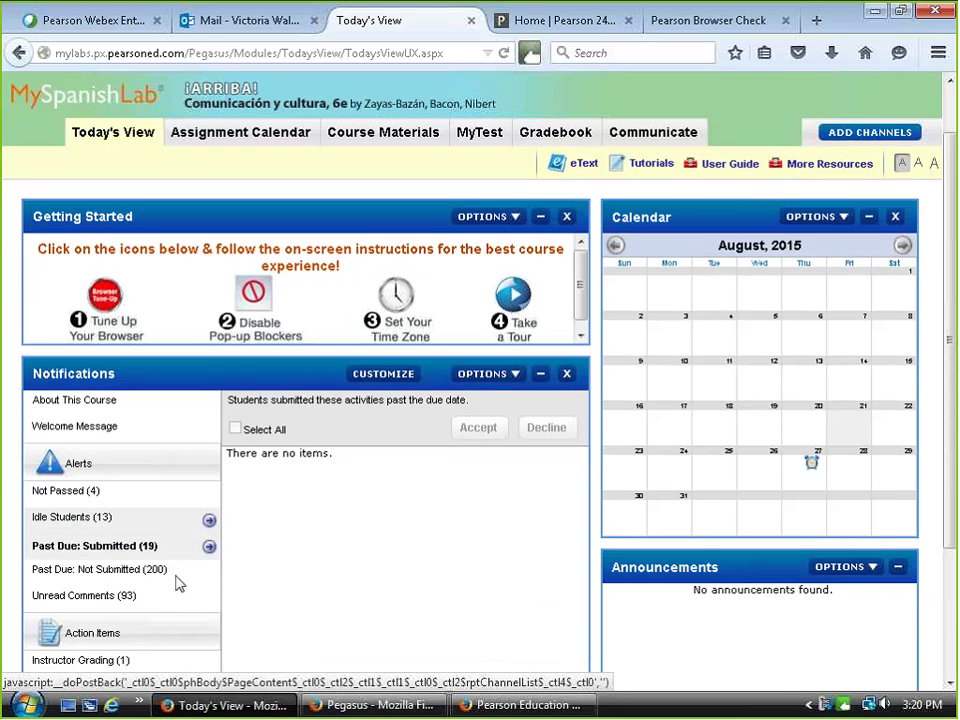
scroll(176, 583, down, 2)
scroll(179, 547, up, 2)
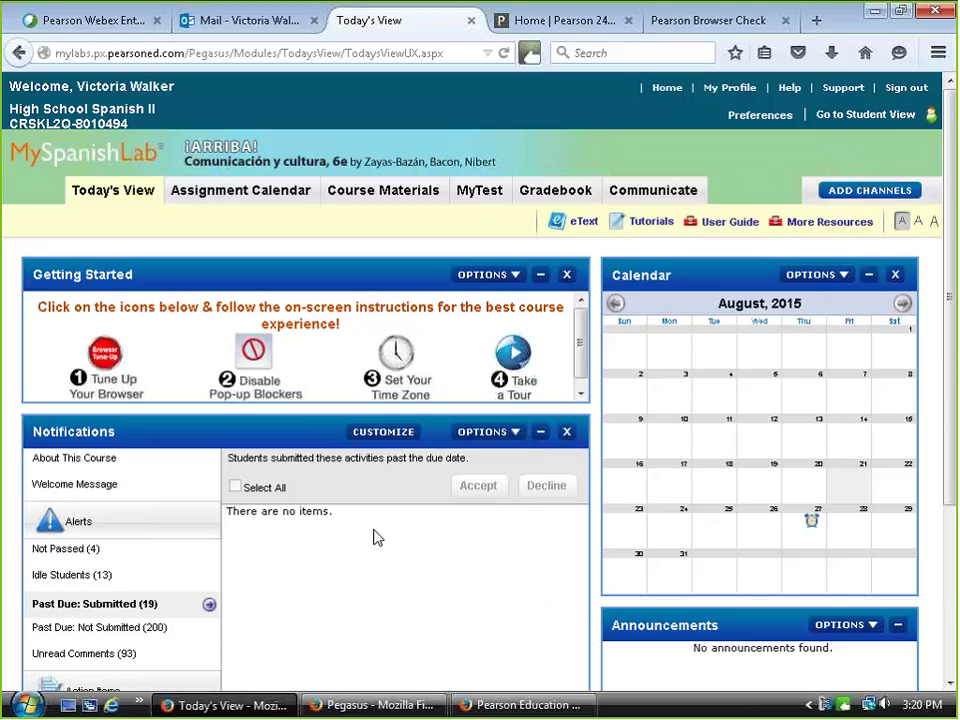
scroll(396, 534, down, 5)
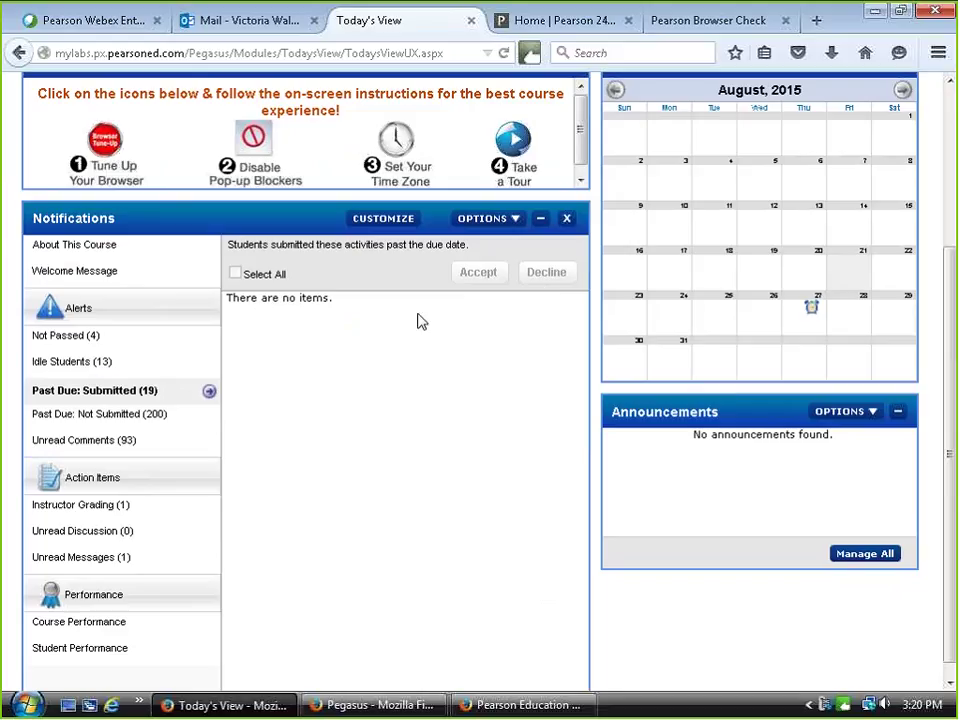
- Show the activities awaiting instructor grading and open the submissions for LiveChat: ¿Qué hiciste en tus vacaciones?
click(88, 514)
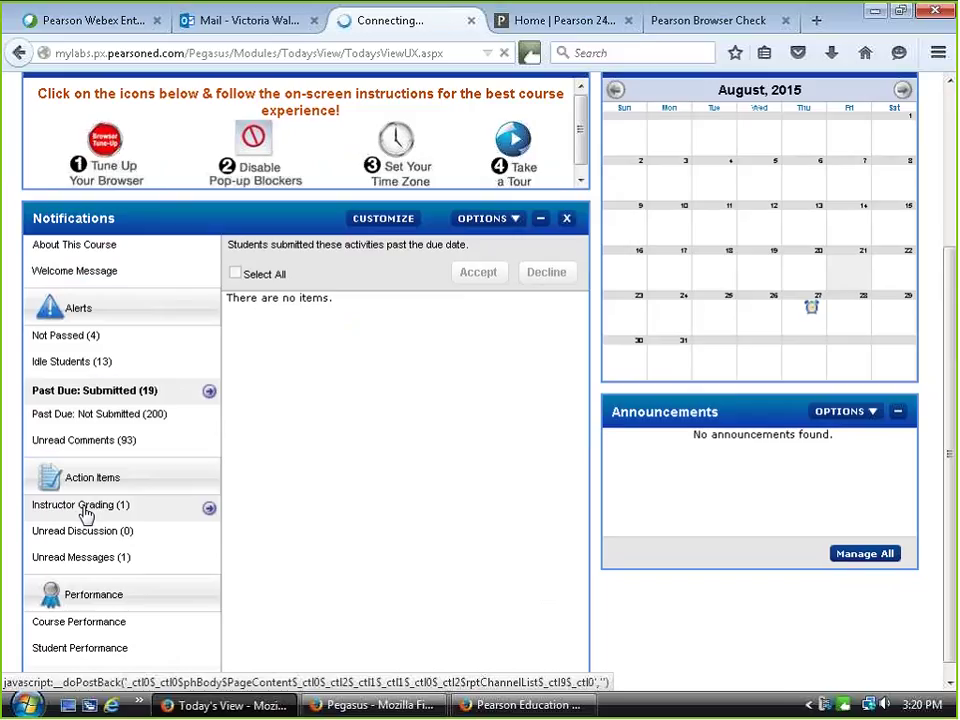
click(85, 510)
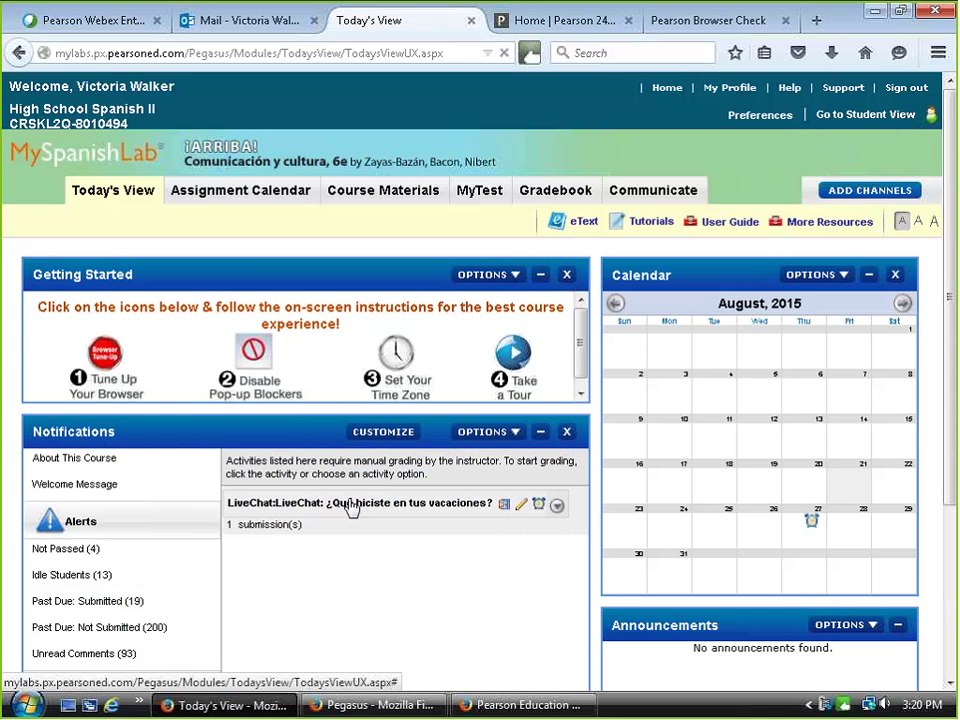
click(355, 513)
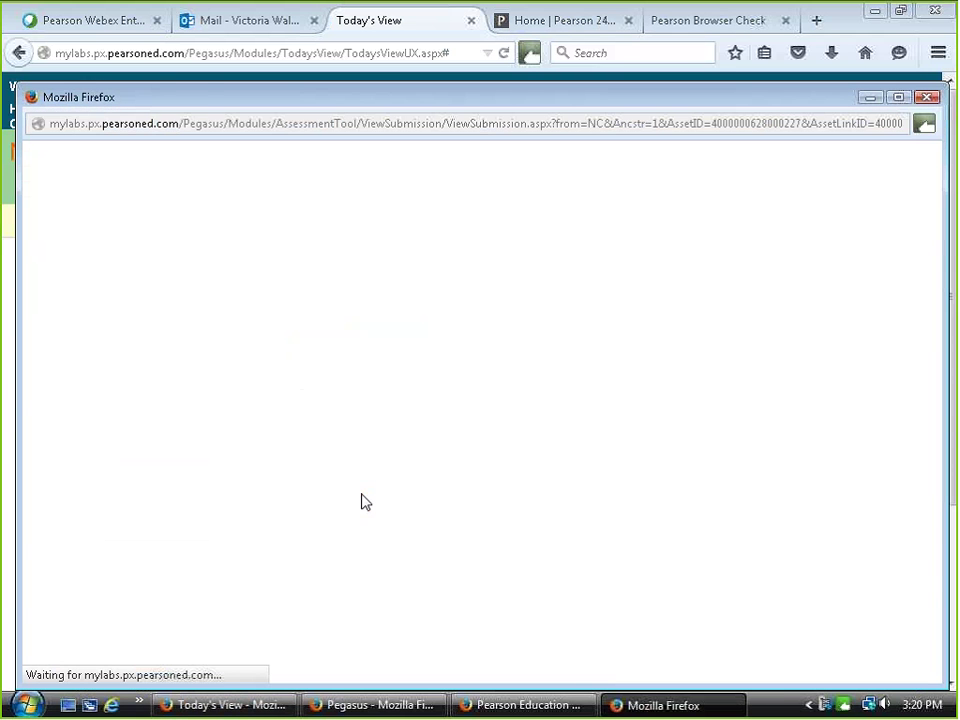
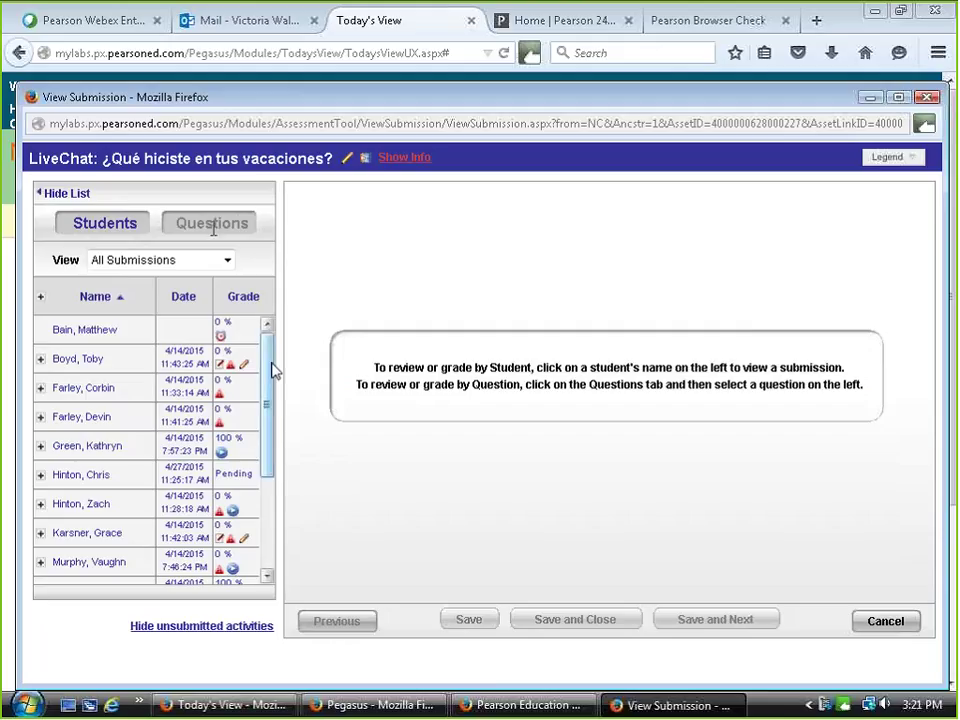
- Open the second listed student's LiveChat submission and hide the submission list to enlarge it
drag(270, 386, 268, 345)
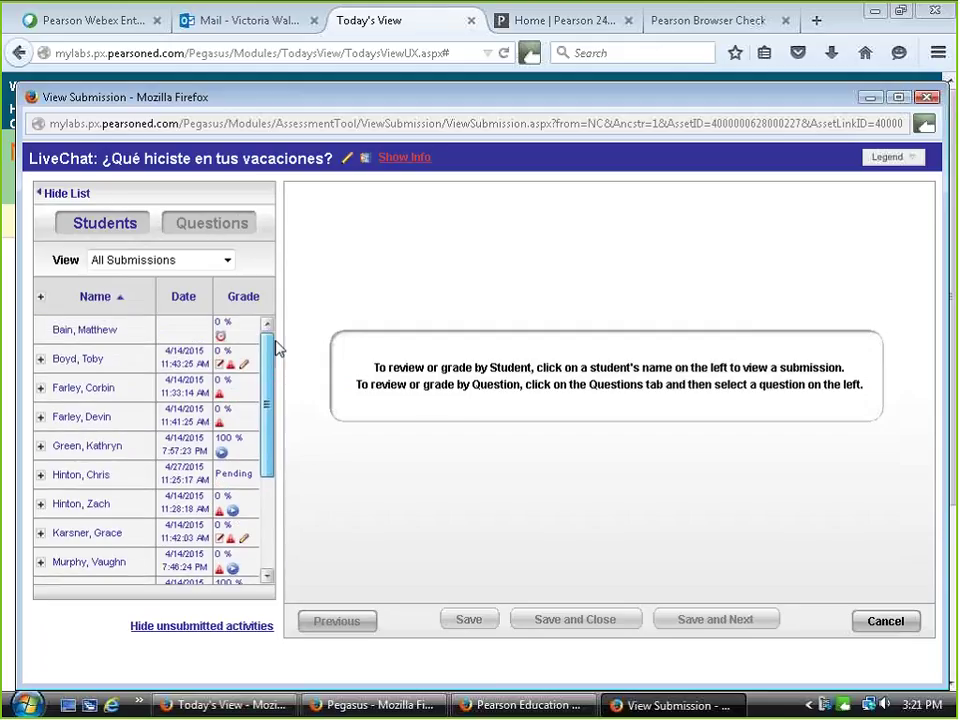
click(175, 365)
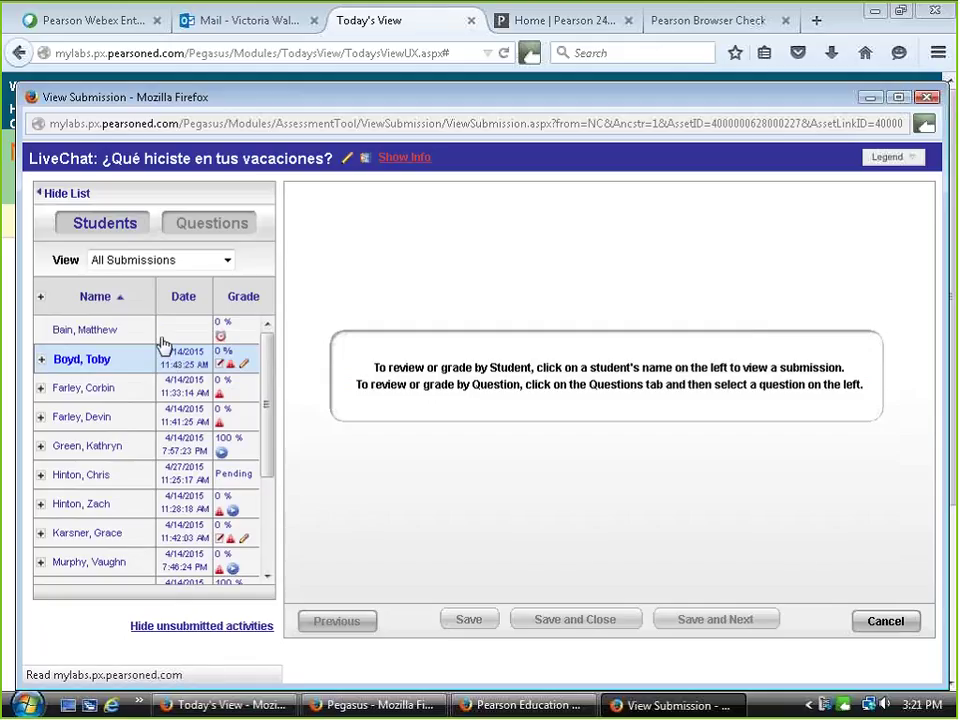
click(56, 194)
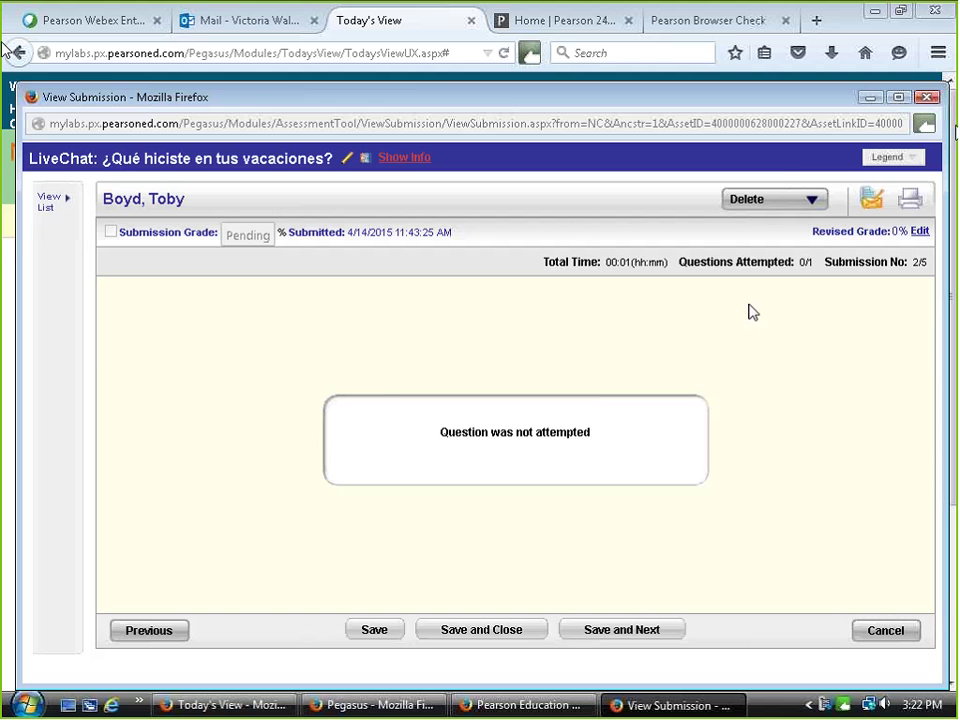
- Close the current submission, reopen the LiveChat: ¿Qué hiciste en tus vacaciones? submissions and open the one with the pending grade
click(928, 97)
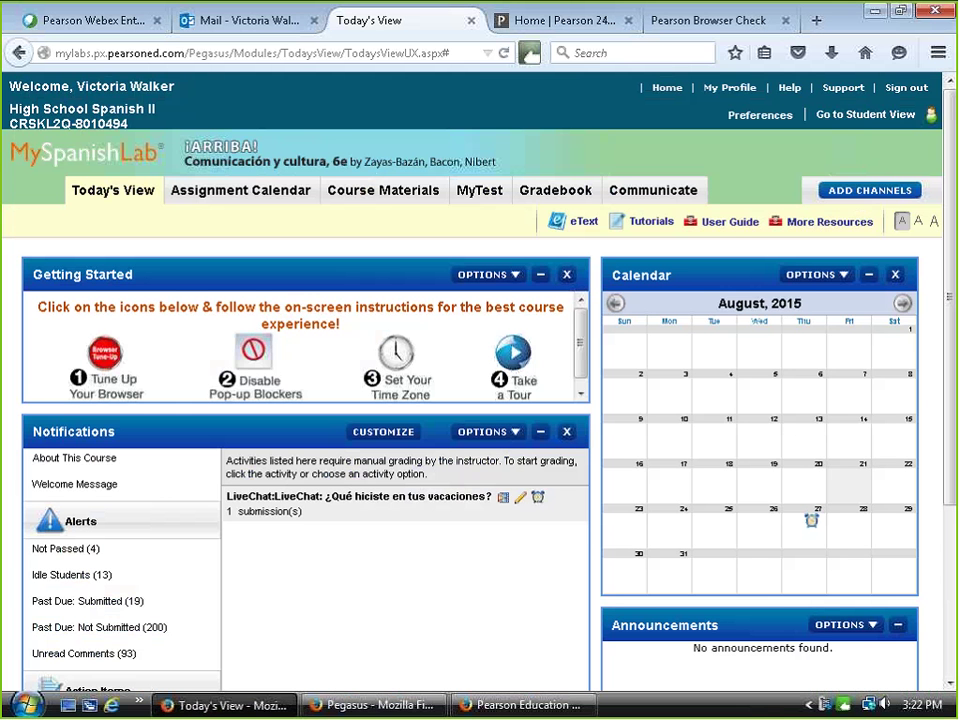
click(286, 500)
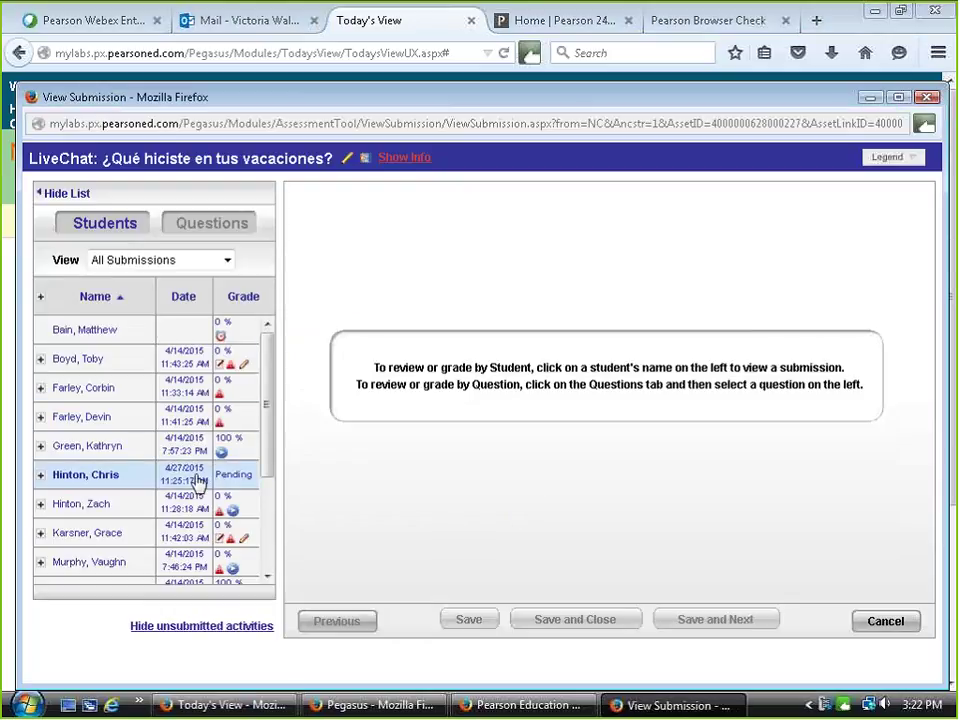
click(199, 478)
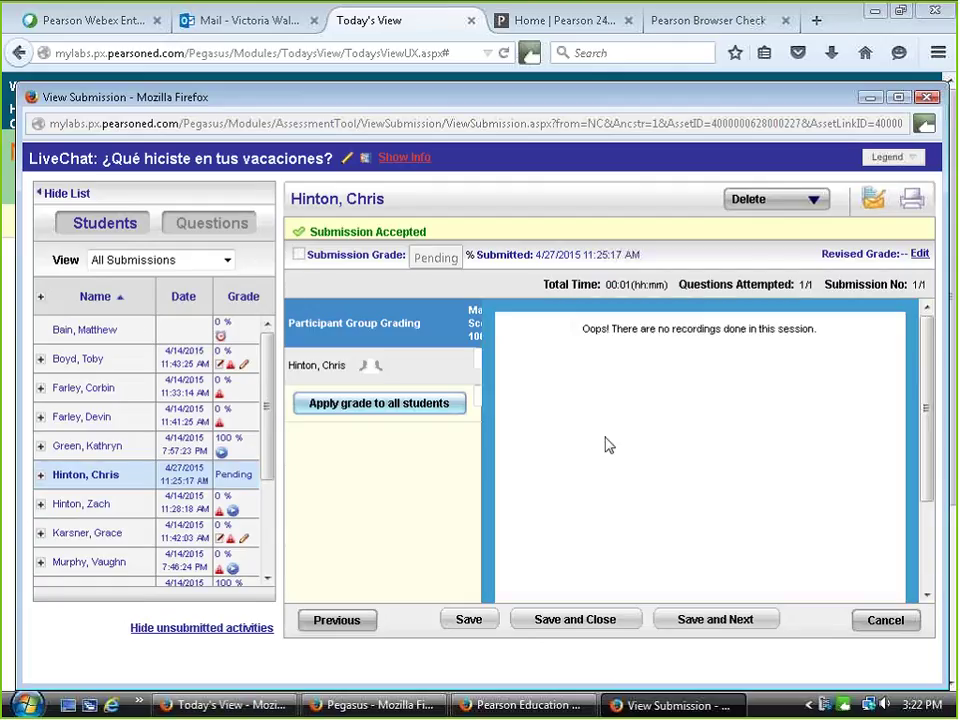
- Examine the pending submission's participant group grading, Review Video area and submission deletion options
scroll(497, 469, down, 1)
scroll(484, 469, down, 1)
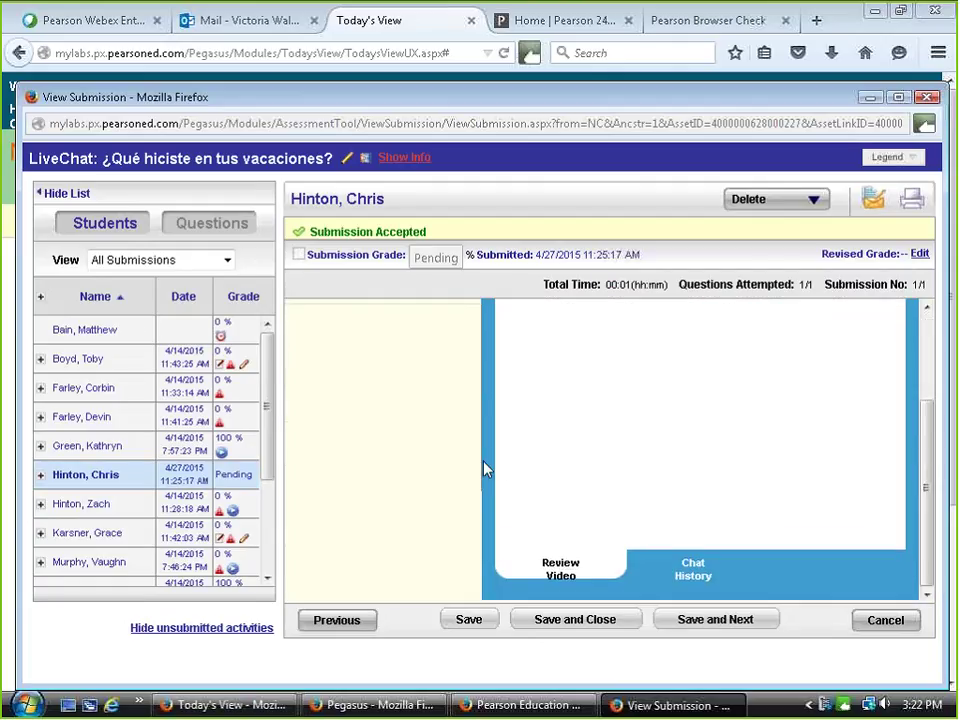
scroll(431, 459, up, 2)
scroll(421, 461, down, 2)
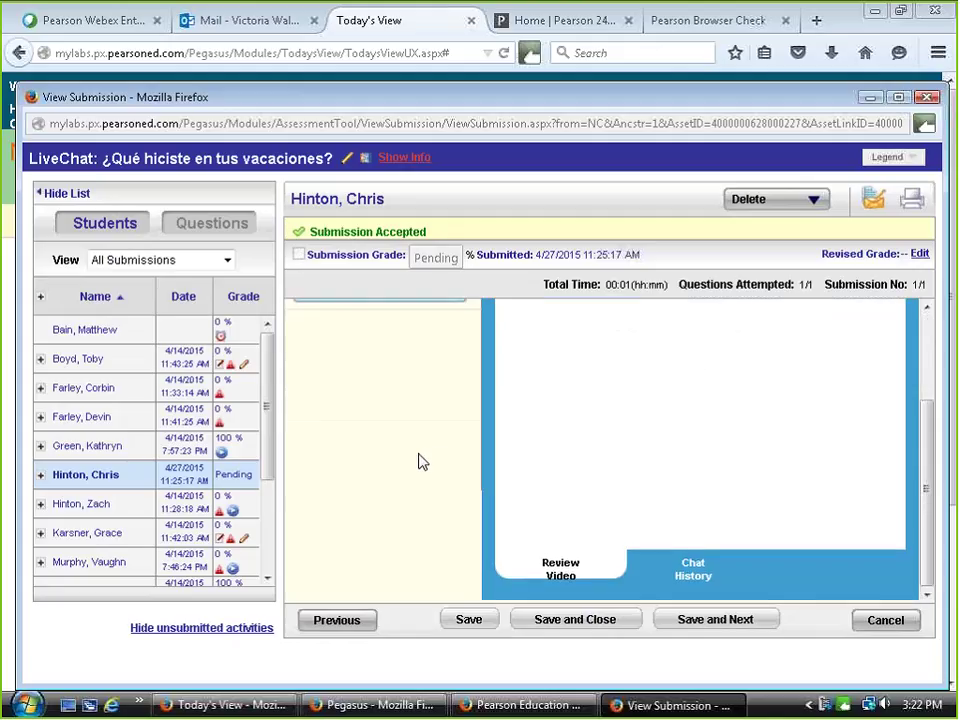
scroll(416, 465, up, 2)
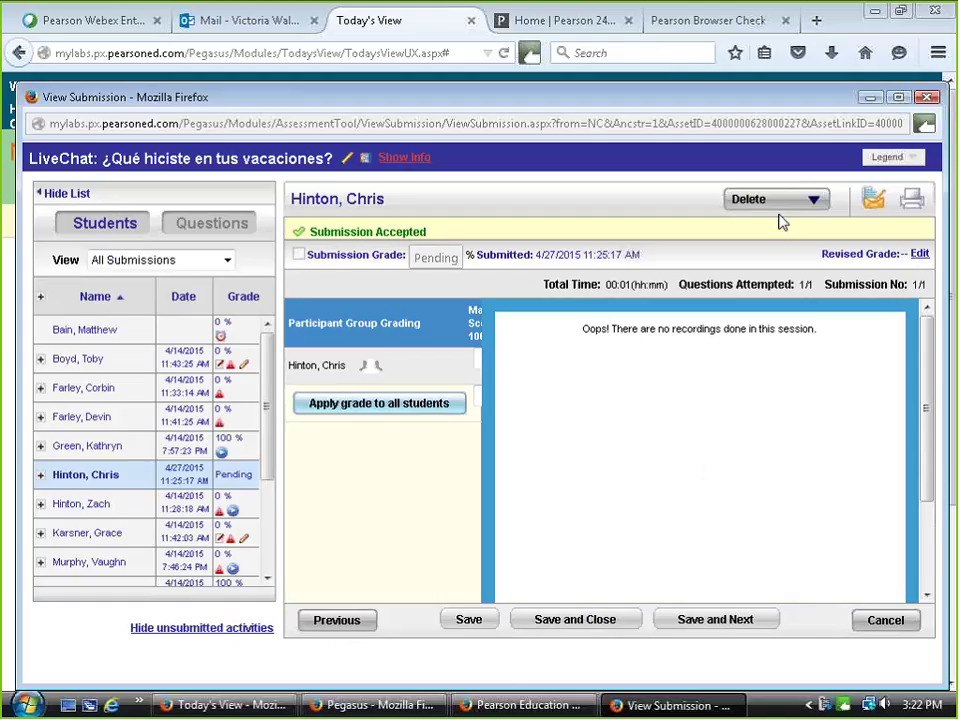
click(812, 200)
scroll(767, 452, down, 5)
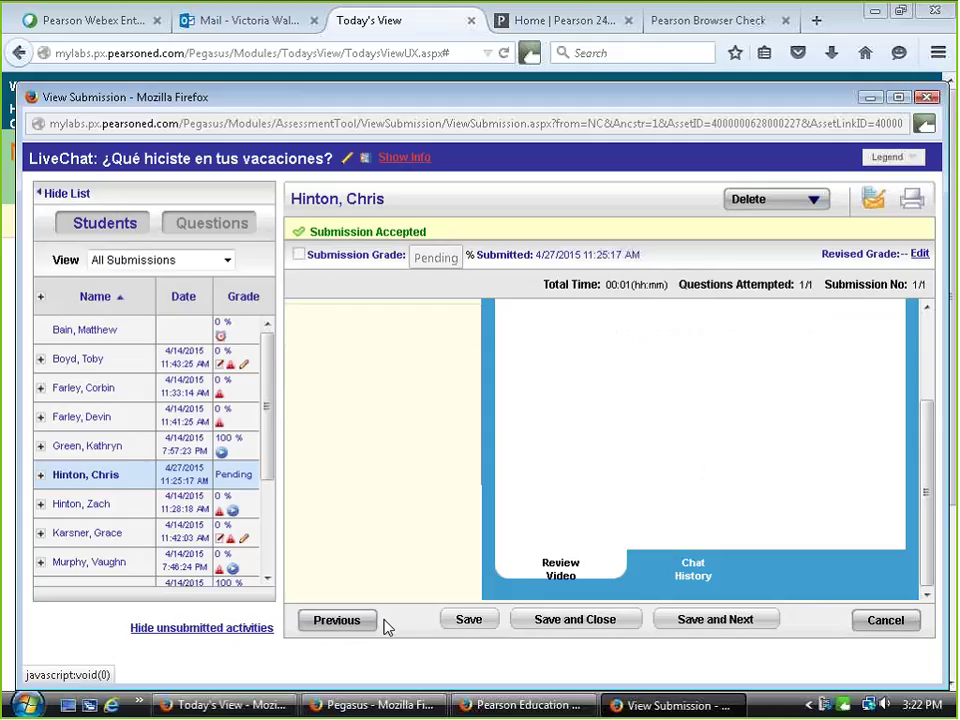
scroll(672, 471, up, 5)
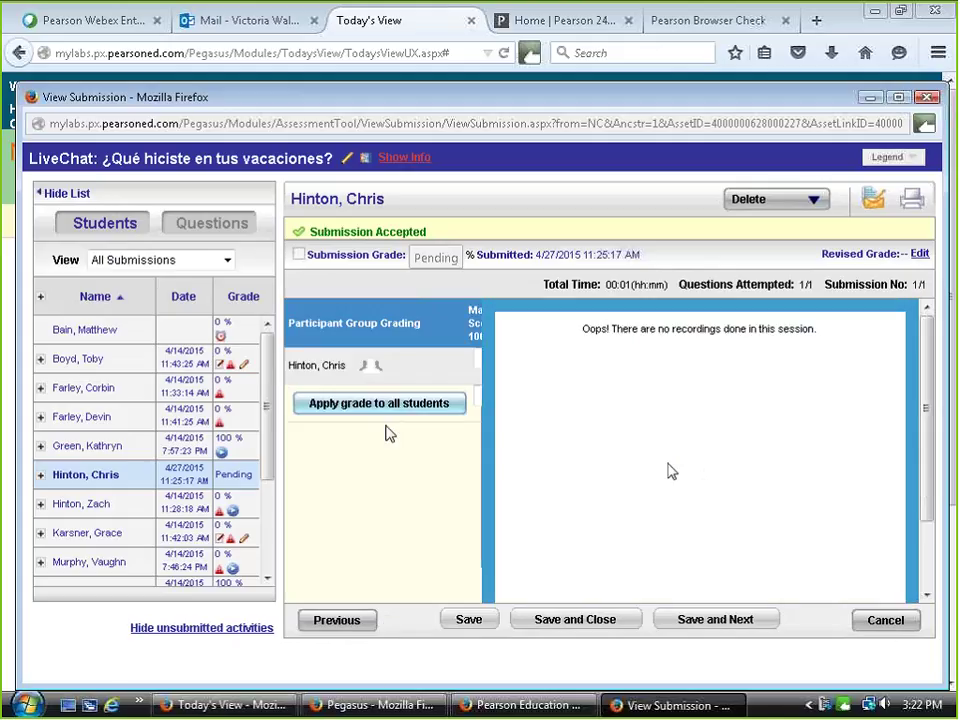
- Open the group submission dated 4/14/2015 7:57:23 PM, view its revised grade form without changing it, and close the submissions
click(234, 450)
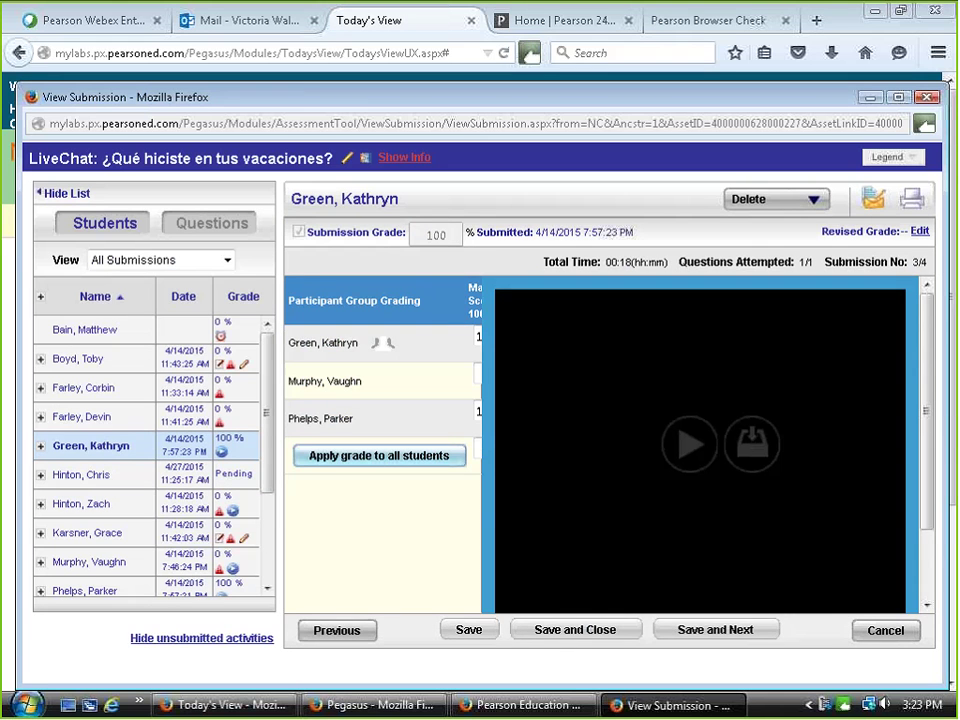
click(918, 232)
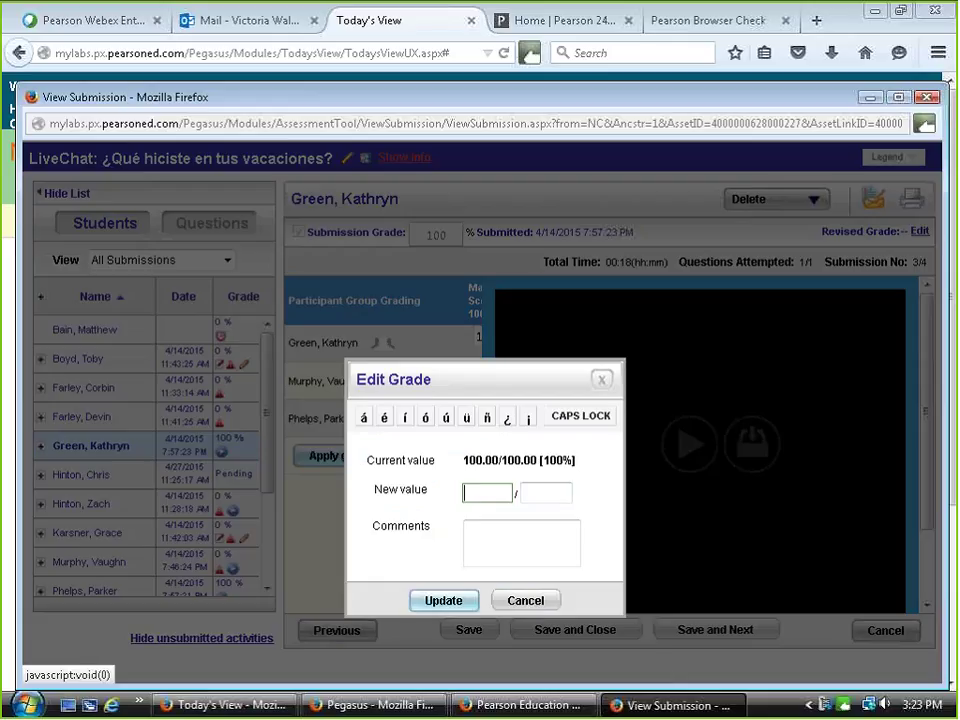
click(602, 380)
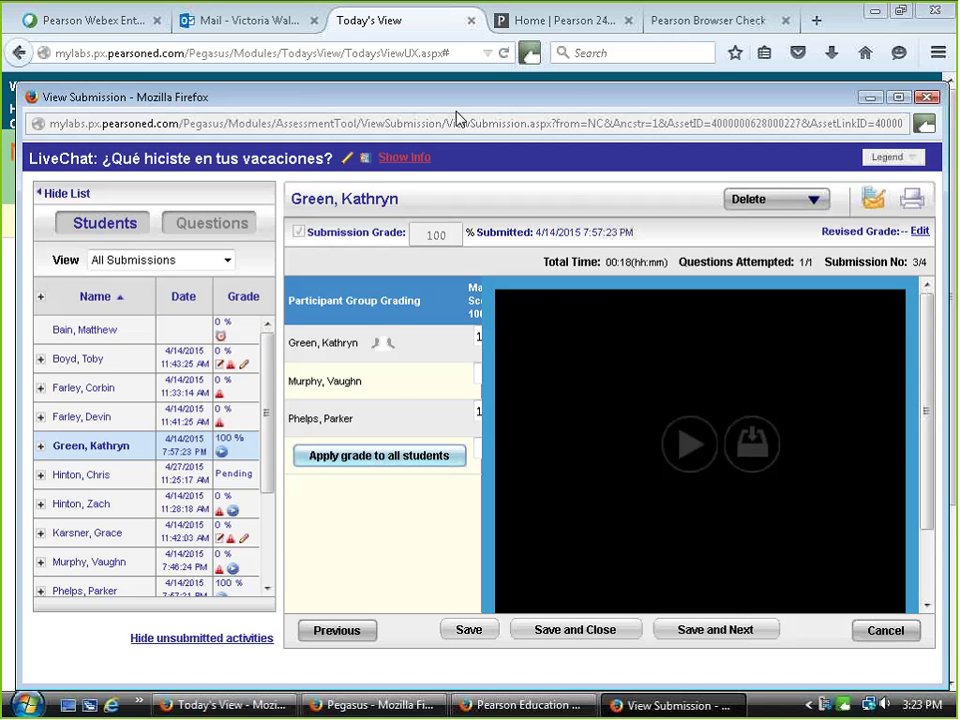
click(928, 100)
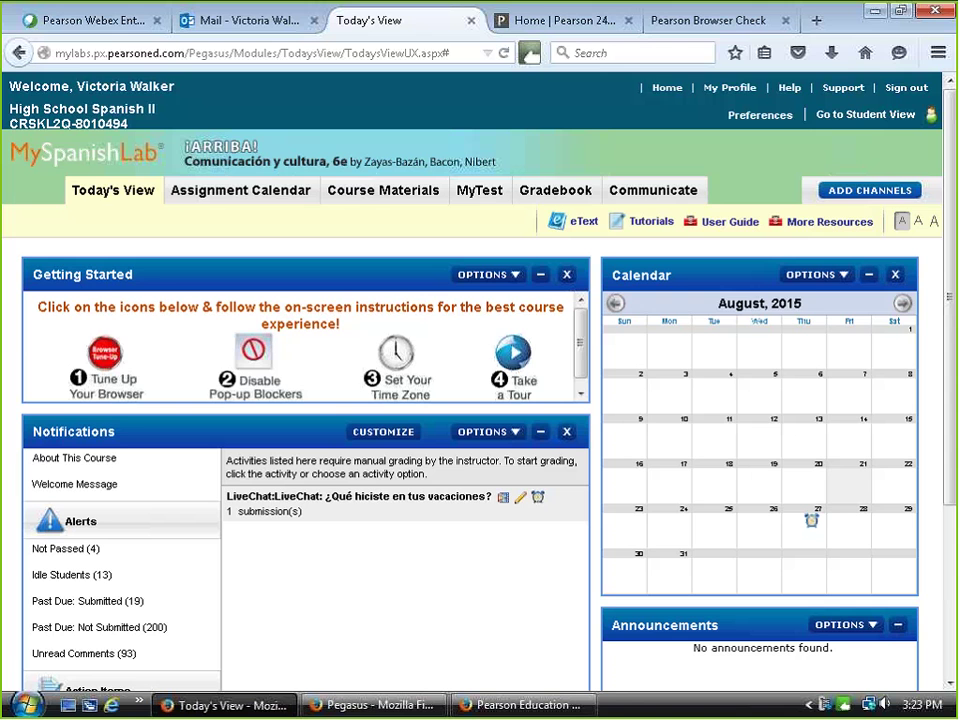
- In the Gradebook, view the grade editing form for the third student's 08.2 Examencito de vocab score and cancel it
click(548, 186)
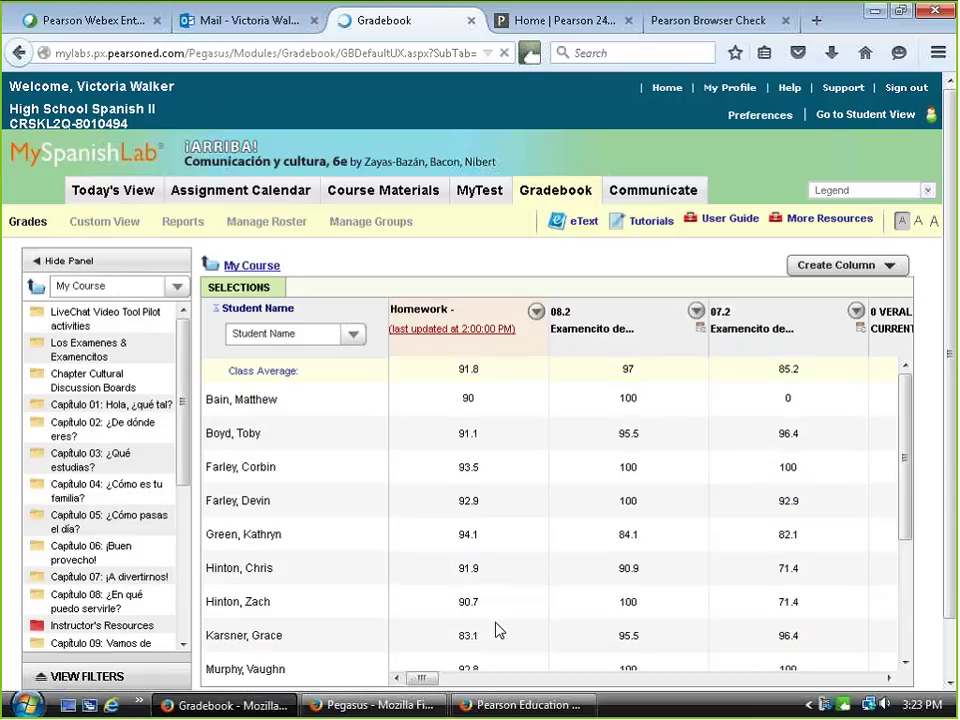
mouse_move(625, 465)
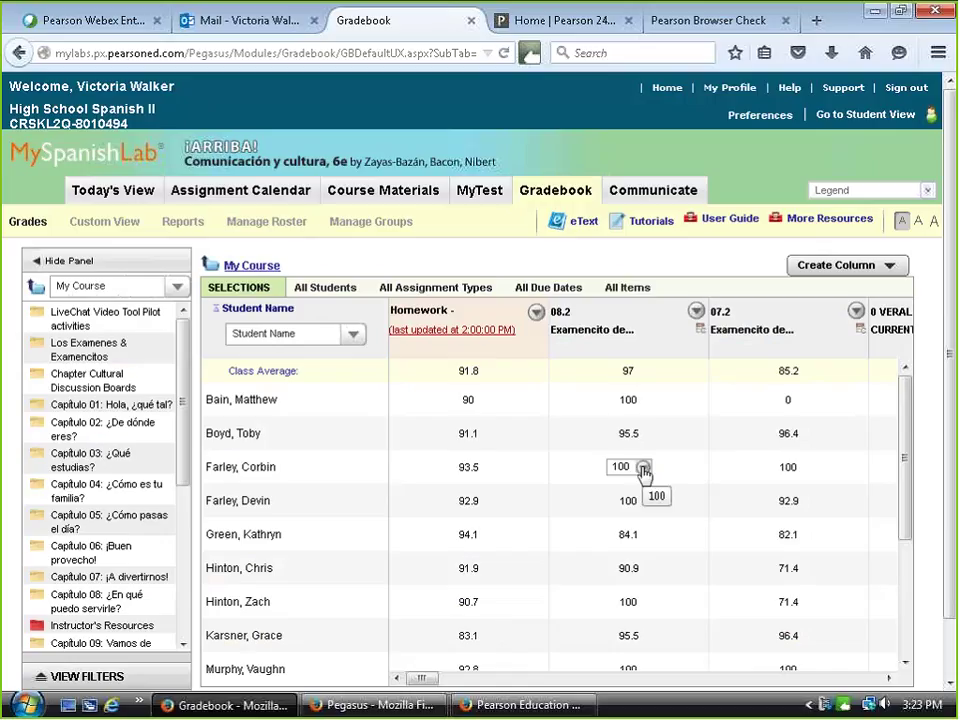
click(643, 467)
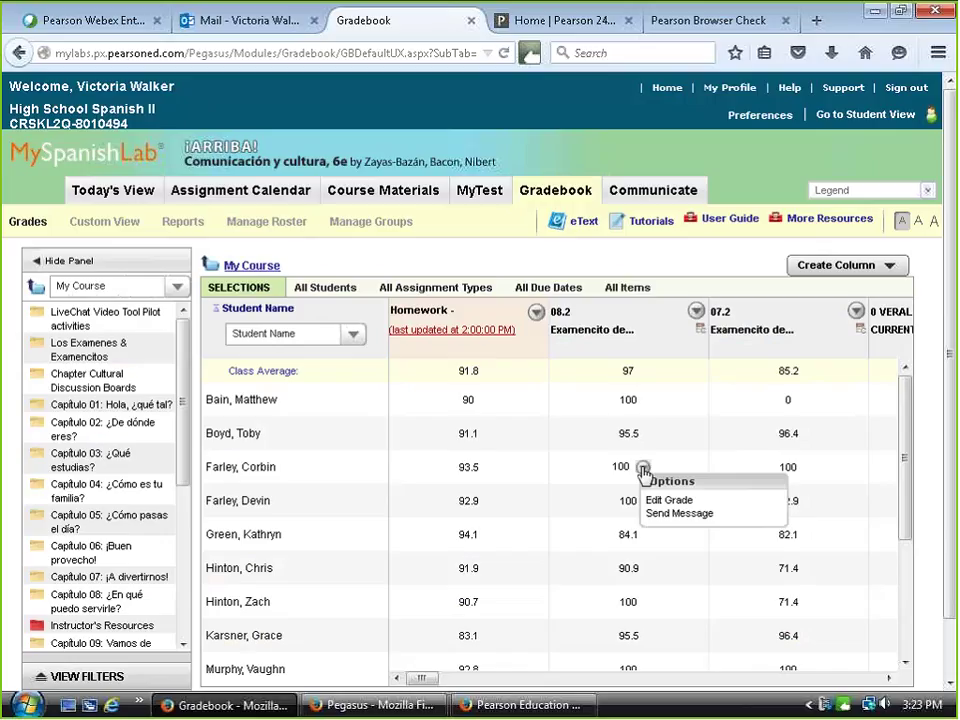
click(651, 503)
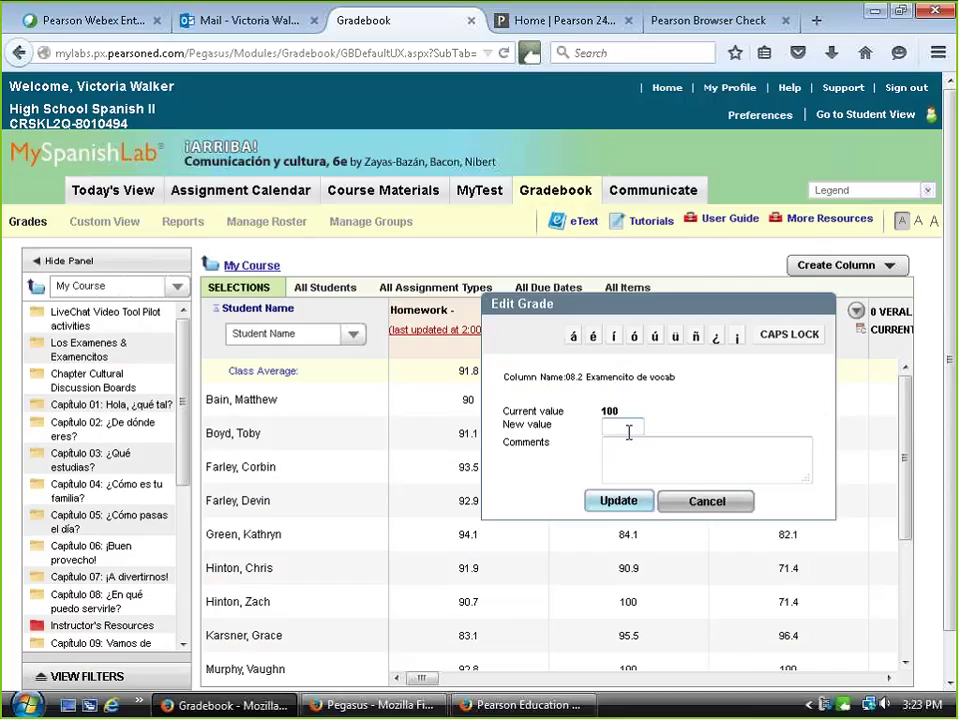
click(704, 500)
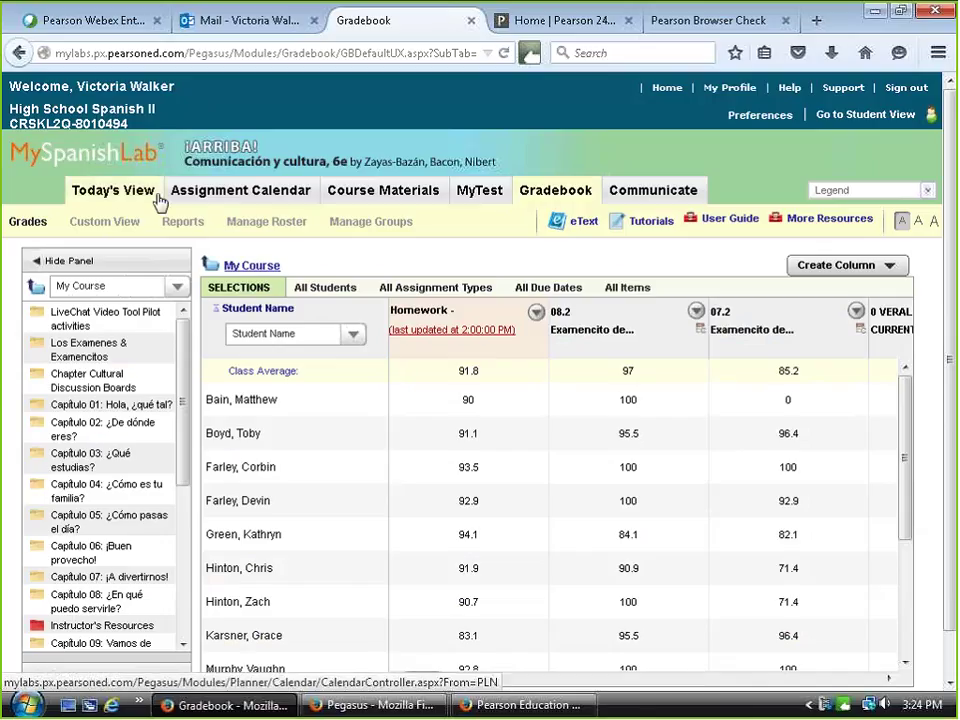
- Open the Assignment Calendar and expand the STUDENT ACTIVITIES MANUAL folder in Capítulo 07: ¡A divertirnos!
click(220, 202)
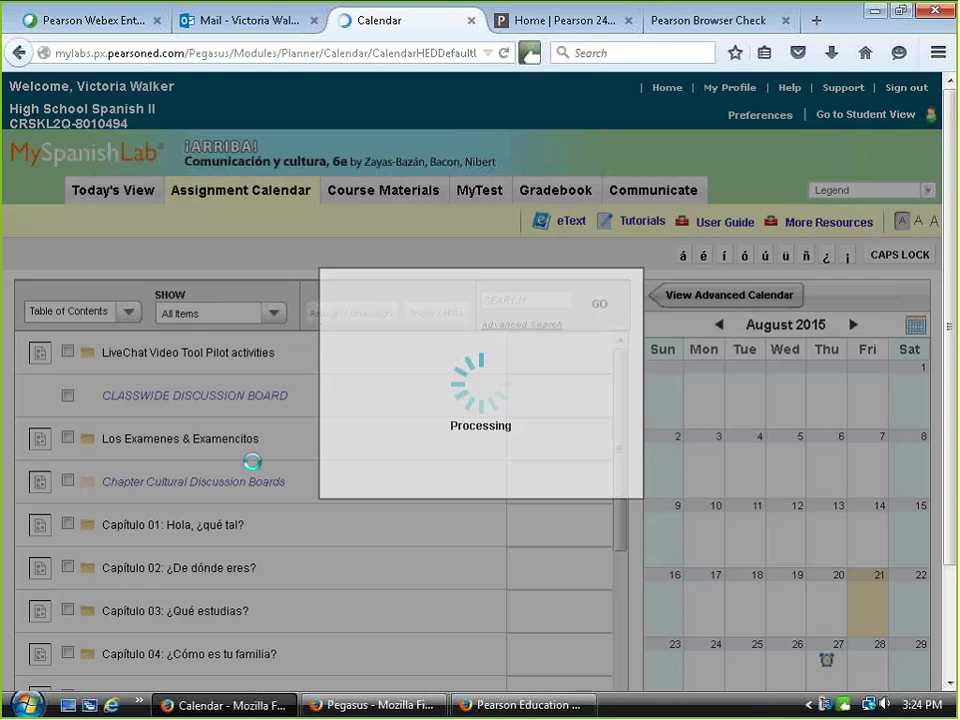
scroll(300, 578, down, 6)
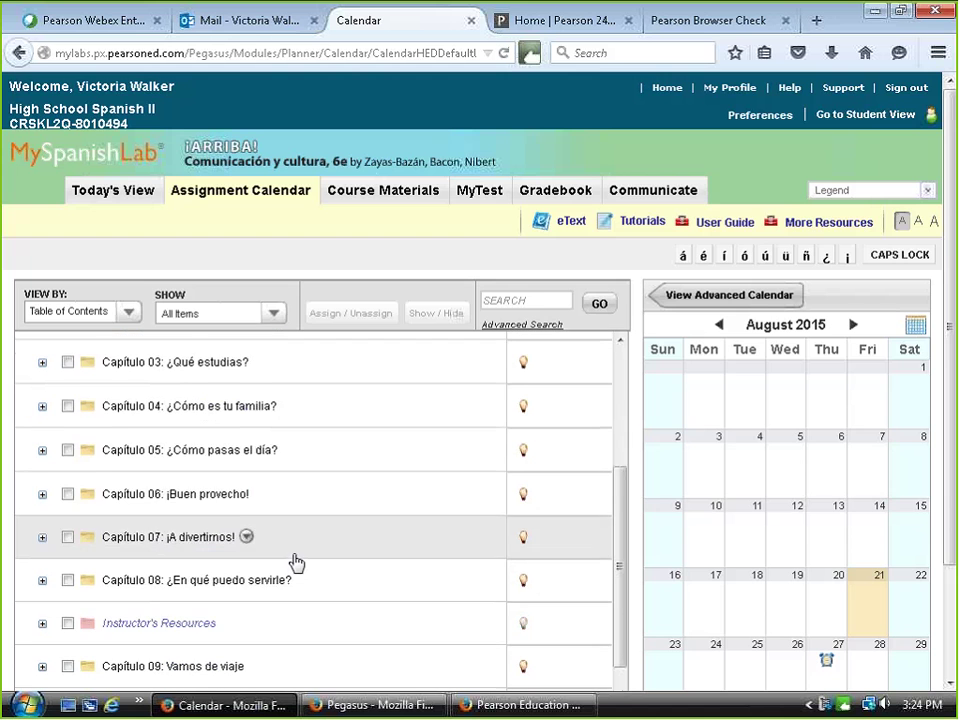
click(195, 458)
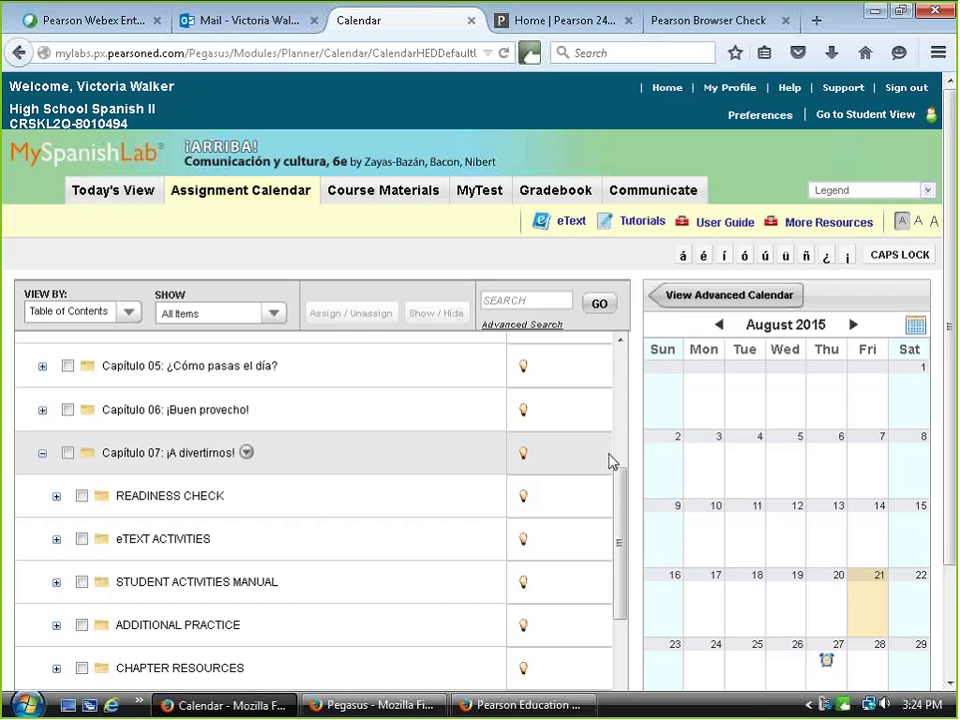
scroll(621, 540, down, 3)
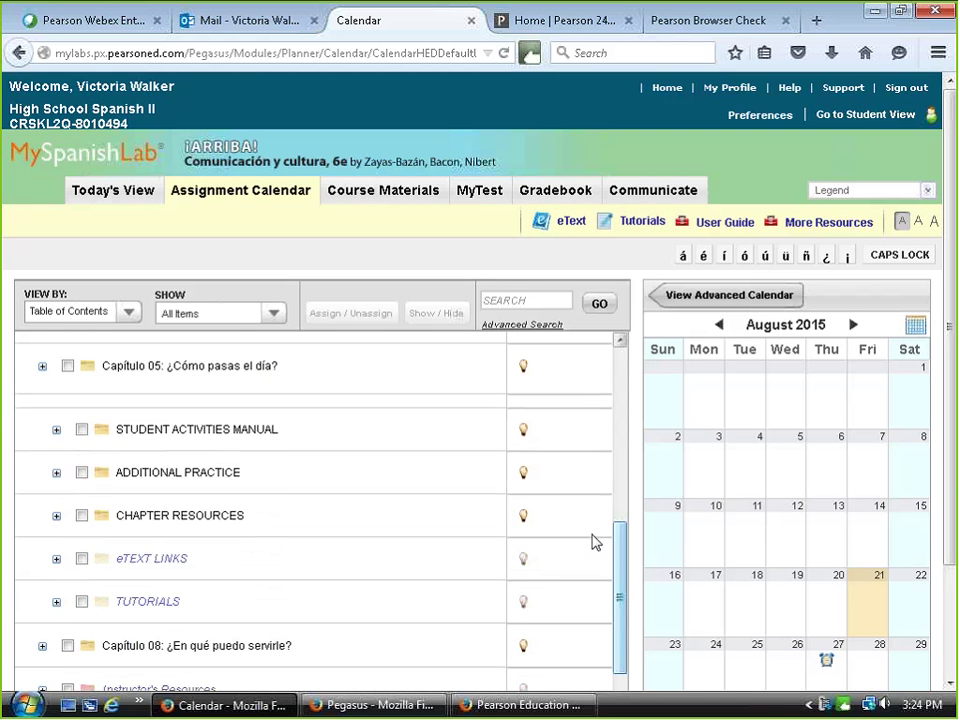
click(163, 428)
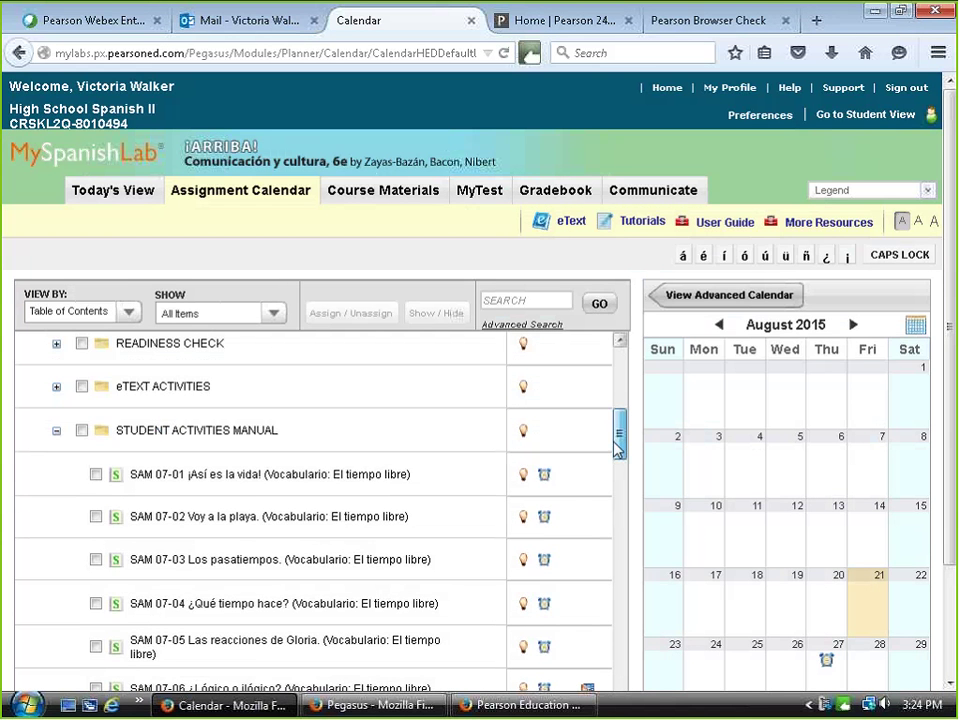
- Open the student submissions for SAM 07-08 El tiempo y tus pasatiempos
drag(621, 421, 624, 489)
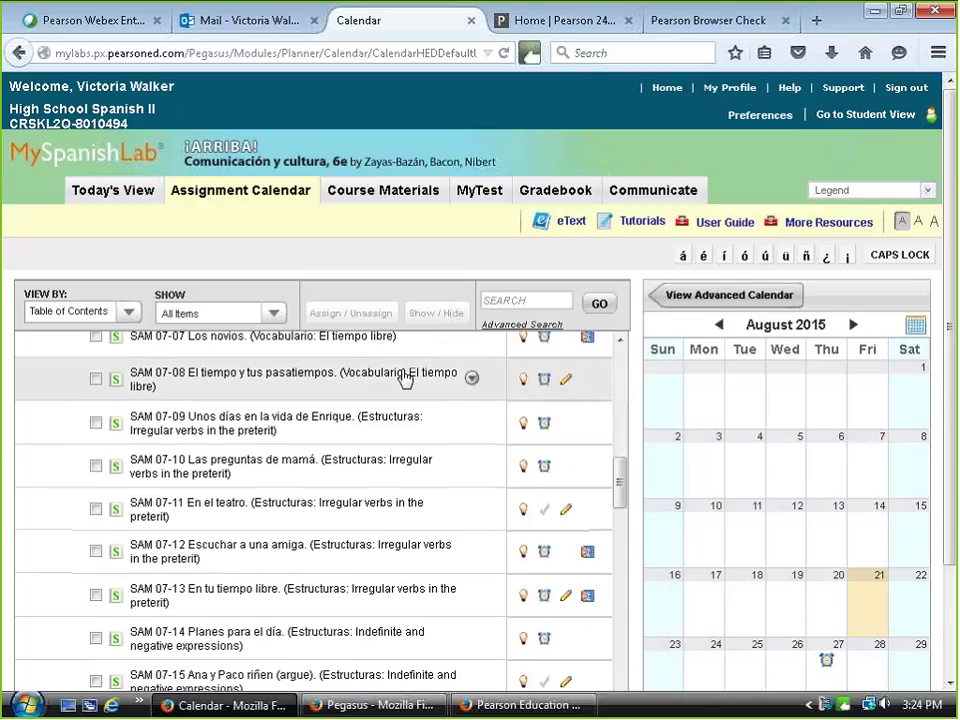
click(471, 379)
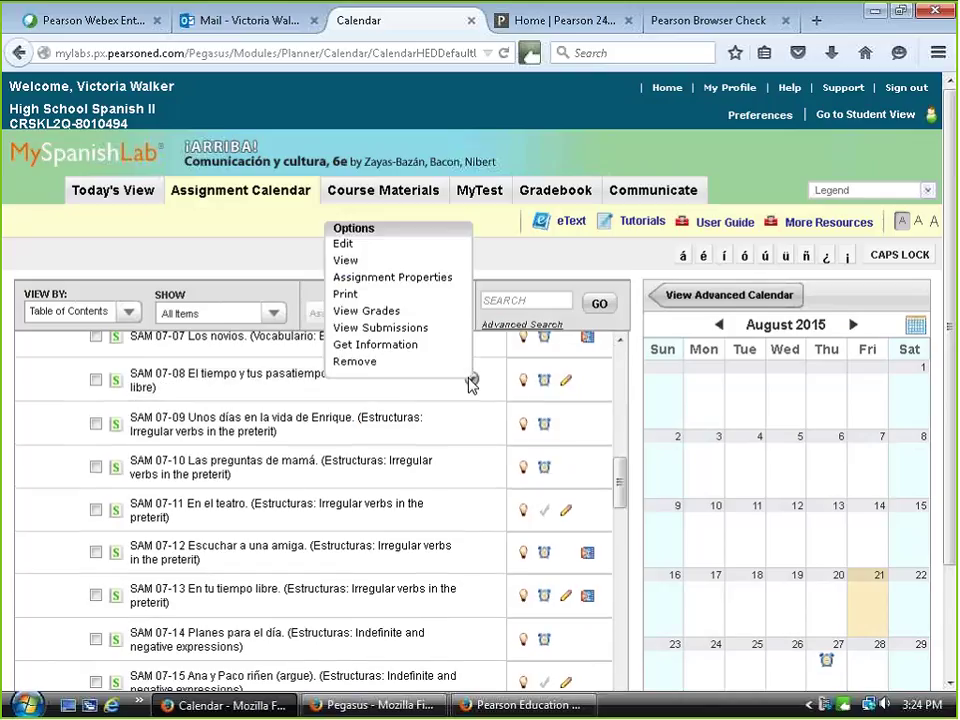
click(376, 327)
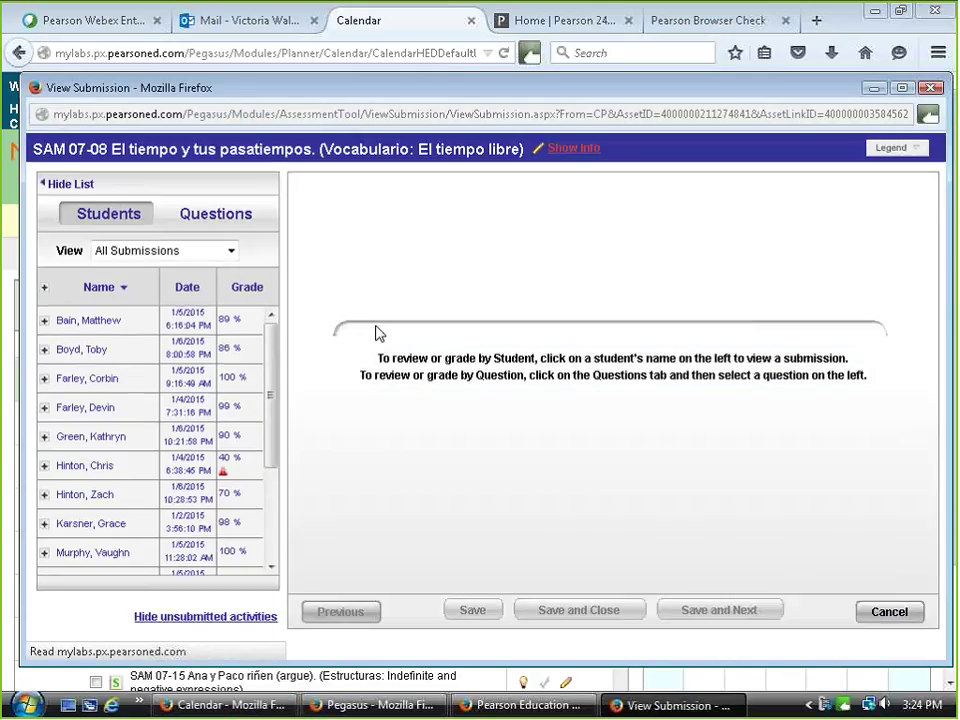
- Show the submissions by question, open Question 1 and add the comment "Fantástico ......." below the answer "Me gusta cuando hace mucho sol."
click(238, 222)
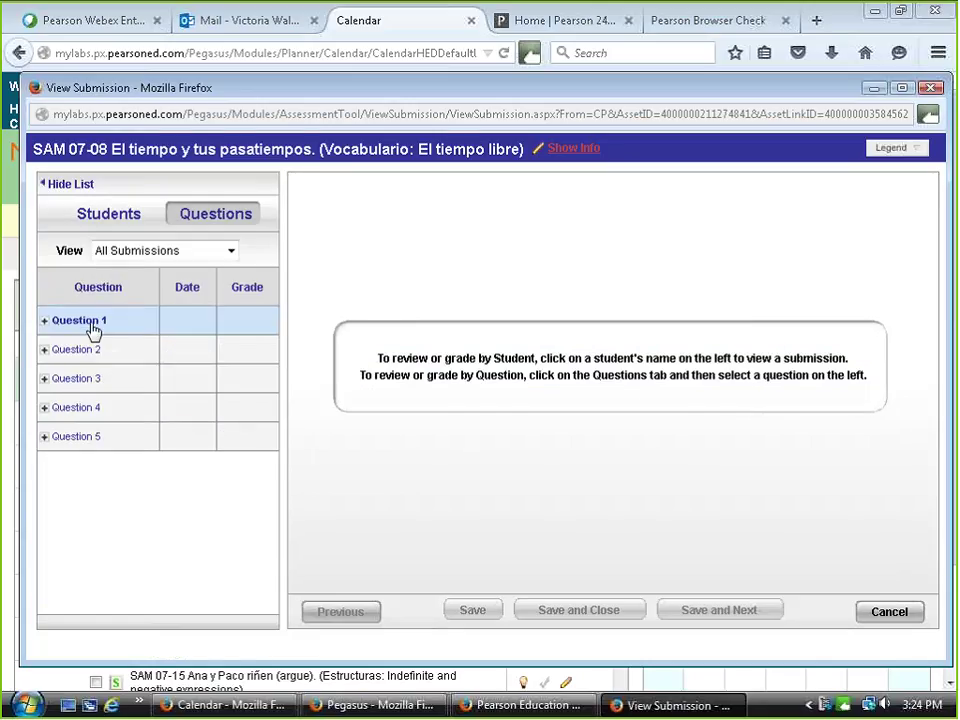
click(93, 331)
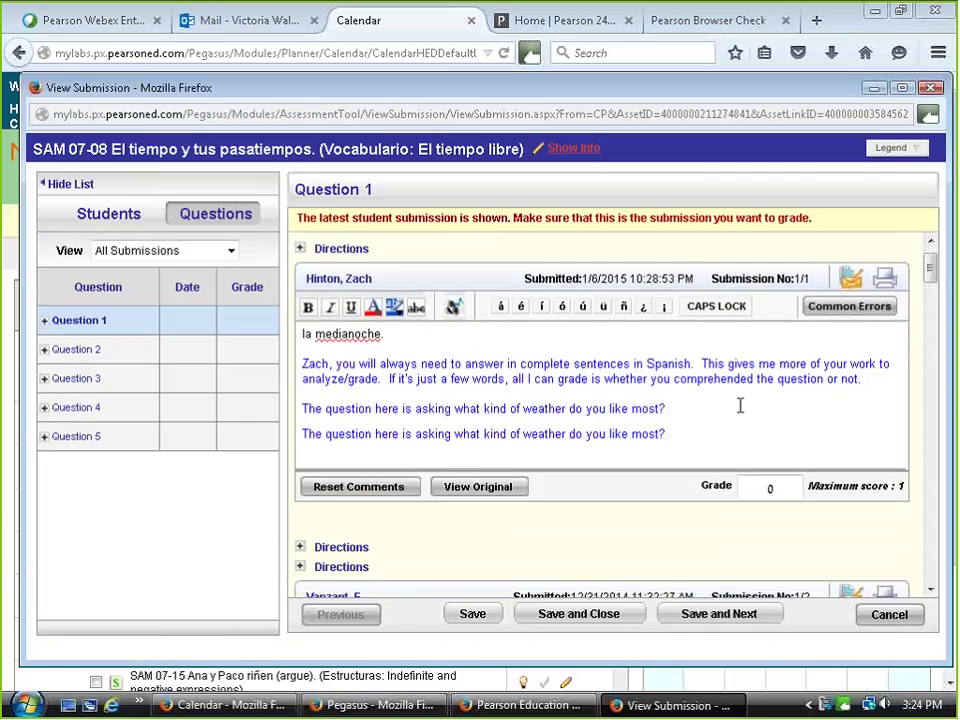
scroll(712, 400, down, 5)
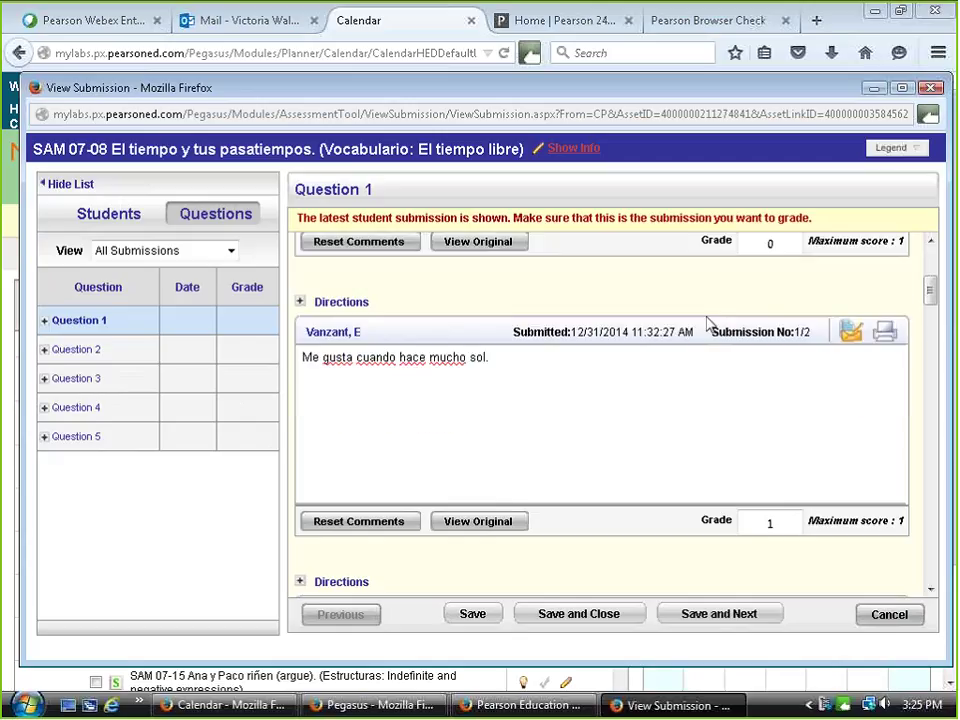
click(518, 322)
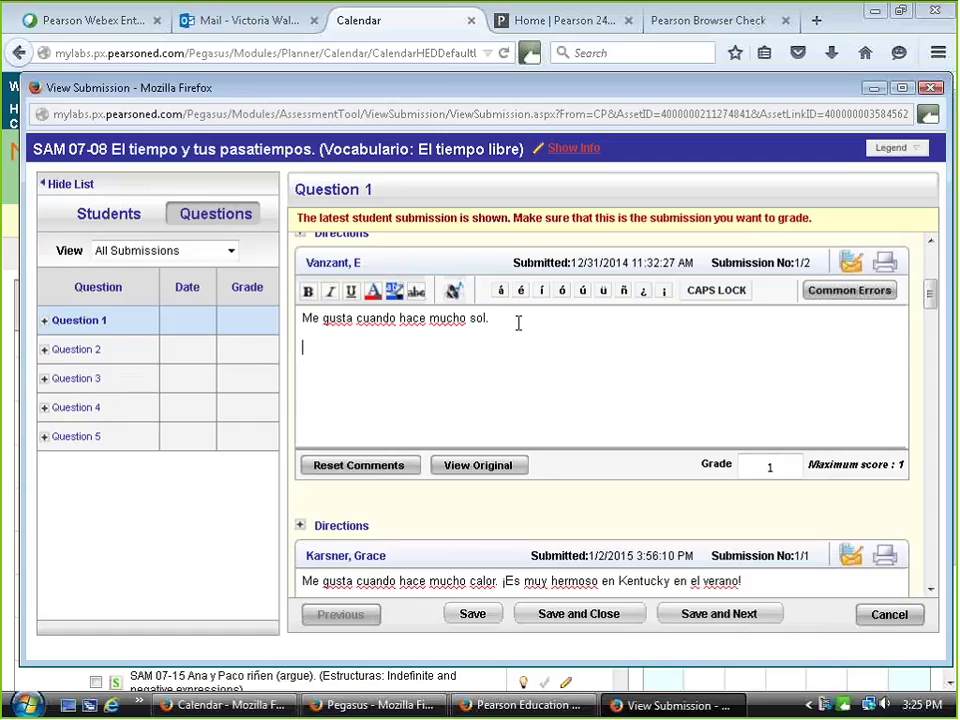
text(Fantástico ......)
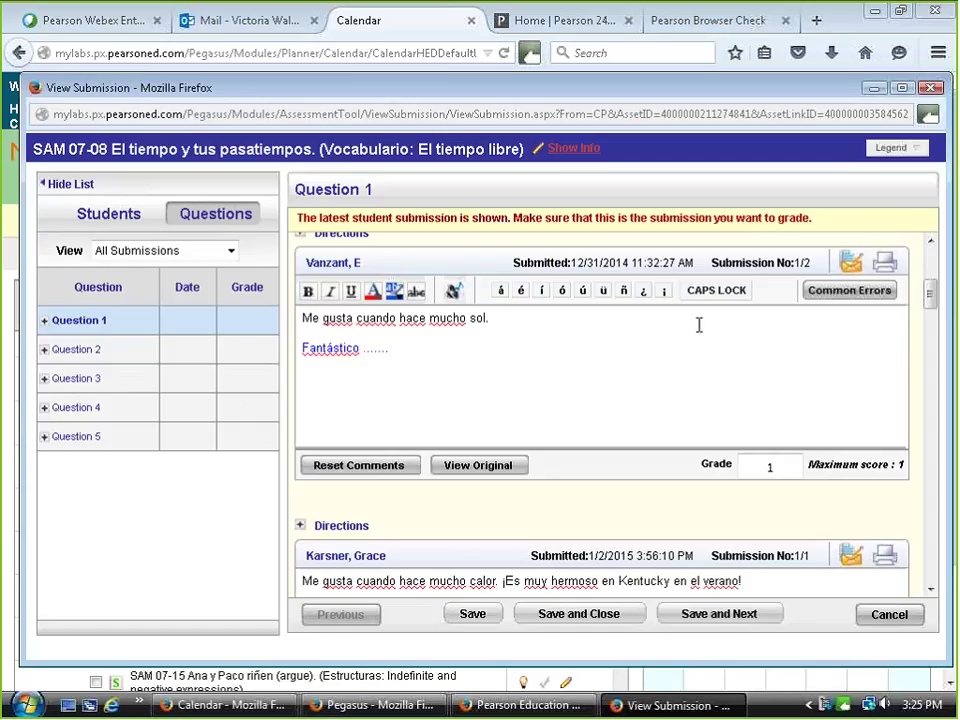
- Insert the common-error codes Ser/Estar, A pers., Gen., N-Adj. Agr., Obj. Pron., Part., Prep., Refl. Pron. and Sp. after the same student's answer
click(853, 297)
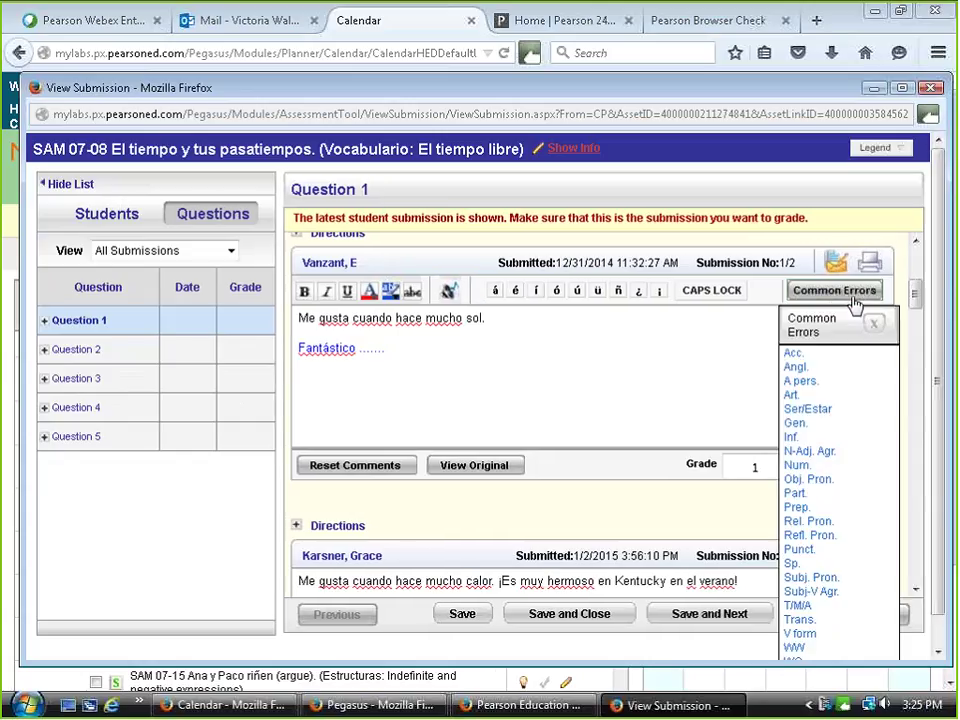
click(805, 409)
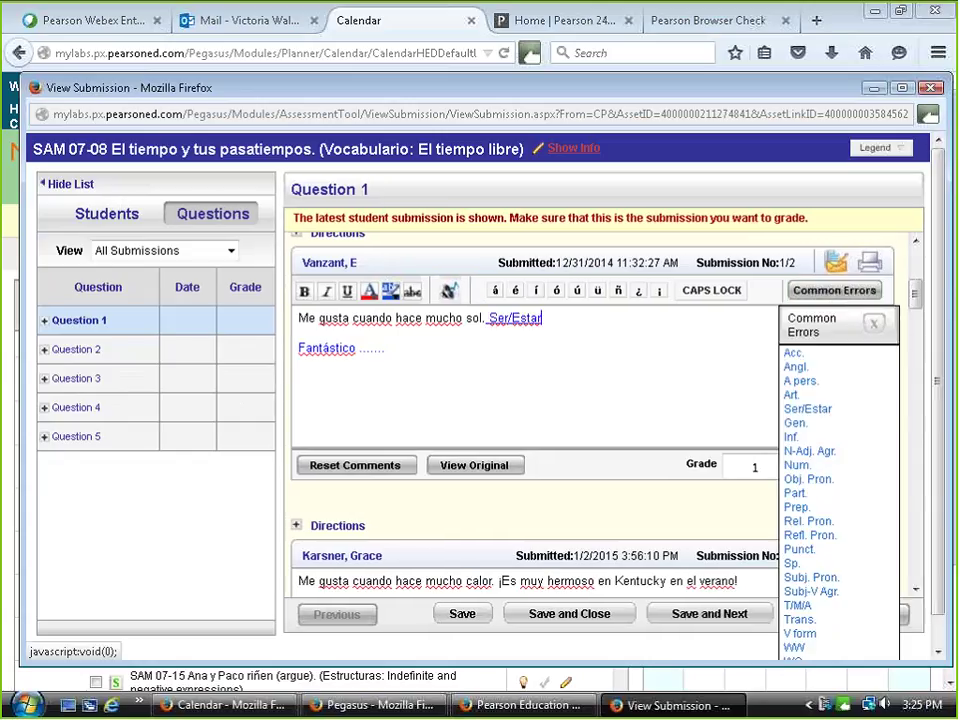
click(801, 382)
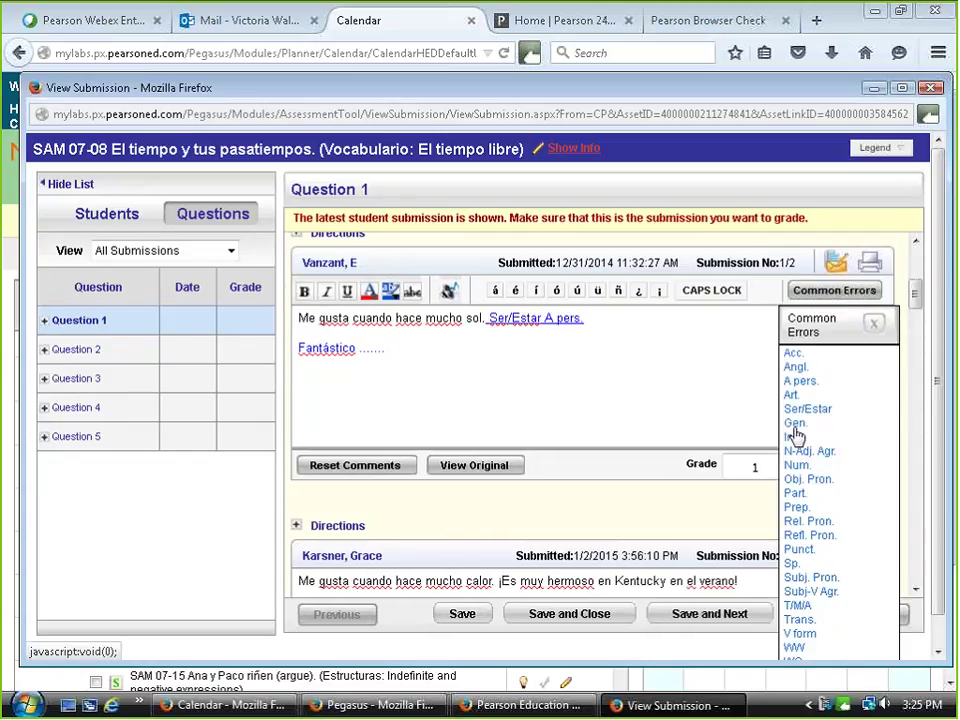
click(795, 423)
click(809, 451)
click(808, 479)
click(795, 493)
click(797, 507)
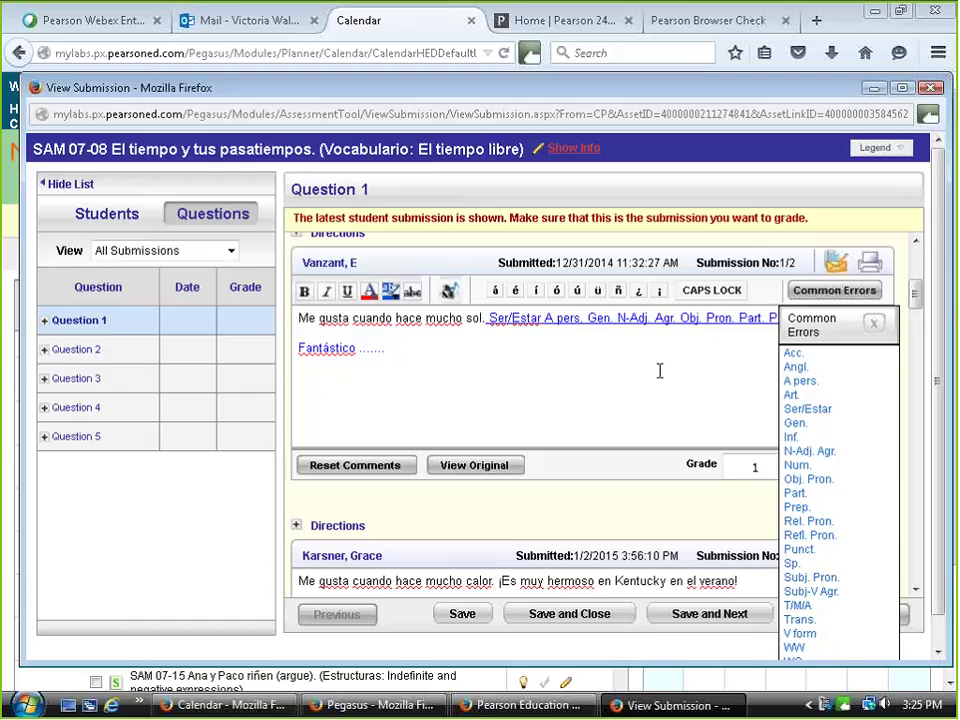
click(875, 328)
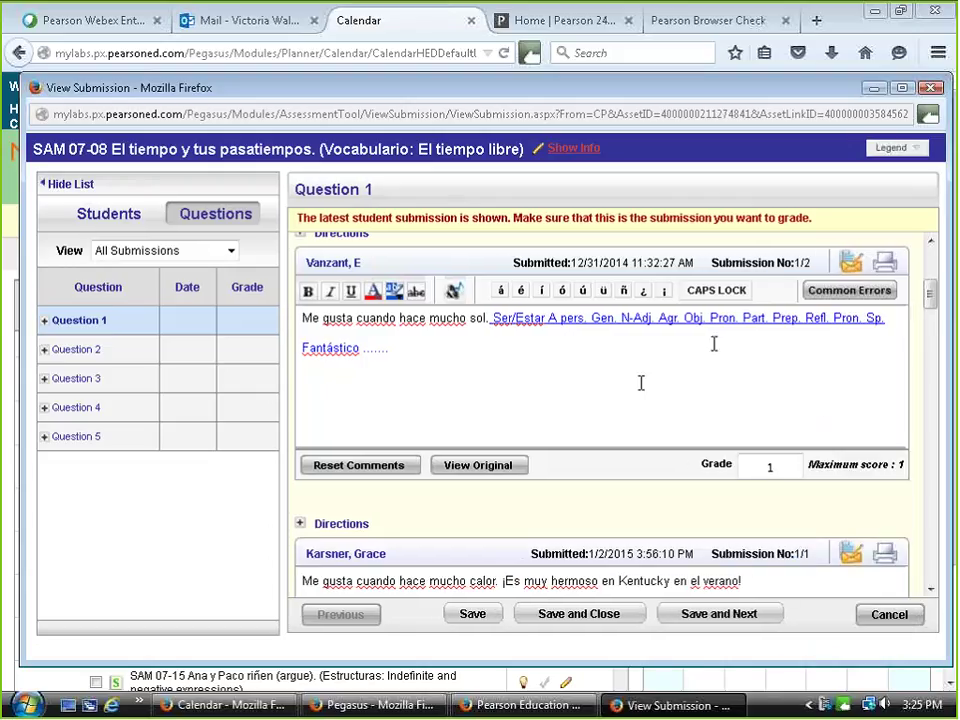
- Review the students' answers, instructor comments and grades for Question 1
scroll(638, 379, down, 5)
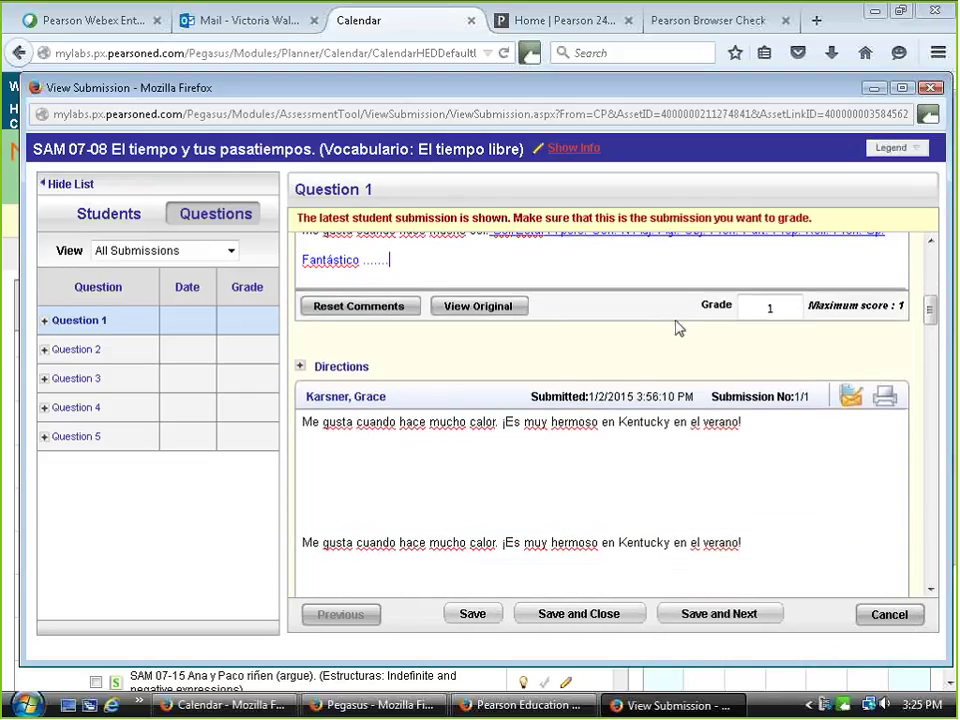
scroll(720, 400, down, 2)
click(776, 455)
scroll(730, 456, down, 1)
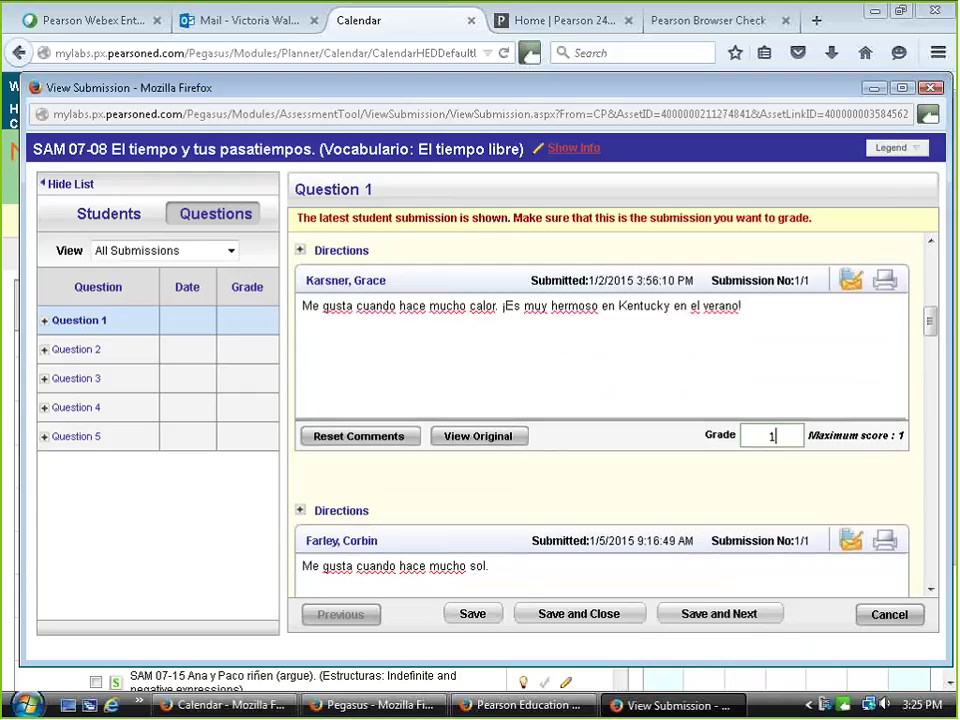
scroll(634, 392, down, 5)
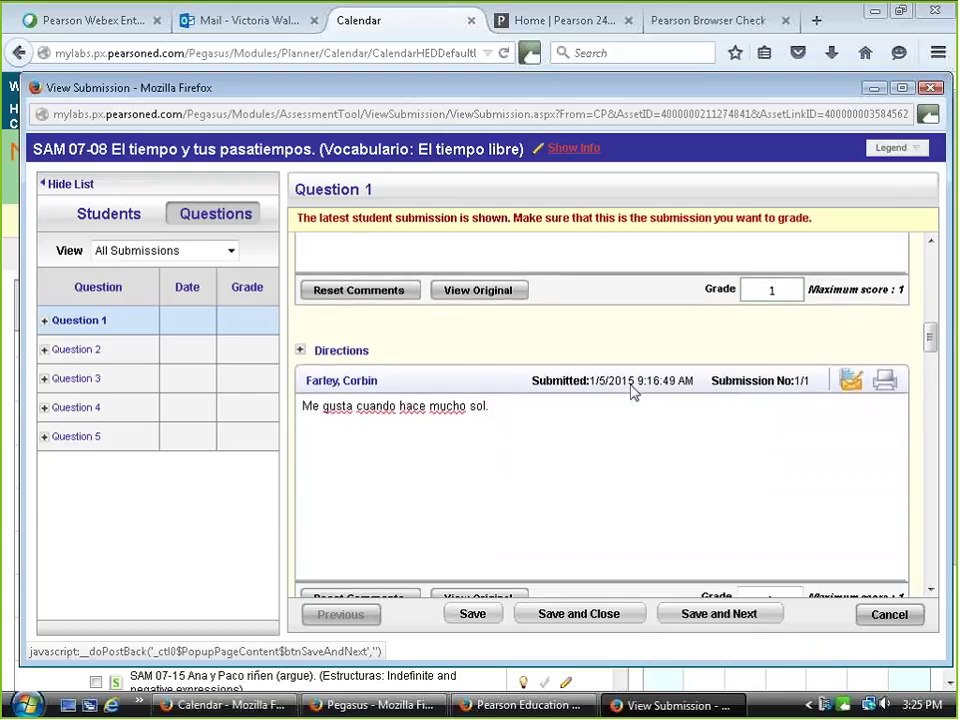
scroll(628, 388, down, 15)
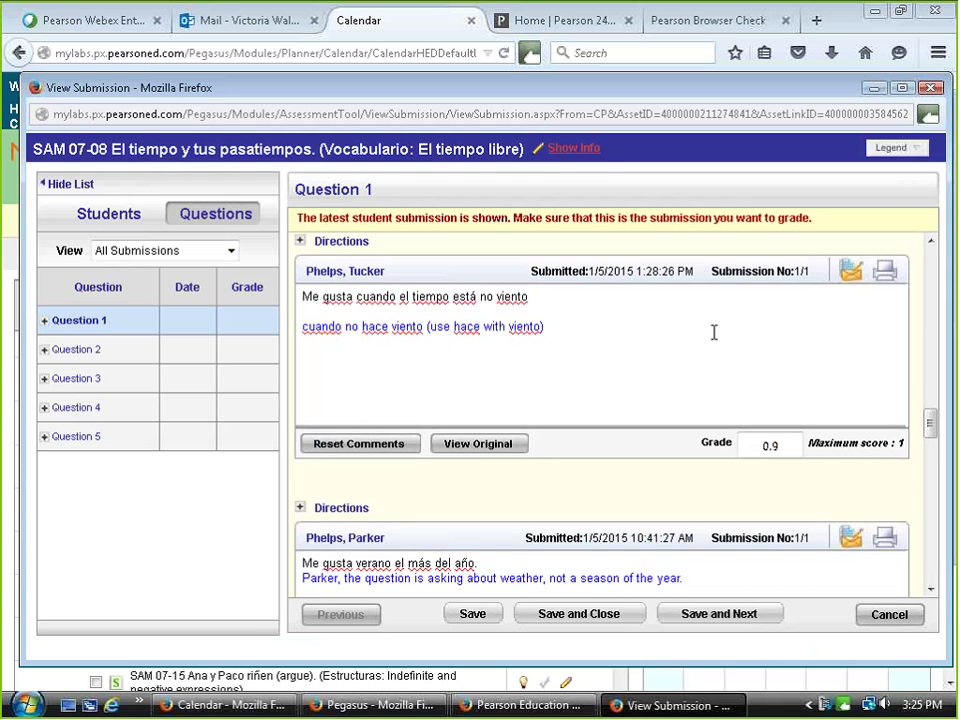
scroll(714, 332, up, 5)
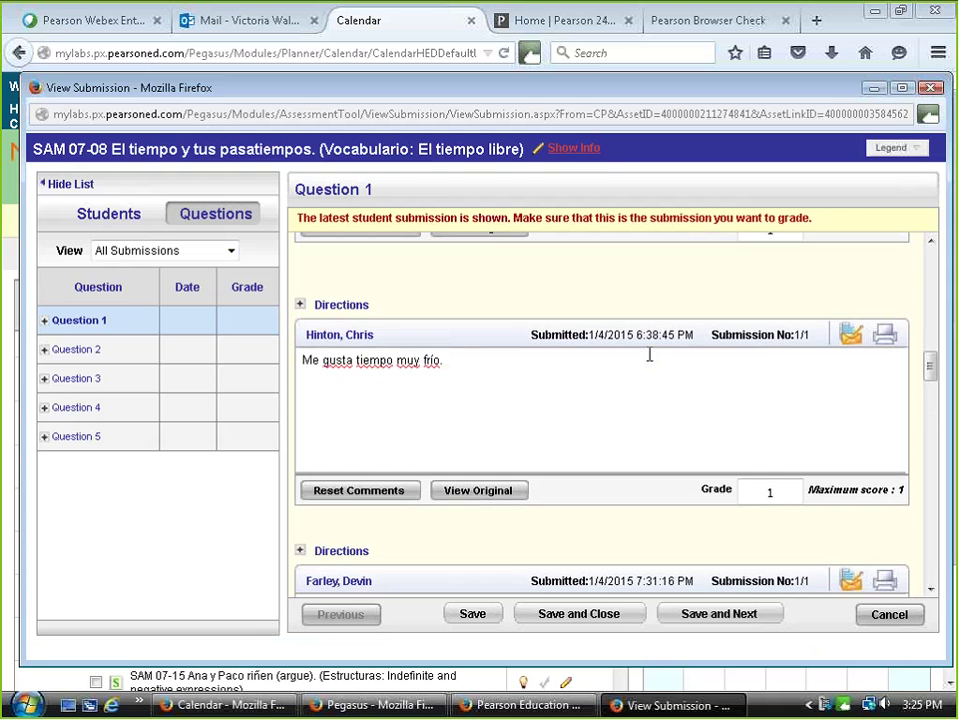
scroll(649, 353, down, 4)
- Switch to the by-student submissions without saving the changes, open the submission from 1/5/2015 9:16:49 AM and hide the student list
click(106, 215)
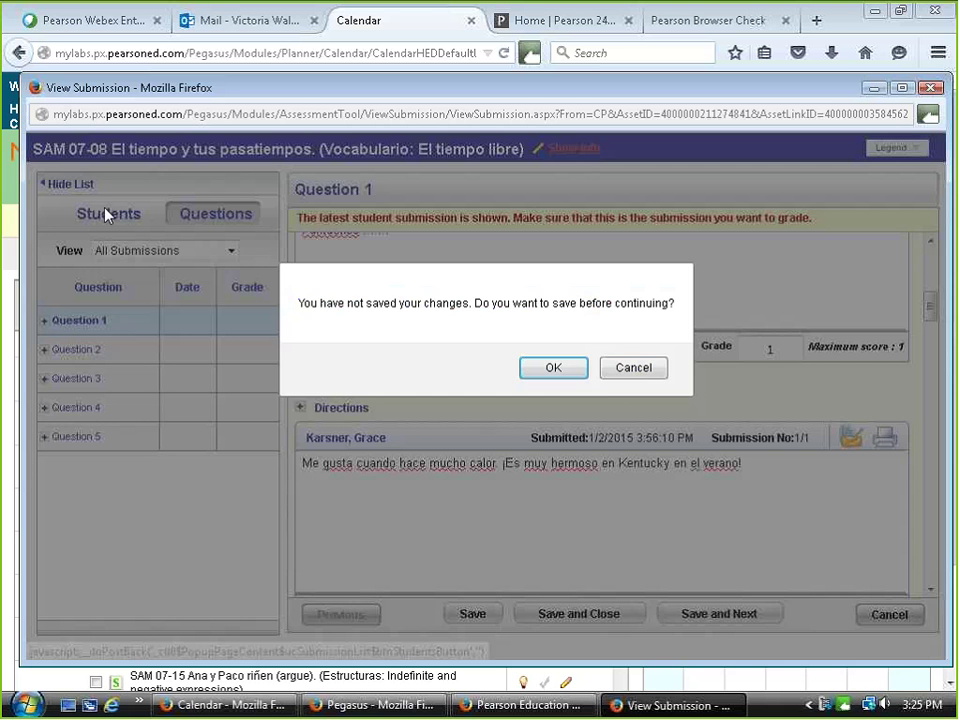
click(625, 370)
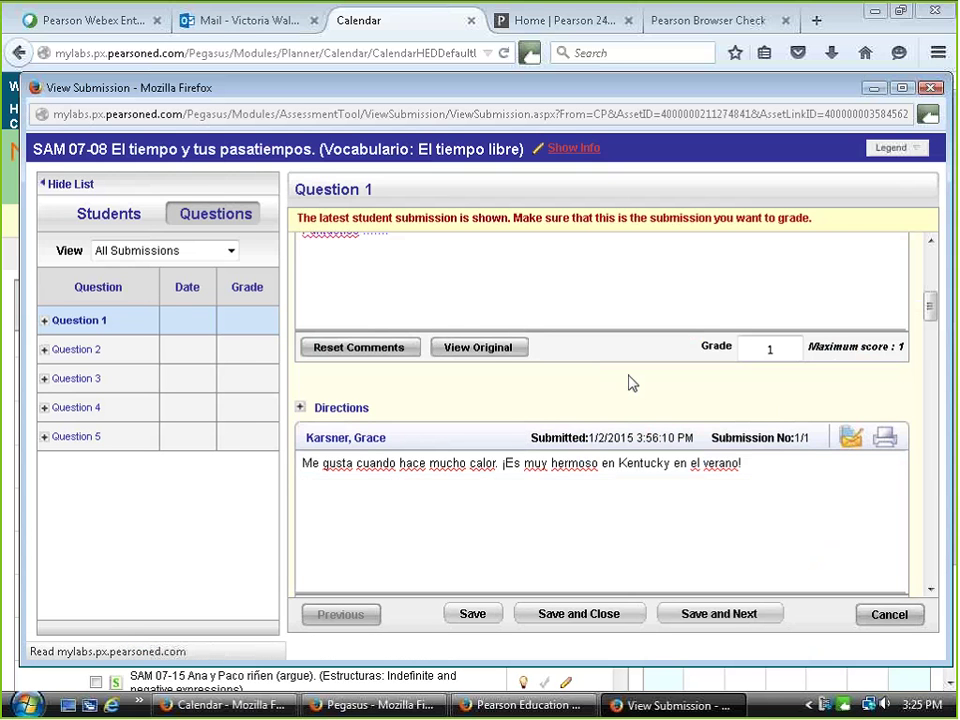
click(115, 210)
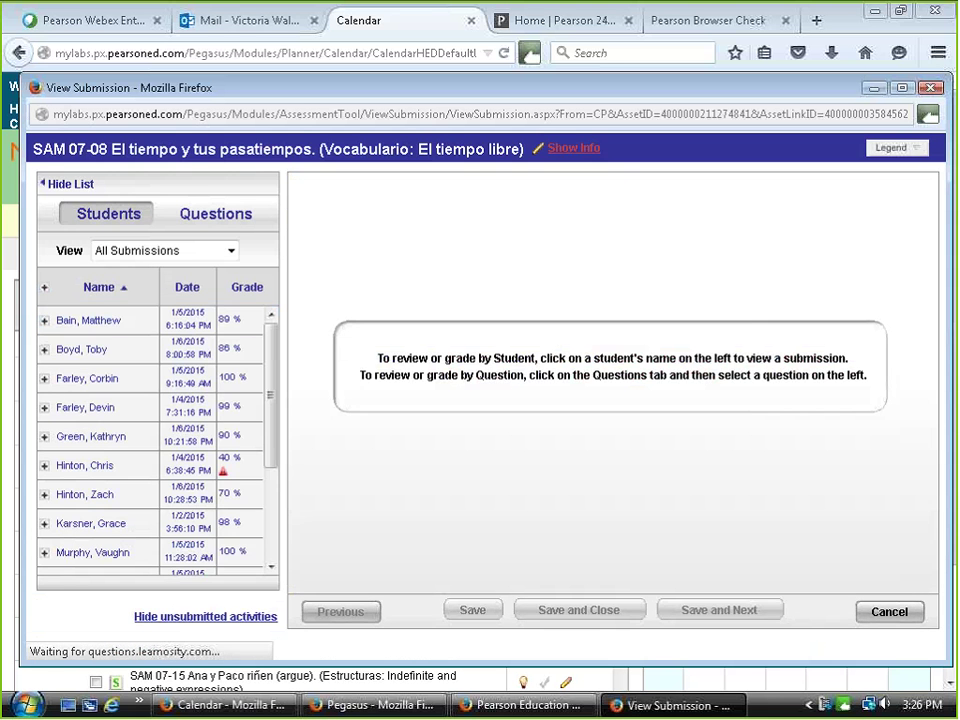
click(120, 378)
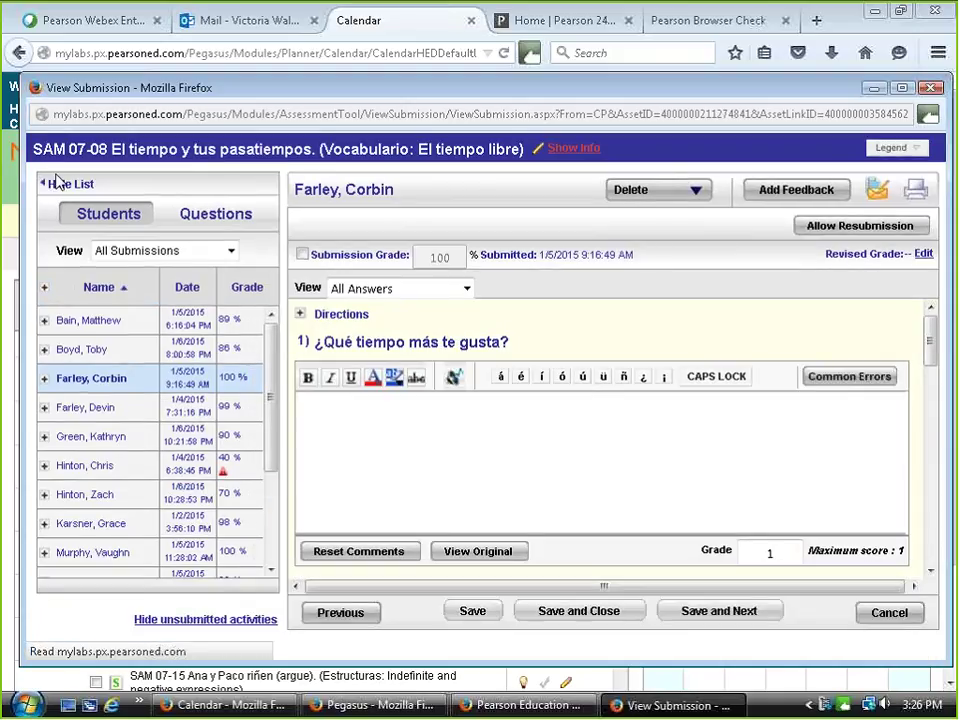
click(62, 184)
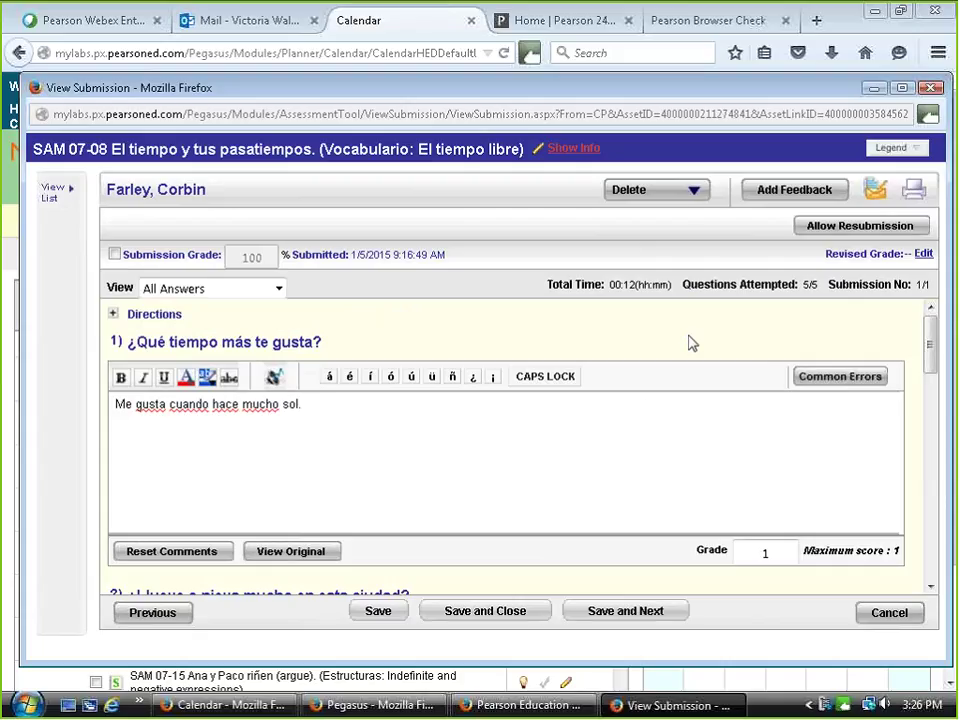
- Show the delete options for this submission, bring back the student list and close the submission window
click(694, 193)
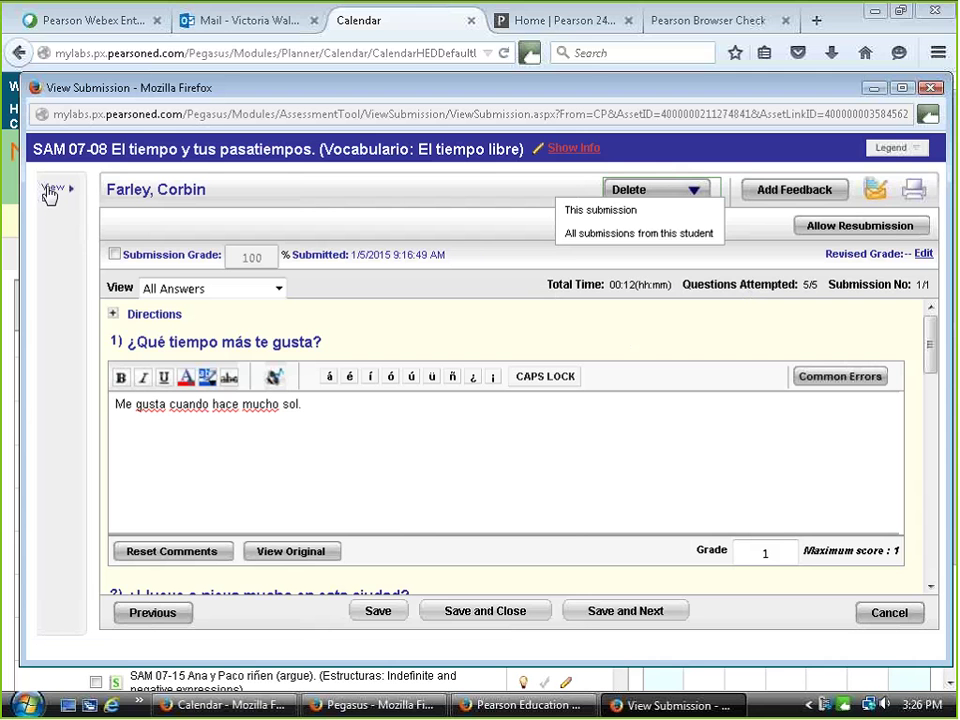
click(19, 52)
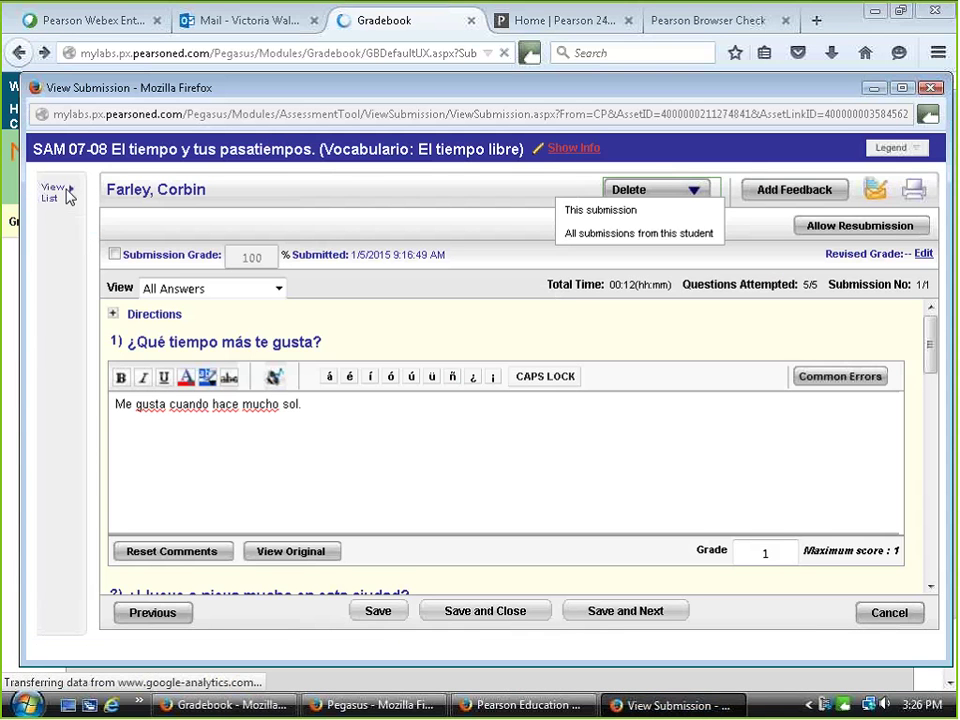
click(69, 189)
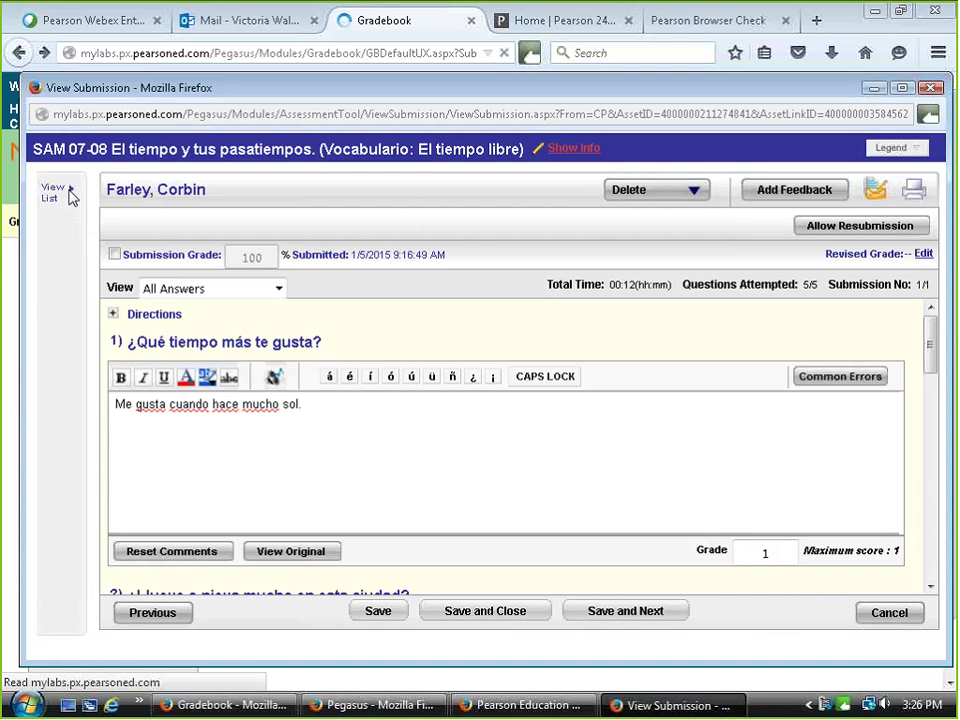
click(69, 196)
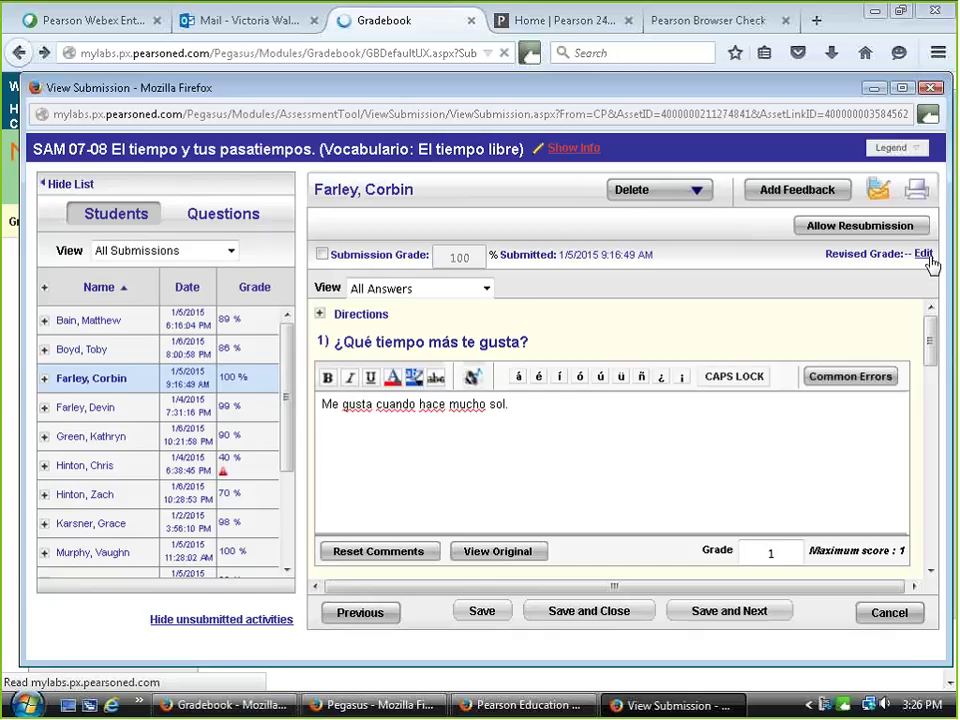
click(932, 92)
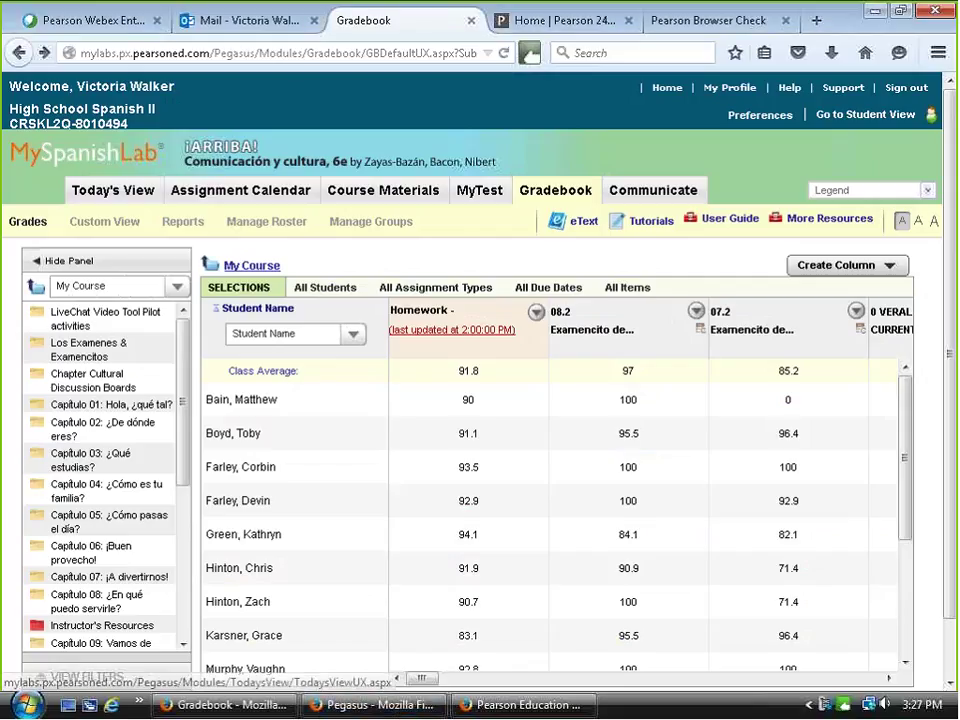
- From the Instructor Grading notifications in Today's View, view the submissions for LiveChat: ¿Qué hiciste en tus vacaciones? and close them
click(117, 193)
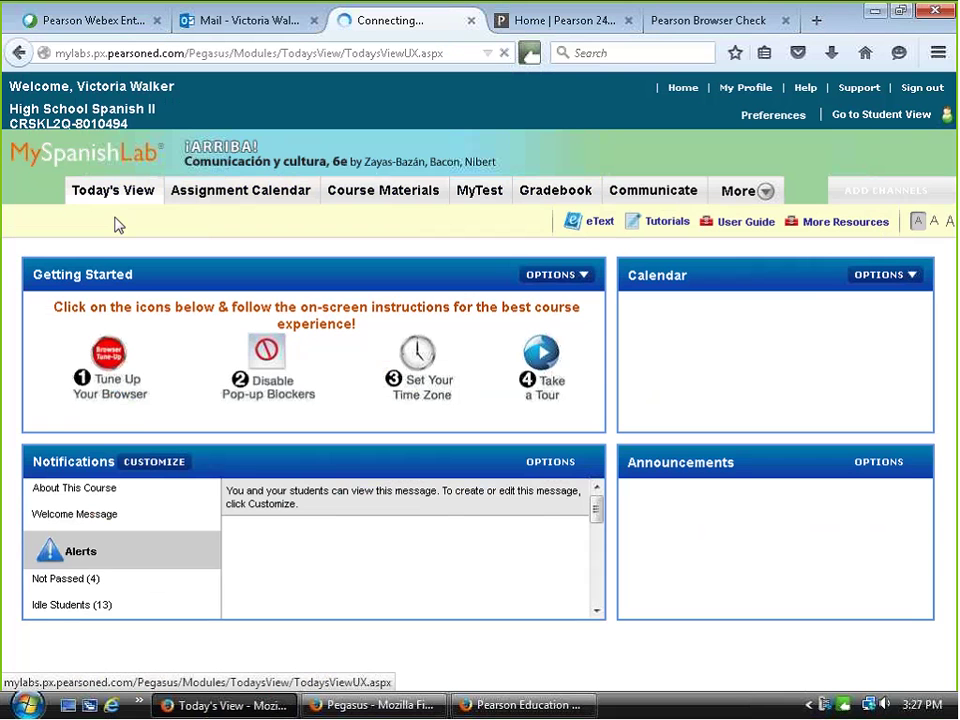
scroll(180, 536, down, 5)
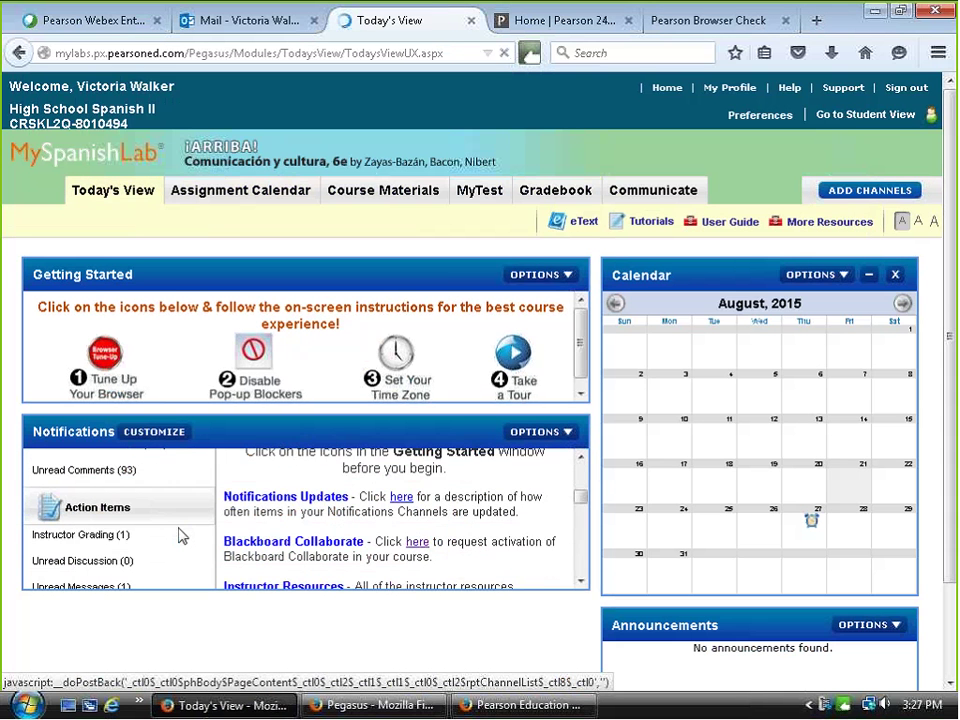
click(58, 521)
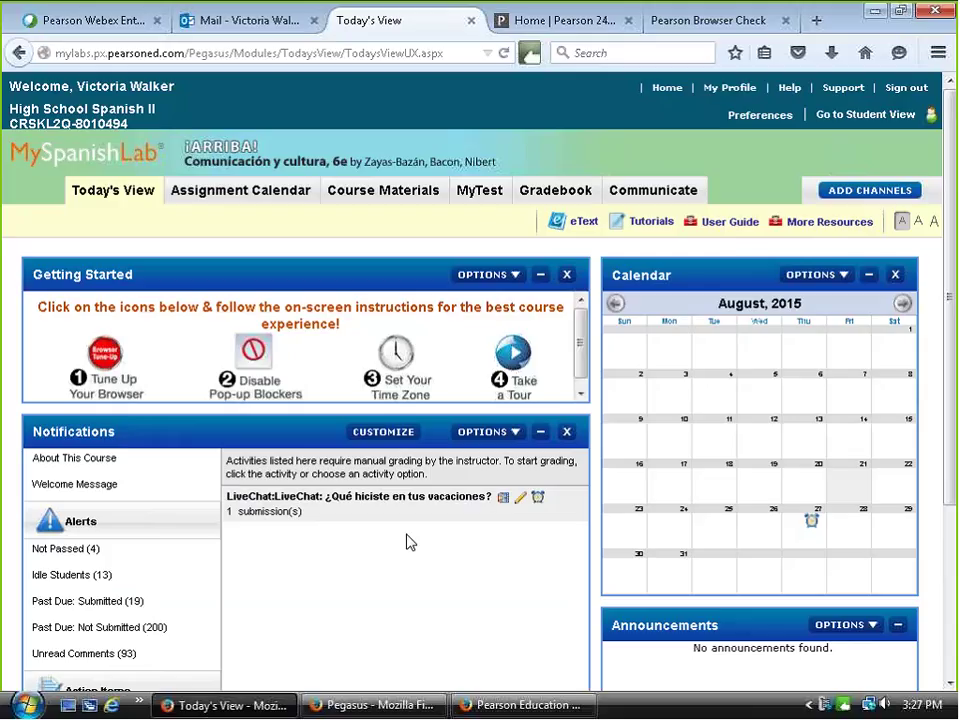
mouse_move(393, 521)
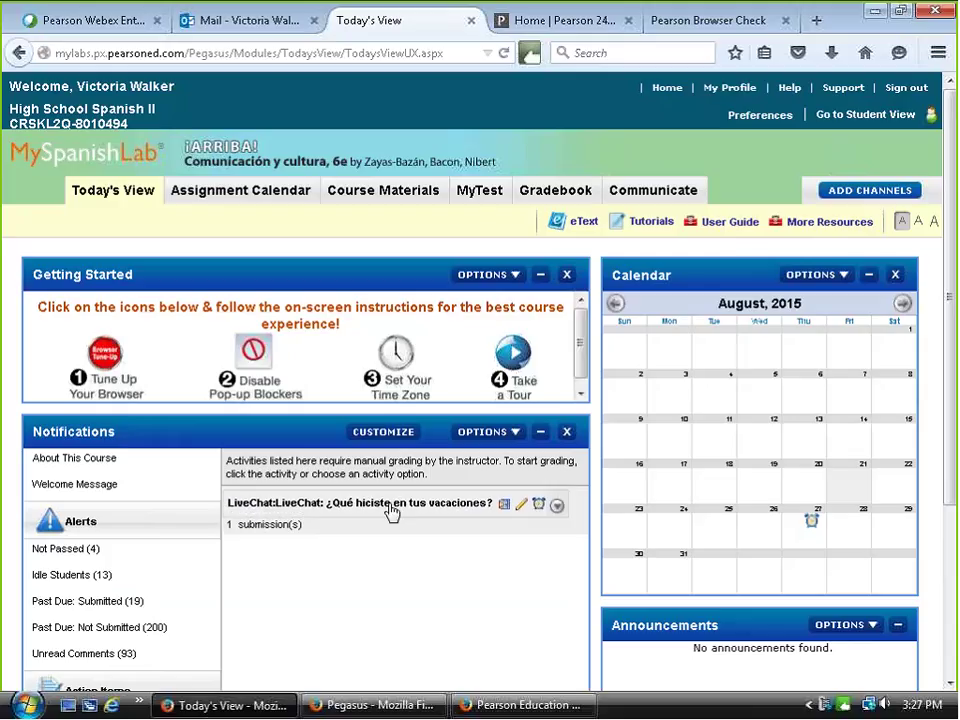
click(391, 510)
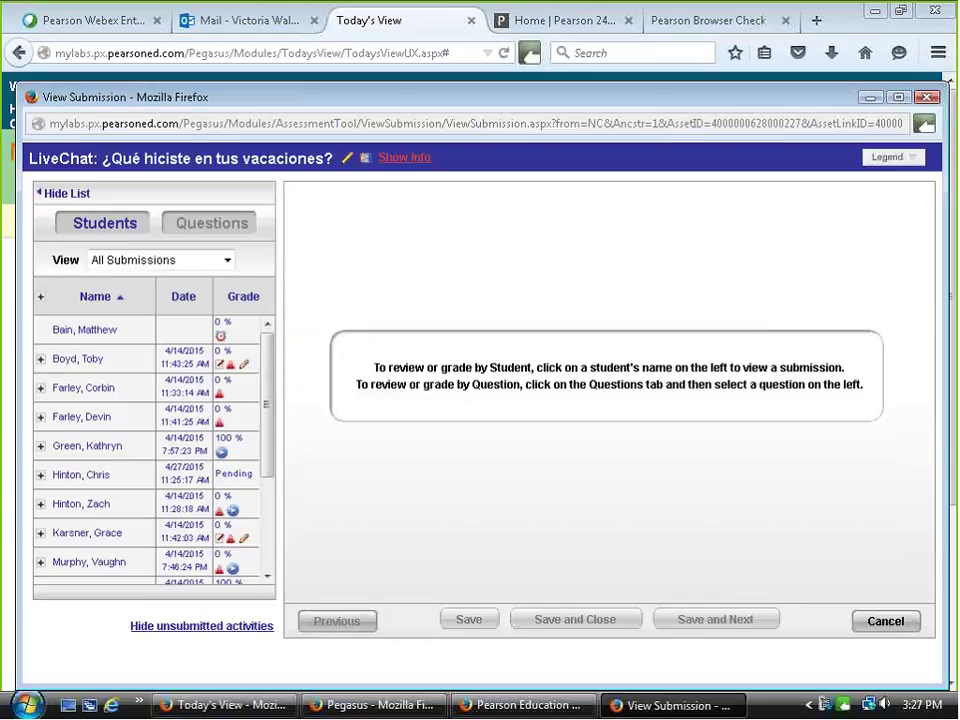
click(928, 98)
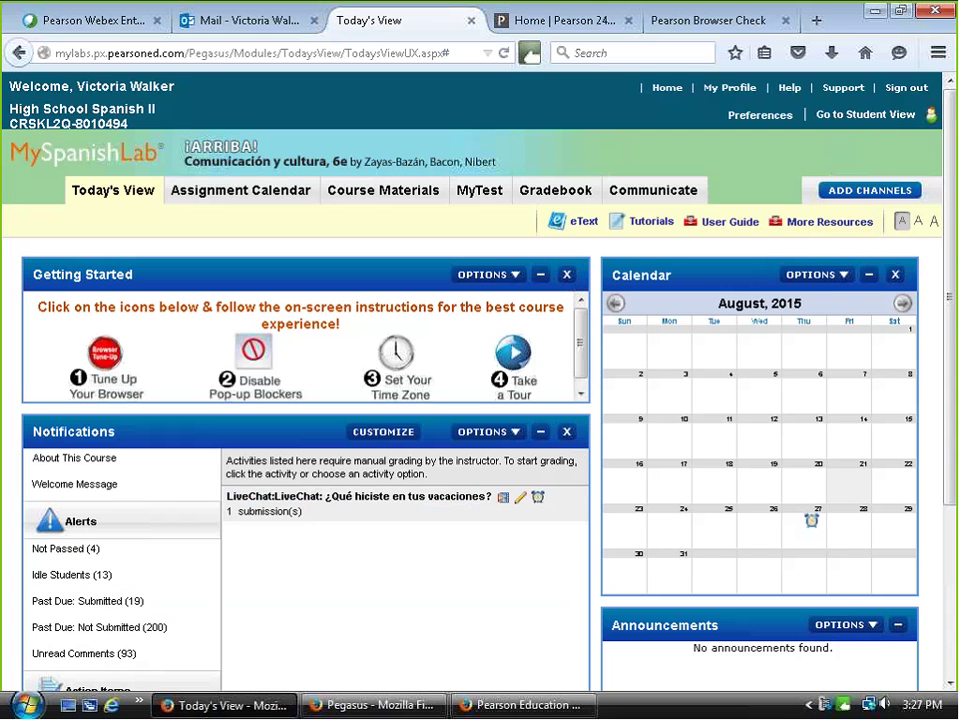
- Open Edit Grades for the 07.2 Examencito de vocab column in the Gradebook and maximize its window
click(551, 193)
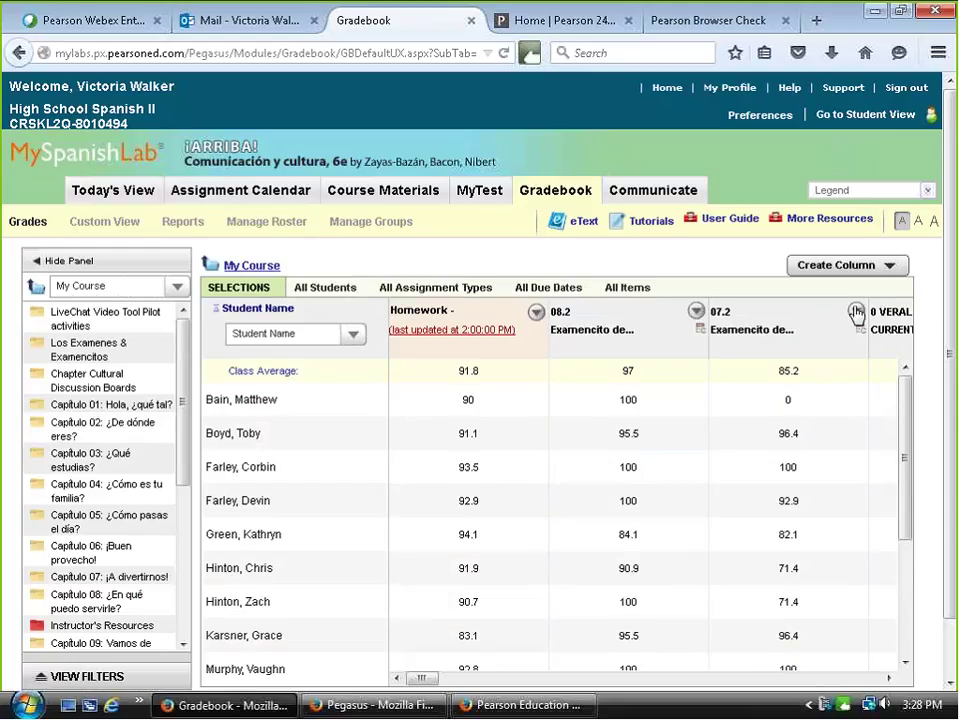
click(857, 313)
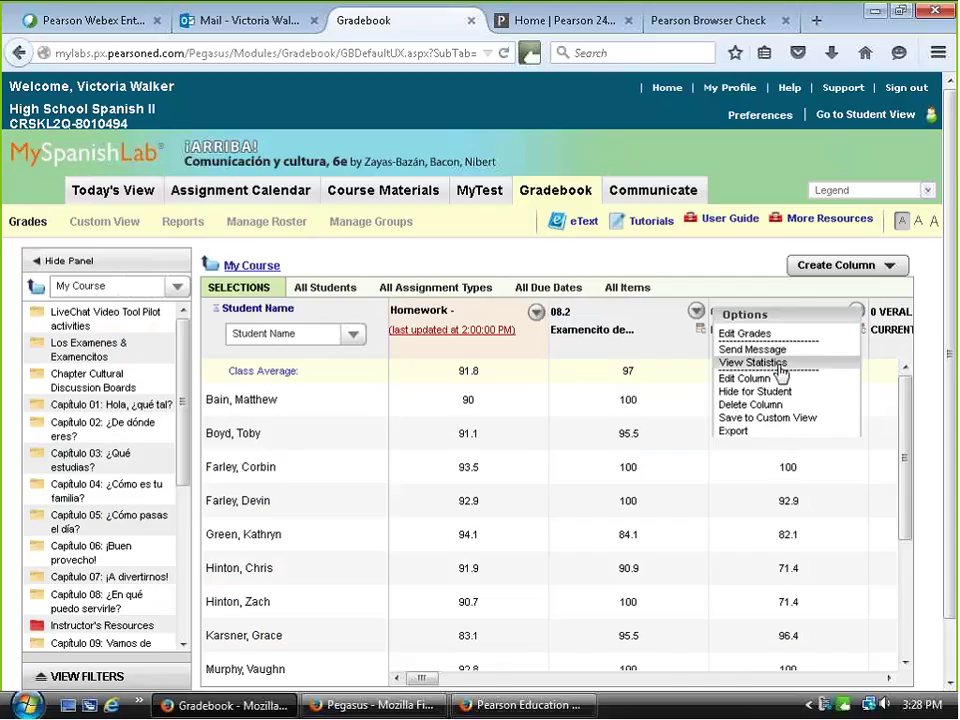
click(755, 338)
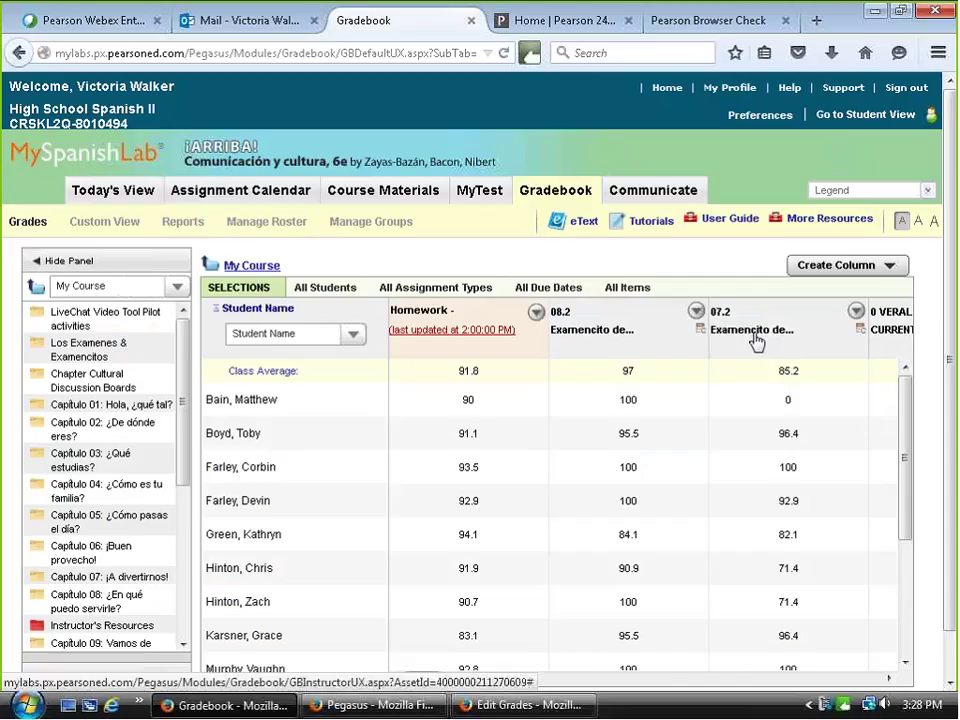
click(857, 315)
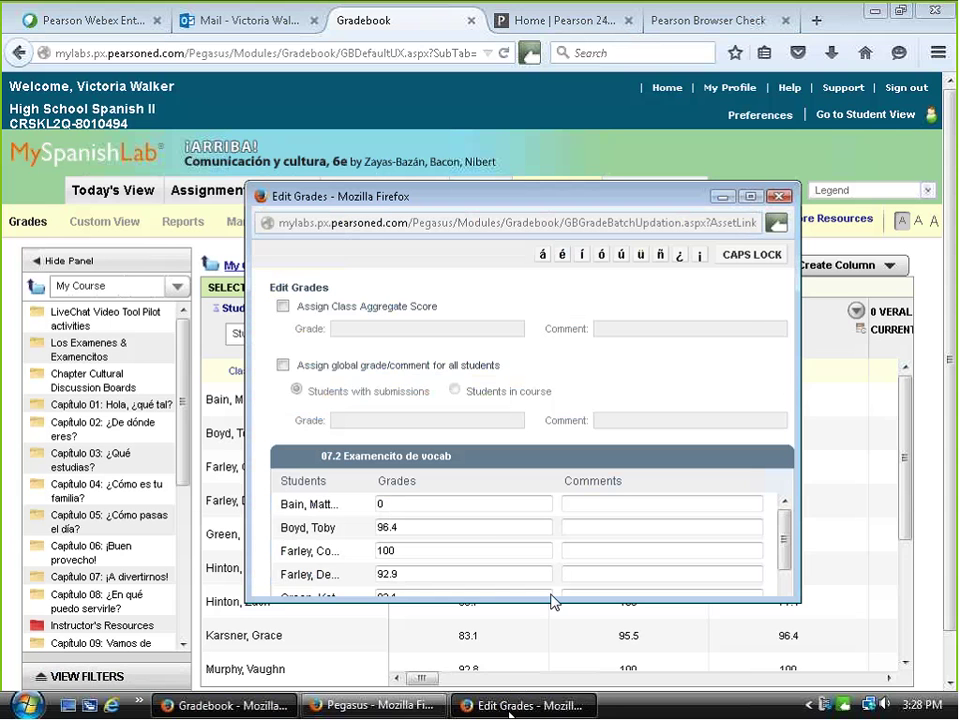
drag(509, 196, 461, 165)
click(701, 165)
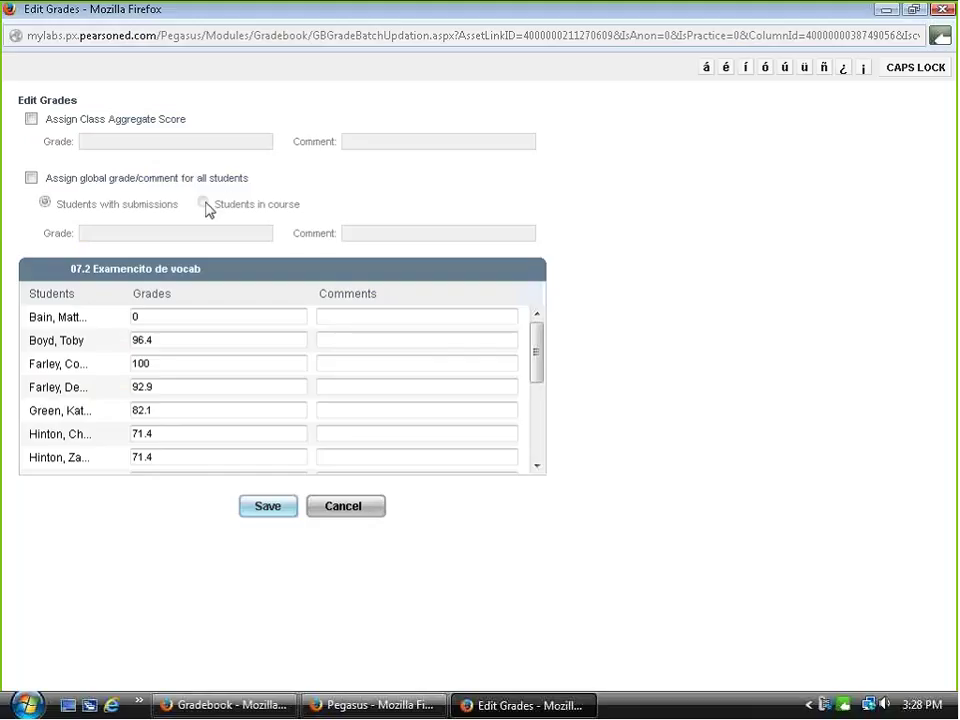
- Try assigning a global grade of 100 to all students with submissions, then cancel the grade edit
click(31, 178)
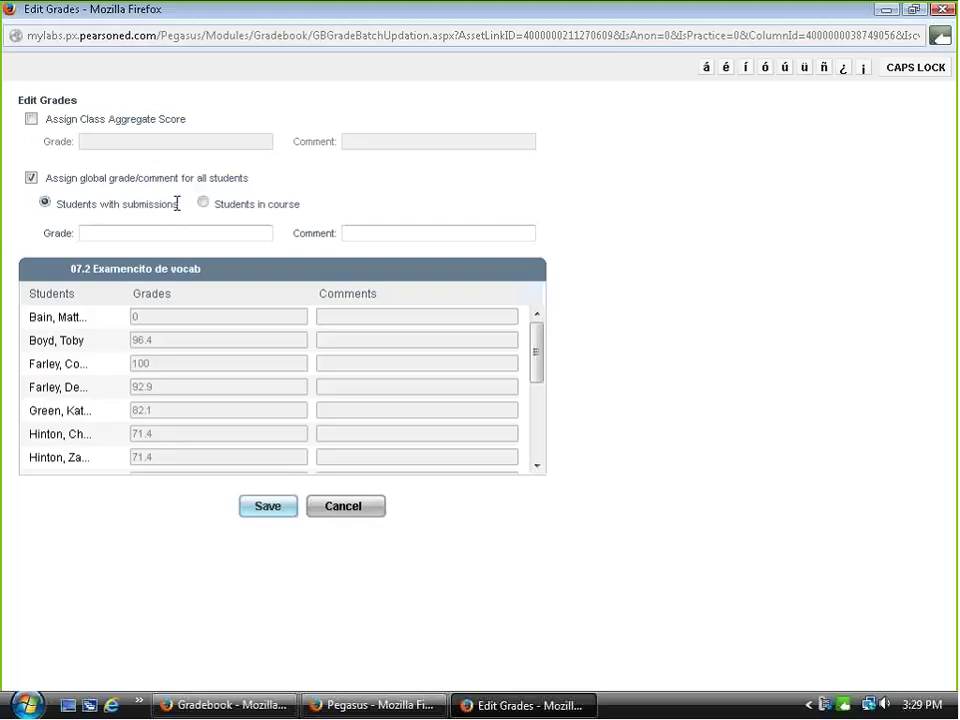
click(118, 234)
text(10)
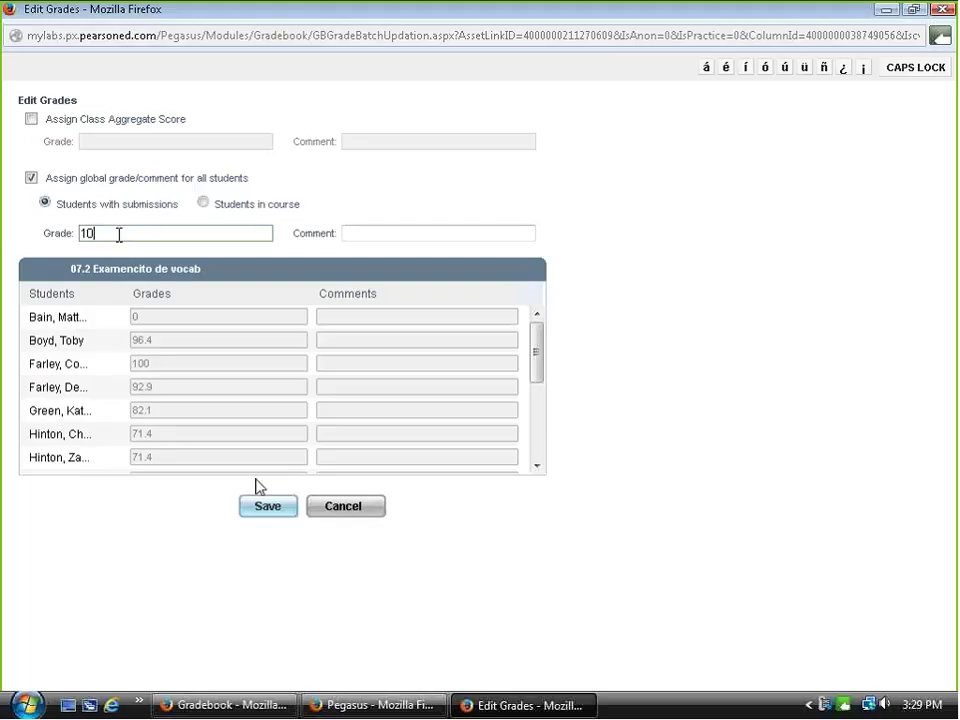
text(0)
click(374, 512)
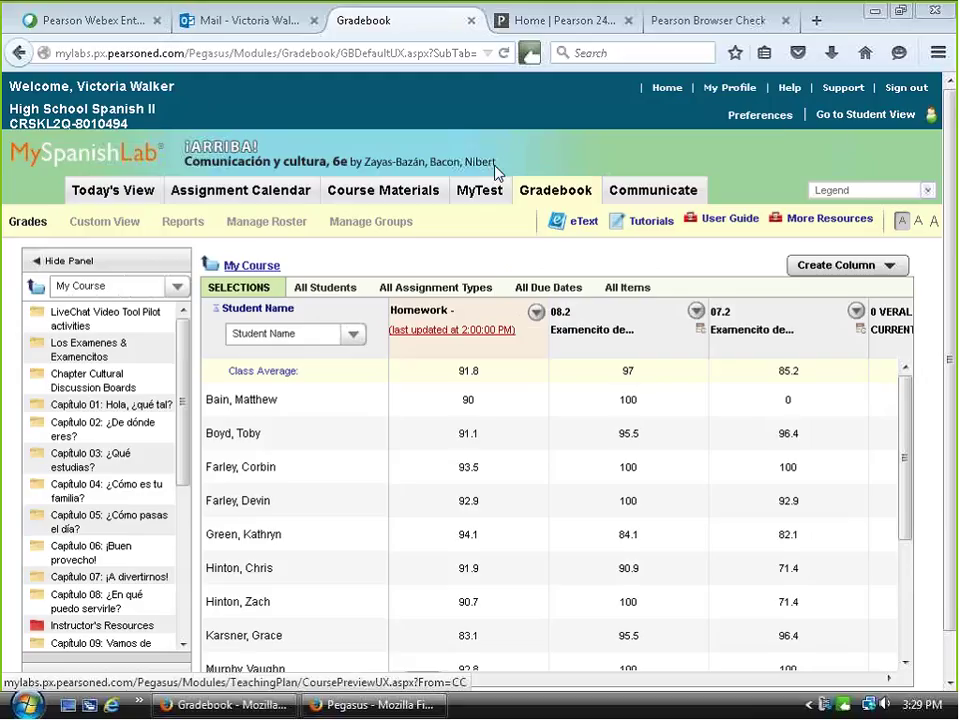
- Return to Today's View and look through the notification alerts and action items
click(118, 193)
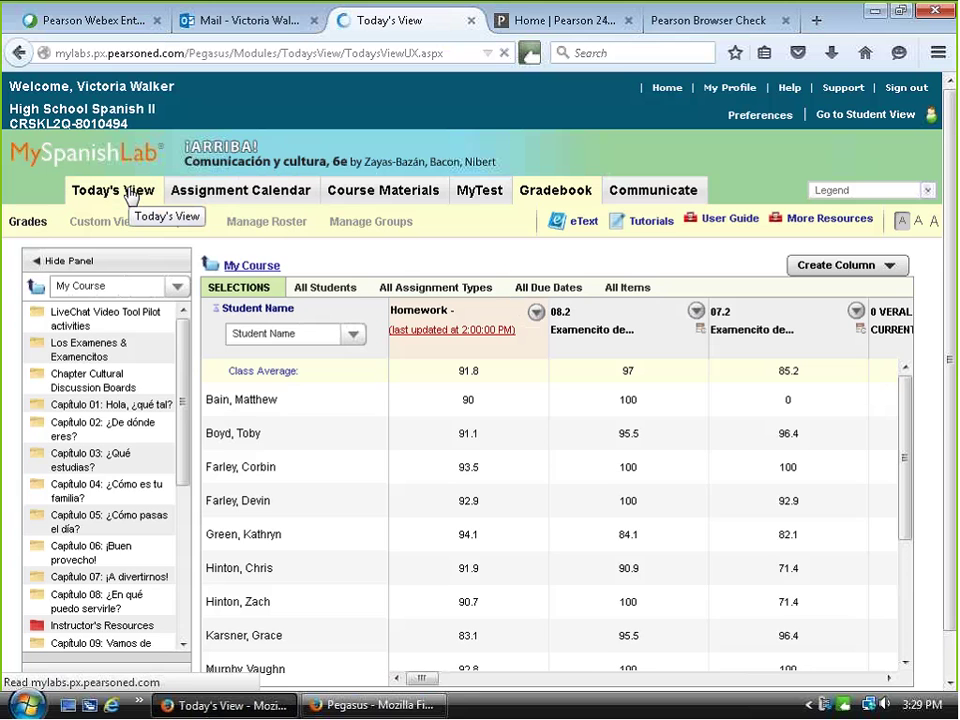
scroll(165, 508, down, 5)
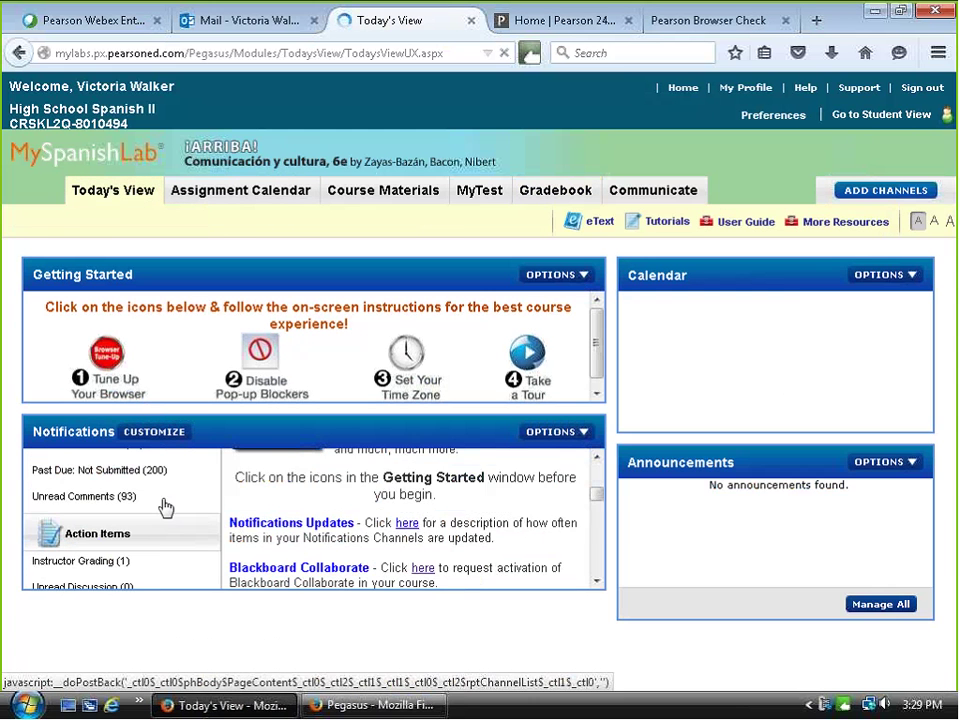
scroll(165, 533, up, 5)
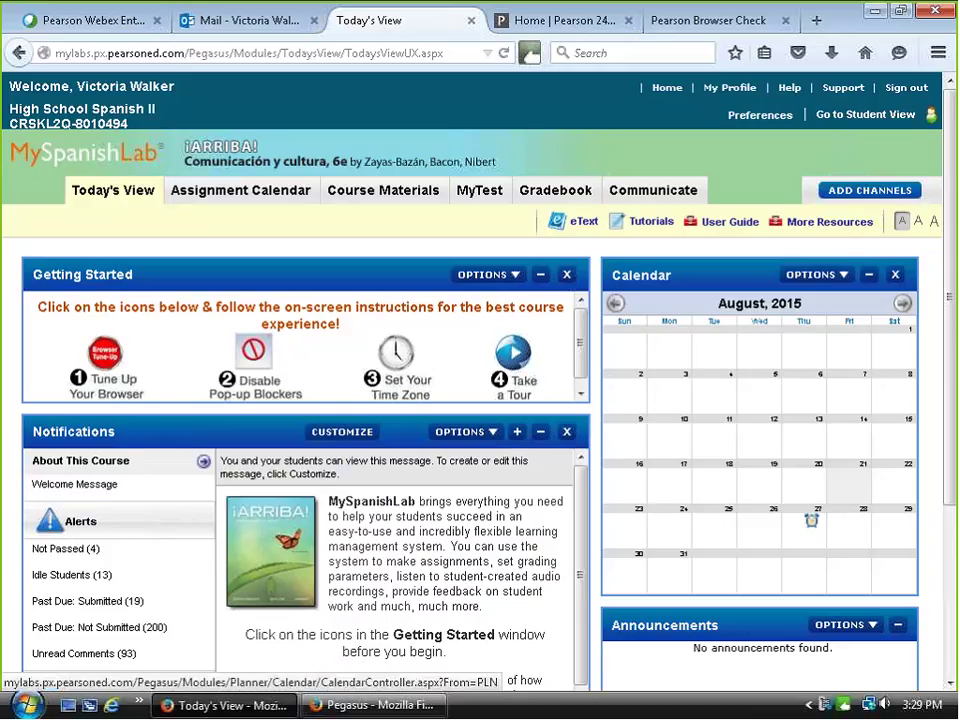
- Open the Properties of 05 Examen 1 from the Los Examenes & Examencitos folder in Course Materials
click(386, 196)
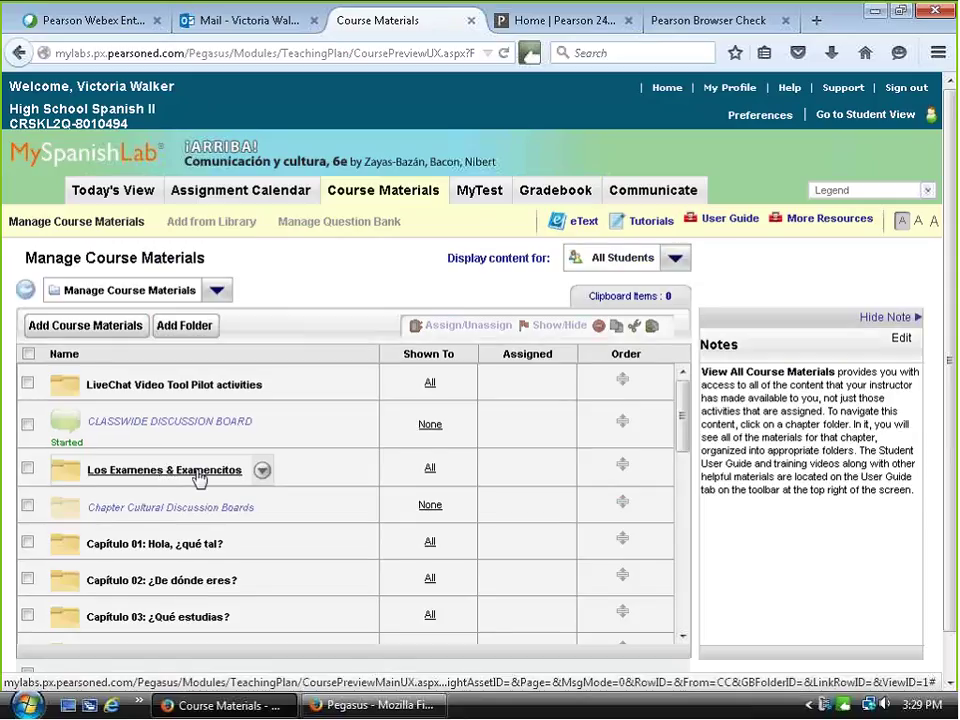
click(200, 476)
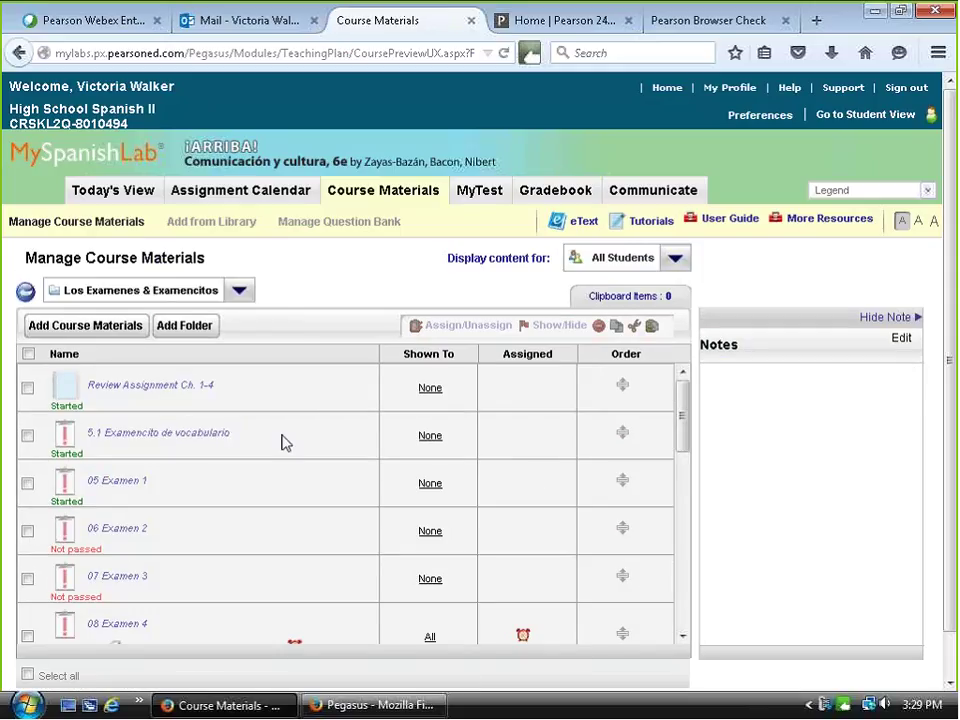
scroll(281, 441, down, 1)
scroll(230, 450, down, 1)
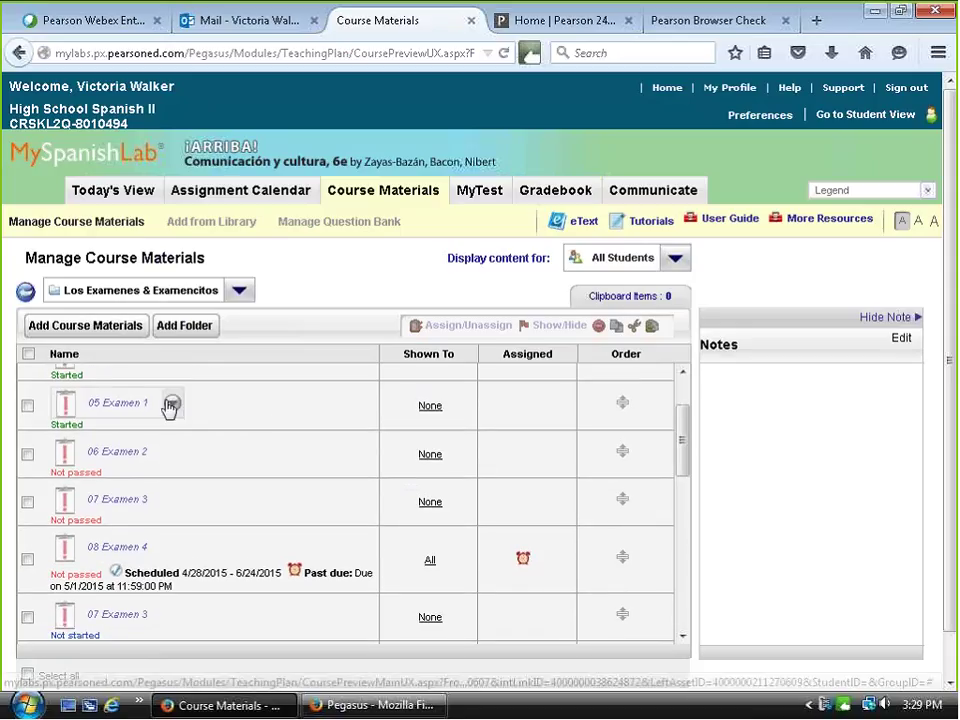
click(172, 403)
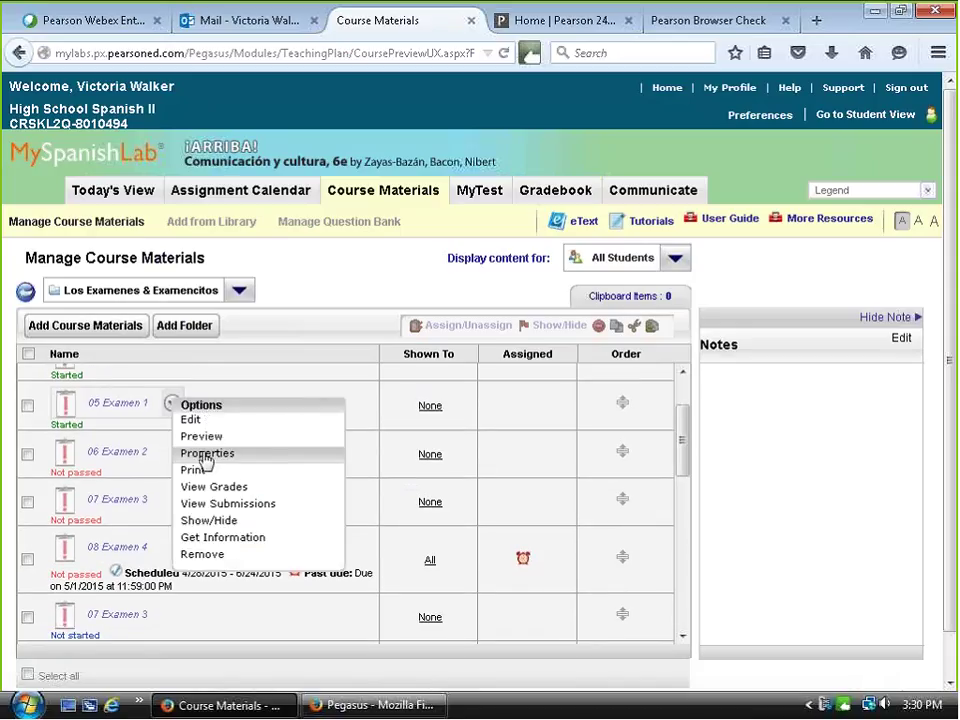
click(205, 456)
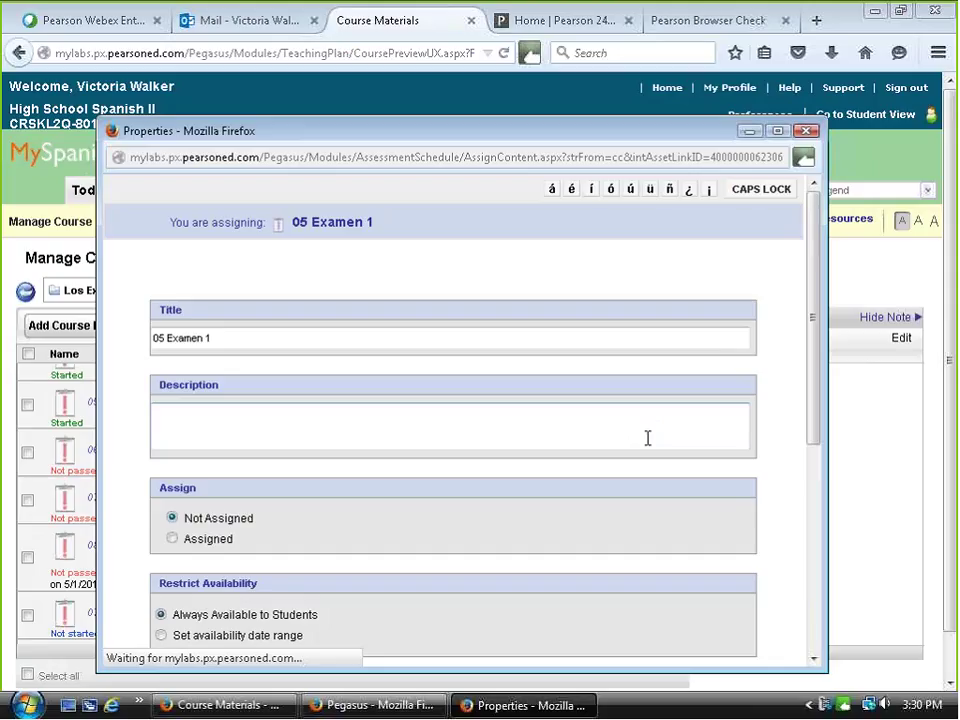
- Try setting 05 Examen 1 to Assigned with a due date of 08/21/2015 at 11:59 PM
scroll(557, 448, down, 5)
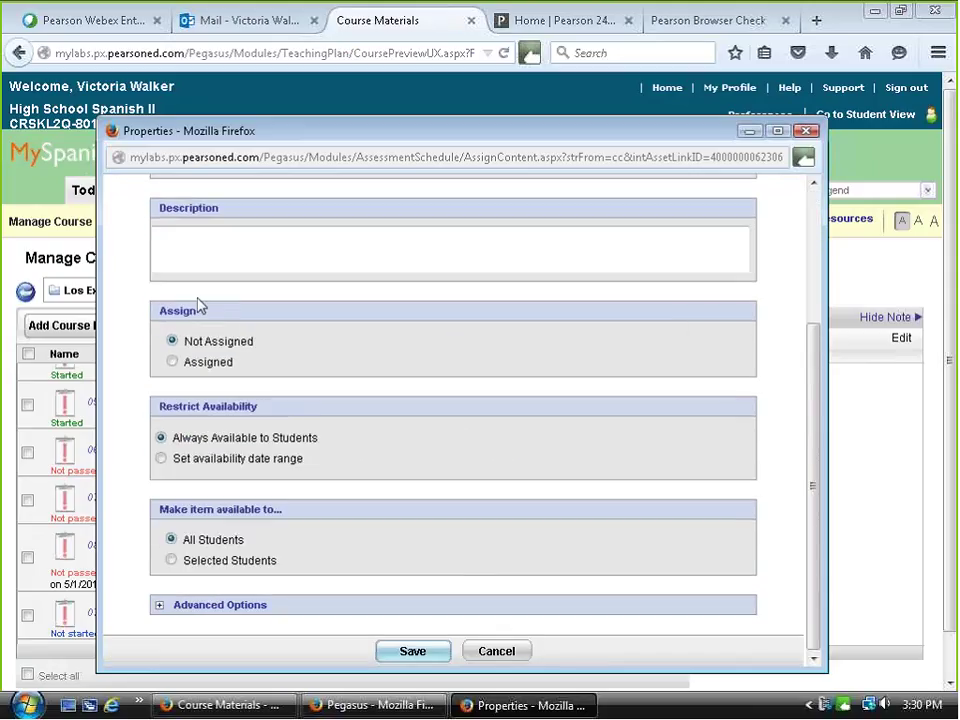
click(172, 362)
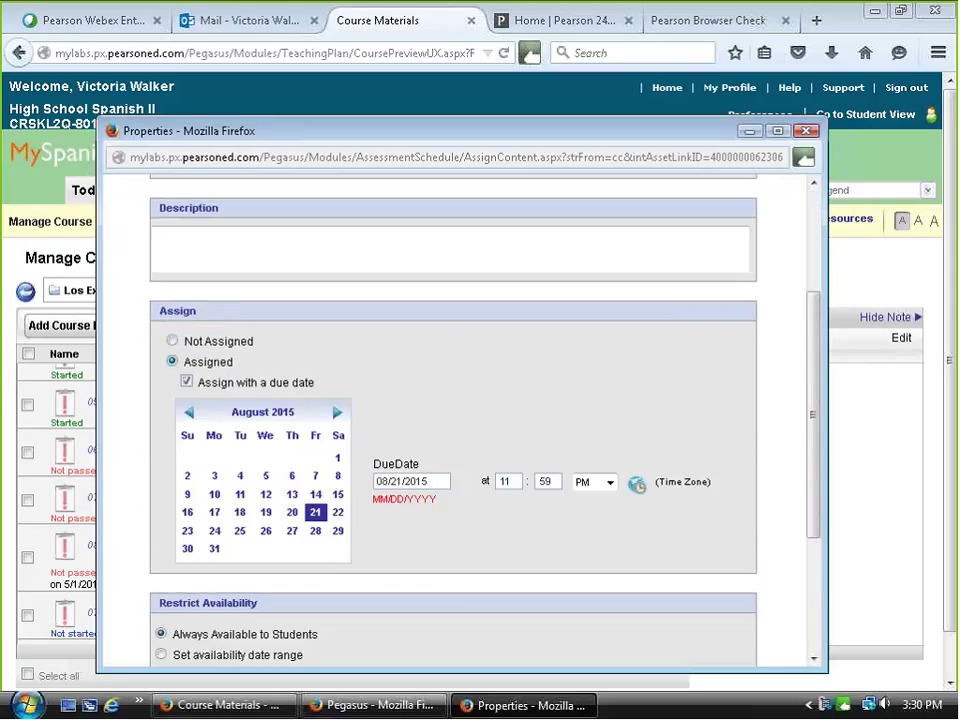
scroll(603, 423, down, 2)
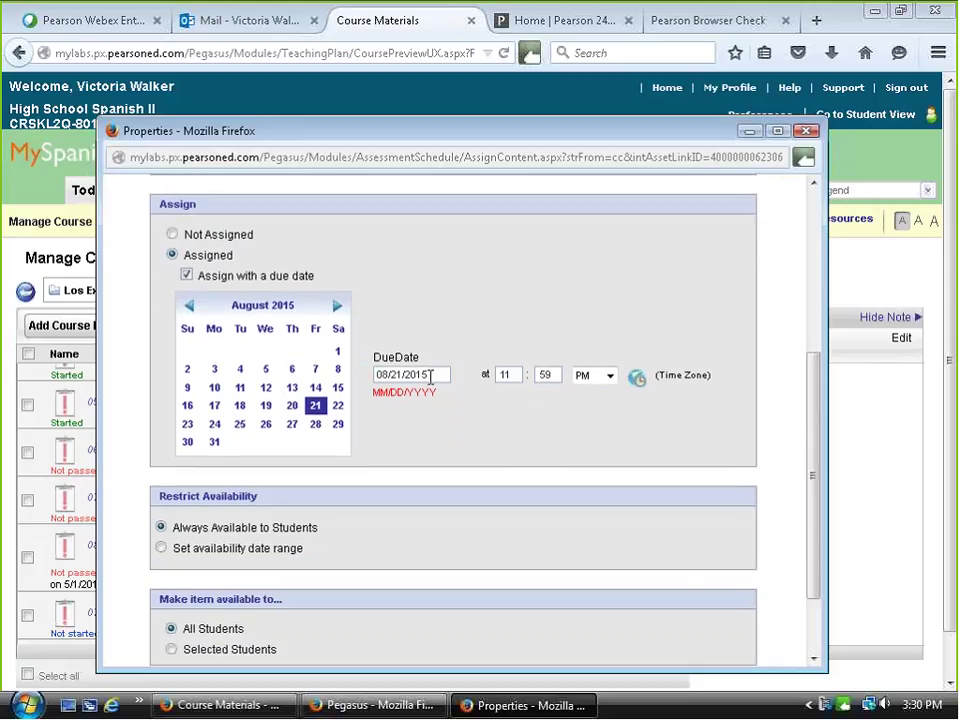
scroll(454, 386, down, 2)
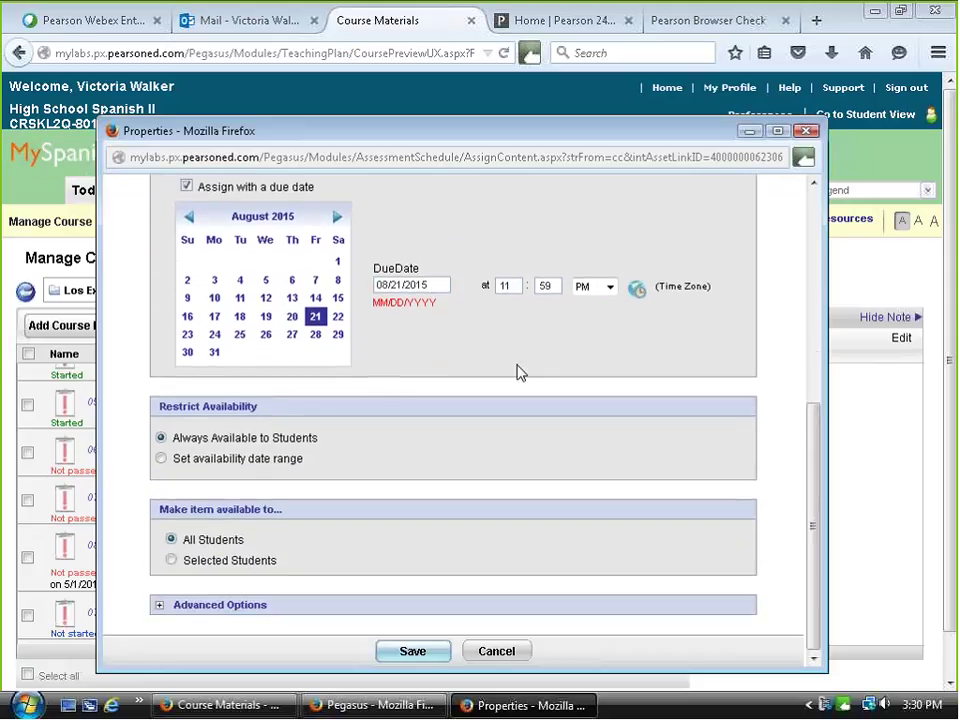
- Try an availability date range that always shows the exam but blocks opening outside it, with calendar notification, then close without saving
click(161, 458)
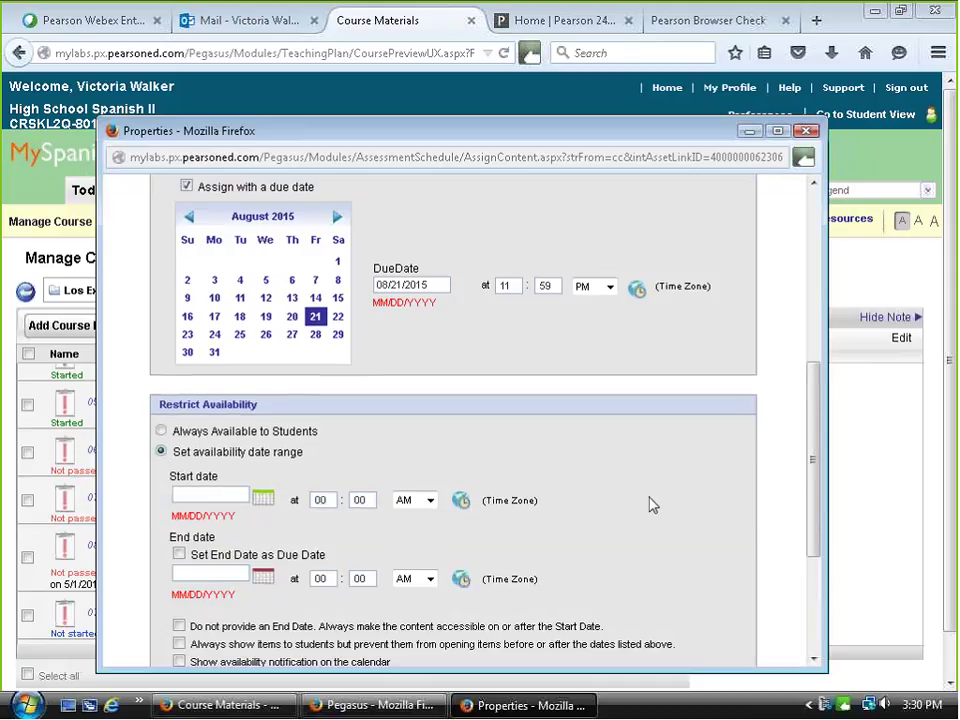
scroll(651, 506, down, 4)
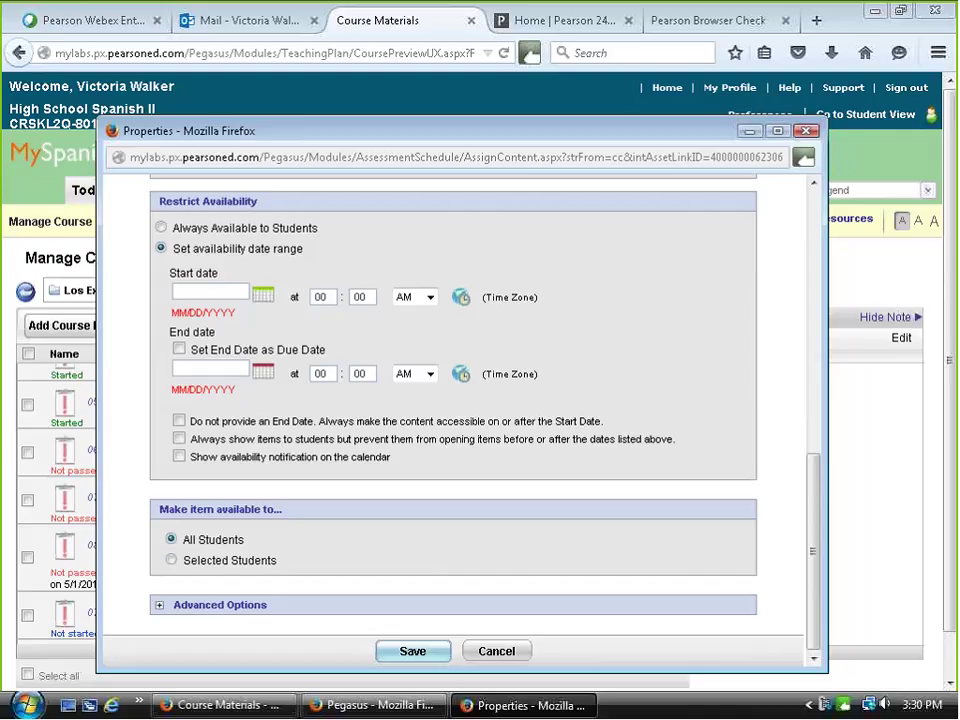
click(178, 438)
click(178, 456)
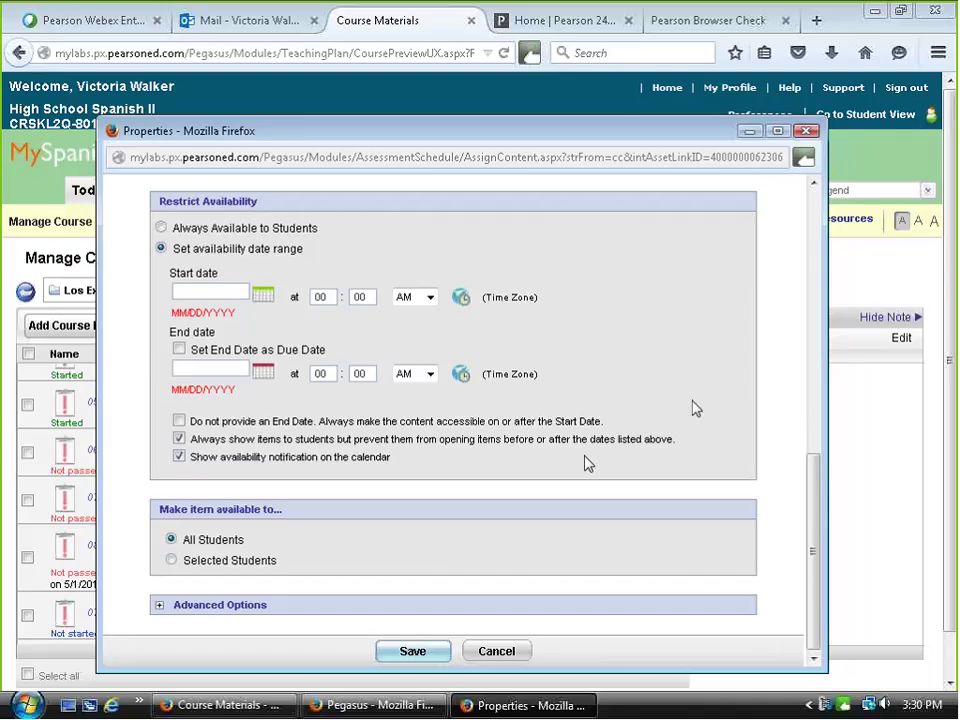
click(806, 132)
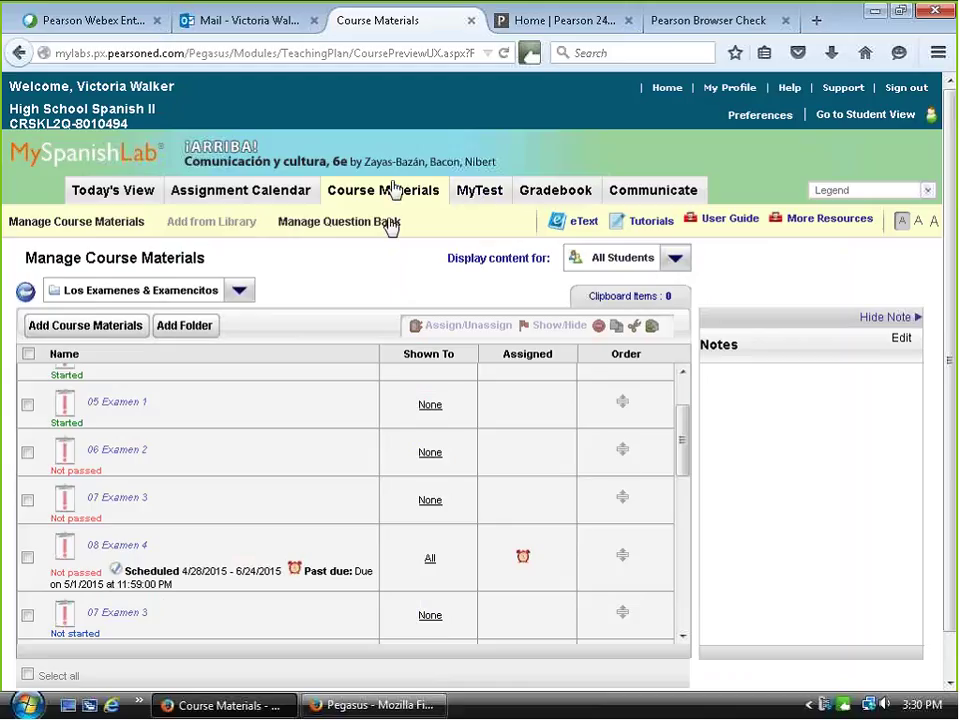
- Open Manage Roster in the Gradebook and select the first listed student
click(548, 193)
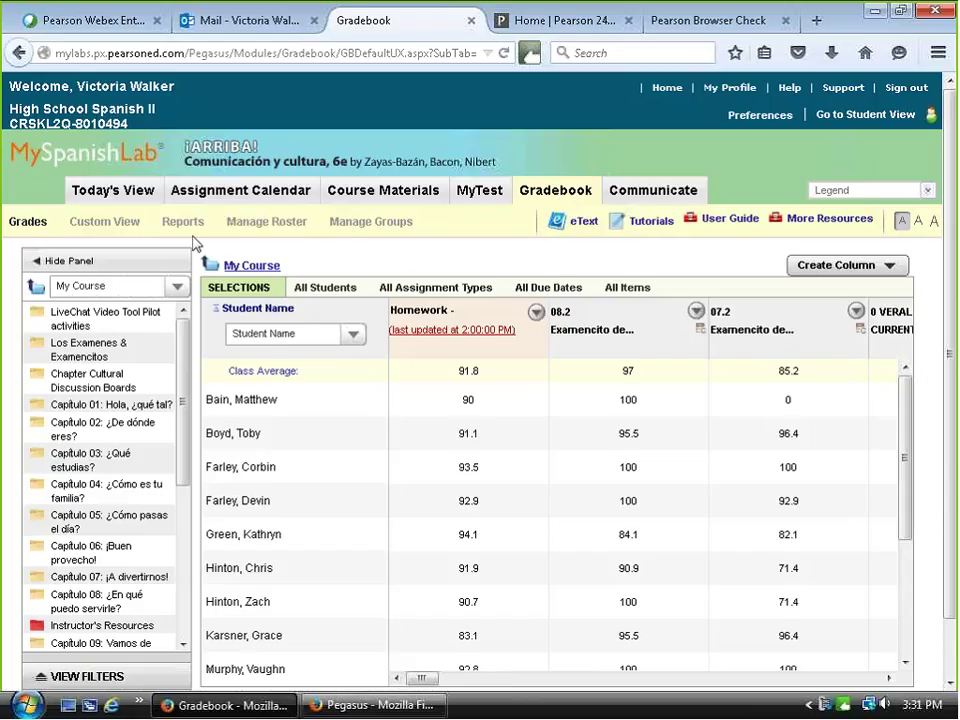
click(262, 228)
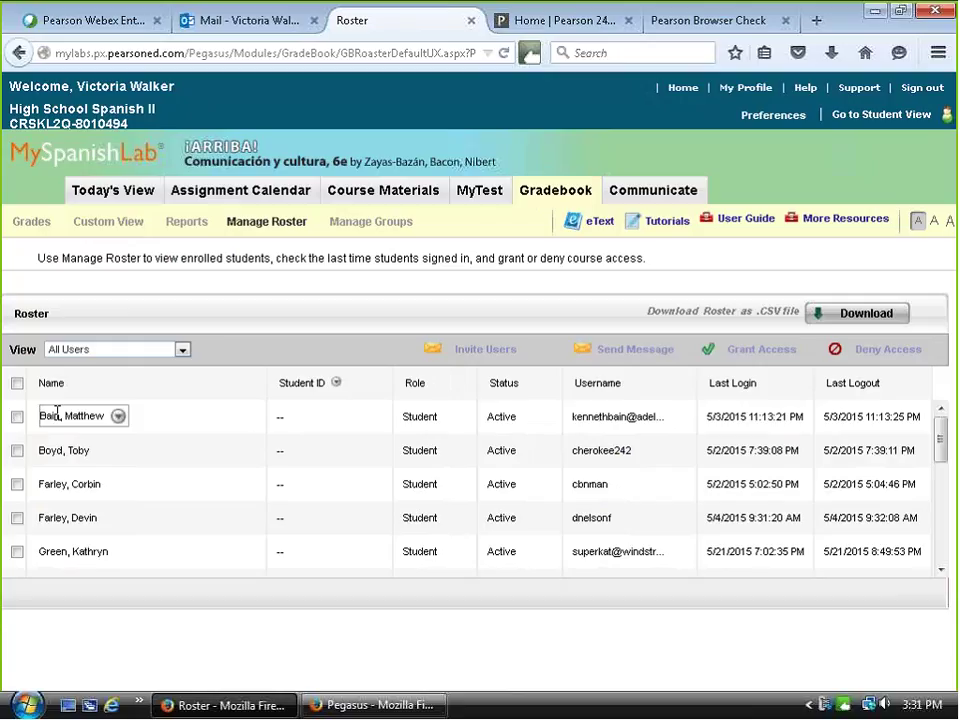
click(17, 417)
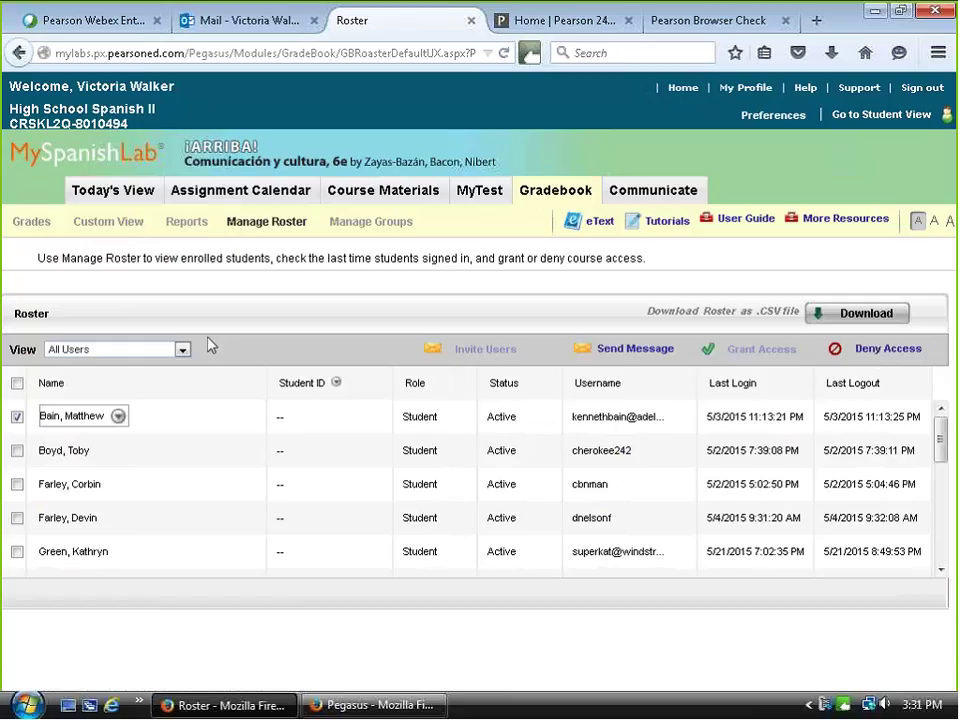
- Filter the roster to Denied users and select all entries
click(183, 350)
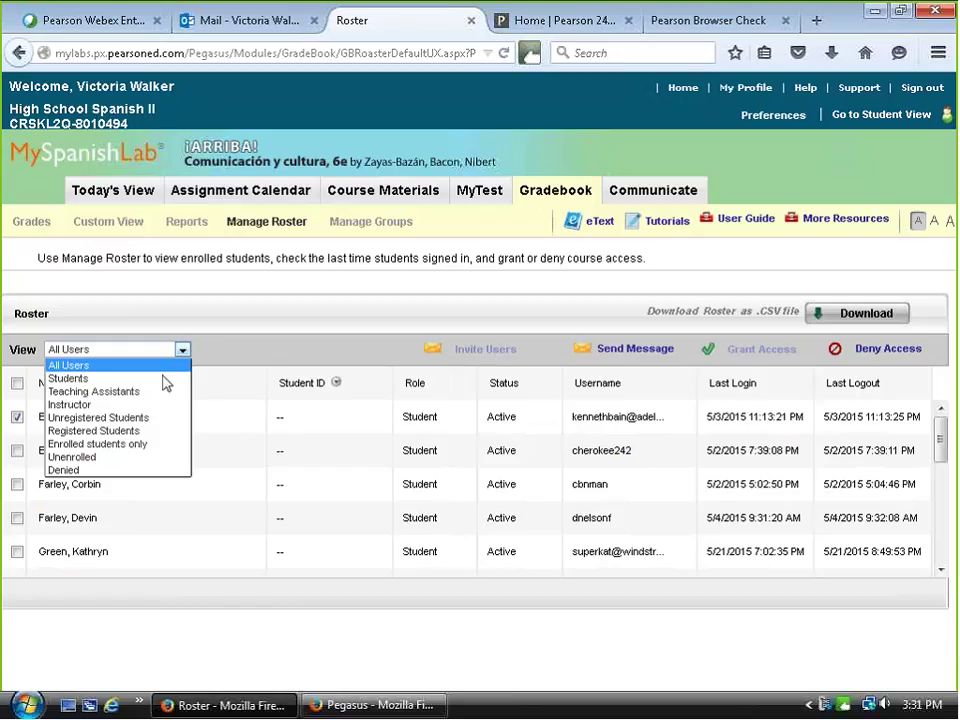
click(97, 471)
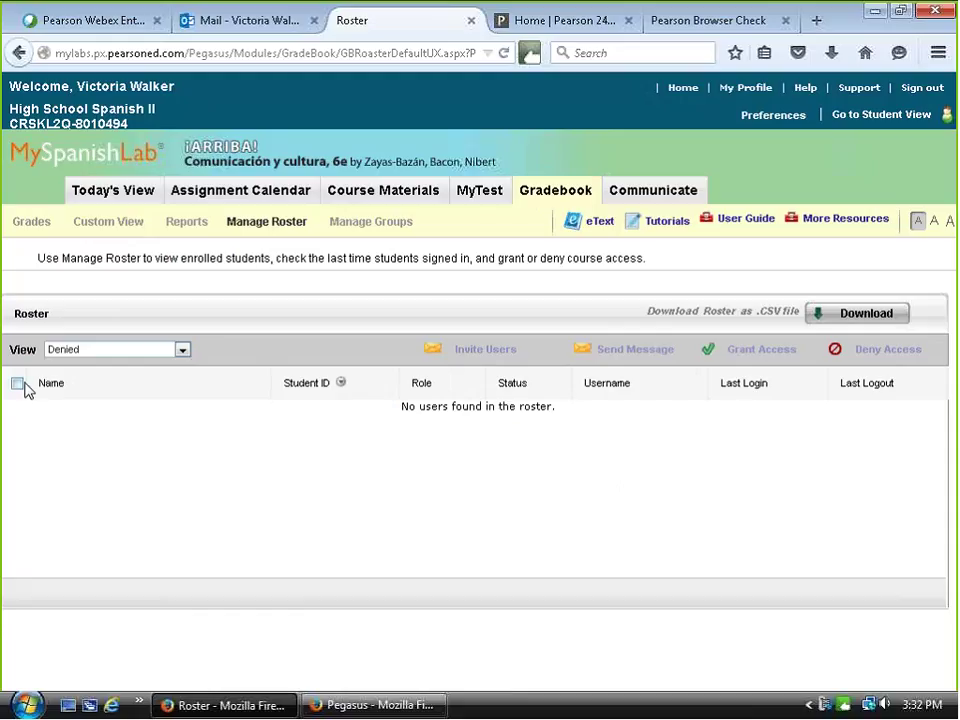
click(18, 384)
- Look over the Gradebook's report options and return to the Grades page
click(189, 226)
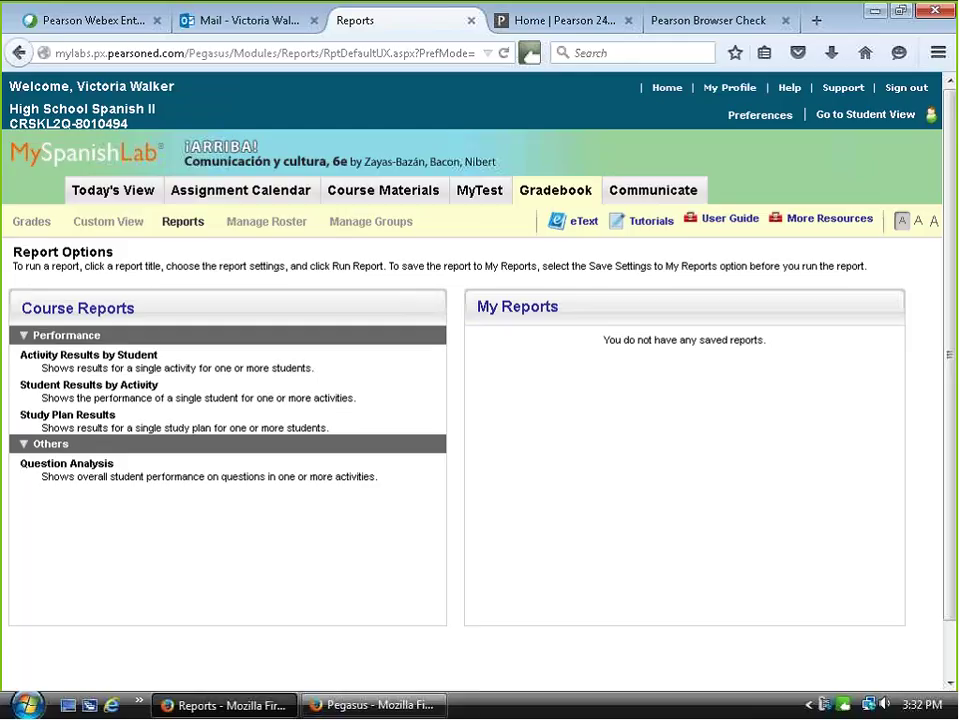
click(38, 224)
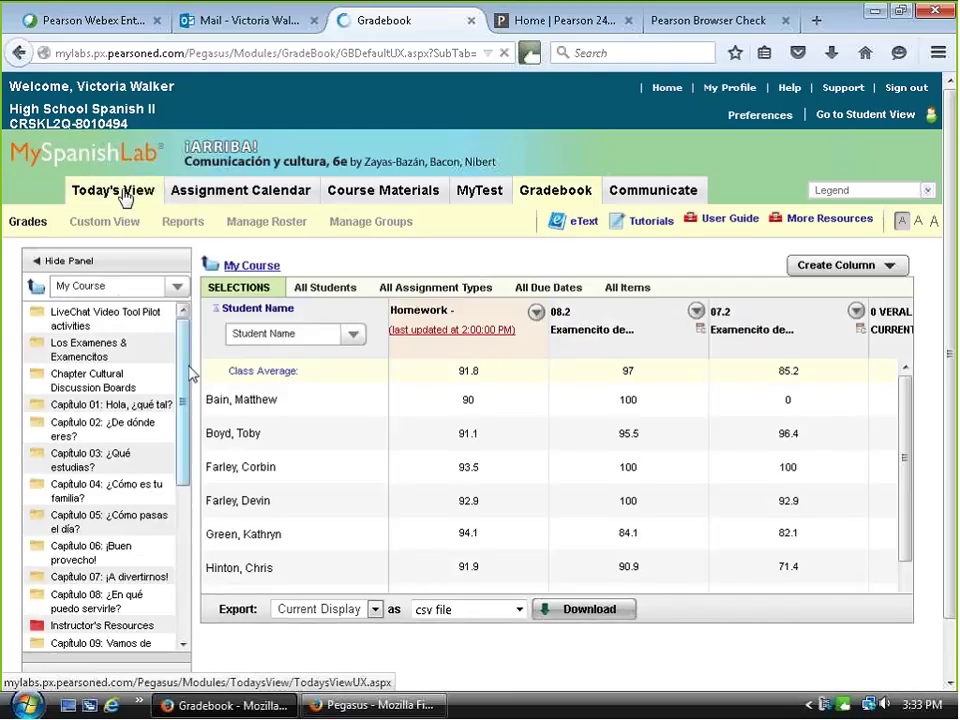
- View the gradebook's STUDENT ACTIVITIES MANUAL folder for Capítulo 02: ¿De dónde eres?
mouse_move(424, 679)
mouse_down()
mouse_move(830, 680)
mouse_move(660, 690)
mouse_move(425, 680)
mouse_up()
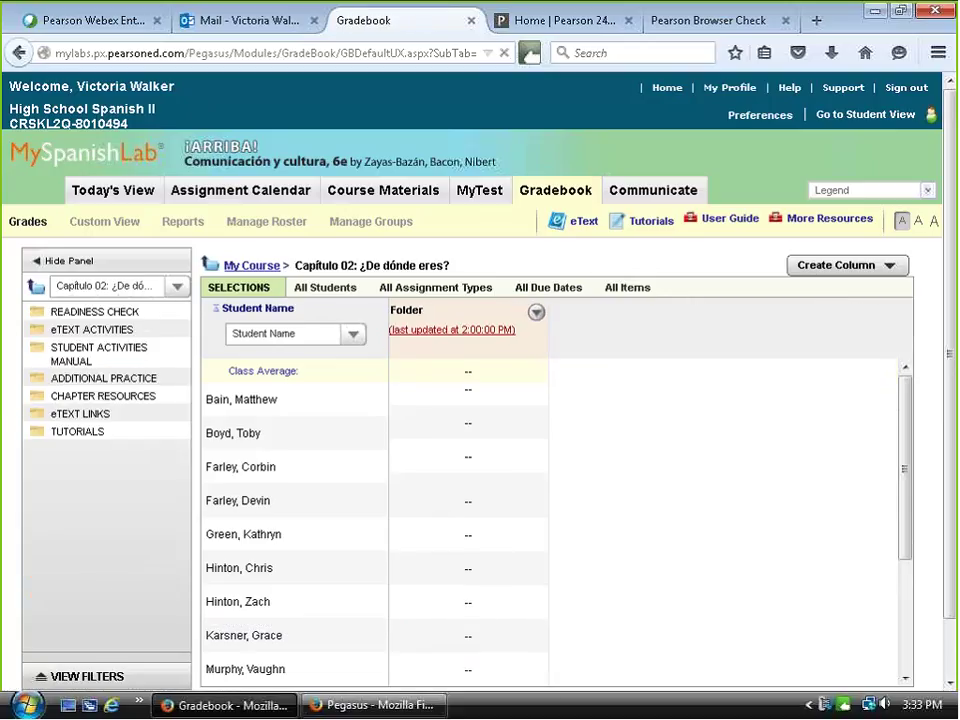
click(77, 355)
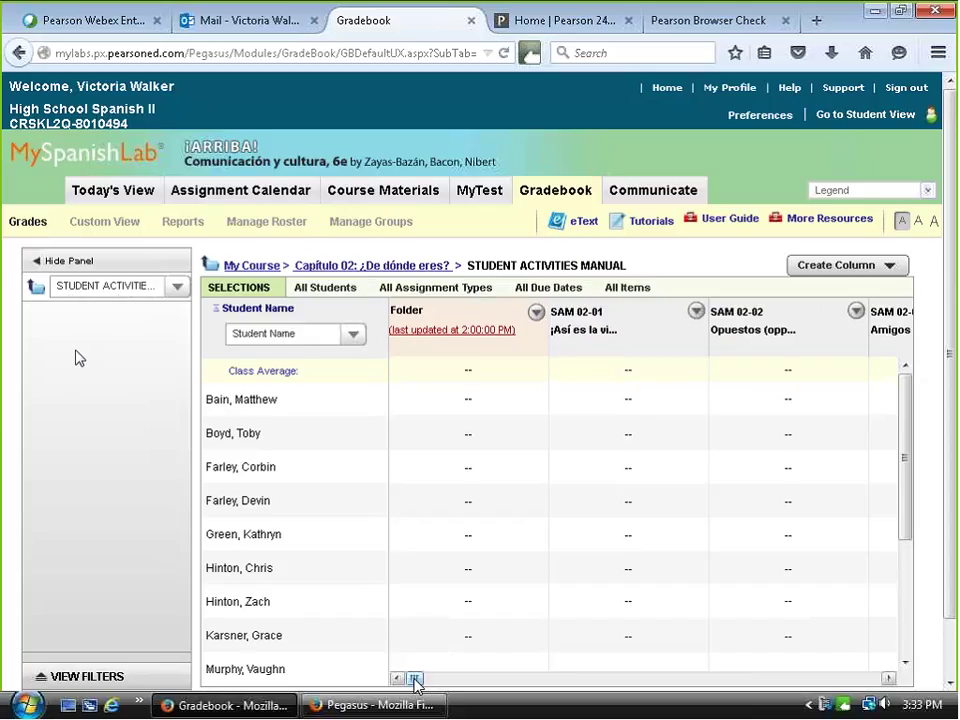
mouse_move(413, 677)
mouse_down()
mouse_move(636, 679)
mouse_move(399, 674)
mouse_move(413, 678)
mouse_up()
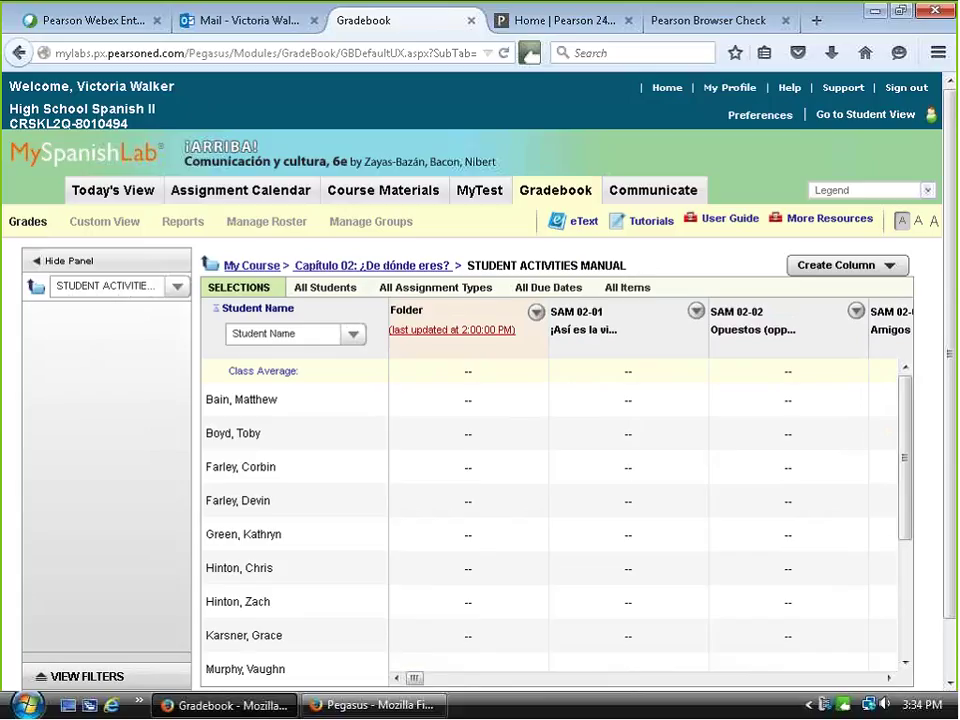
- View the STUDENT ACTIVITIES MANUAL grades for Capítulo 08: ¿En qué puedo servirle? and look through the students' scores
click(37, 290)
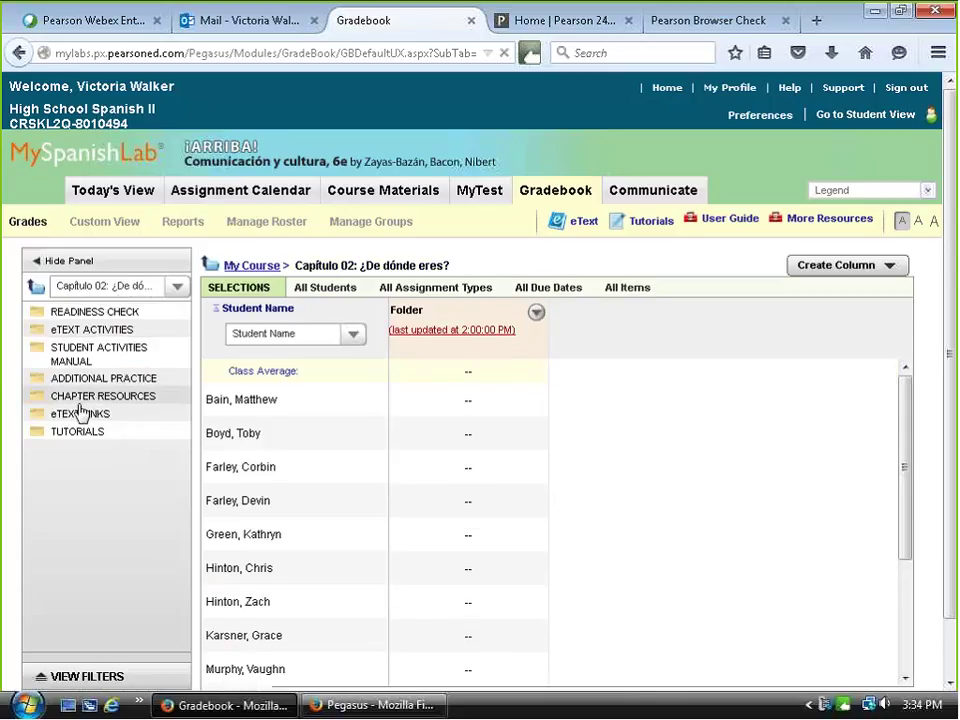
click(177, 286)
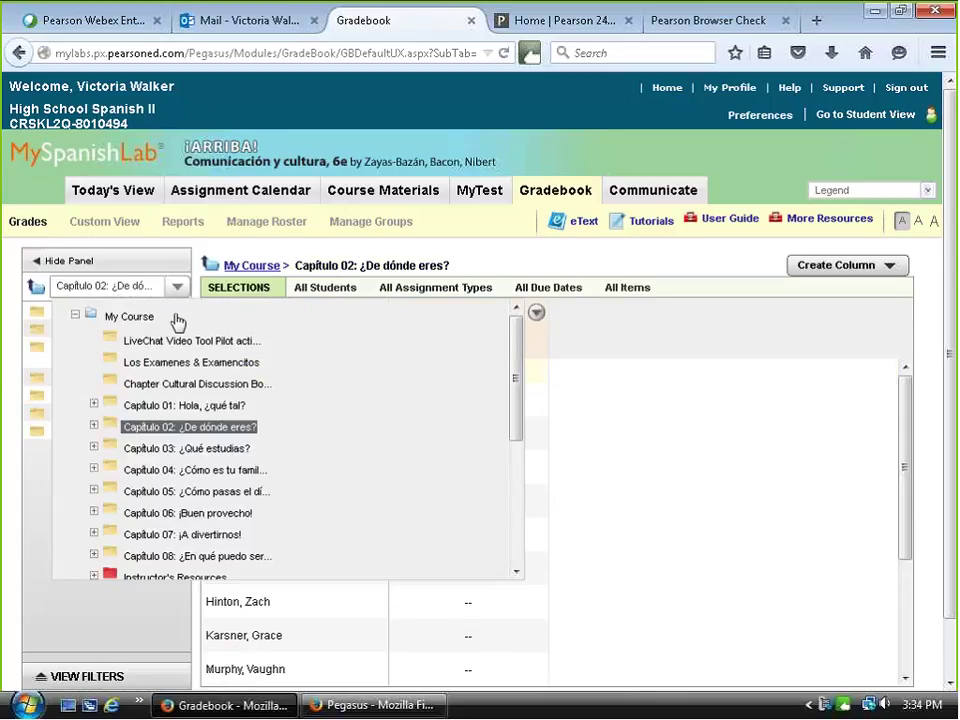
click(180, 427)
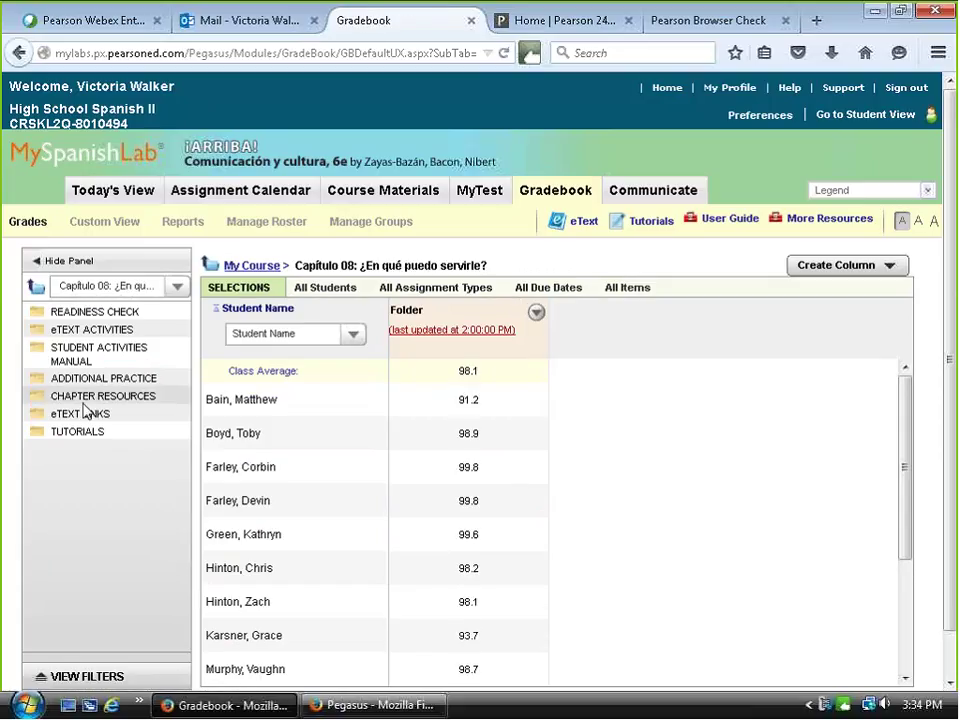
click(86, 358)
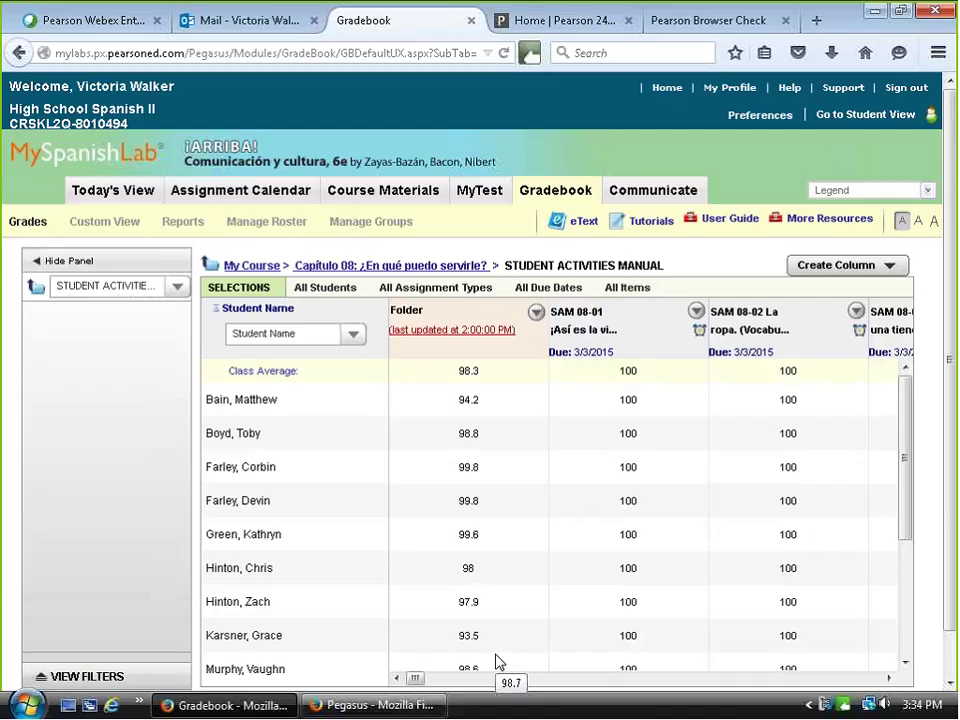
scroll(572, 640, down, 3)
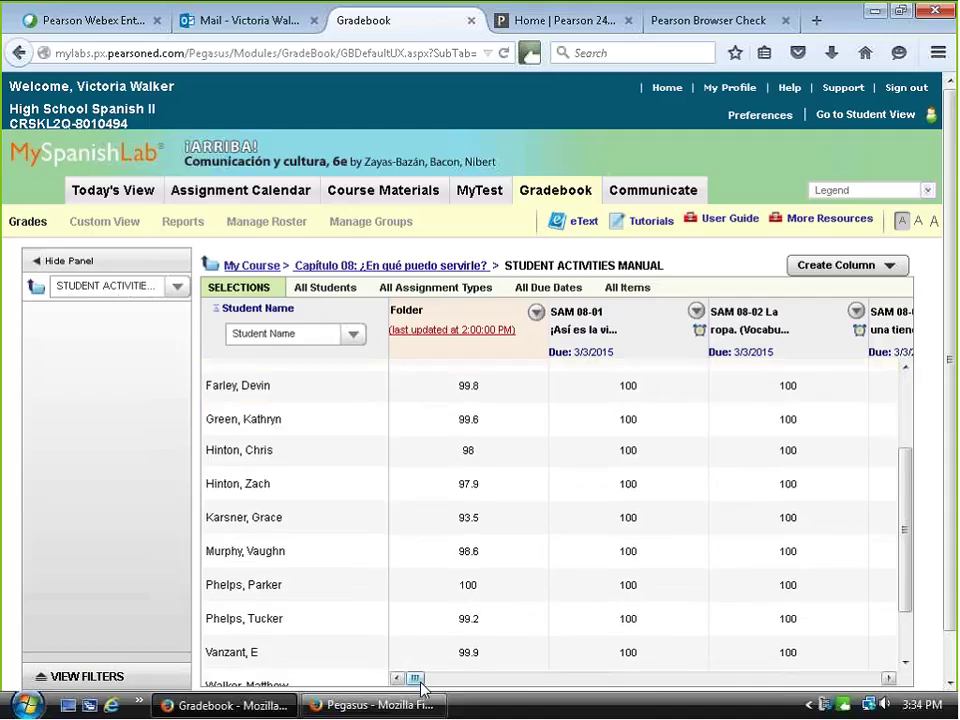
mouse_move(417, 680)
mouse_down()
mouse_move(482, 689)
mouse_move(684, 678)
mouse_move(415, 678)
mouse_up()
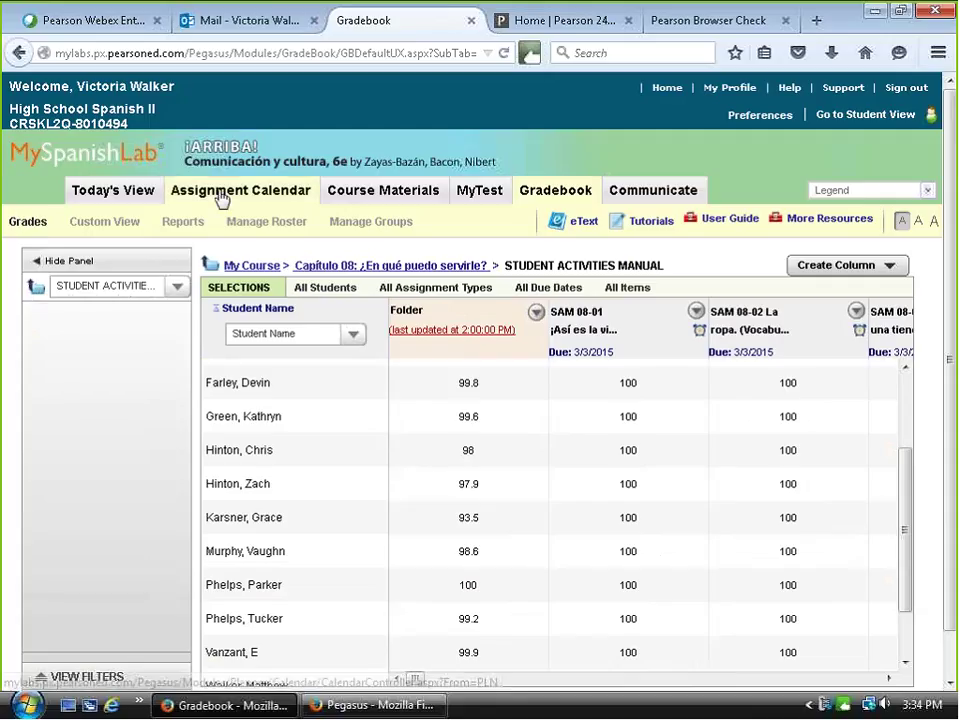
- Return to Today's View and show Student Performance in the Notifications channel
click(112, 193)
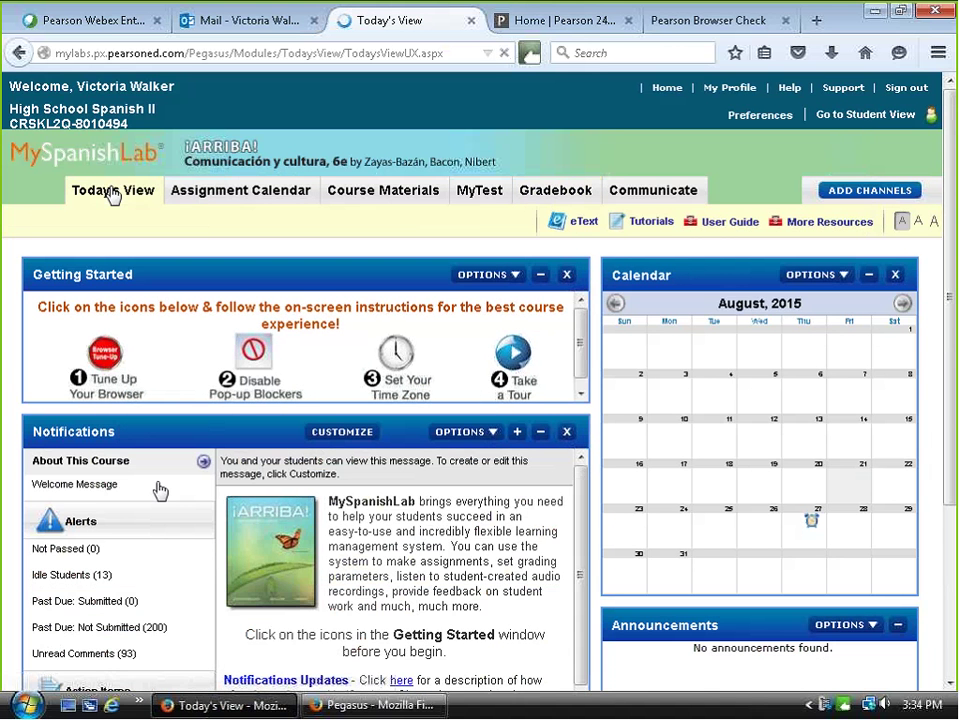
scroll(180, 540, down, 5)
scroll(190, 555, down, 2)
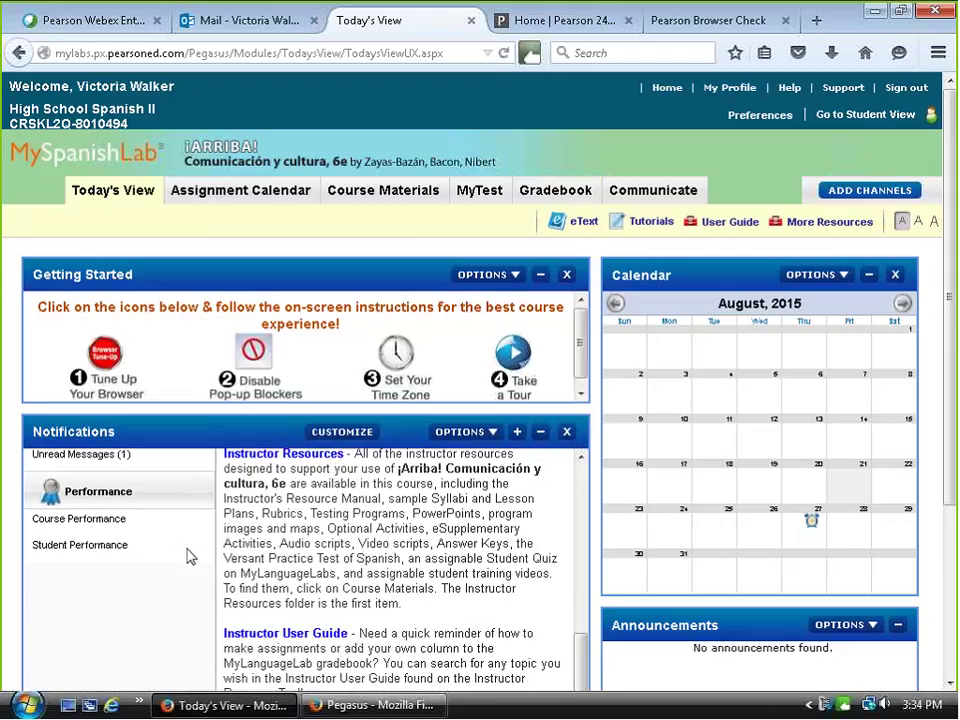
click(98, 512)
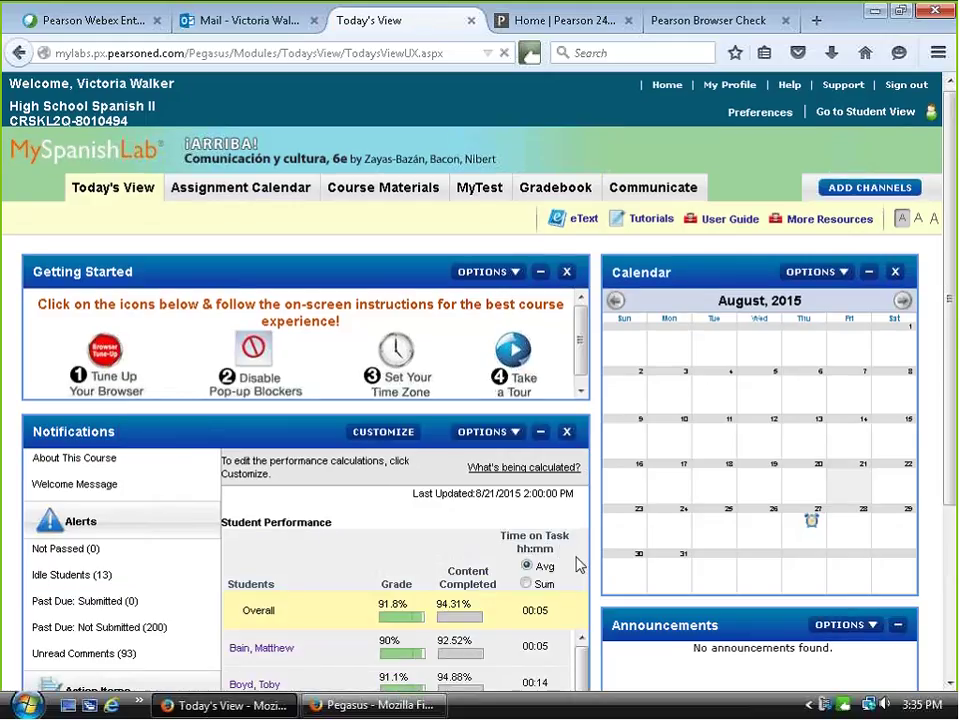
- Look through the student performance table and display Time on Task as a sum
scroll(578, 561, down, 4)
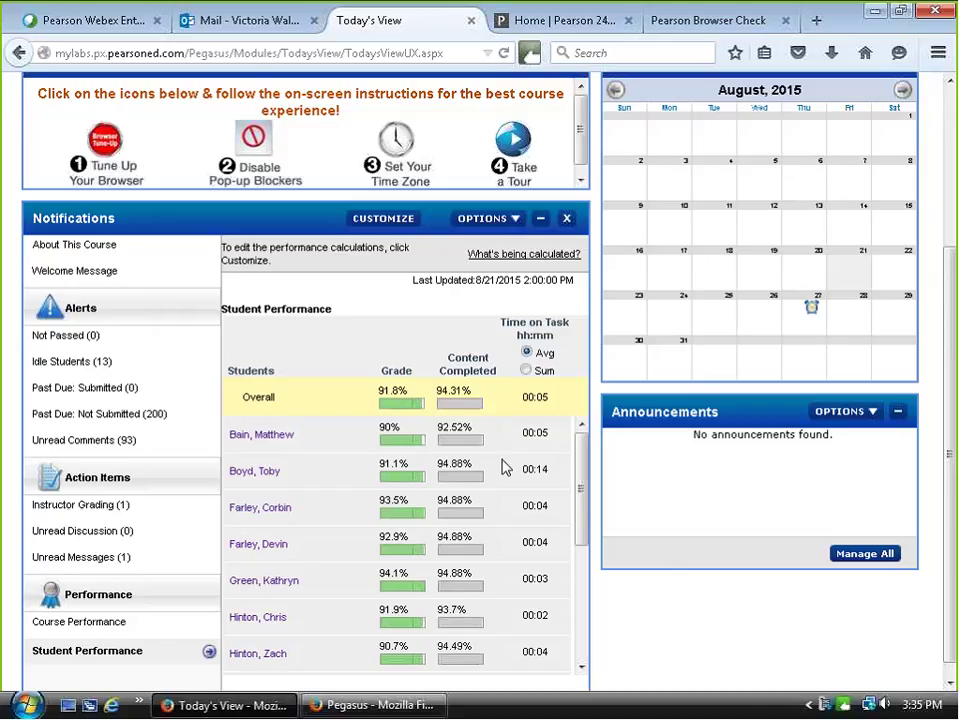
scroll(503, 465, down, 3)
scroll(505, 468, up, 3)
click(526, 370)
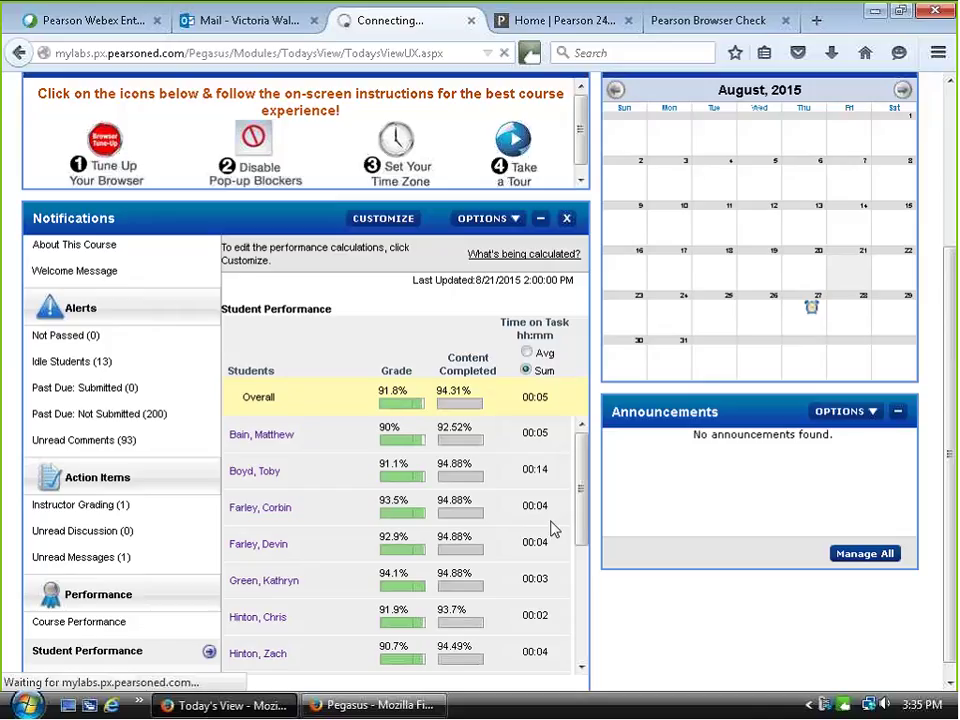
scroll(553, 527, down, 3)
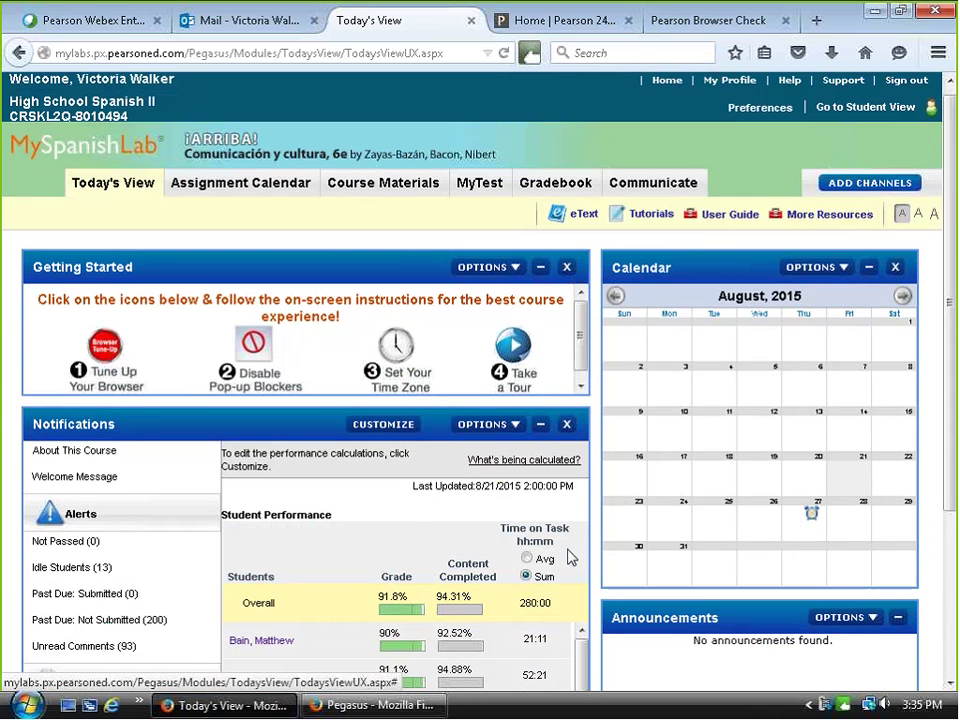
- Look through the remaining students' grades, completed content and time on task in the Student Performance table
scroll(570, 557, down, 5)
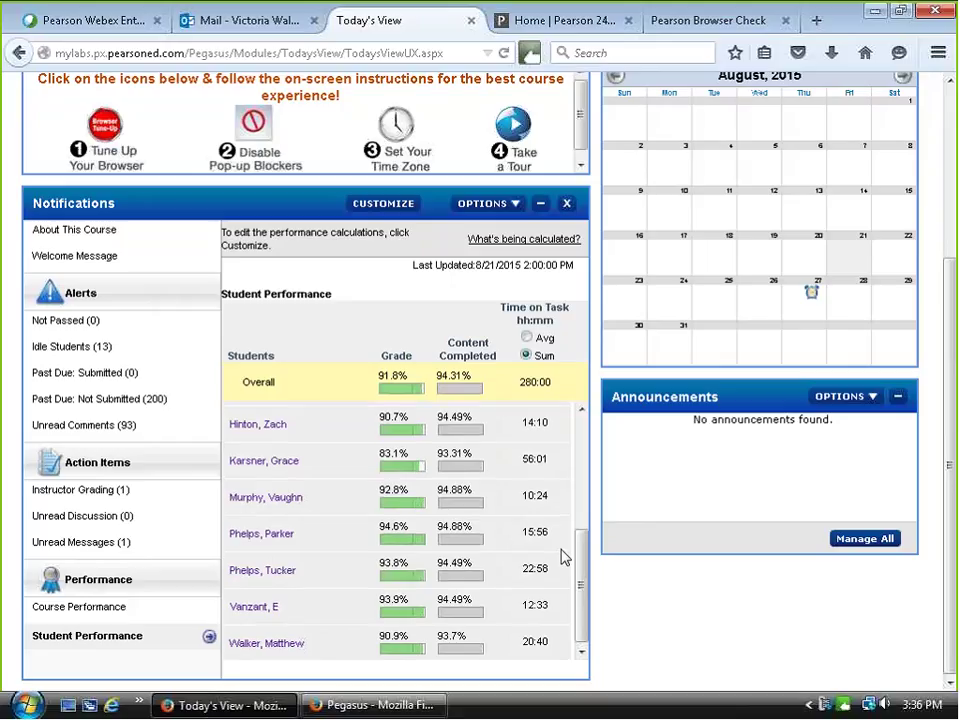
scroll(565, 557, up, 2)
scroll(565, 557, up, 3)
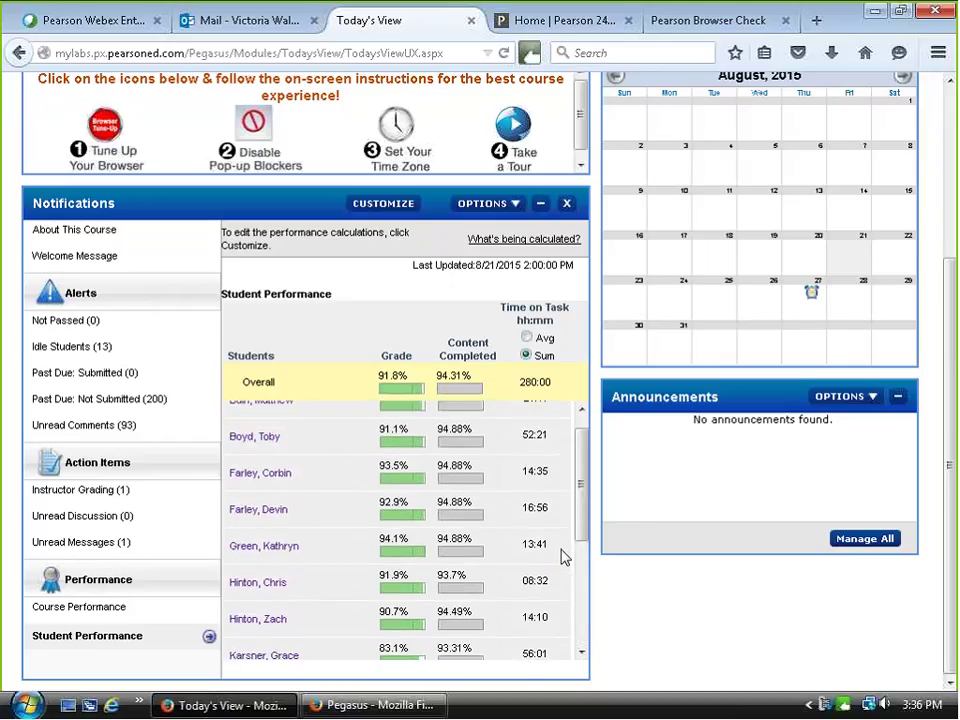
scroll(565, 560, down, 1)
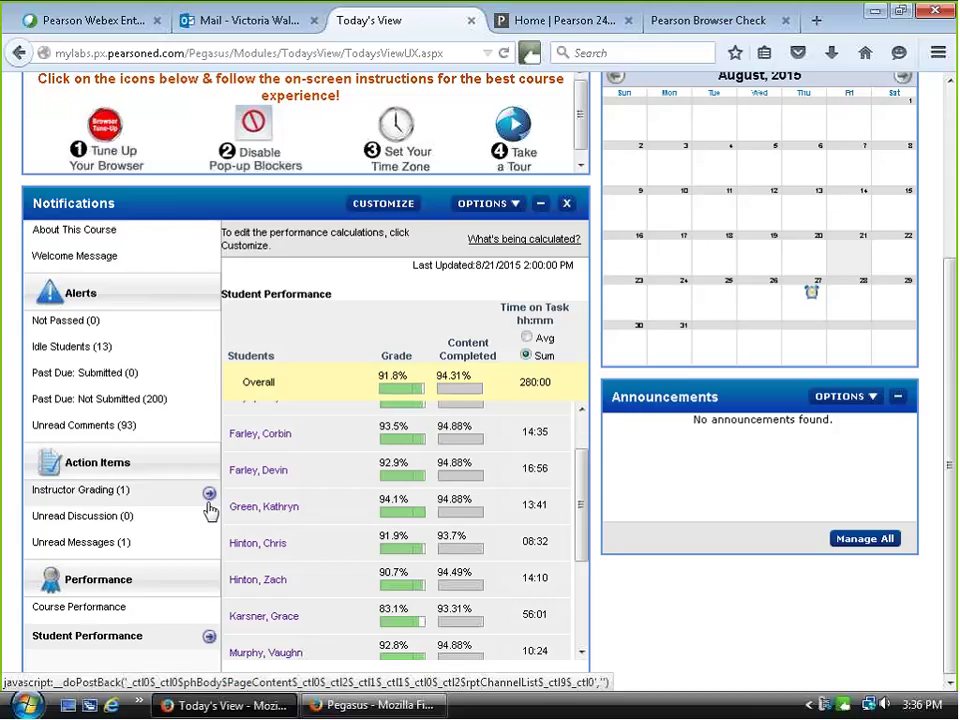
- Show the Not Passed alert in the Notifications channel and look over its contents
click(76, 327)
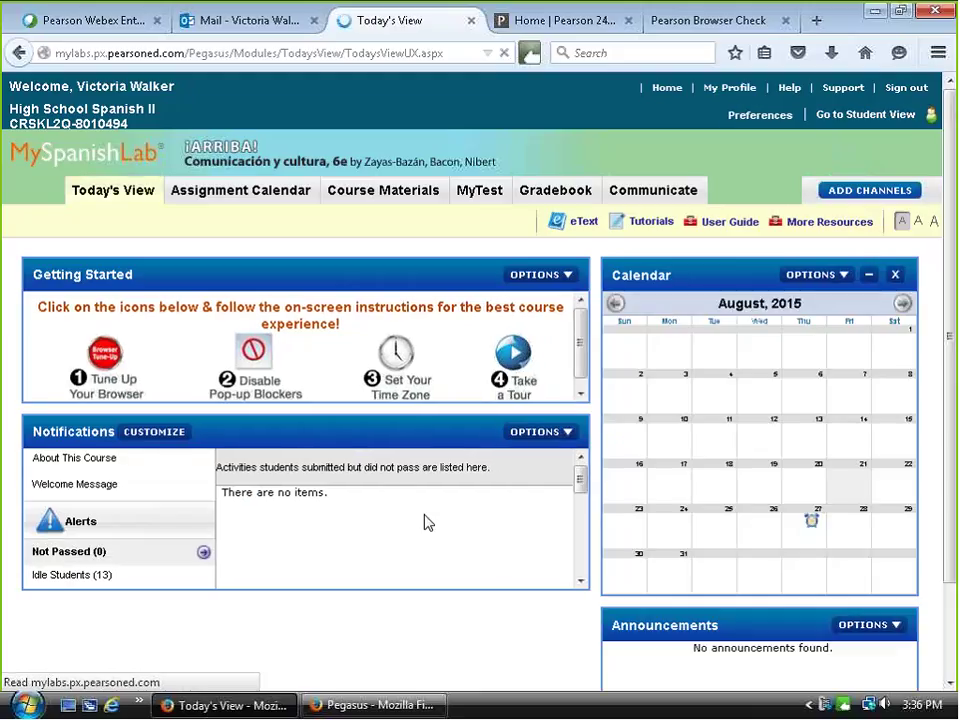
scroll(400, 520, down, 2)
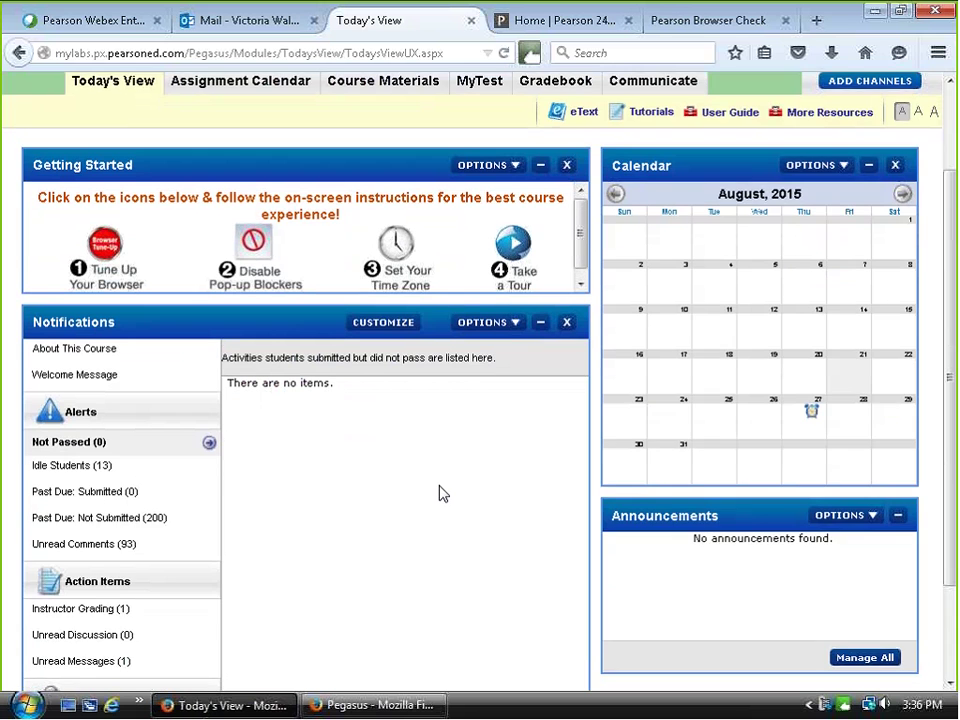
scroll(441, 493, down, 2)
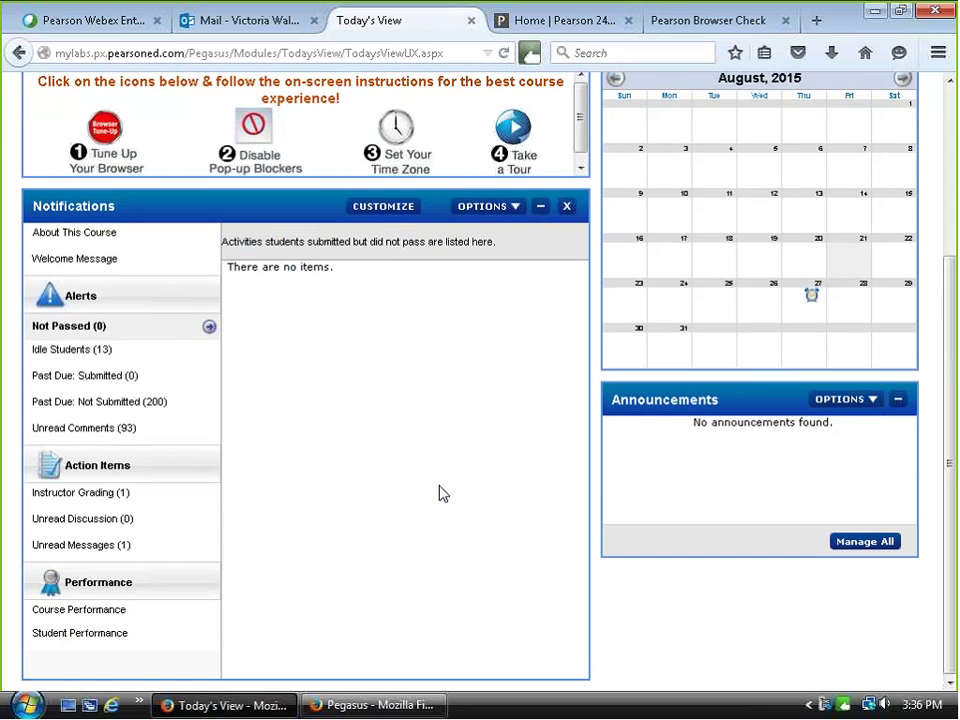
scroll(443, 493, up, 2)
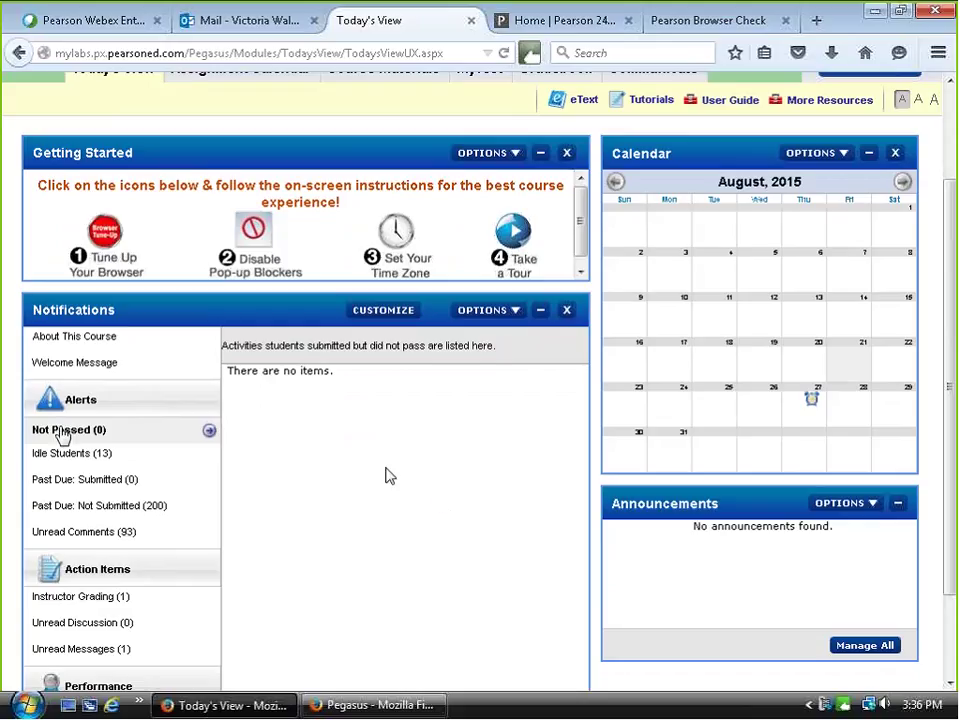
scroll(390, 476, down, 2)
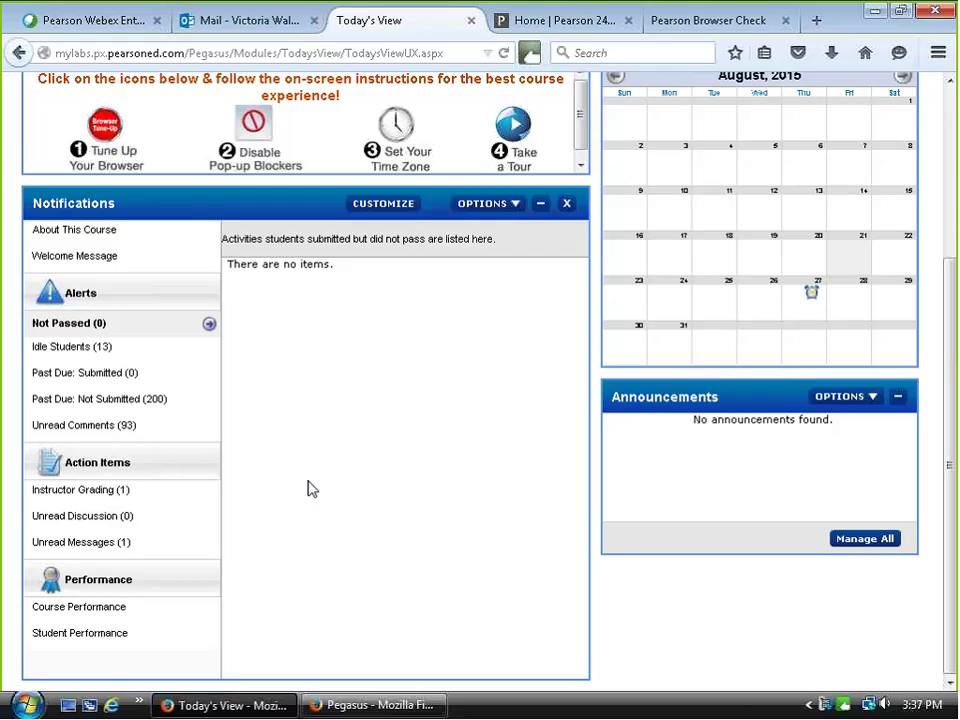
- Show the Past Due: Not Submitted alert and look through the overdue activities listed for the first student
click(190, 495)
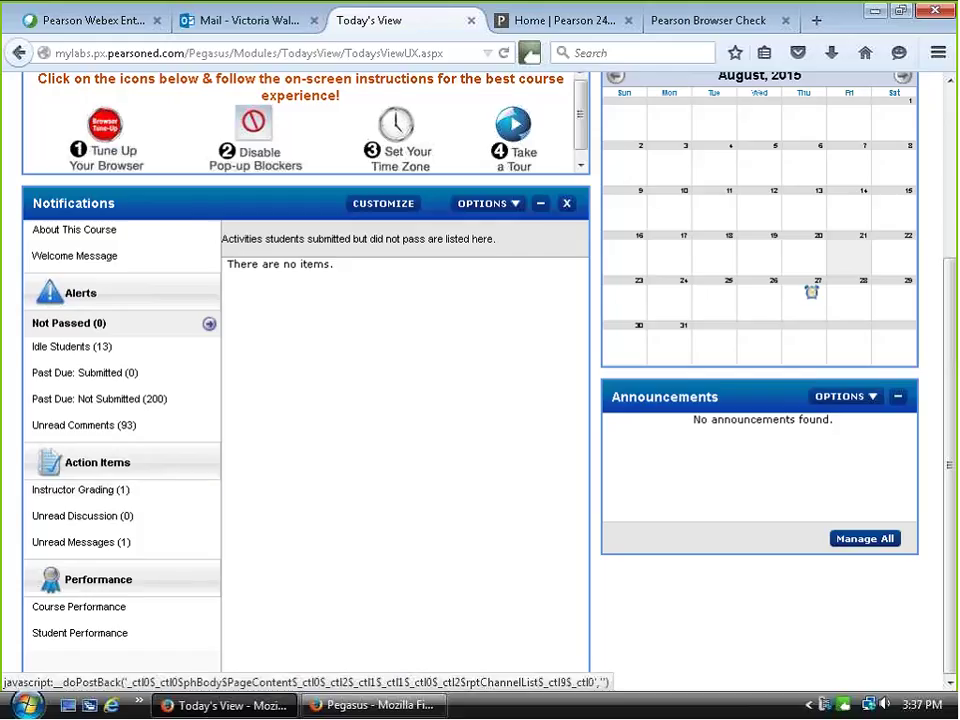
click(93, 408)
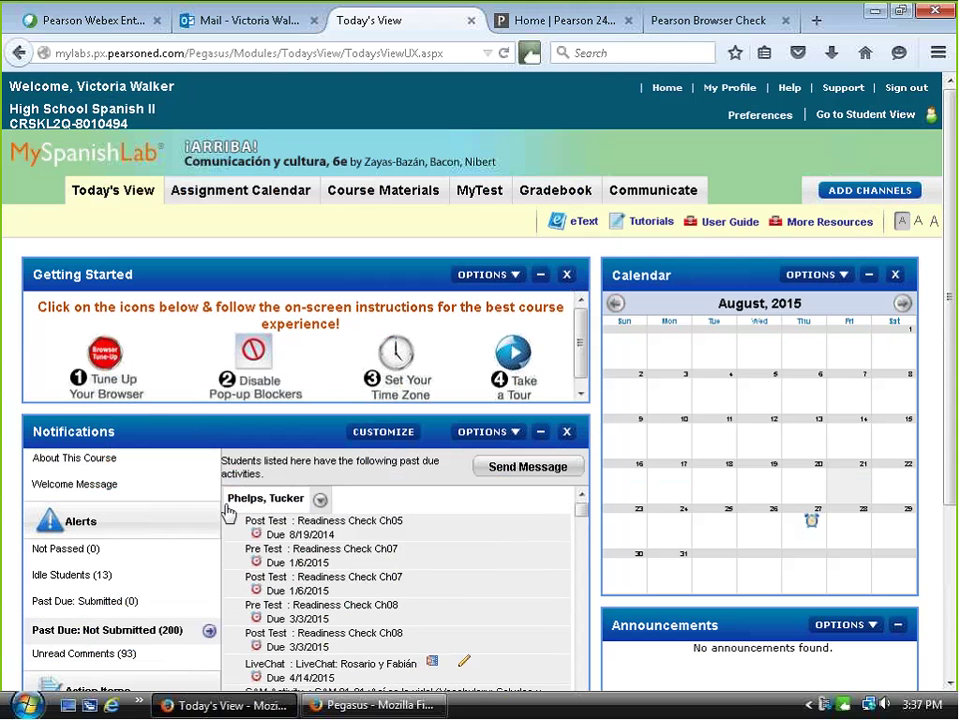
drag(228, 512, 450, 688)
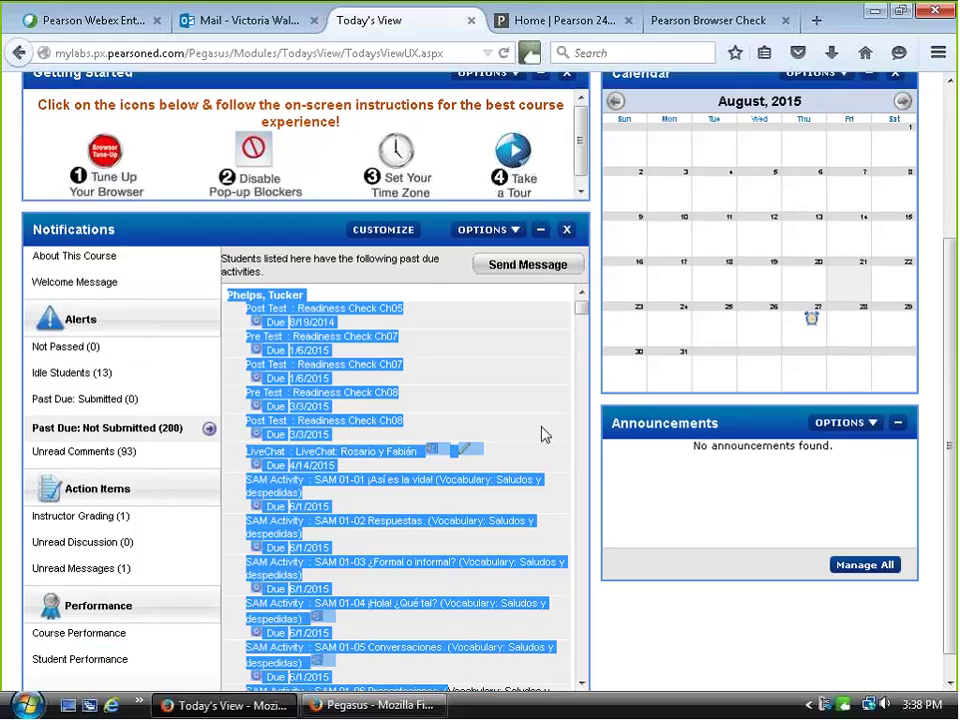
scroll(541, 434, down, 1)
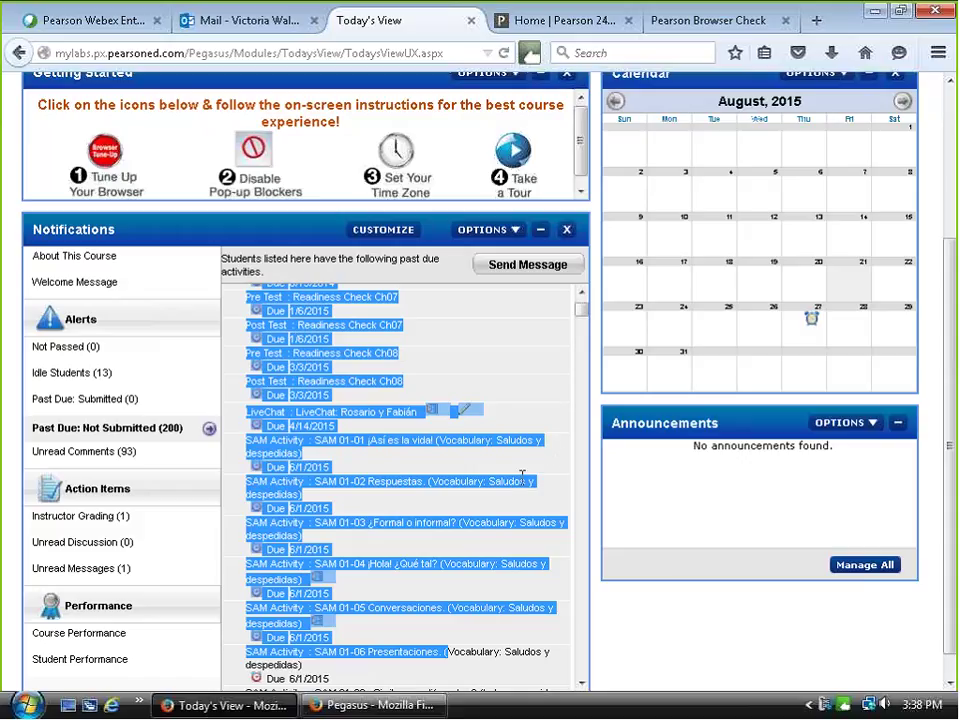
scroll(564, 456, up, 1)
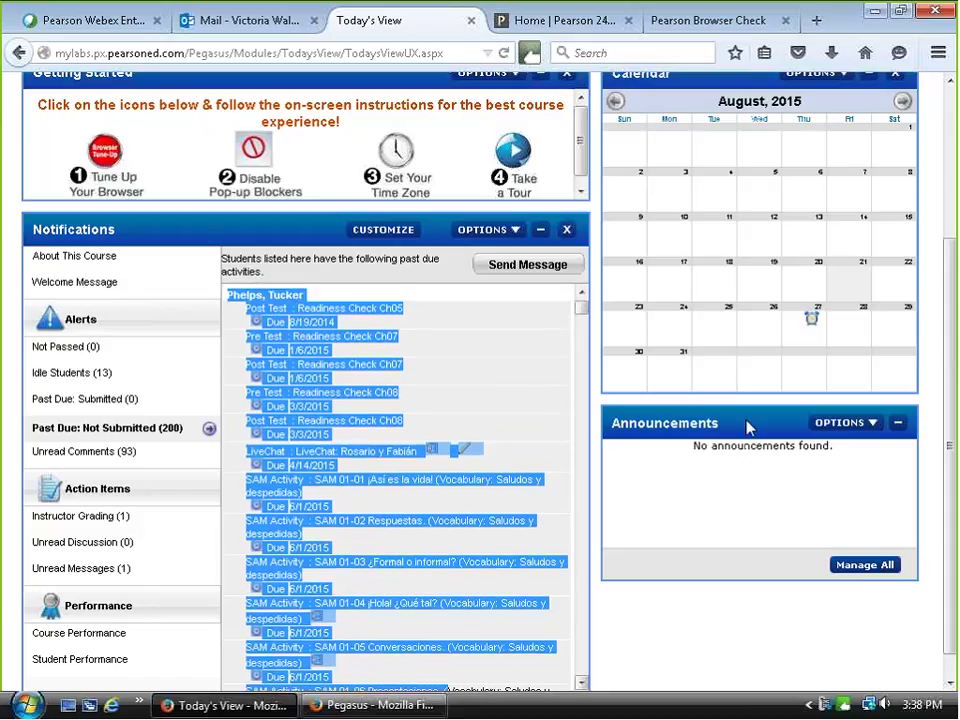
- View the course mail Inbox in the Communicate area and return to Today's View
scroll(737, 416, up, 3)
click(652, 192)
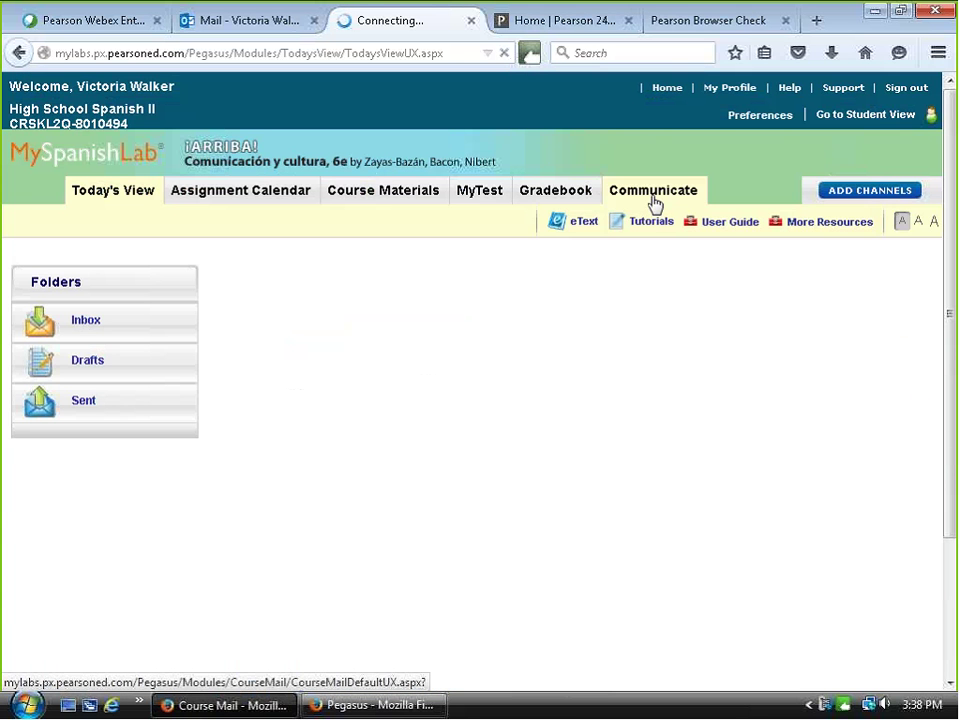
click(100, 326)
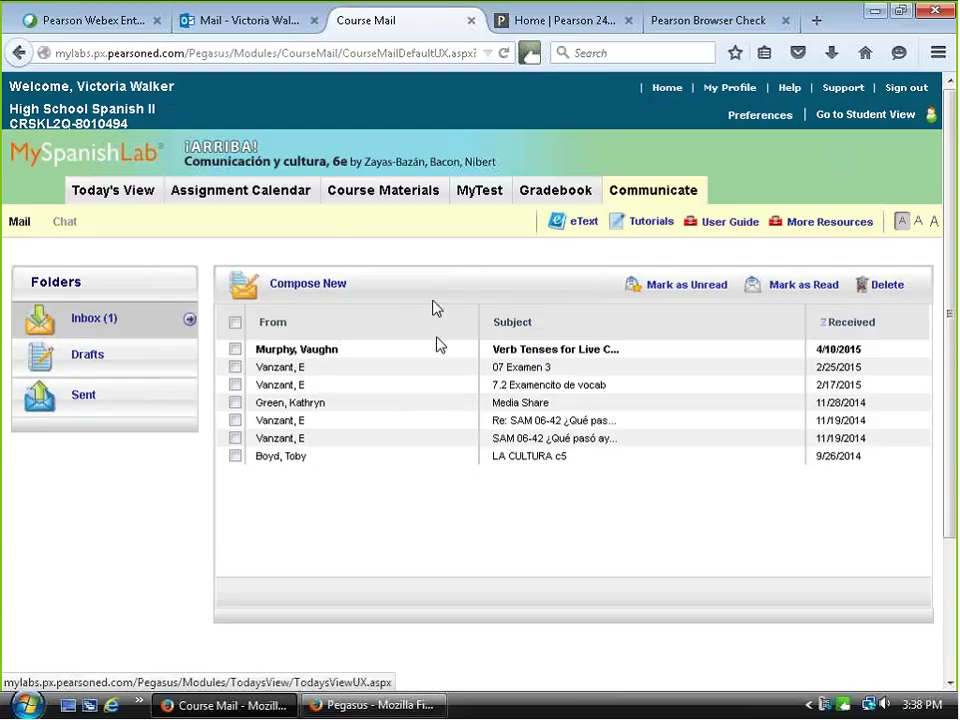
click(120, 192)
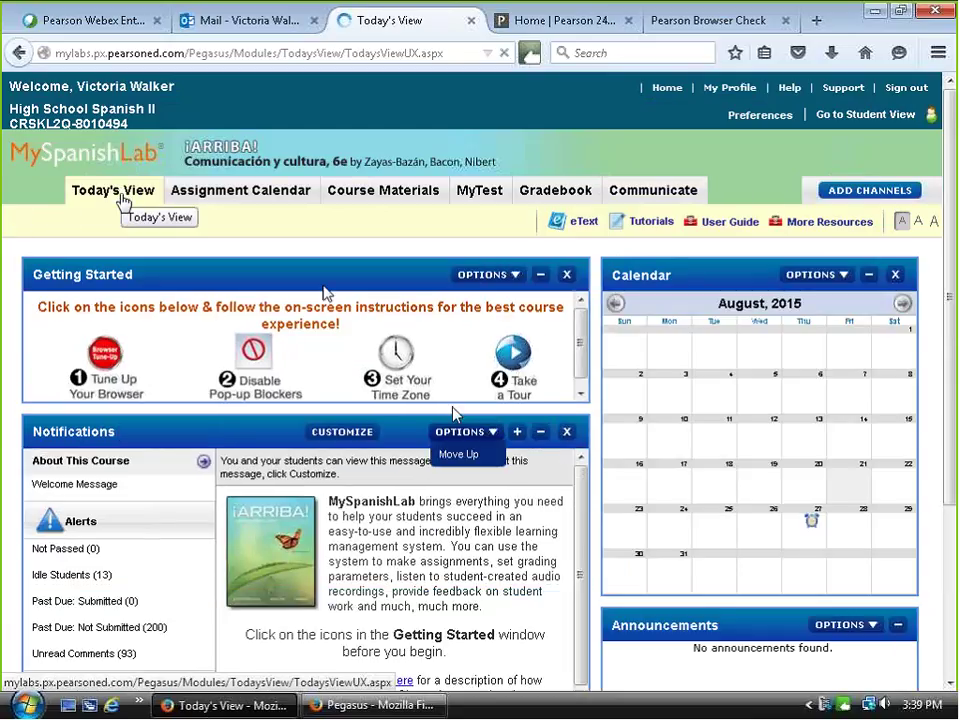
scroll(487, 513, down, 3)
scroll(487, 513, down, 2)
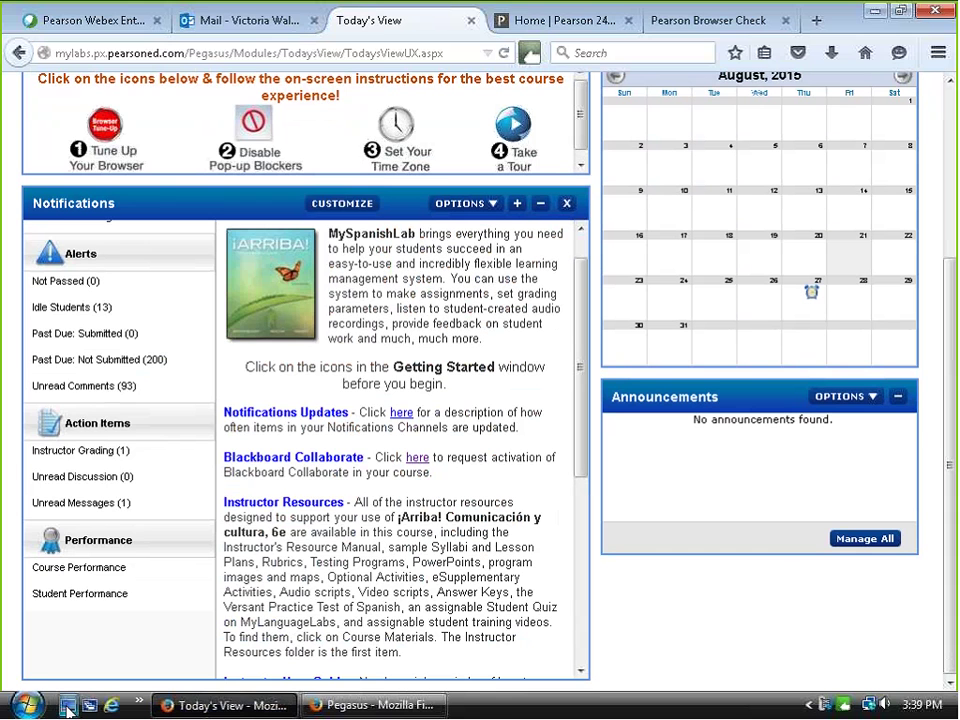
- Switch to Blackboard IM and view the profile cards of students in the Classmates list
click(28, 706)
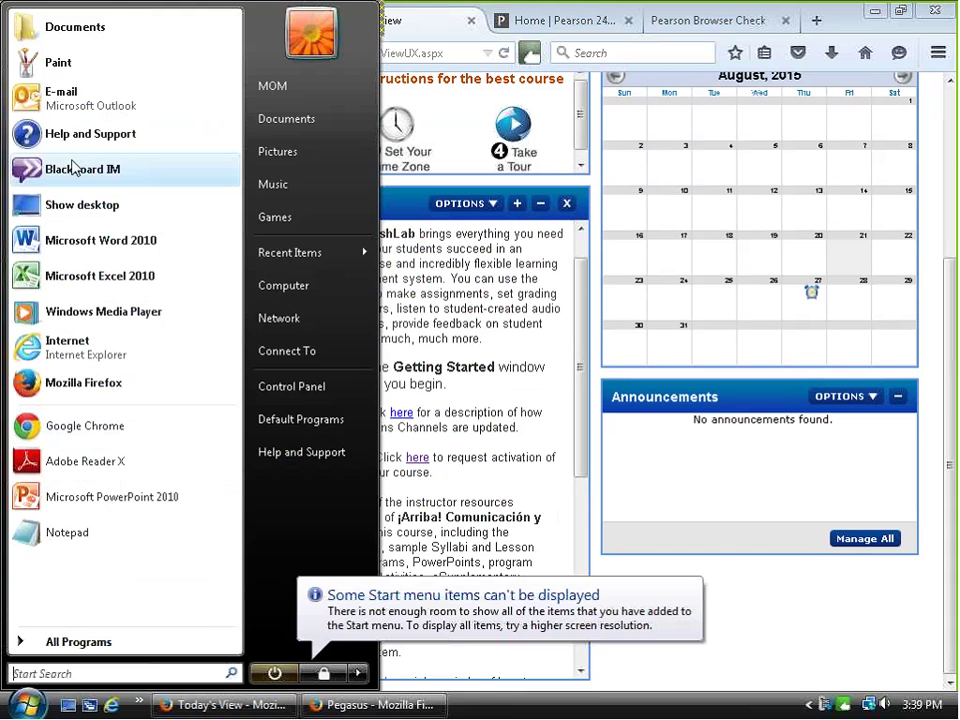
key(Escape)
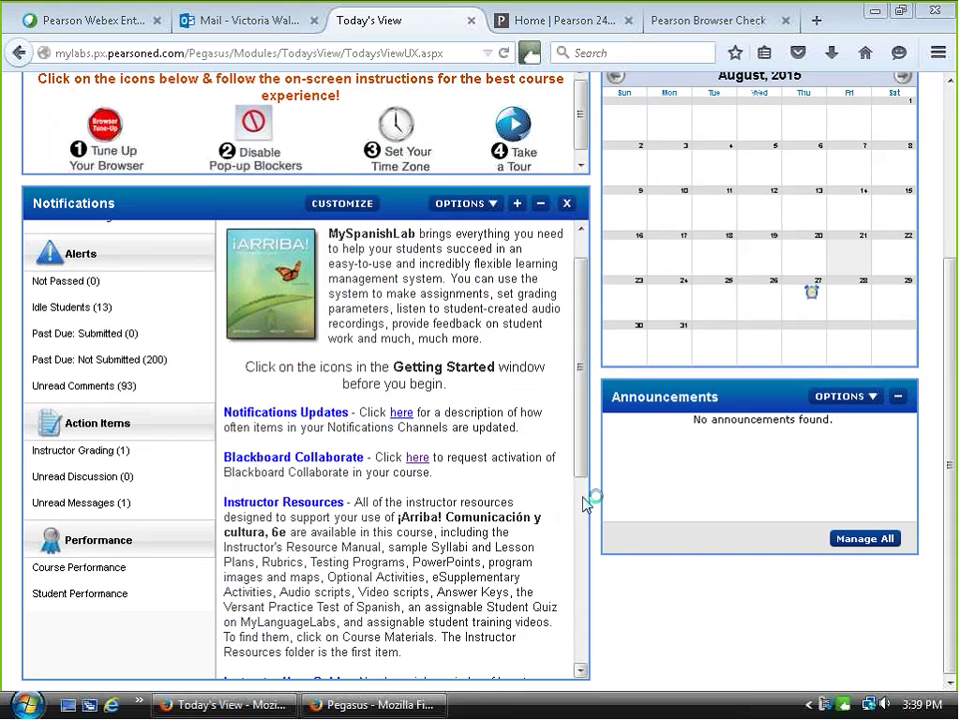
click(226, 337)
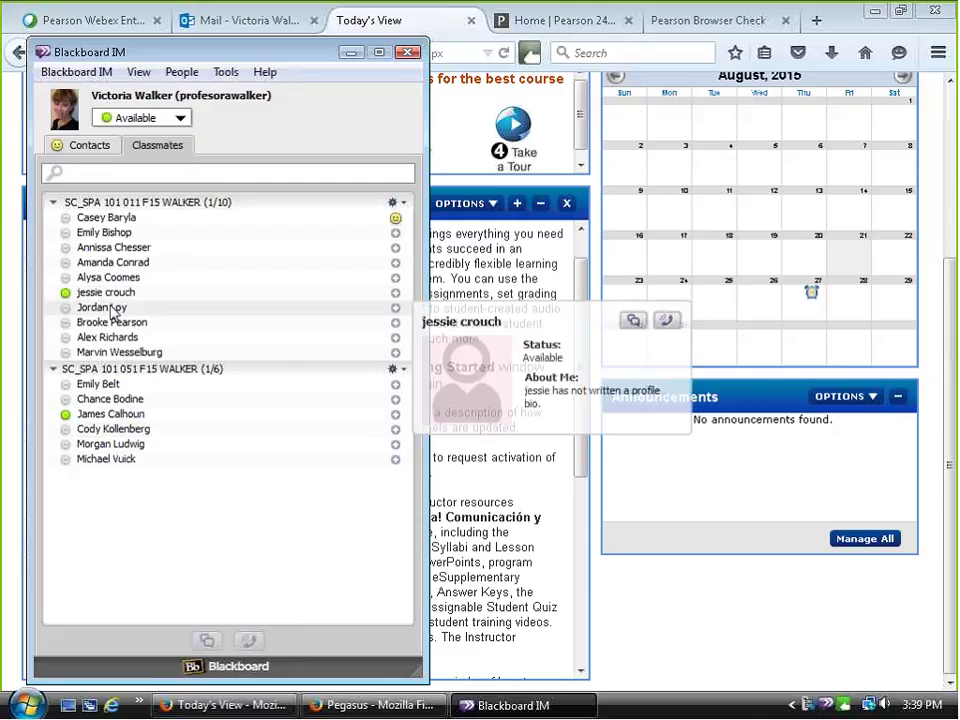
mouse_move(99, 421)
mouse_move(118, 304)
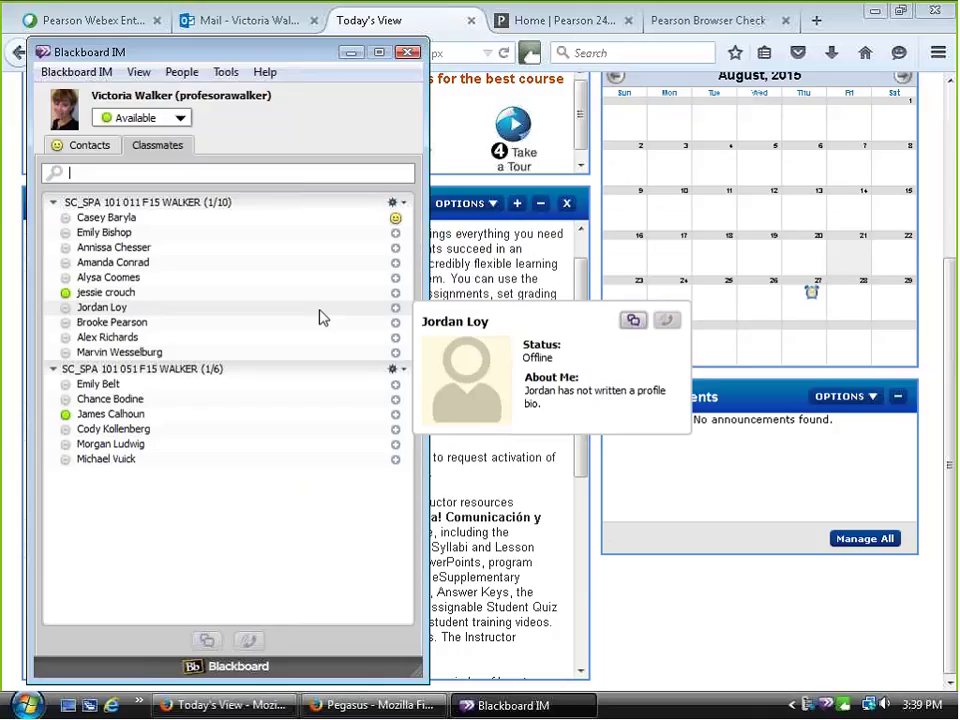
- View the chat, call, collaborate, conference and office hours tools in Blackboard IM, and close its window
click(228, 76)
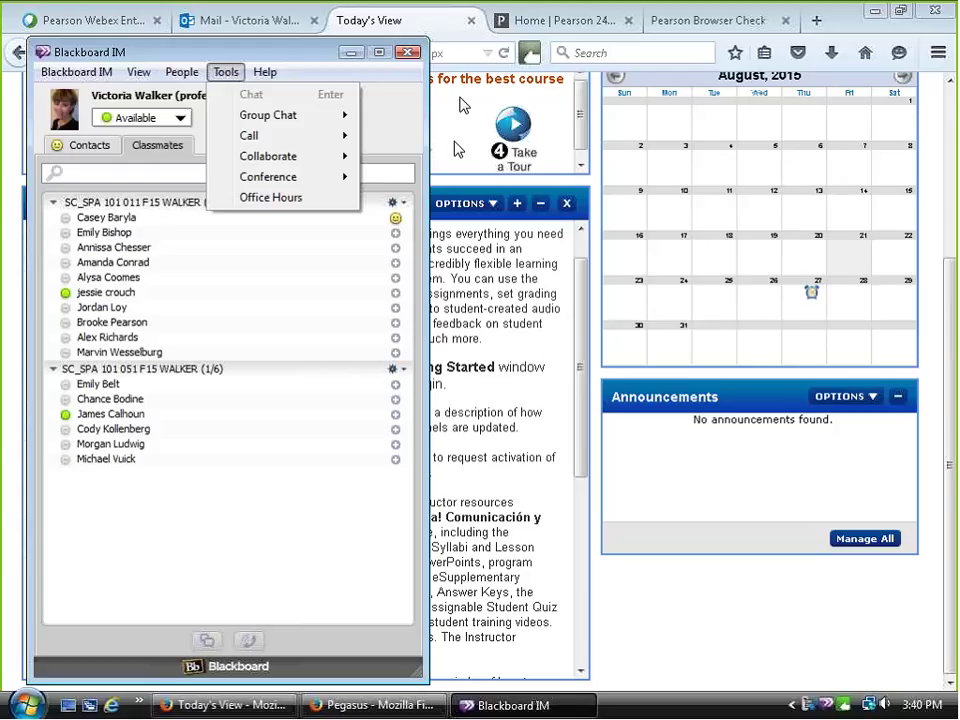
click(406, 52)
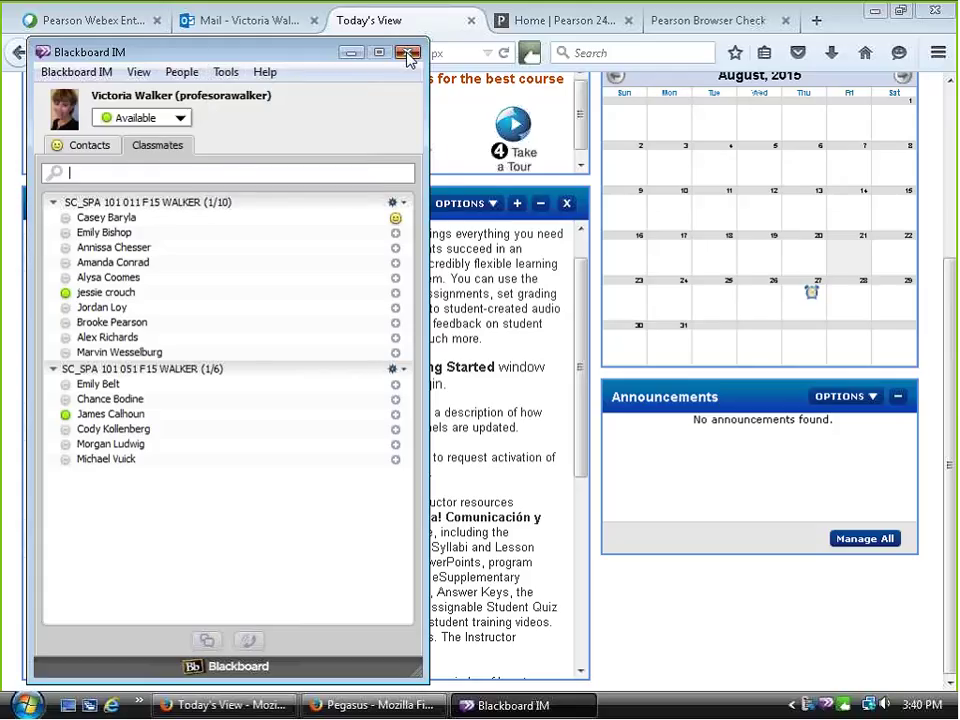
click(406, 52)
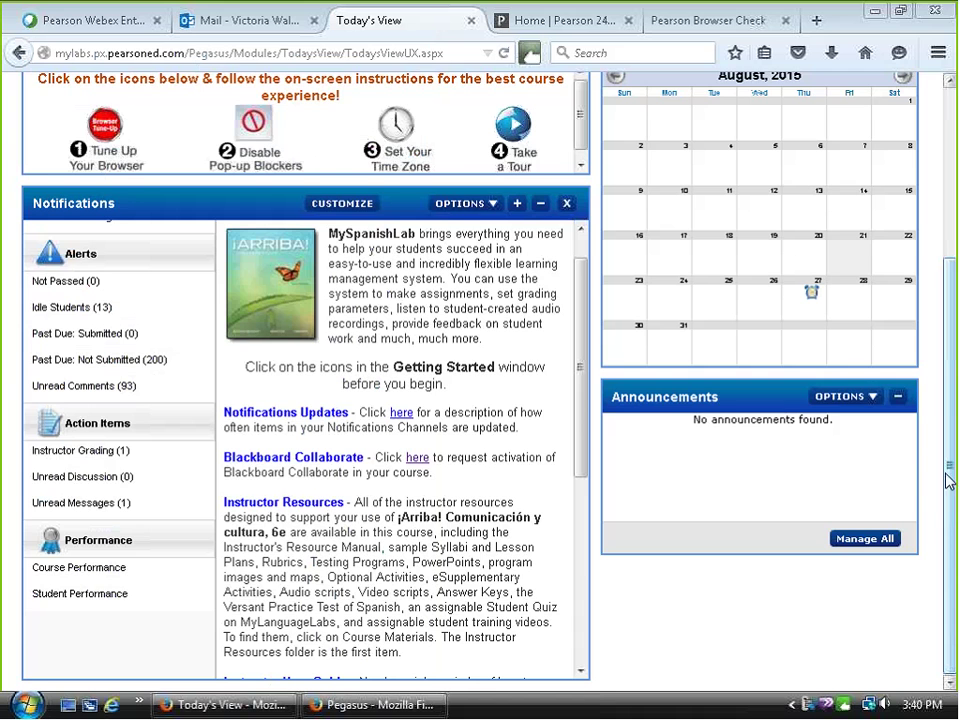
- Open the Instructor Help from Today's View, look at its contents list and Welcome page, and close it
scroll(900, 336, up, 4)
scroll(837, 400, up, 1)
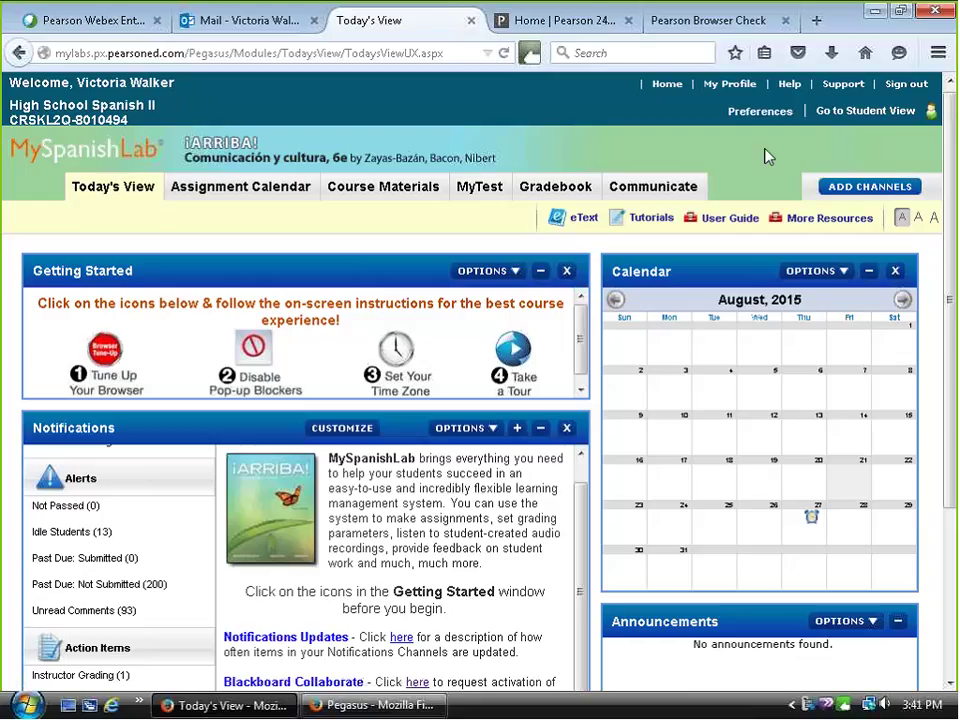
click(790, 86)
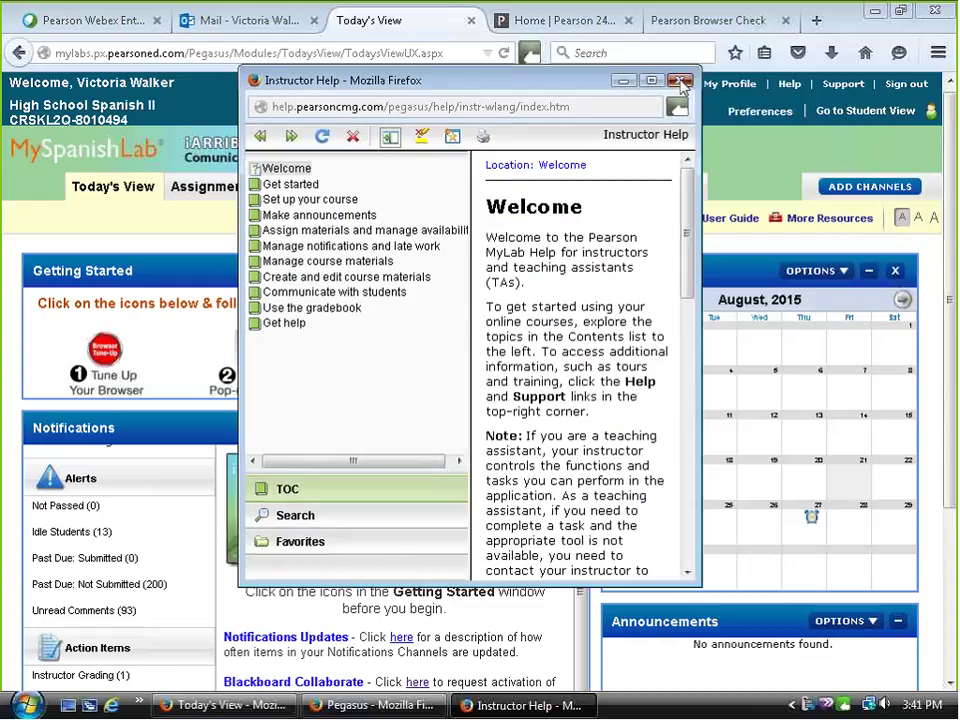
click(681, 86)
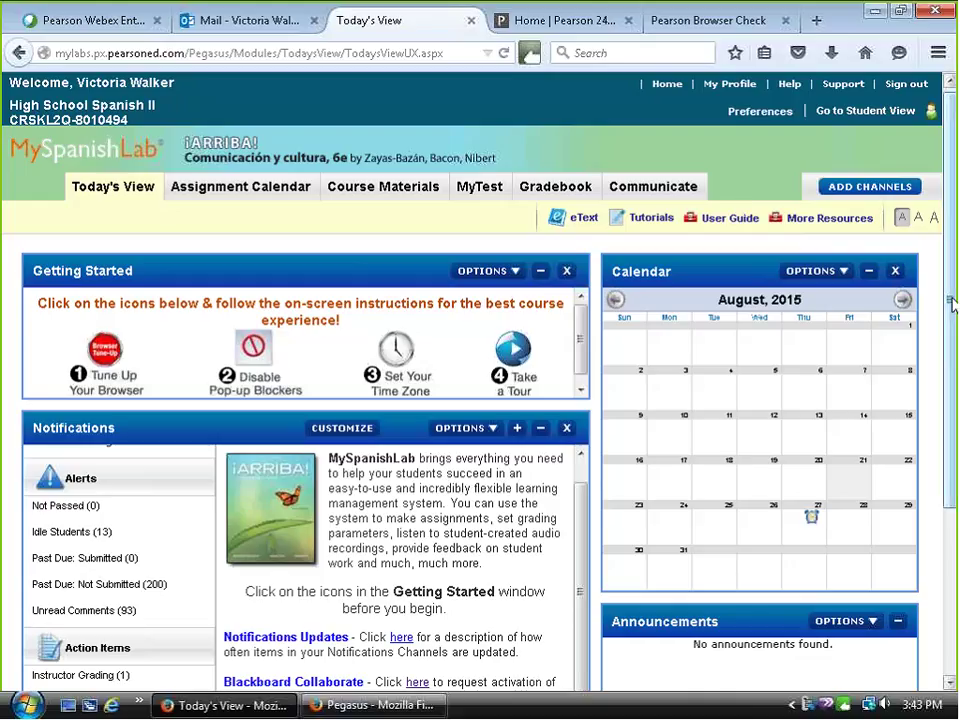
drag(952, 305, 952, 370)
scroll(954, 360, down, 2)
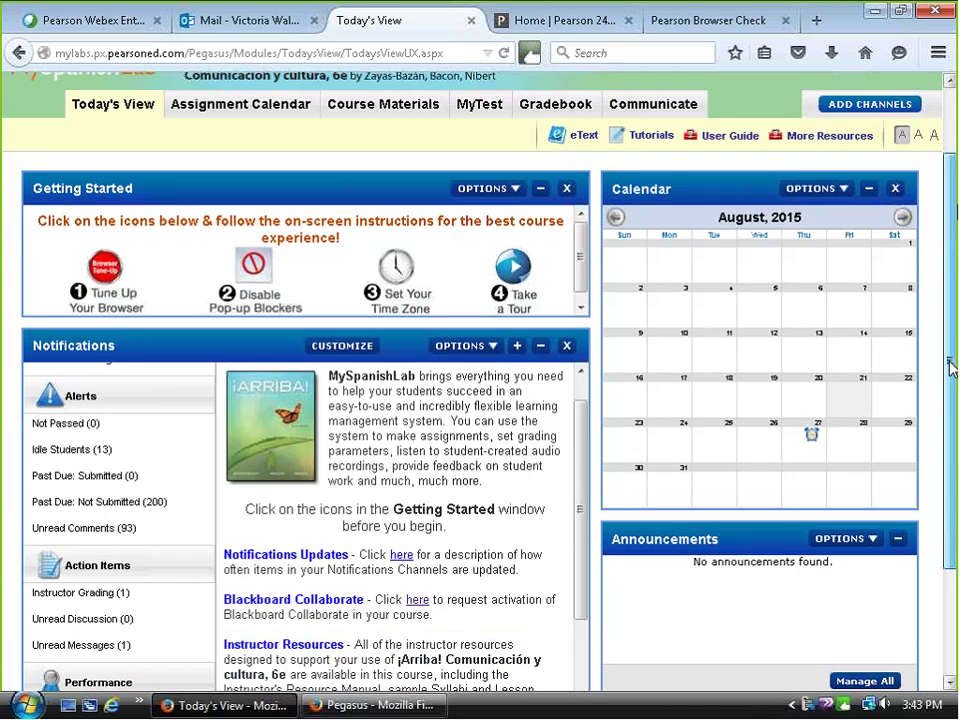
scroll(954, 360, up, 2)
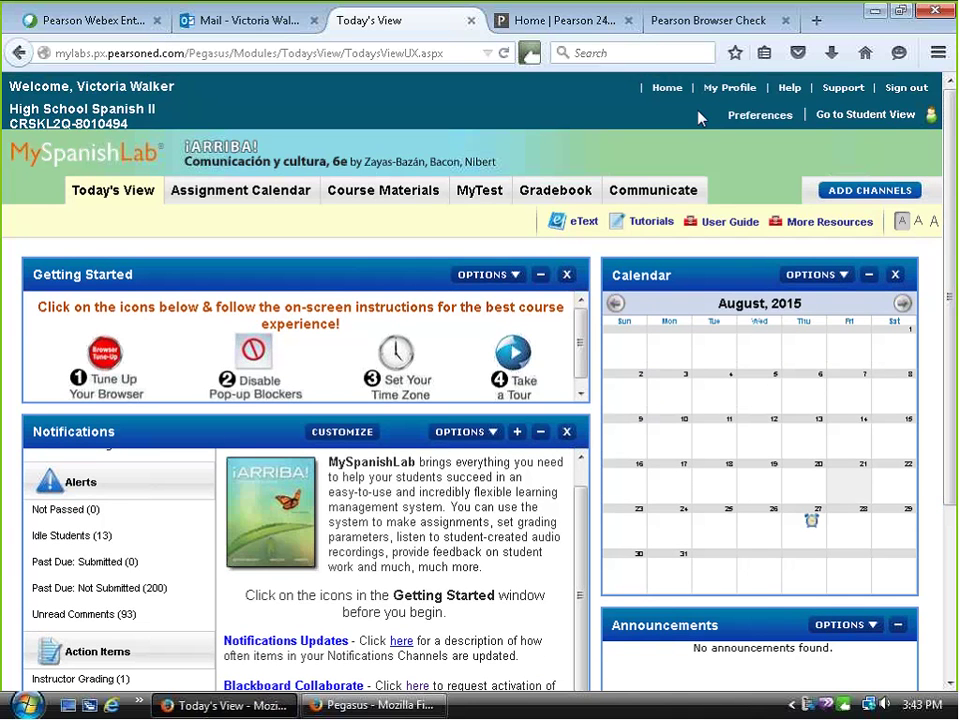